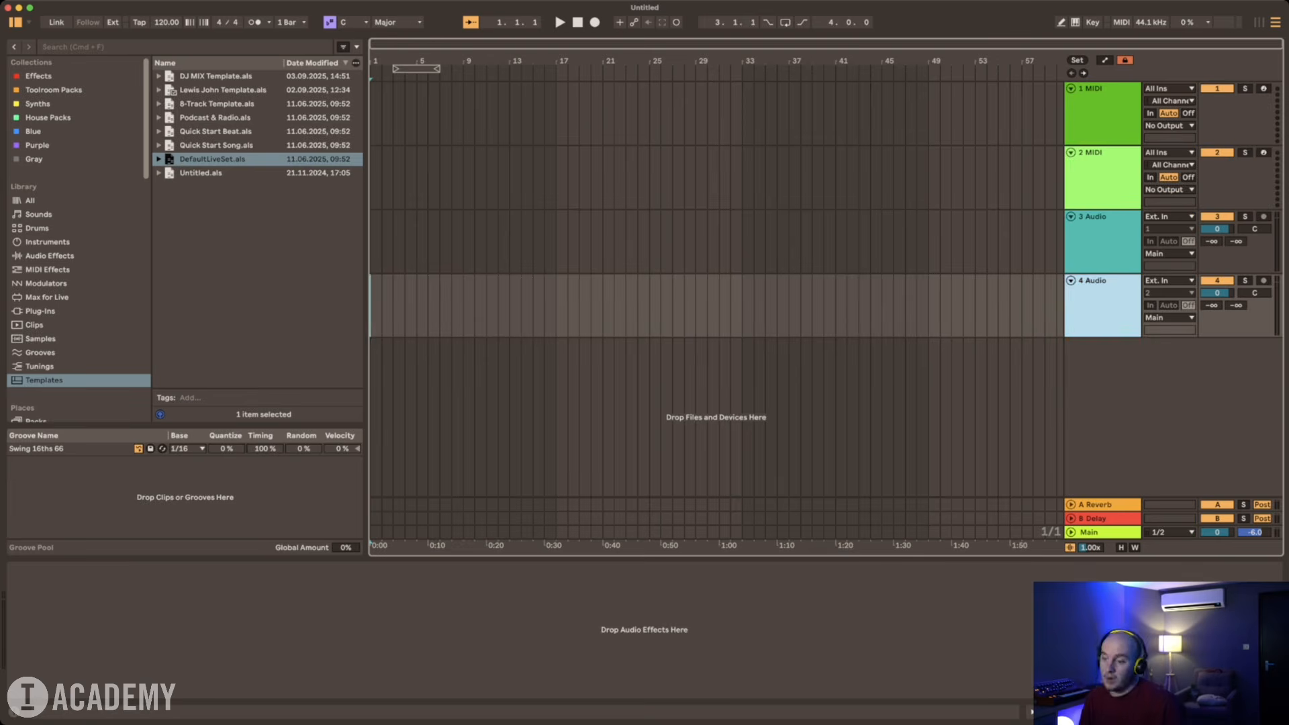
Step: Delete the second MIDI track and the first audio track so that one MIDI and one audio track remain
key("Up")
key("Up")
key("Up")
key("Down")
key("Down")
key("Down")
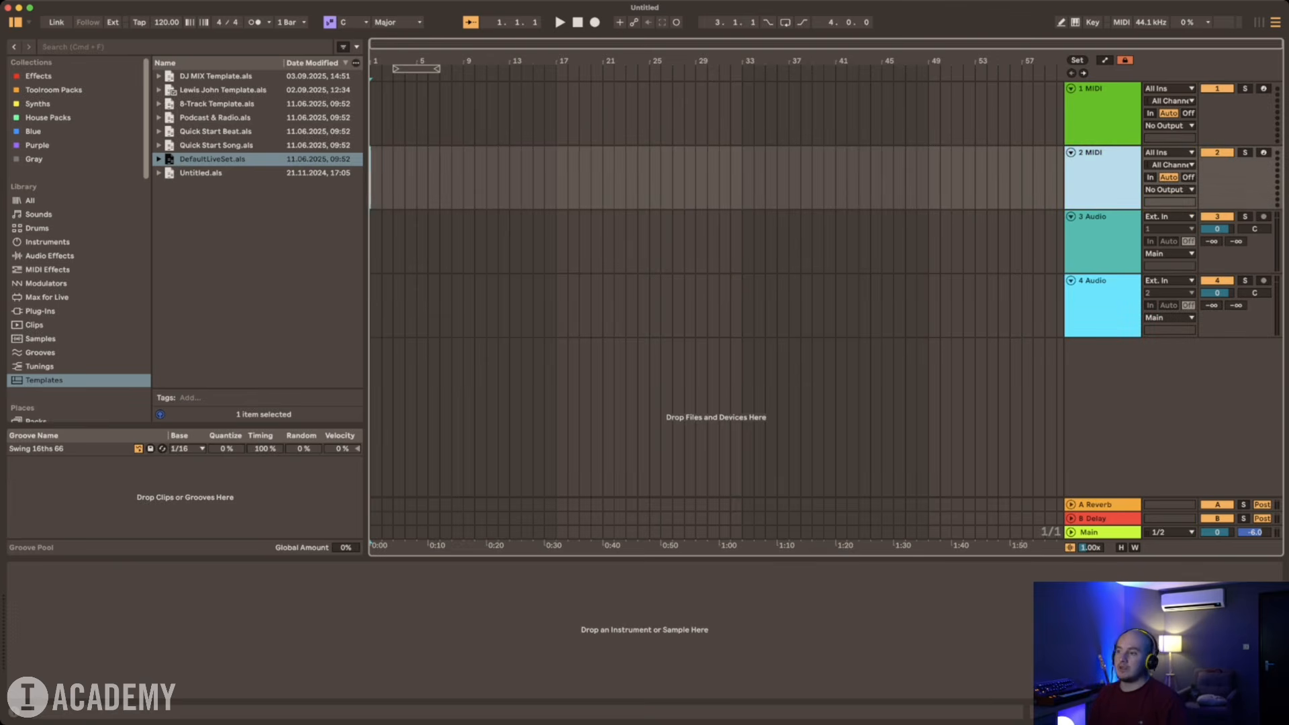
key("Up")
key("Up")
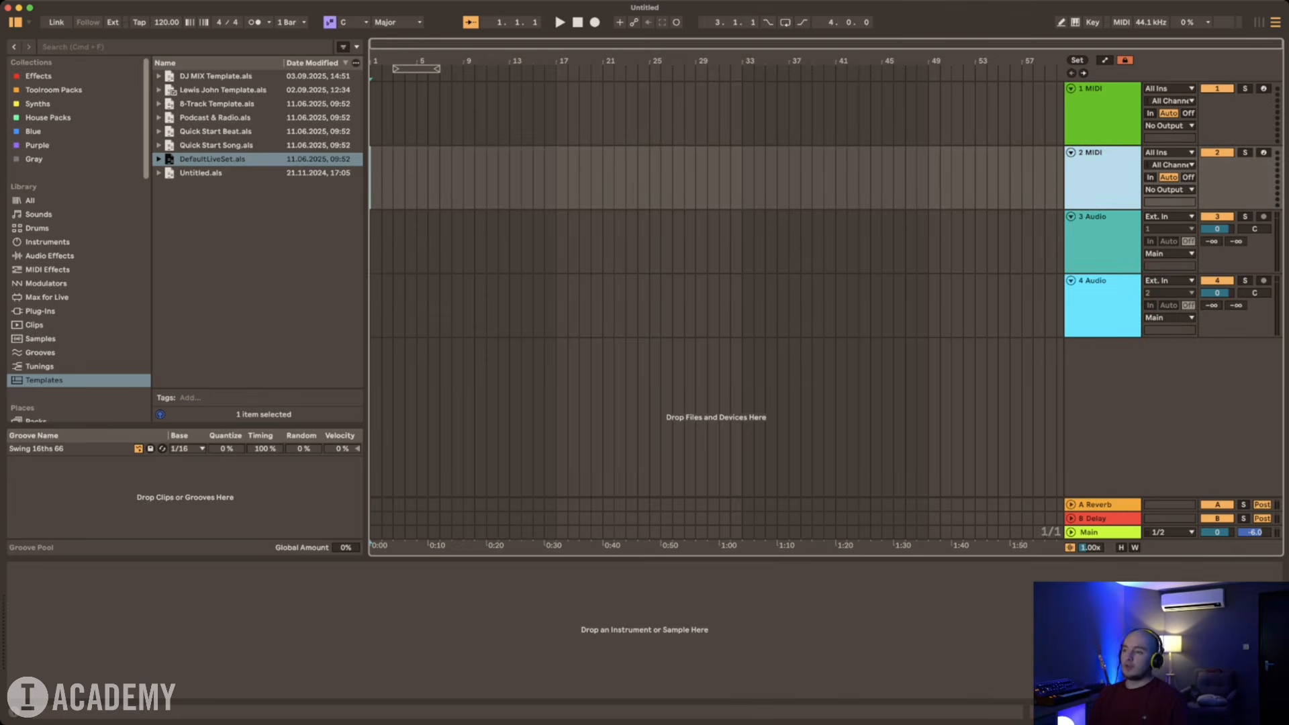
key("Delete")
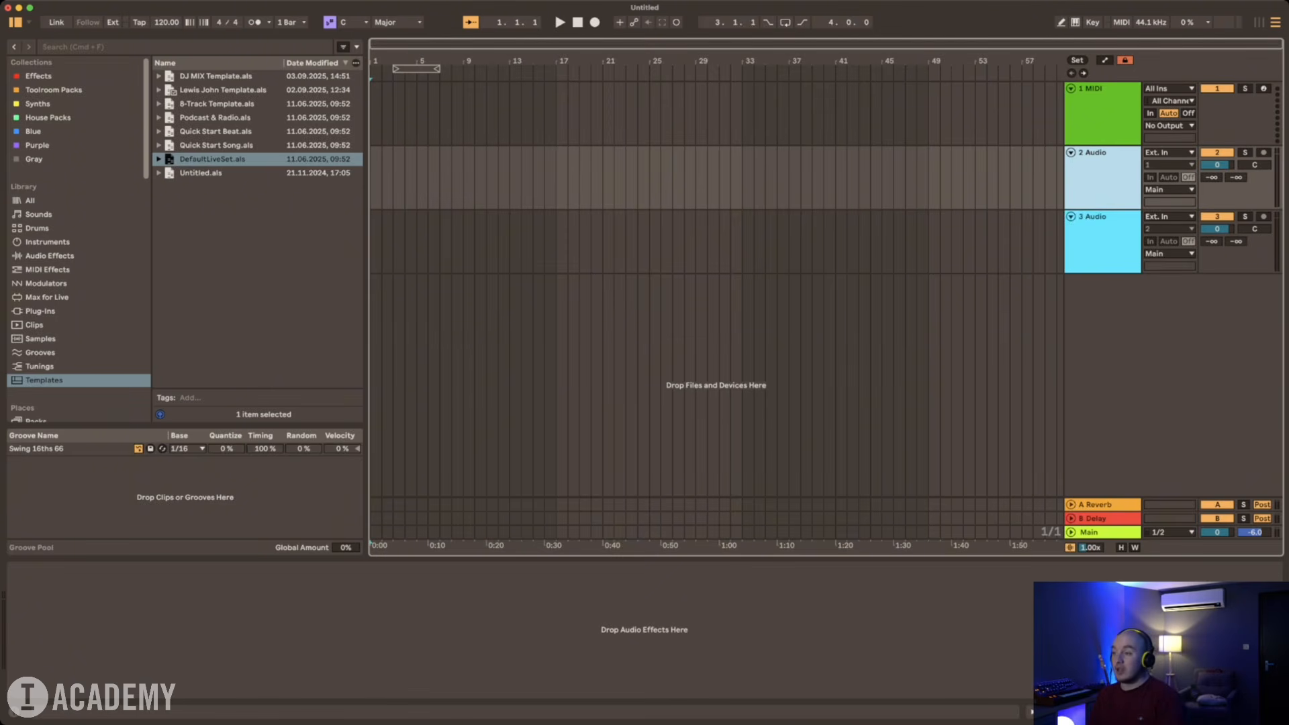
key("Delete")
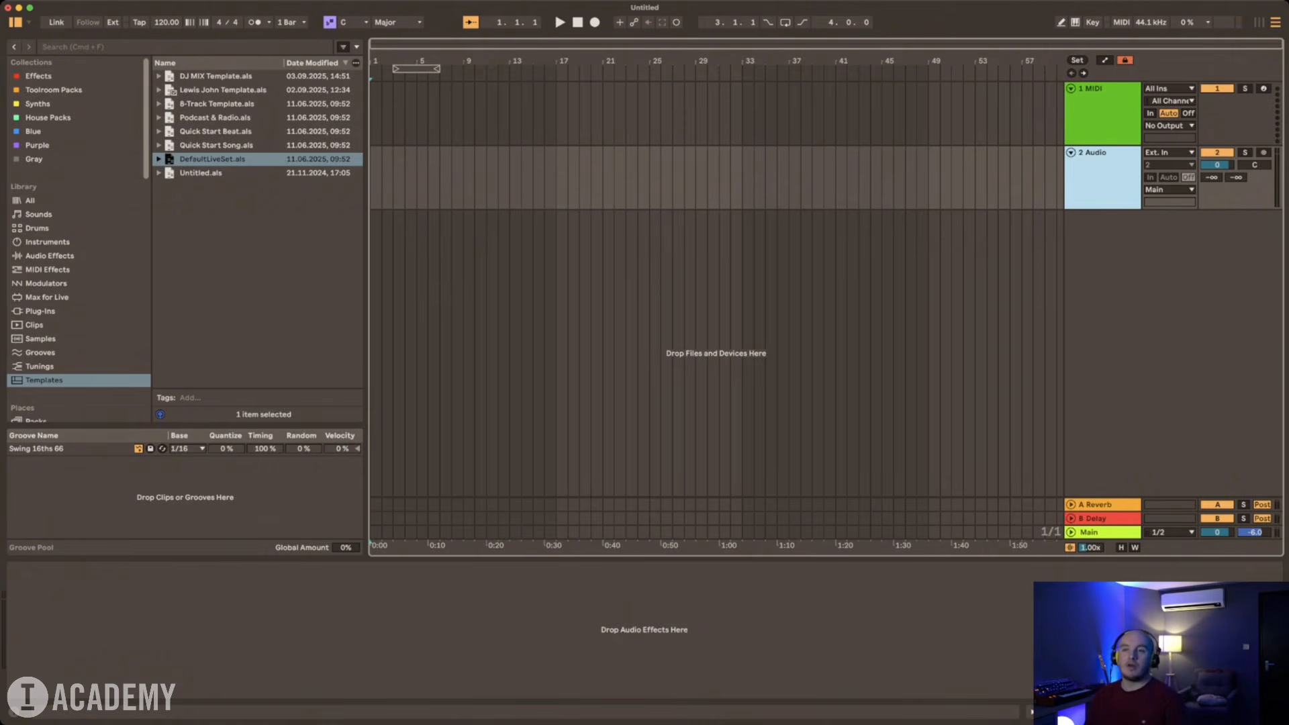
Step: Add EQ Eight from the Effects collection to the audio track and set its low cut to about 20.6 Hz
key("super+f")
left_click(39, 76)
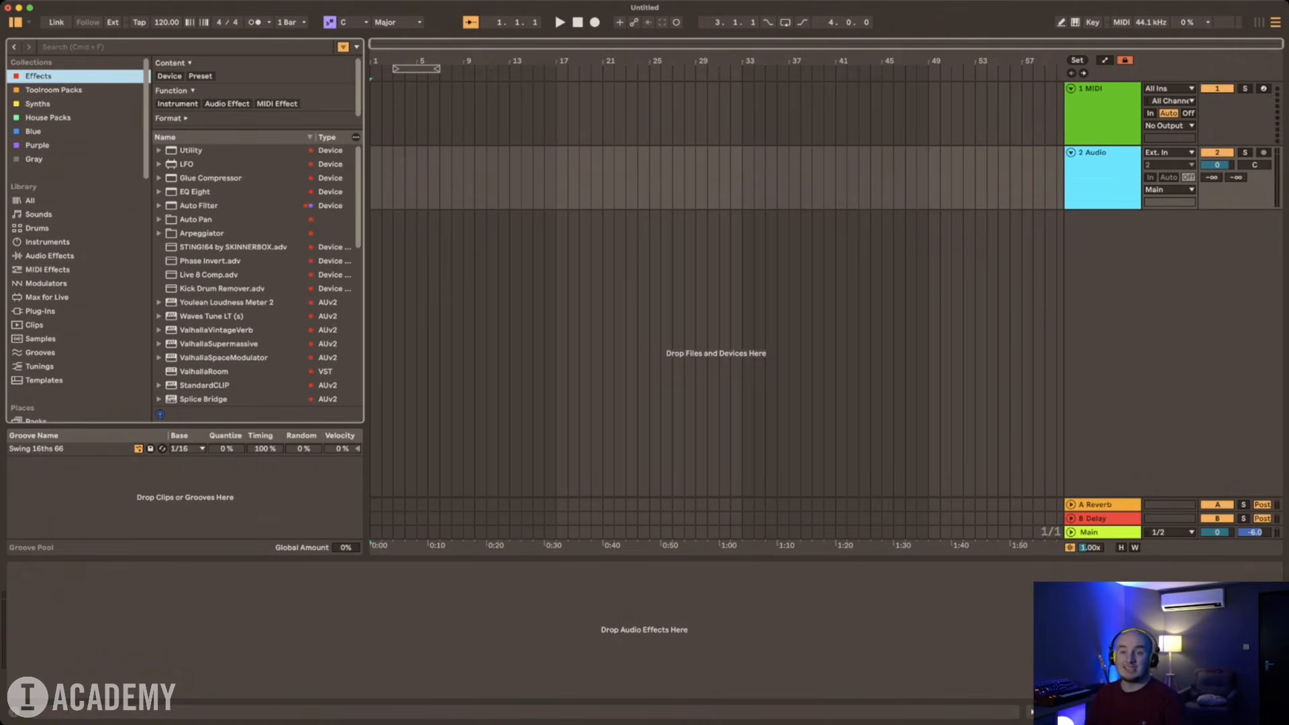
double_click(195, 192)
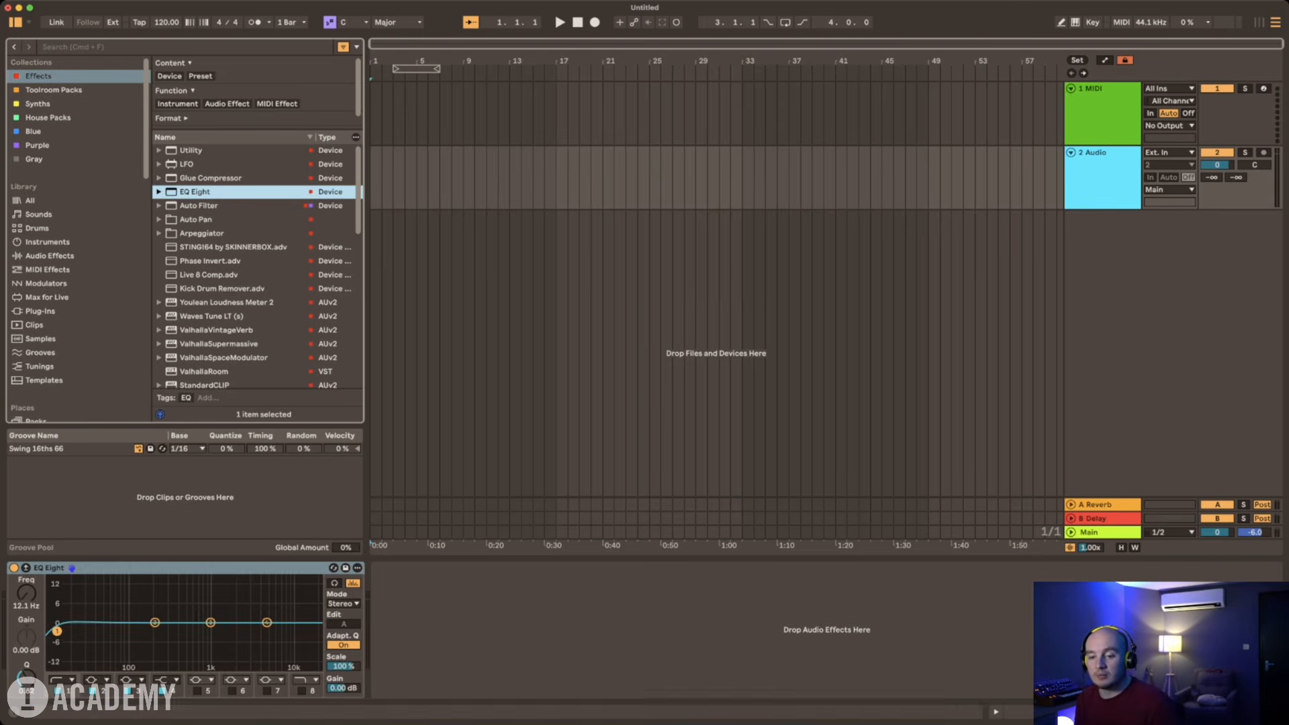
left_click_drag(57, 631, 76, 631)
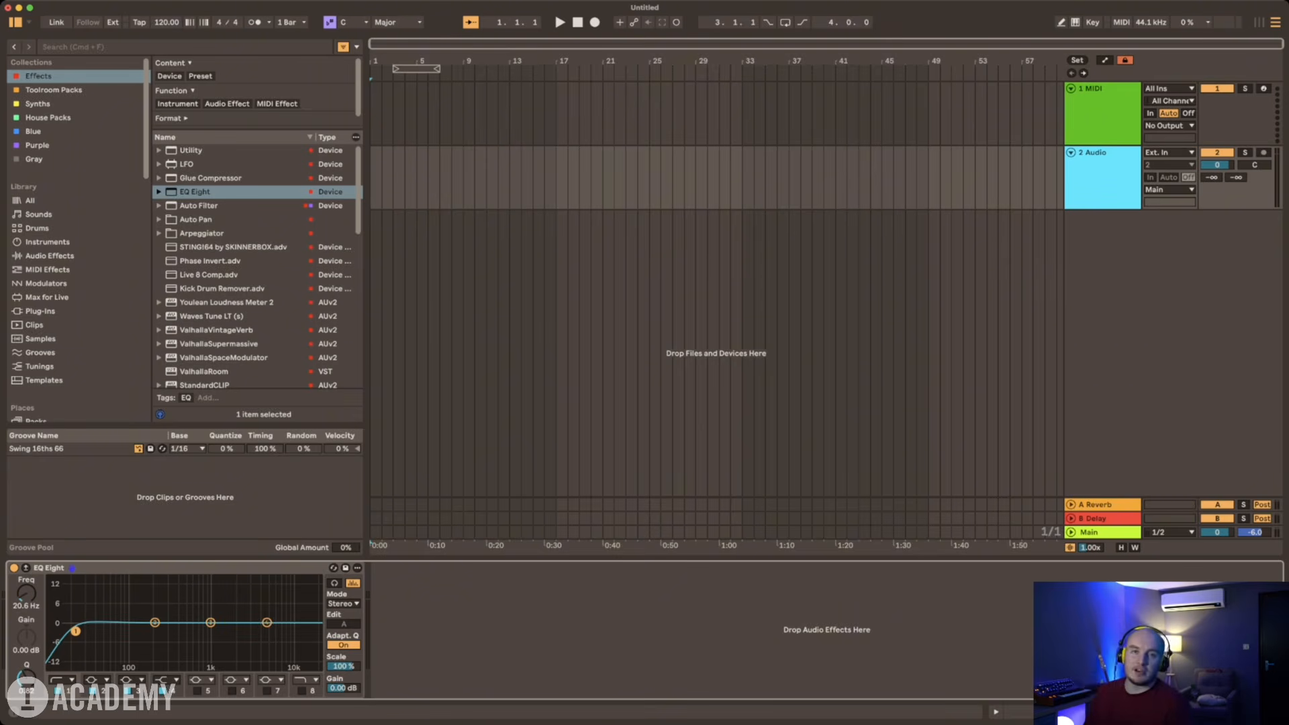
Step: Change EQ Eight's band 4 to a high-cut filter at about 18.2 kHz
left_click_drag(266, 622, 313, 623)
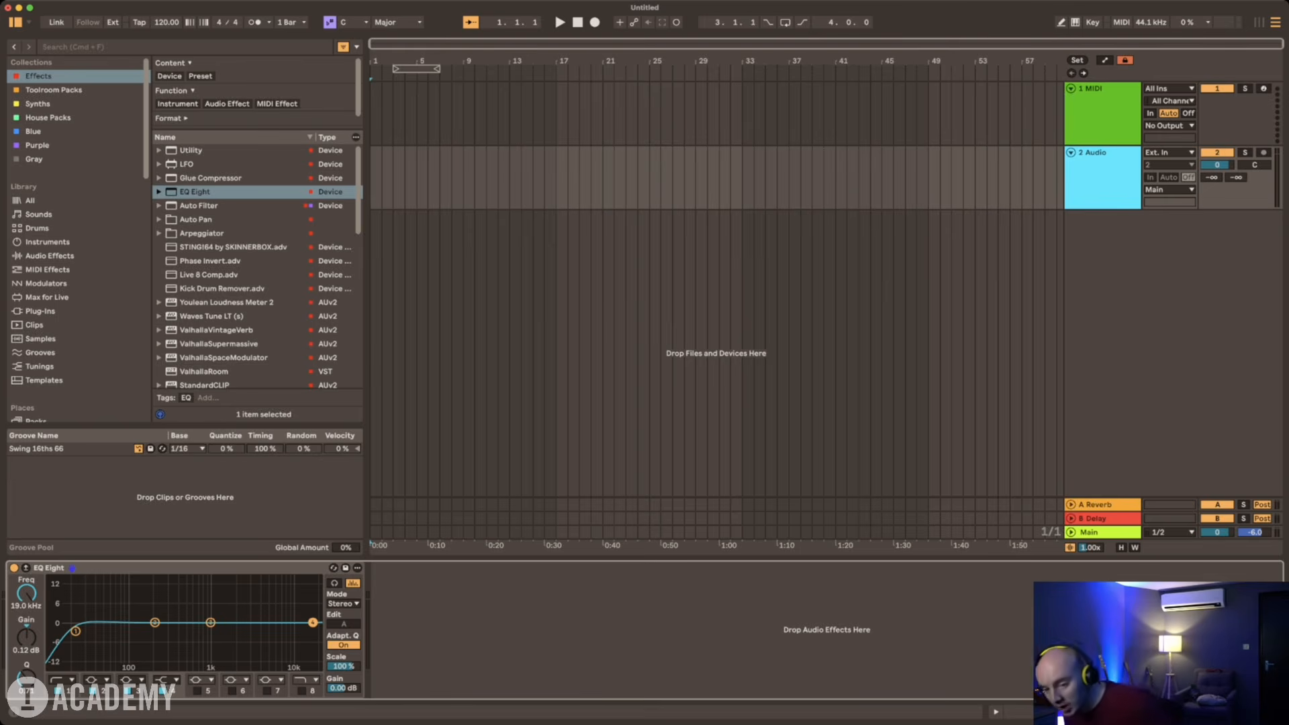
left_click(167, 680)
left_click(166, 695)
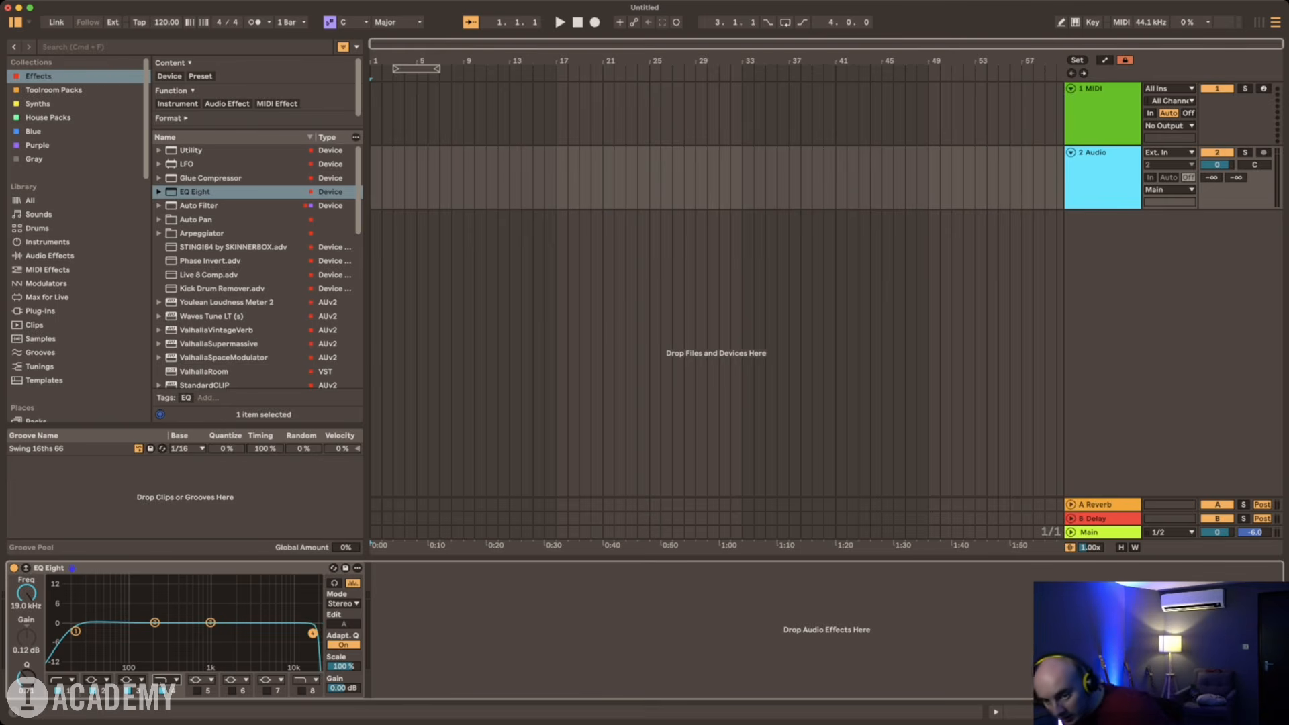
left_click_drag(313, 632, 311, 632)
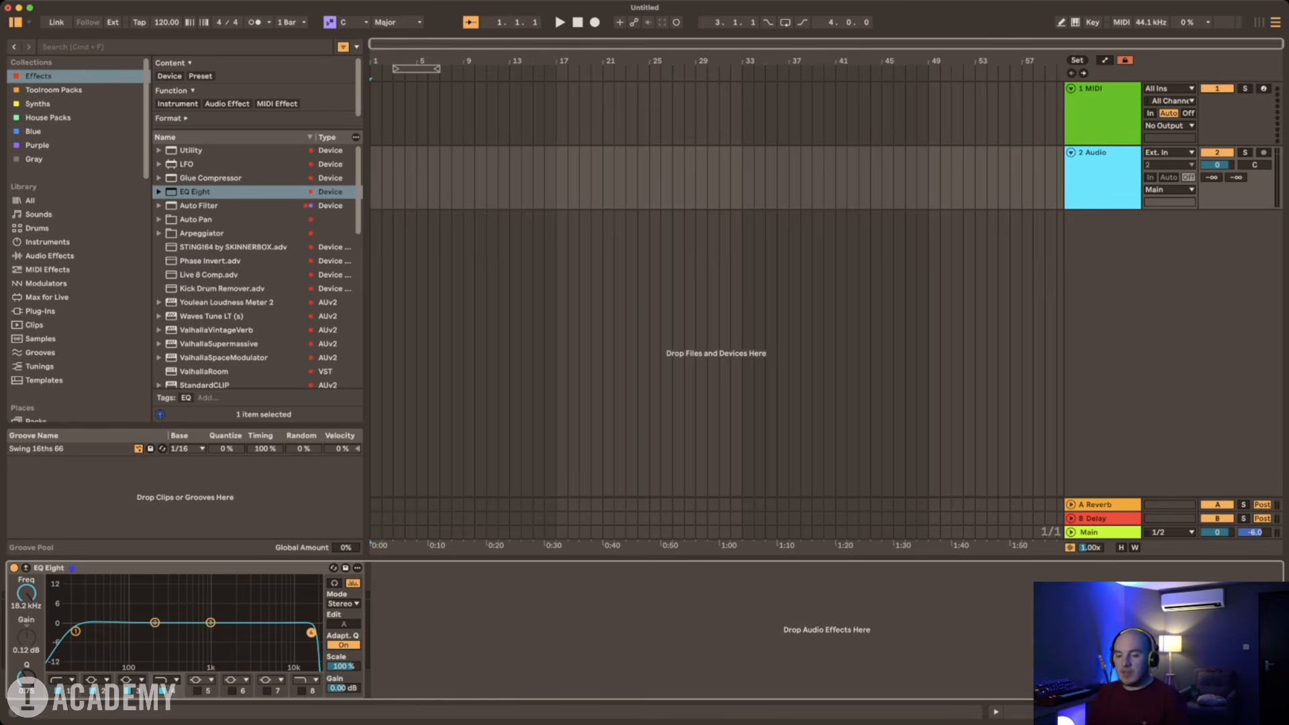
Step: Find the effects matching "filter" and add Auto Filter after EQ Eight on the audio track
left_click(484, 631)
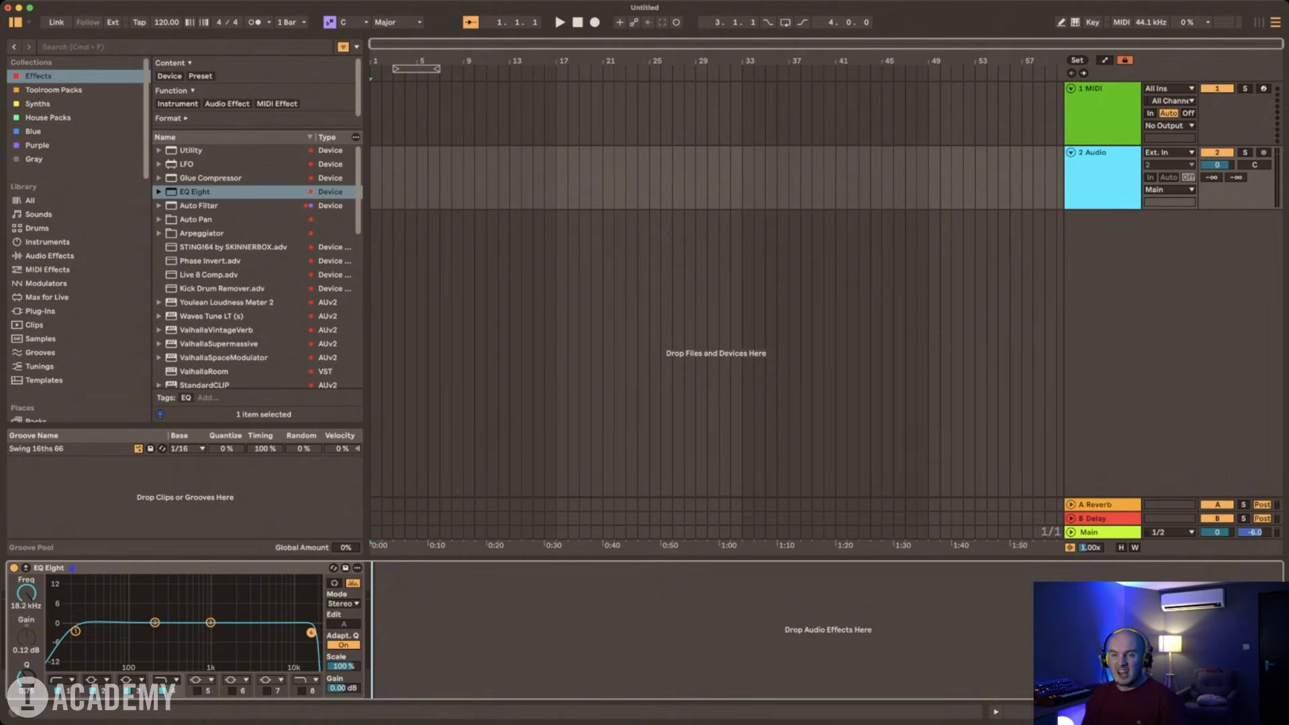
key("super+f")
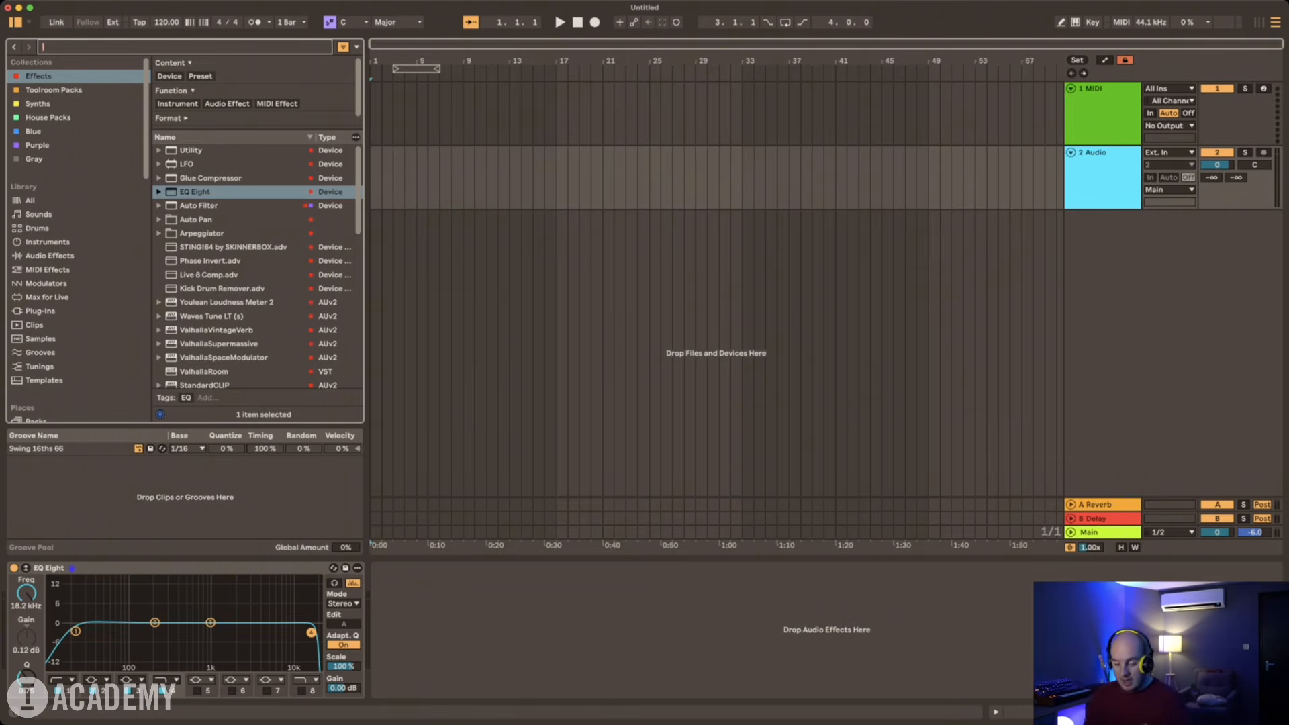
type("filter")
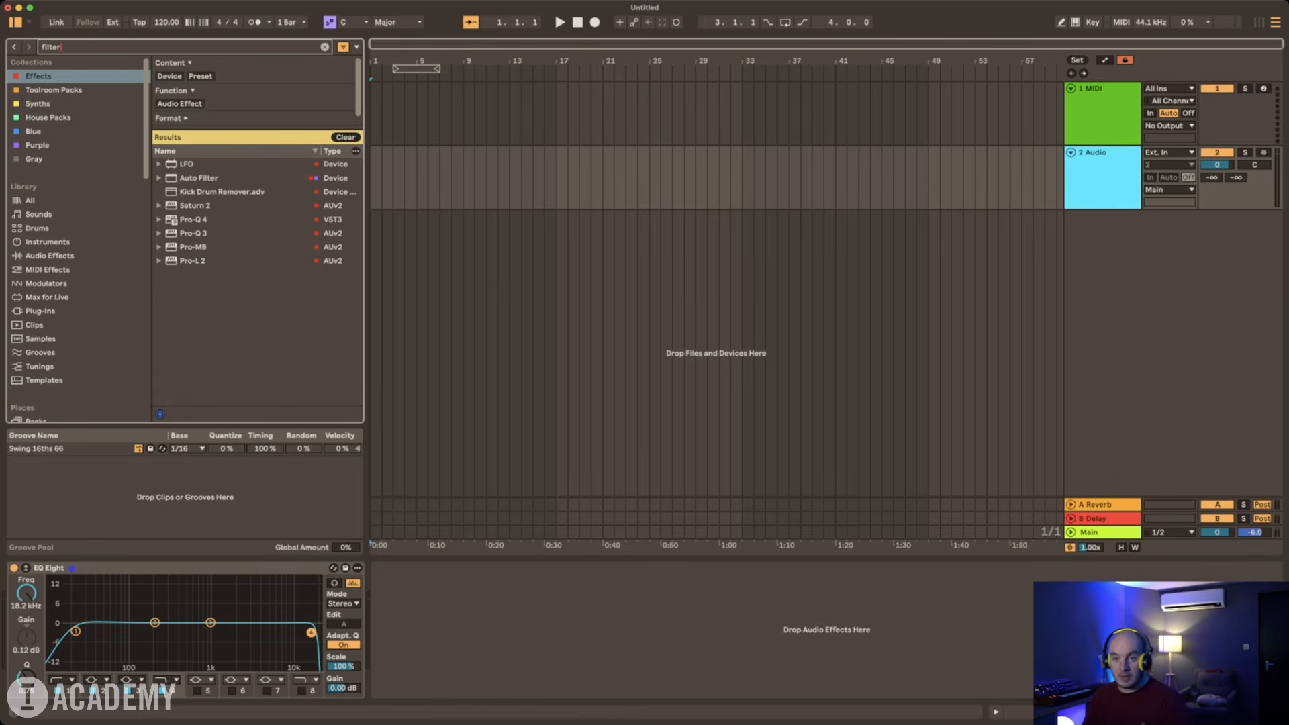
key("Down")
key("Down")
key("Return")
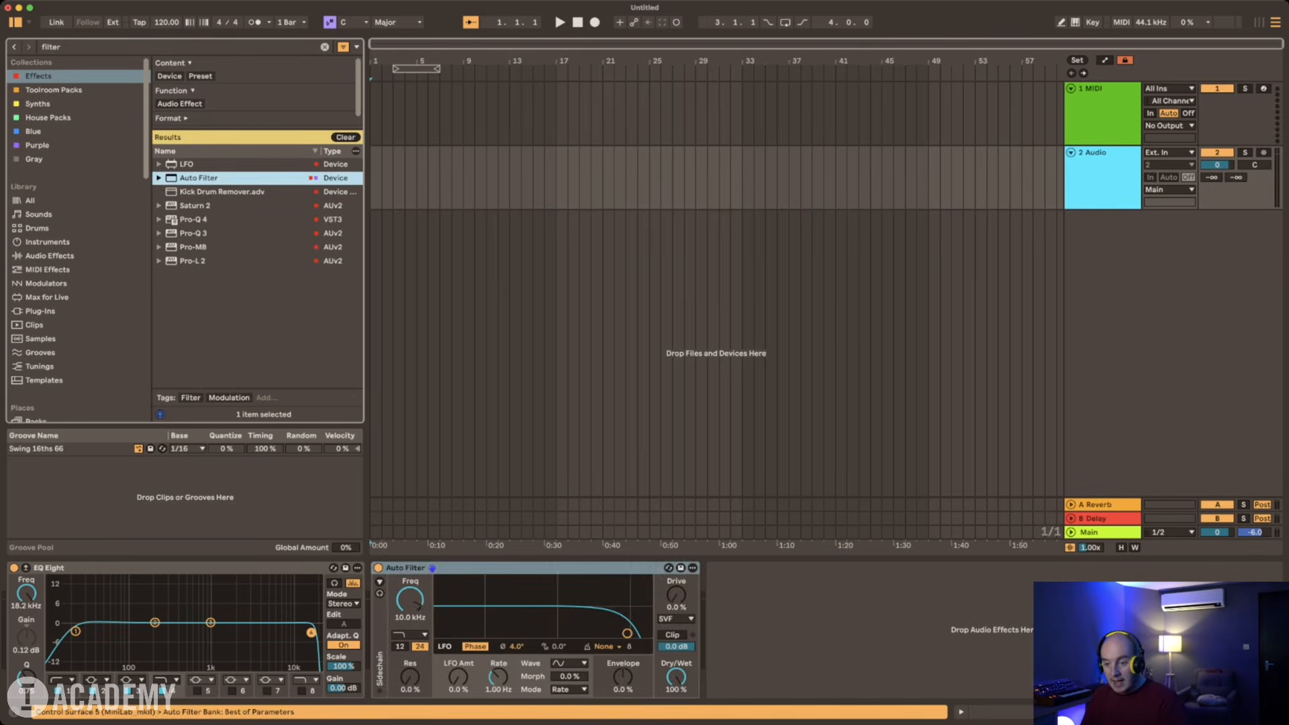
Step: Set Auto Filter's frequency to 20 kHz and its resonance to 24%, and switch the device off
left_click_drag(410, 600, 409, 569)
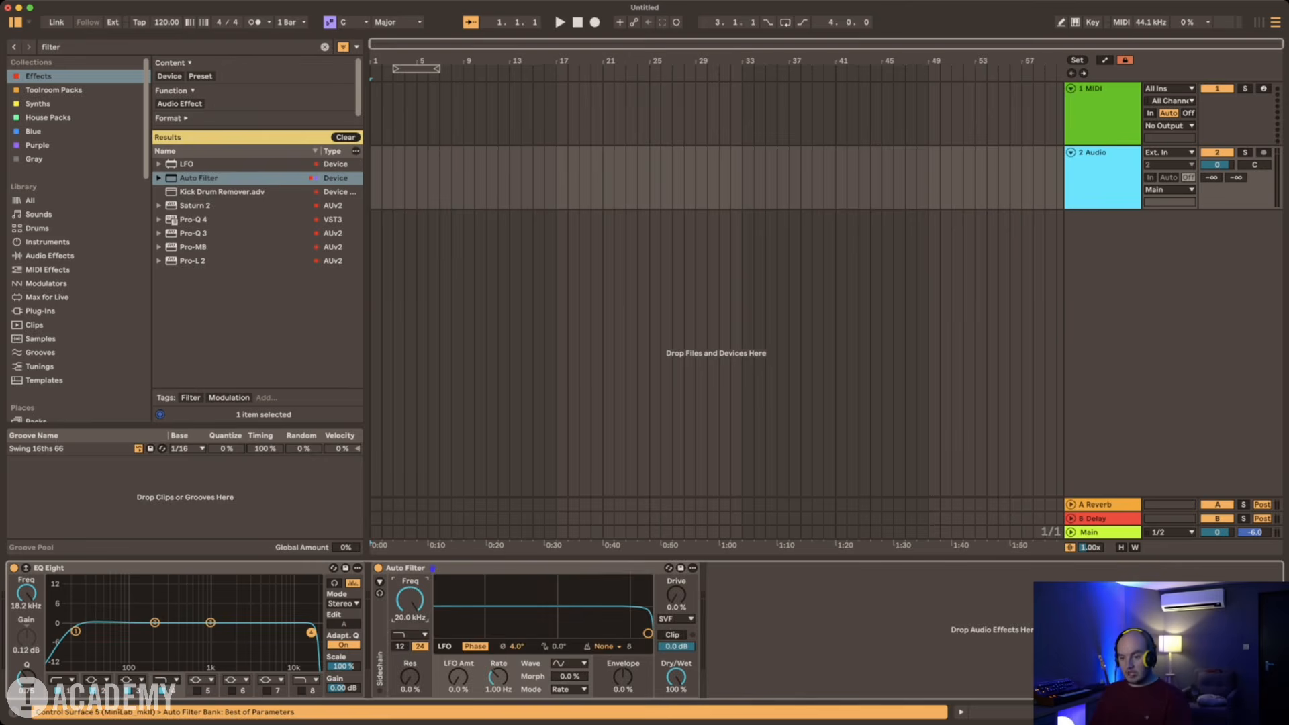
left_click_drag(410, 676, 410, 648)
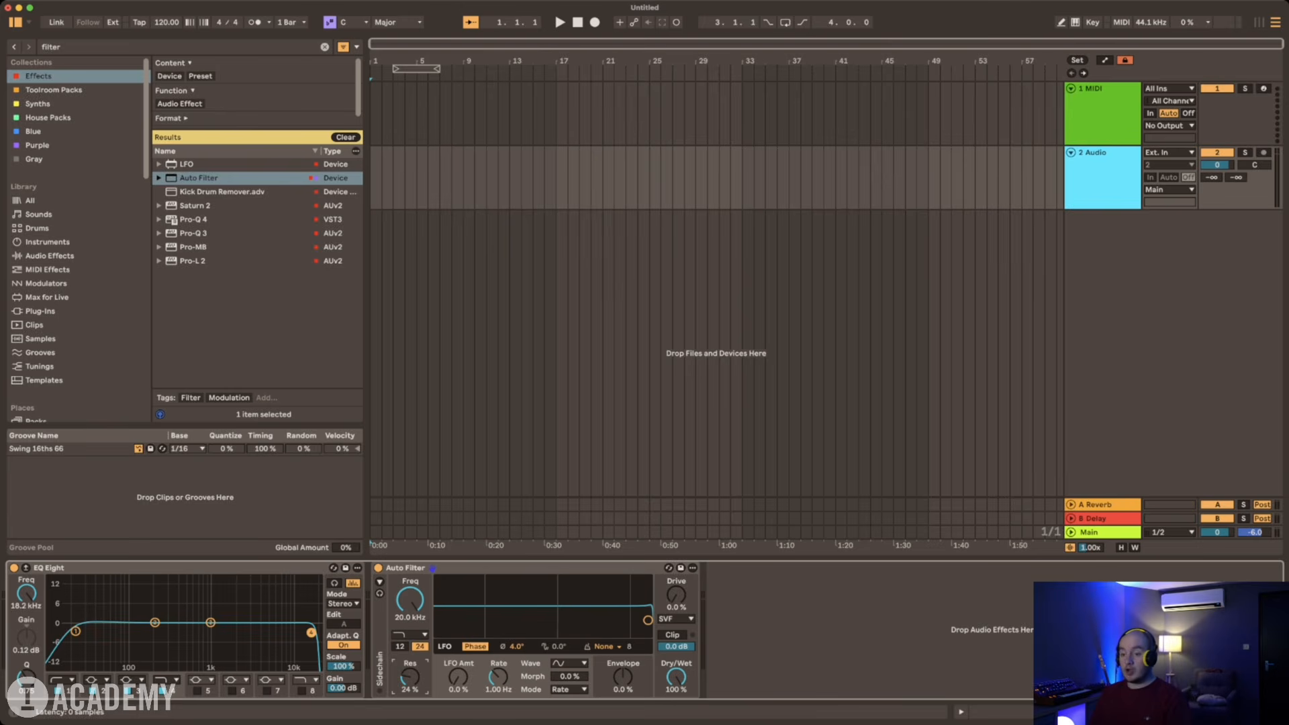
left_click(378, 568)
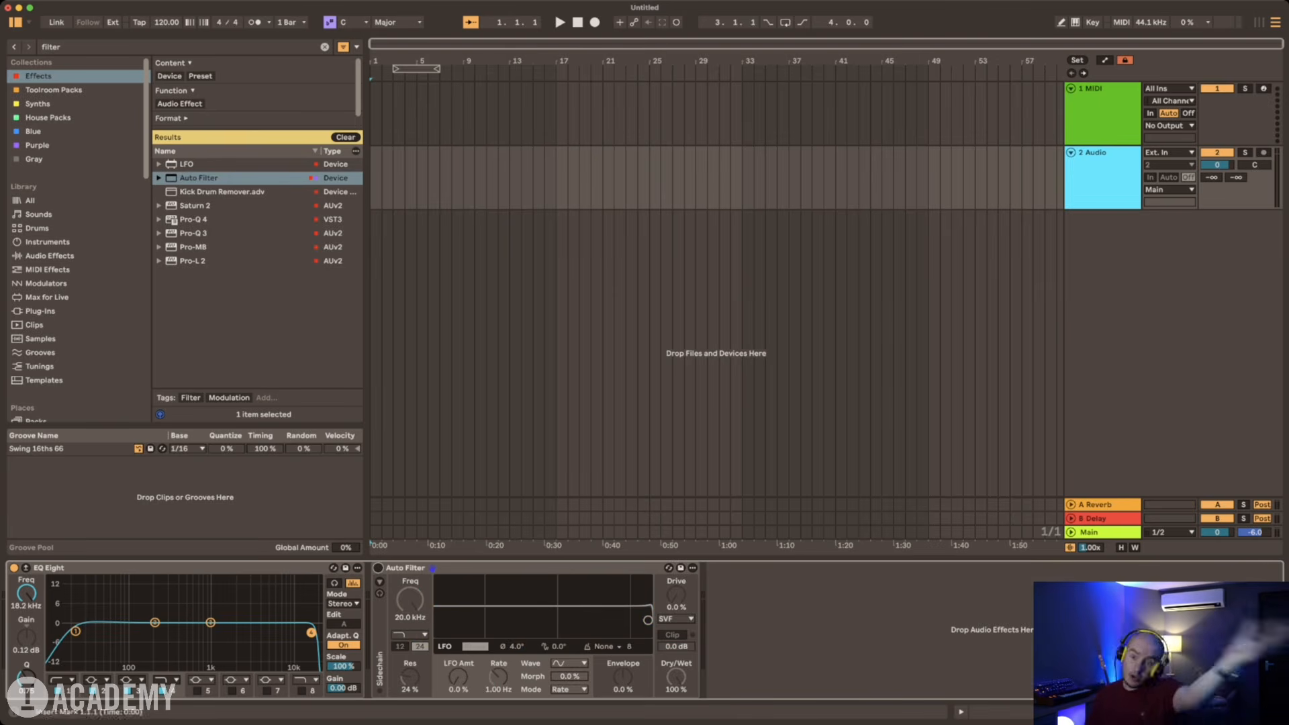
Step: Add the Kick Drum Remover preset after Auto Filter and show the automation lanes in the arrangement
left_click(772, 628)
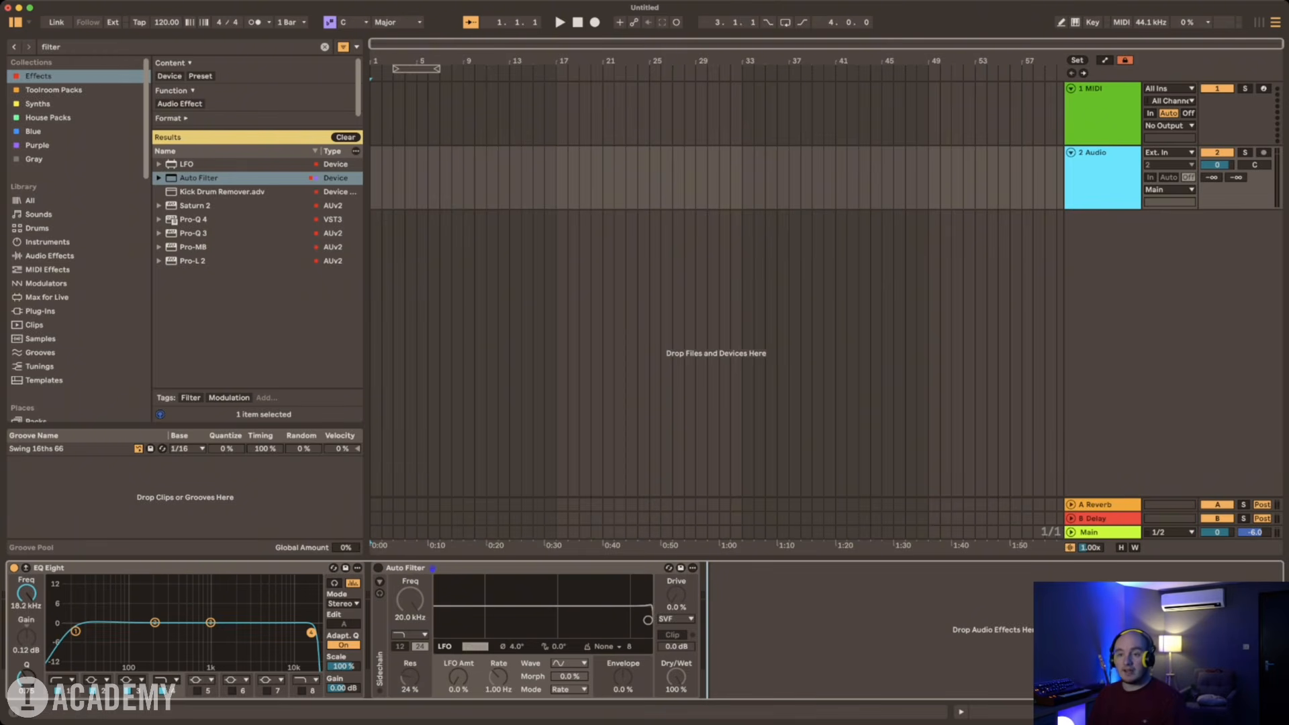
key("super+f")
key("Down")
key("Return")
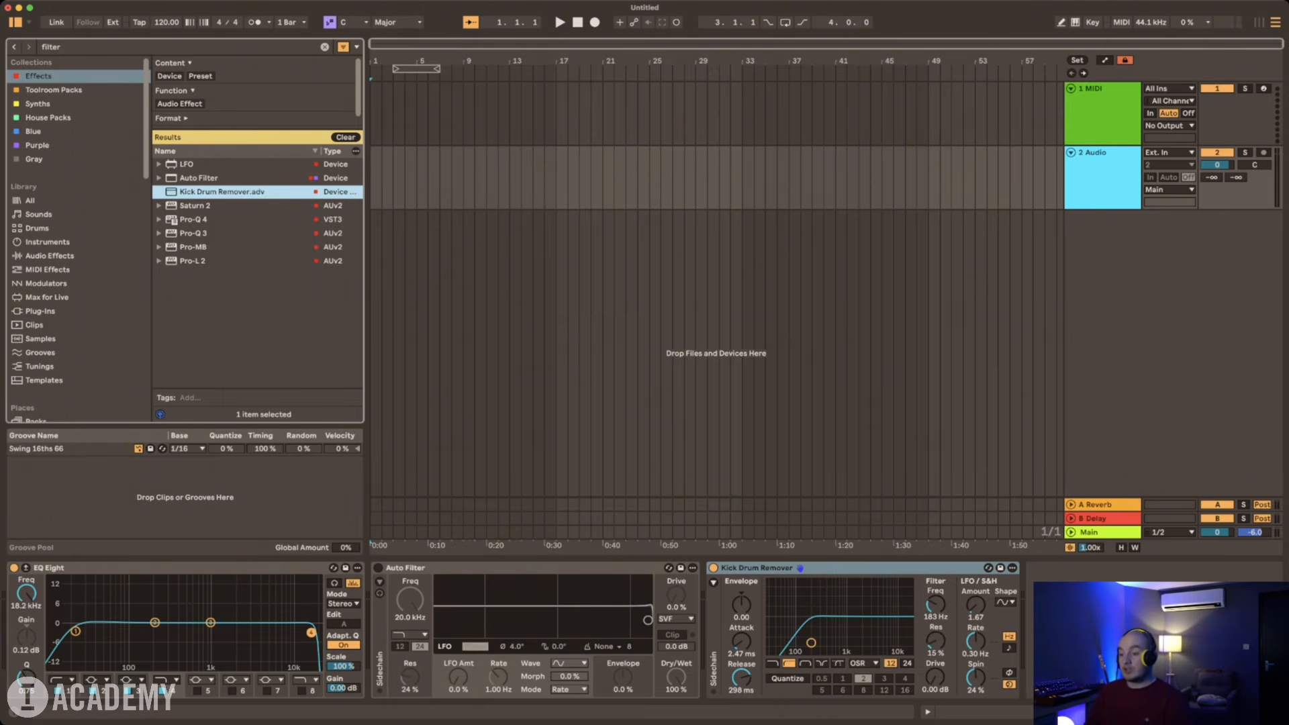
left_click(756, 568)
key("a")
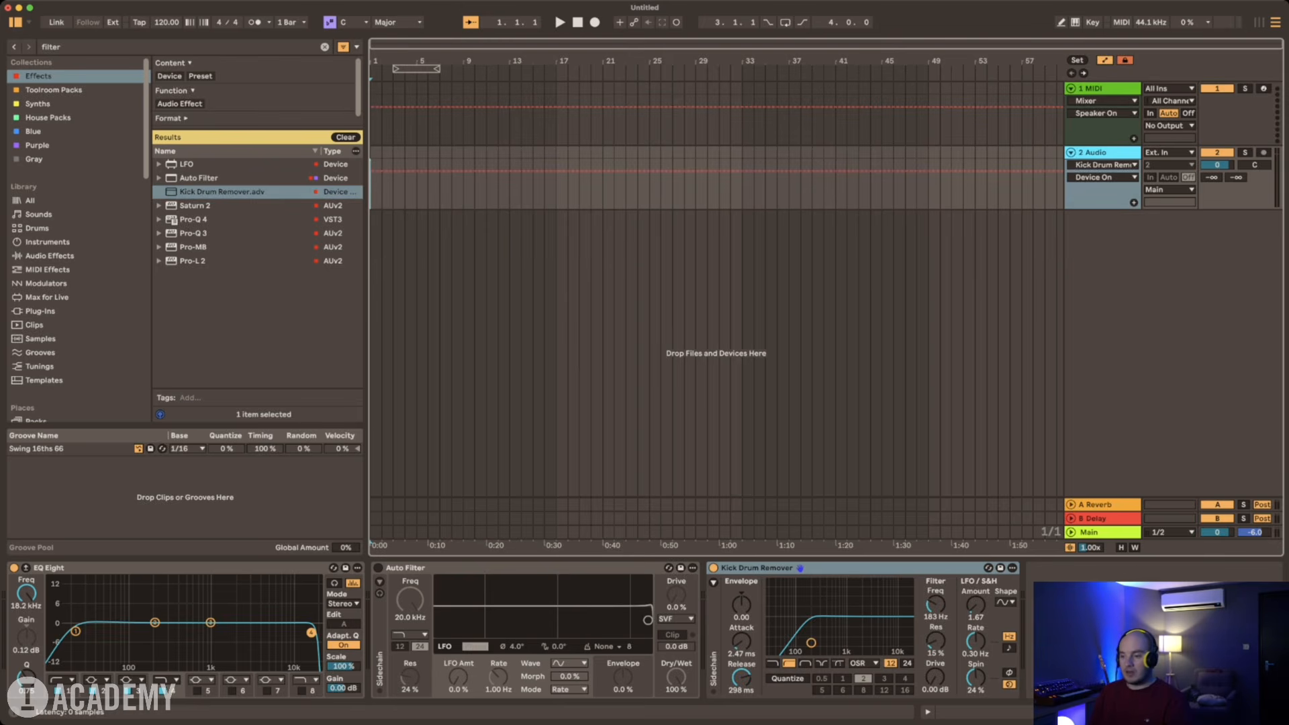
left_click(405, 568)
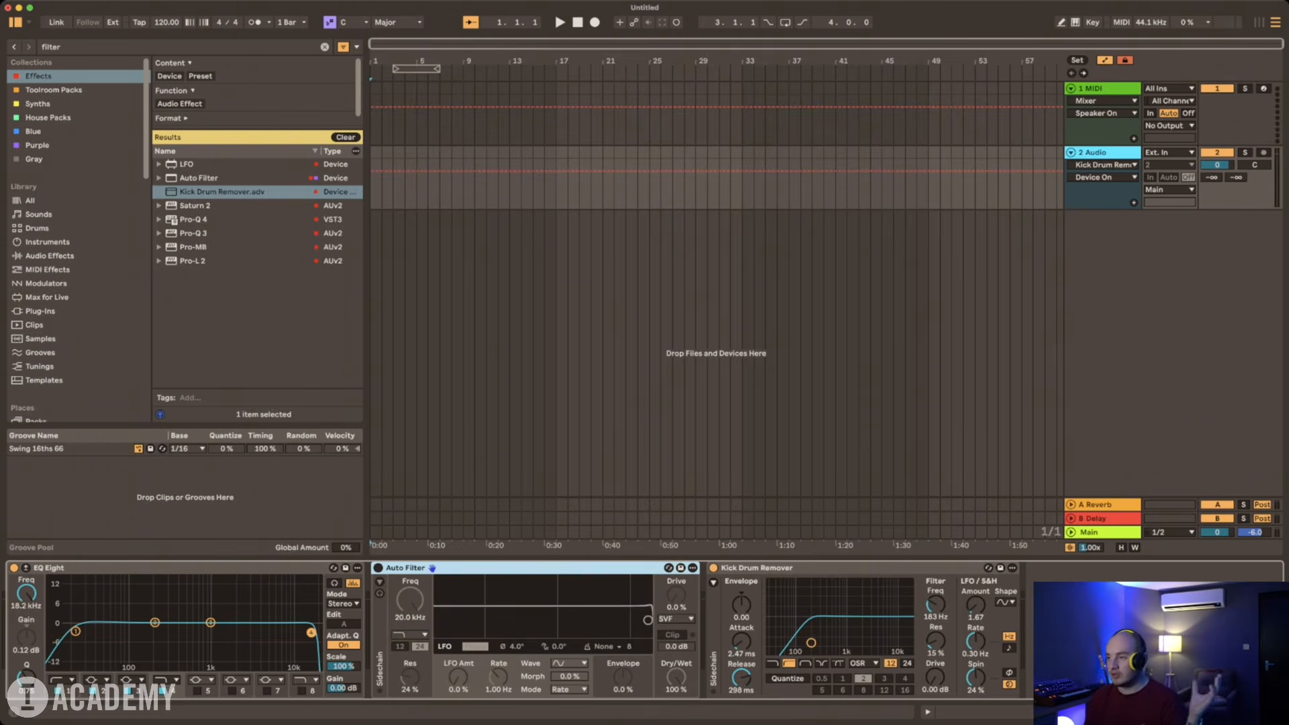
Step: Clear the effects search and add Utility at the end of the audio track's device chain
left_click(1134, 635)
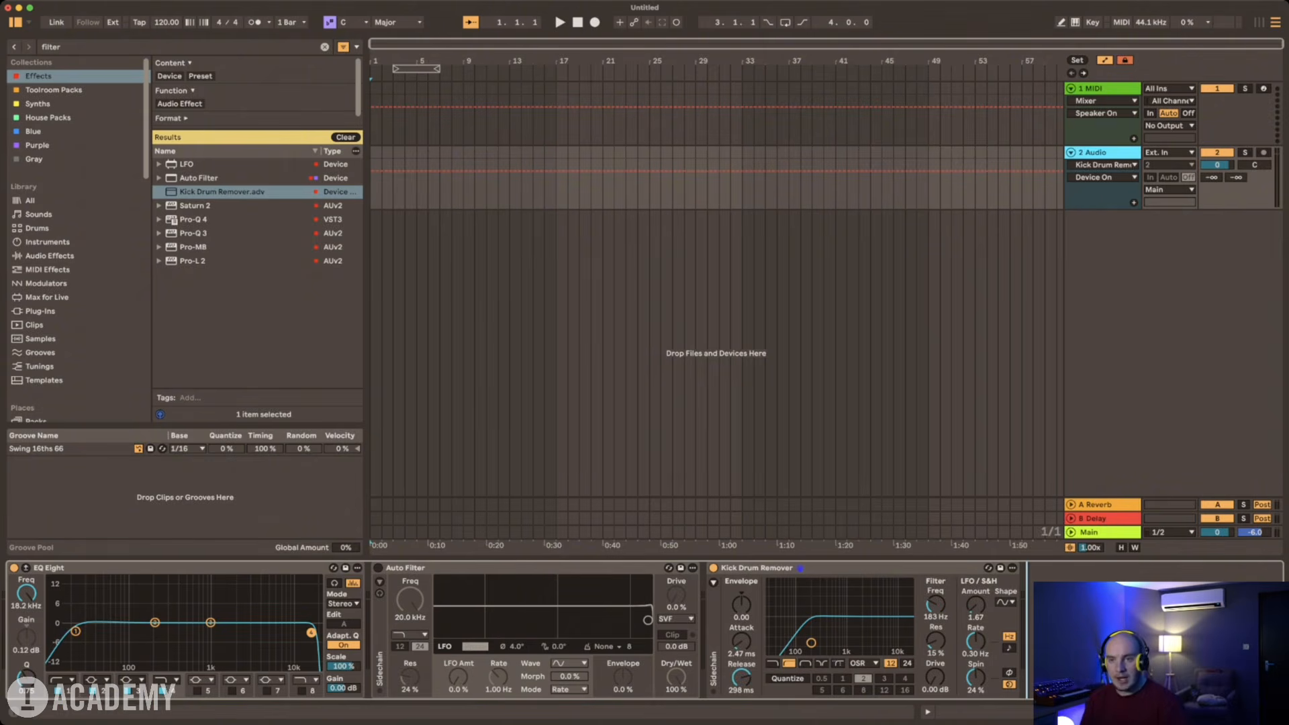
left_click(324, 47)
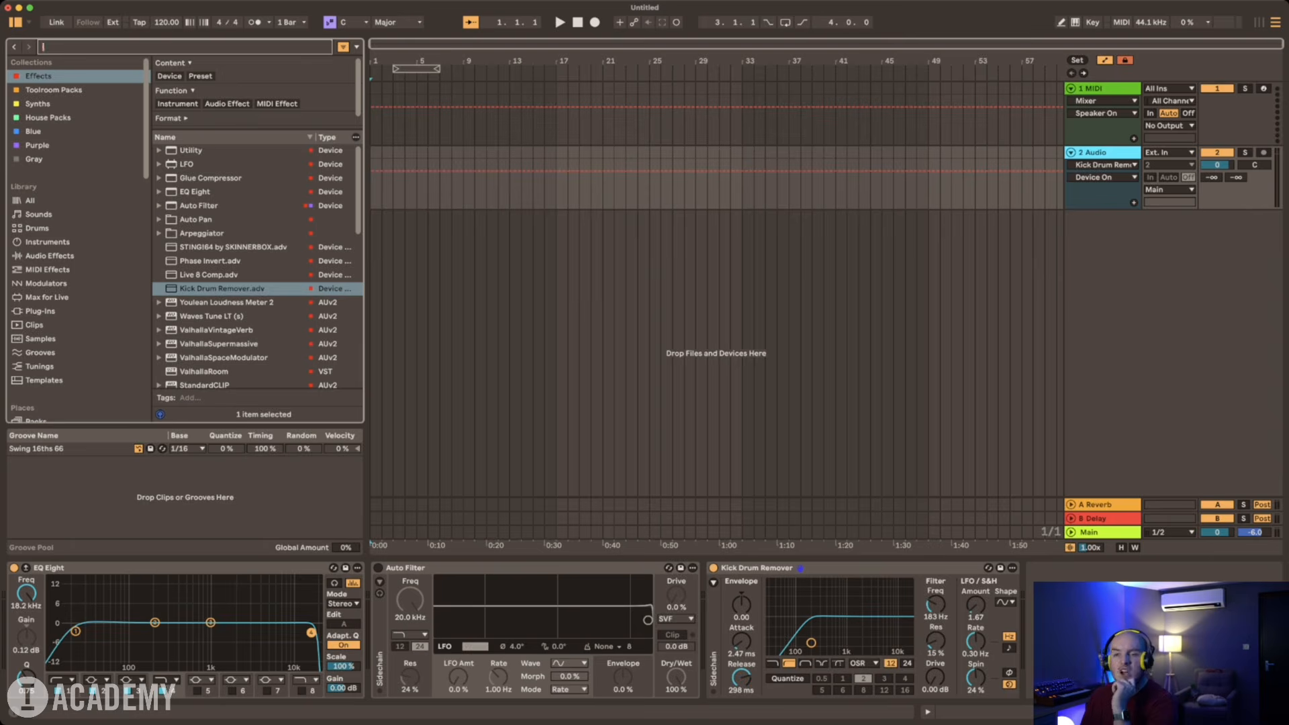
key("Down")
key("Return")
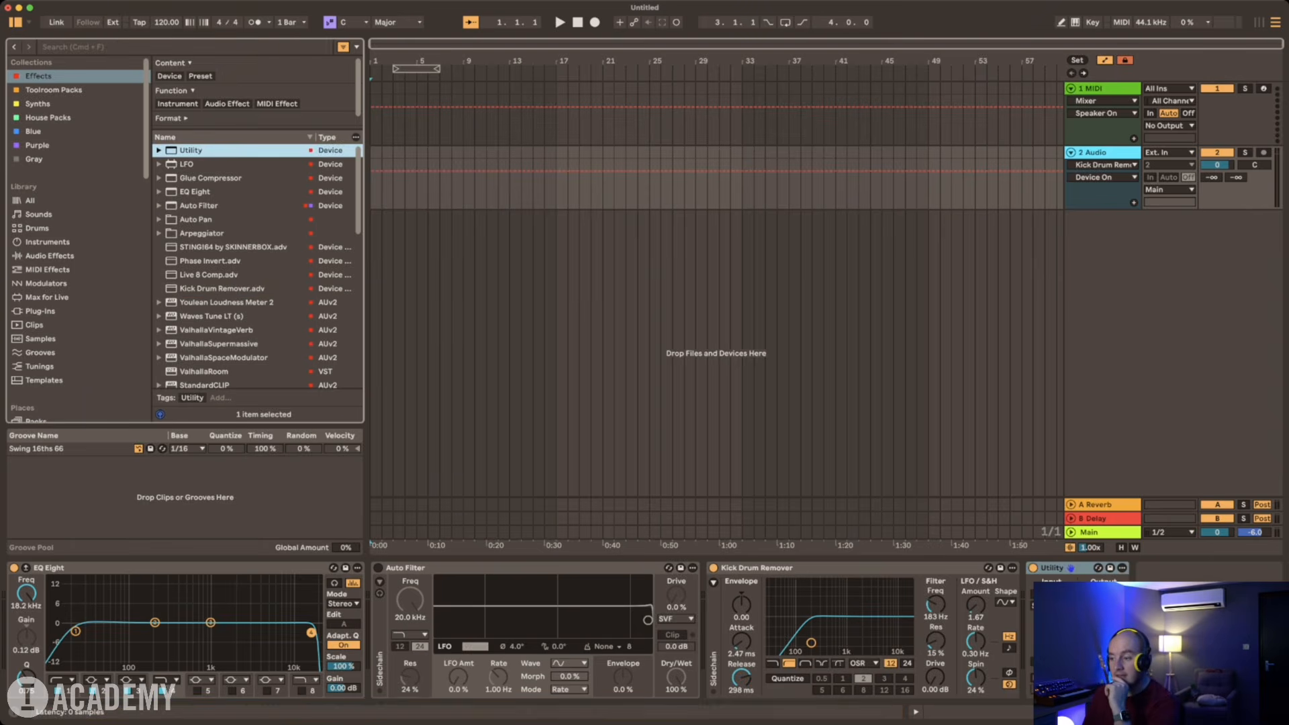
left_click(1051, 568)
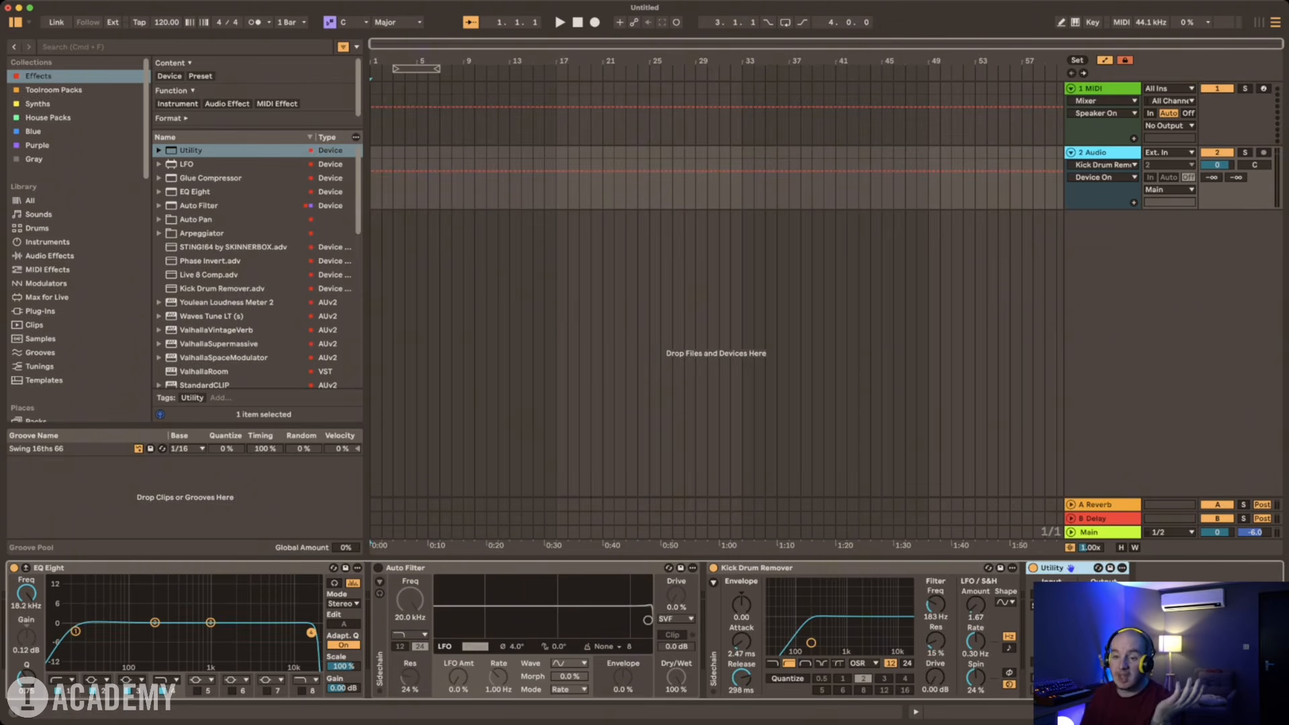
scroll(258, 269, "down", 1)
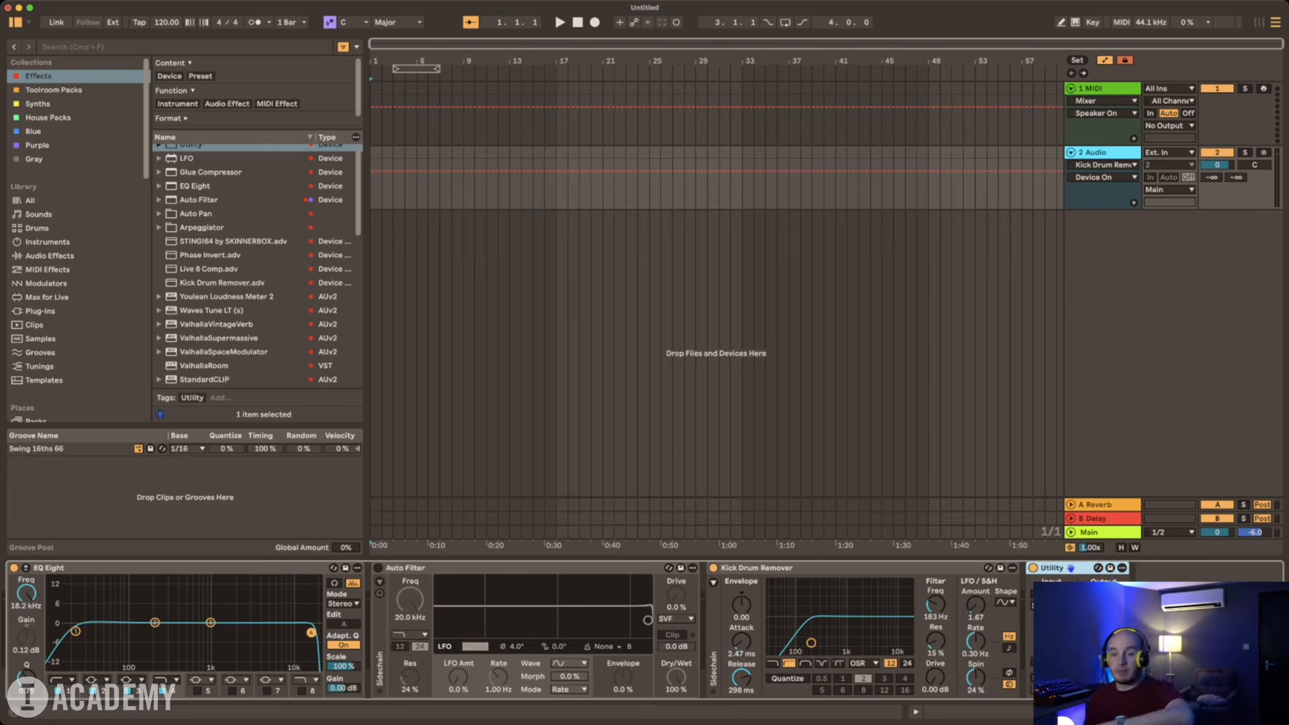
scroll(257, 269, "down", 7)
scroll(258, 269, "up", 7)
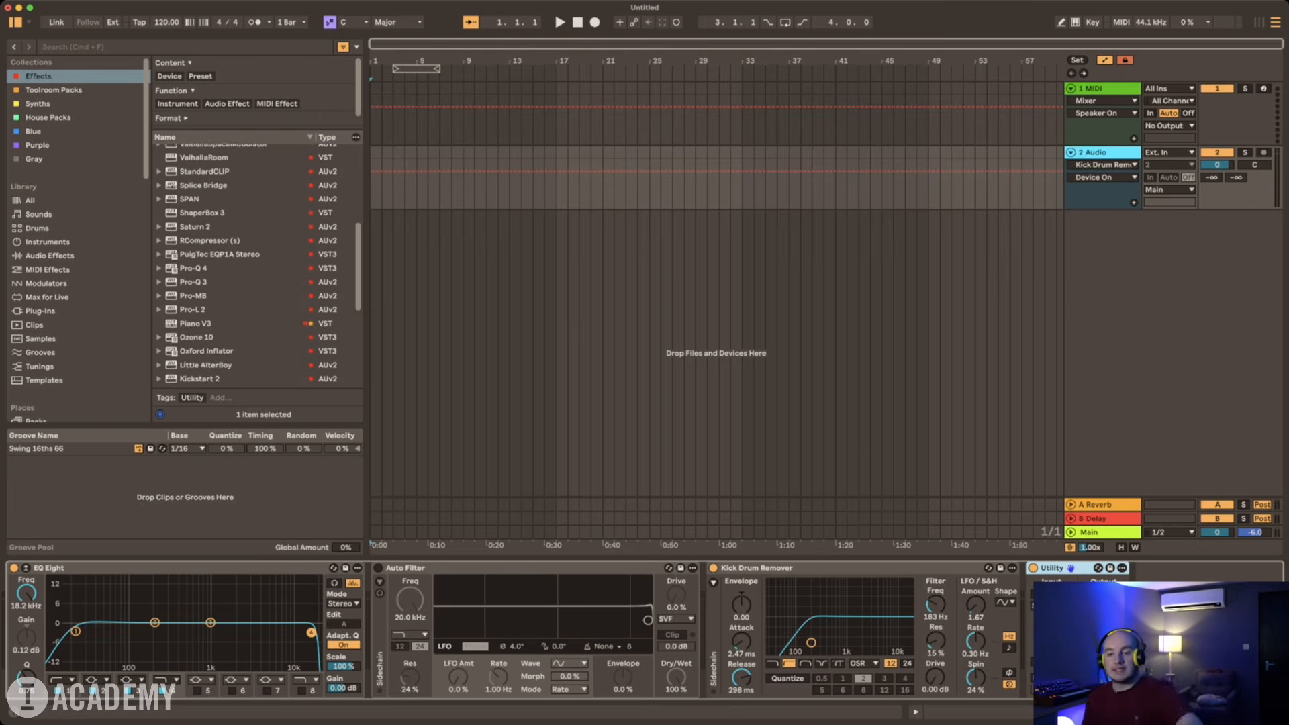
Step: Change the audio track's colour to red
left_click(1101, 152)
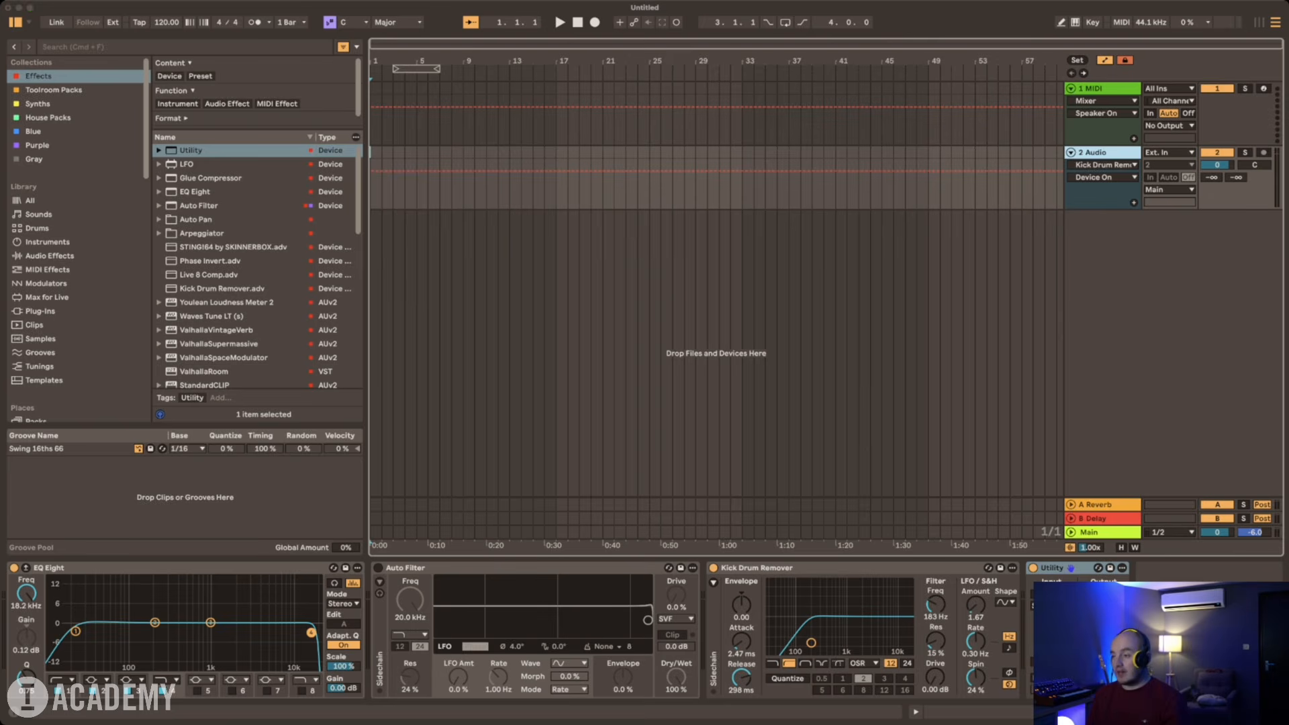
left_click(1142, 403)
right_click(1100, 153)
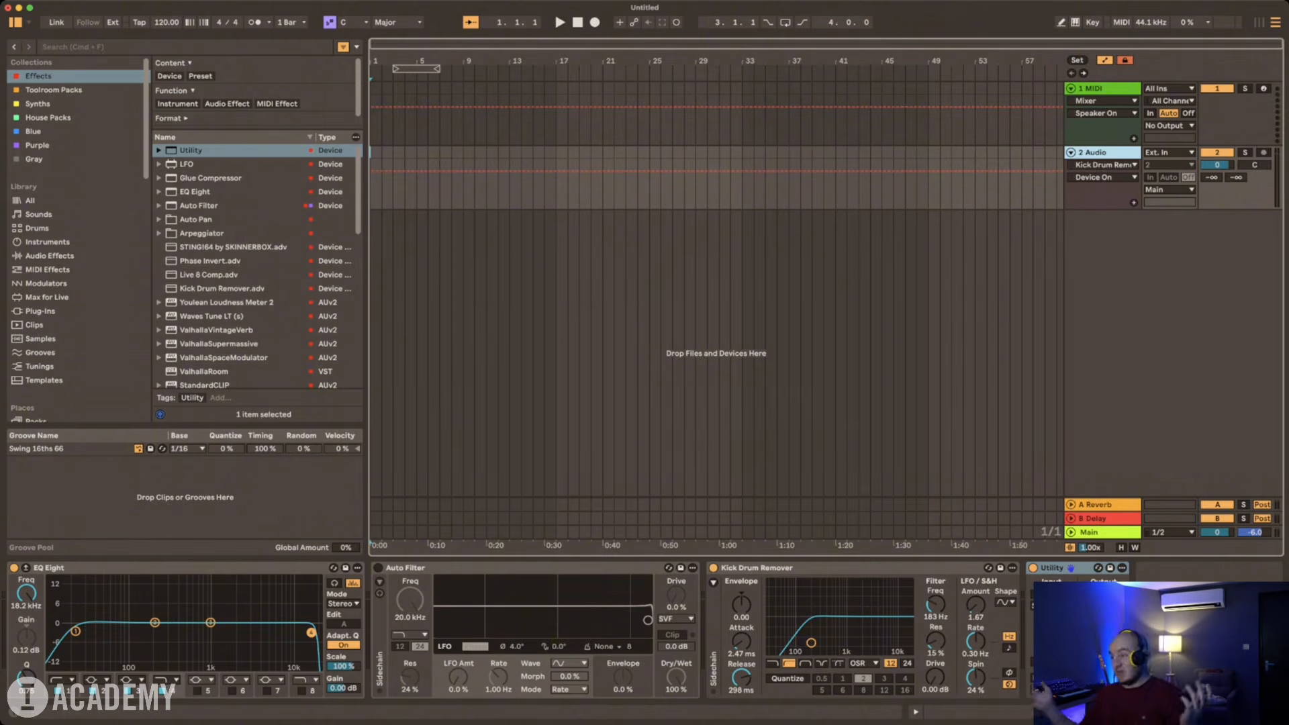
key("super+Tab")
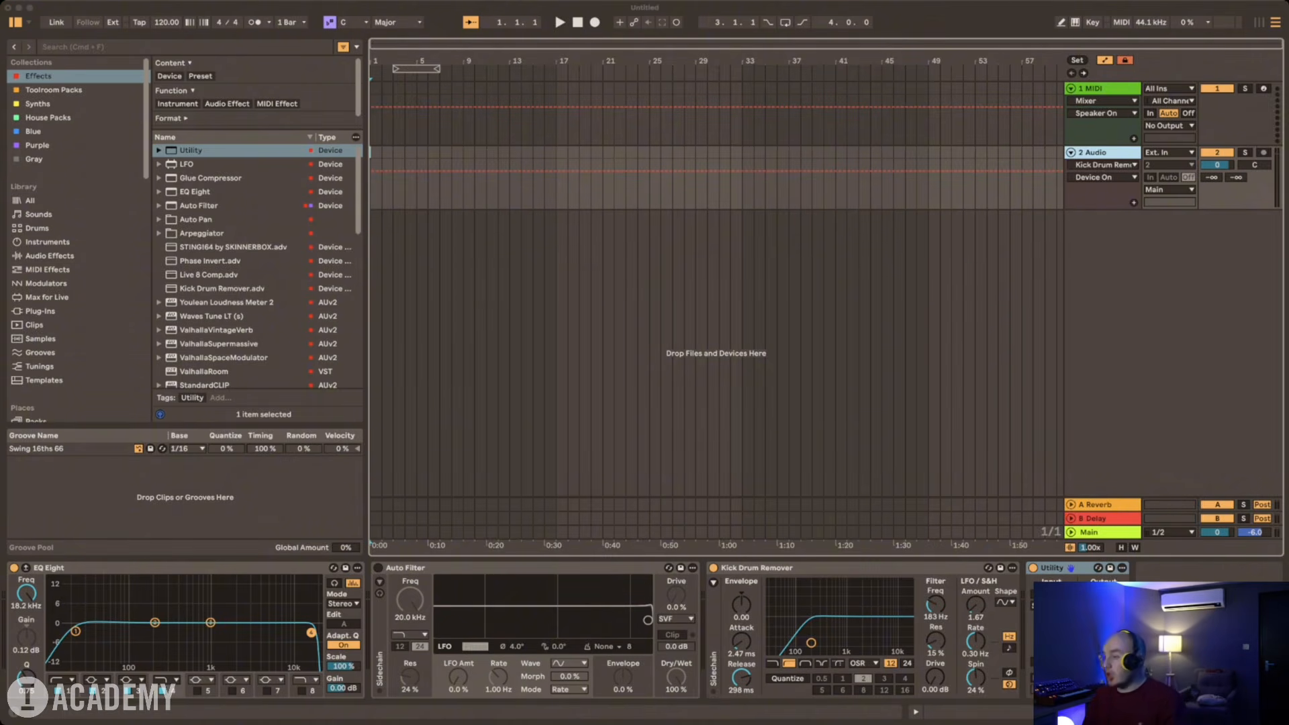
key("super+Tab")
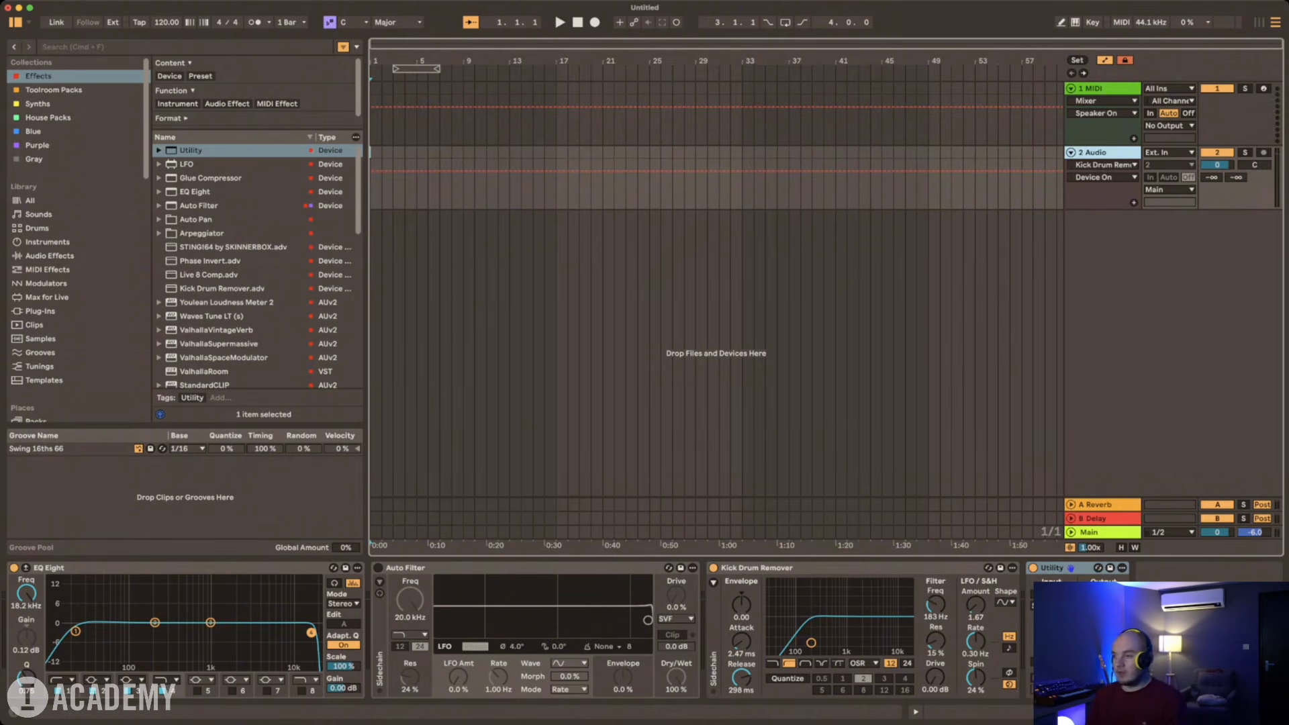
key("super+Tab")
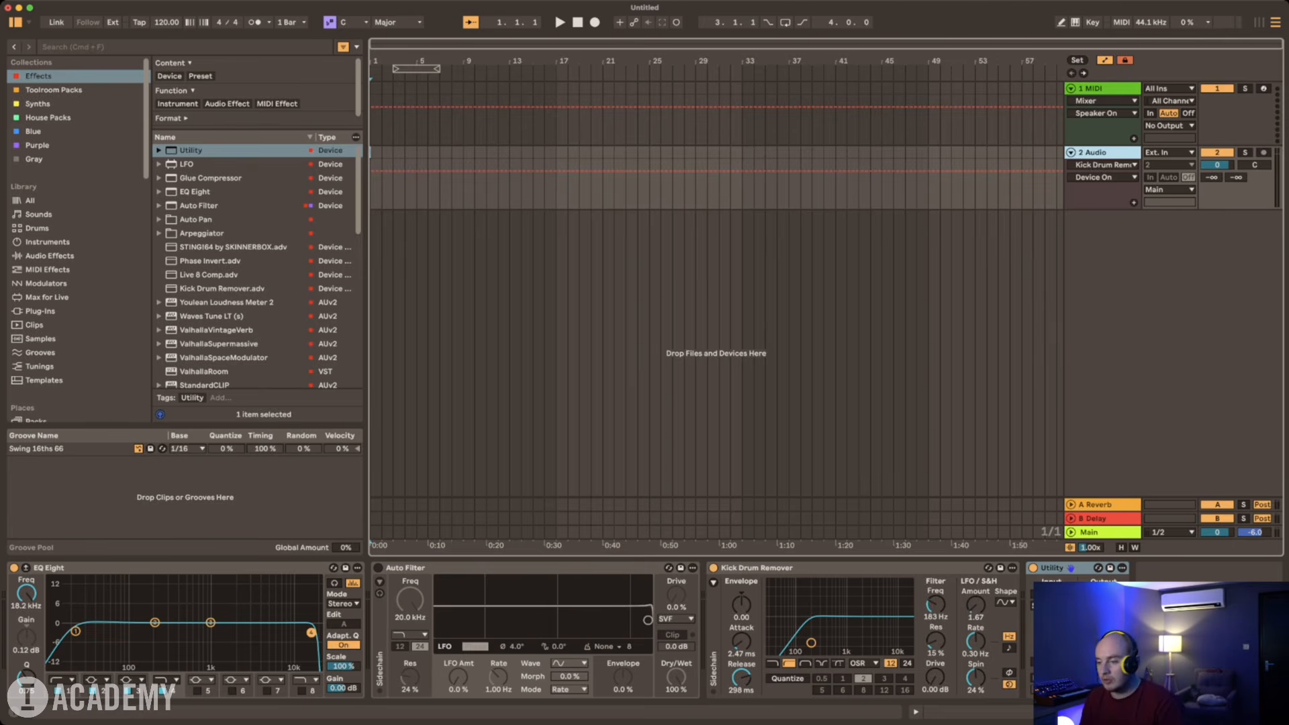
Step: Switch off the Kick Drum Remover device and select the audio track
left_click(713, 568)
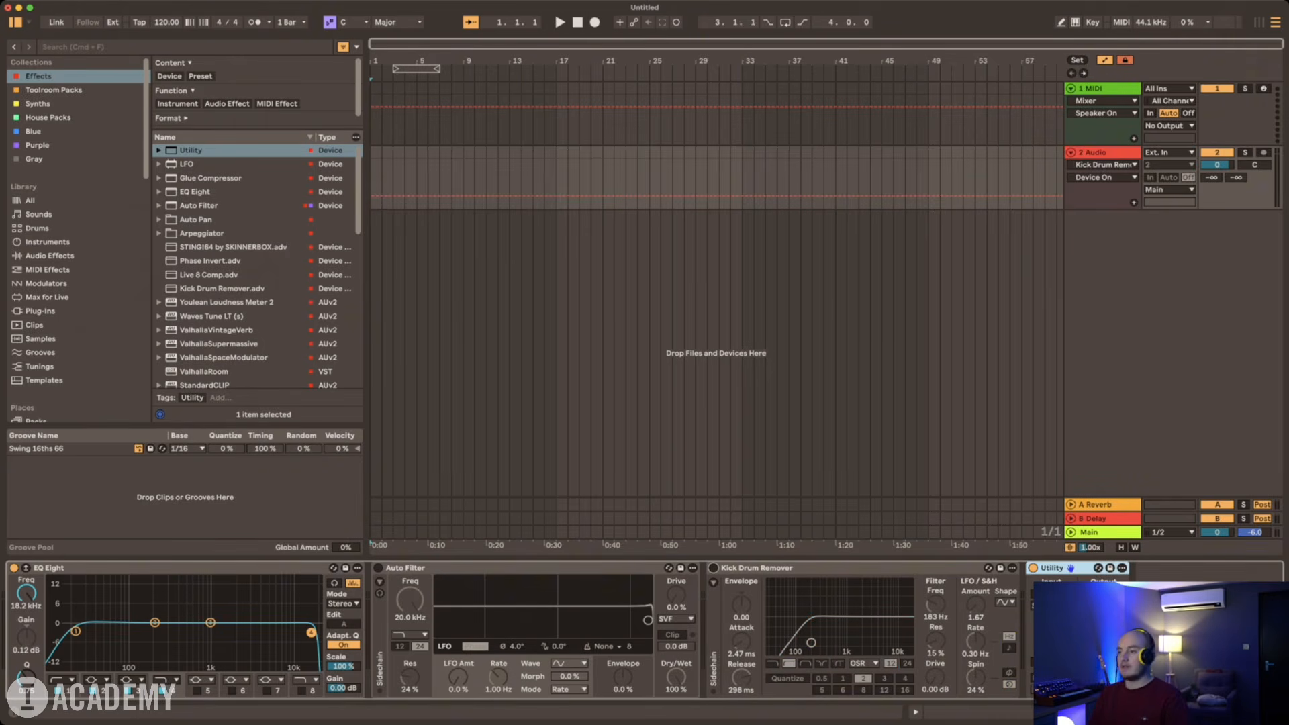
left_click(1102, 153)
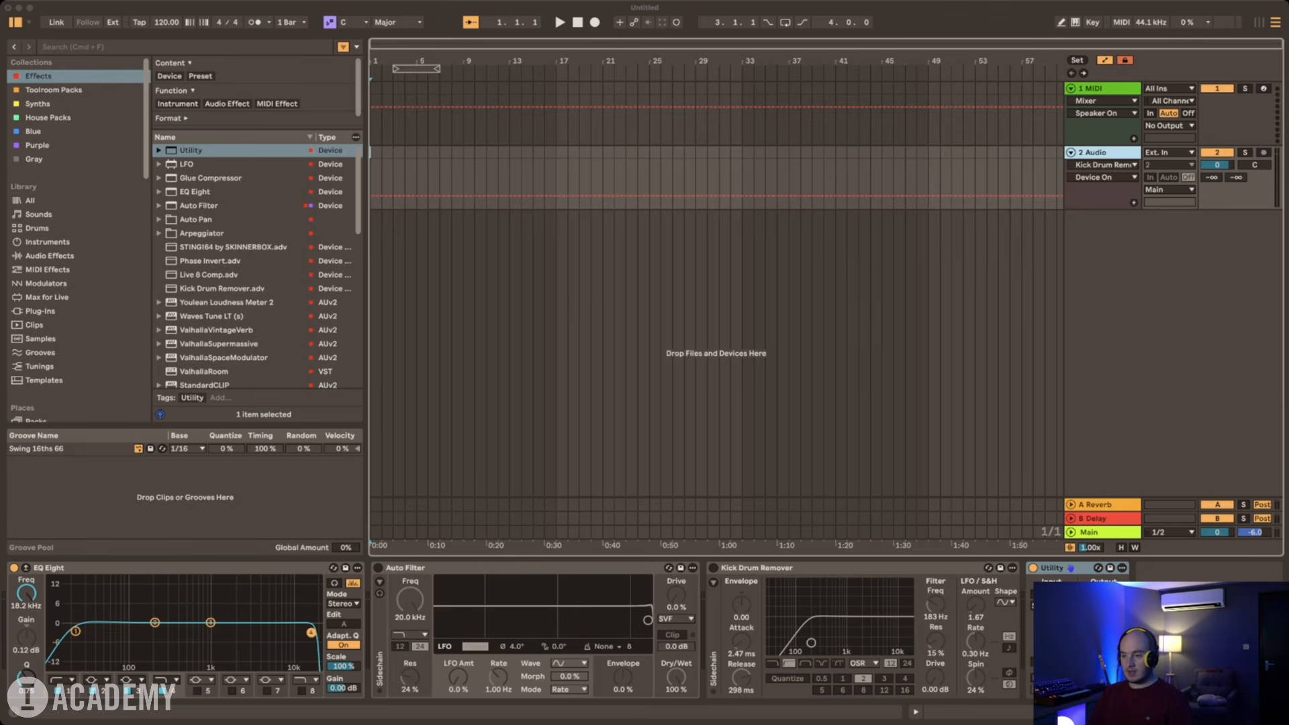
key("super+Tab")
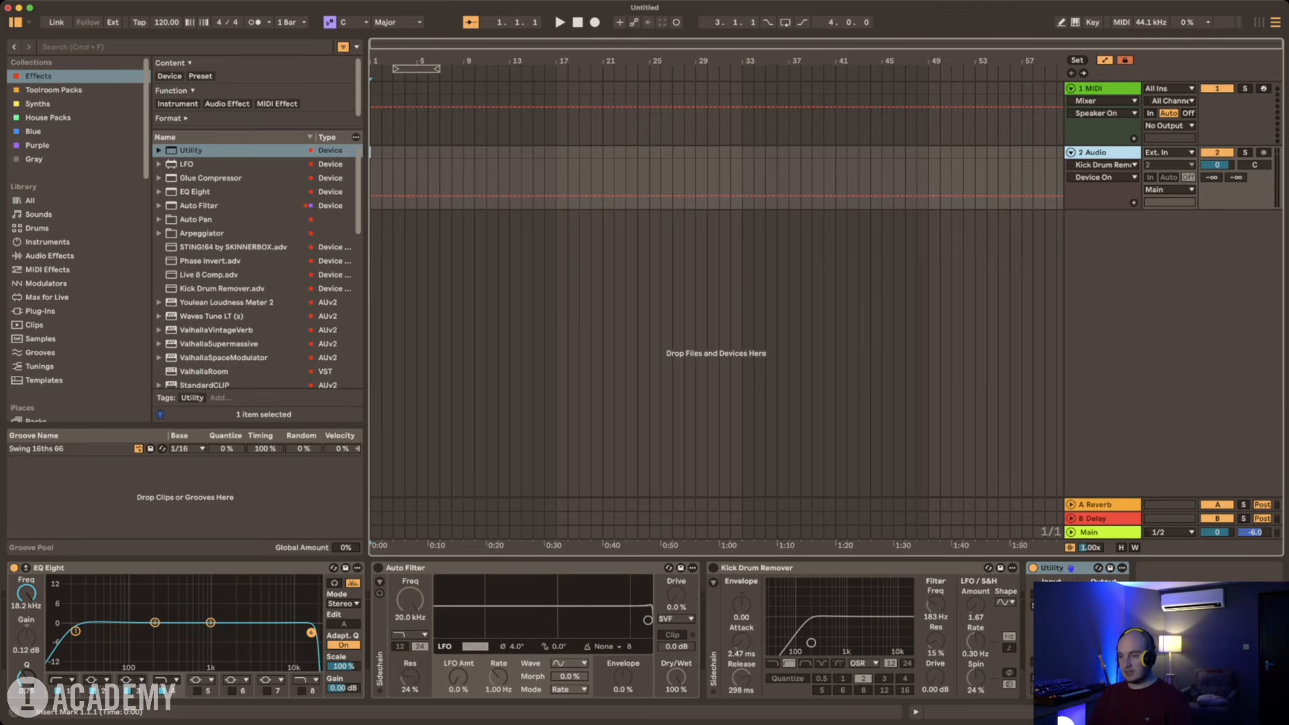
left_click(858, 176)
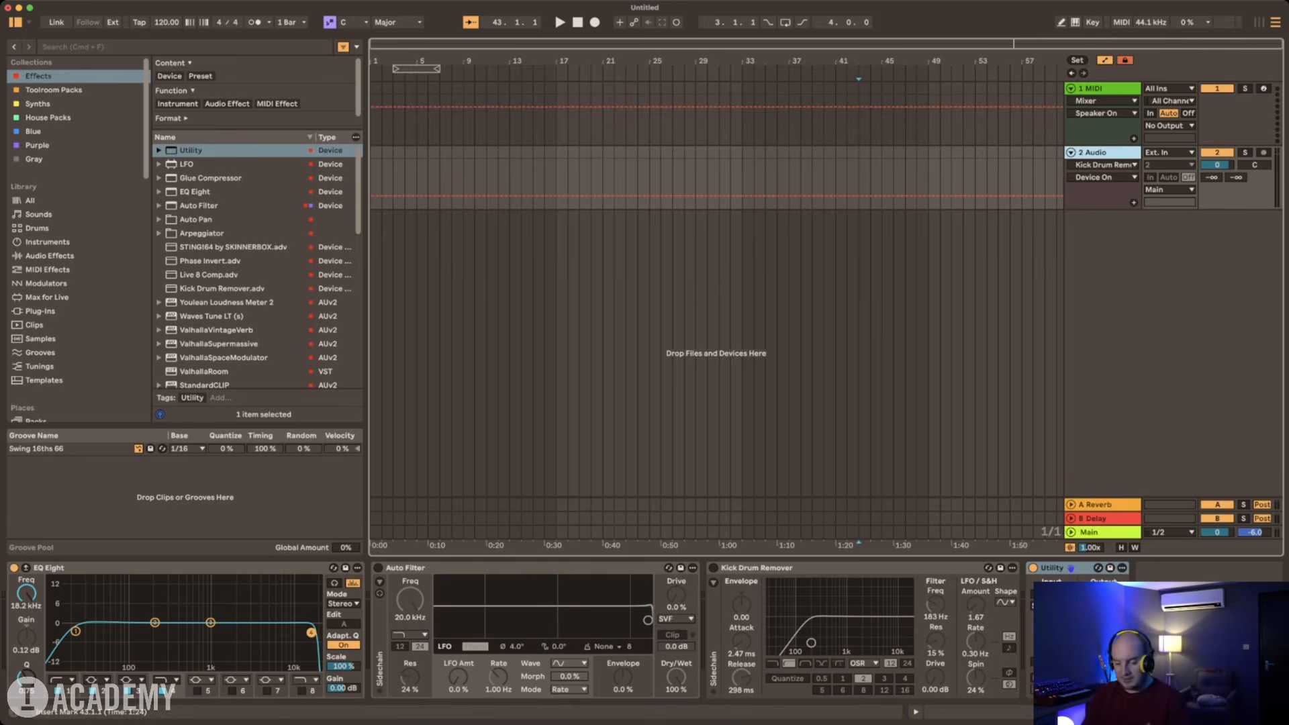
key("super+t")
key("super+r")
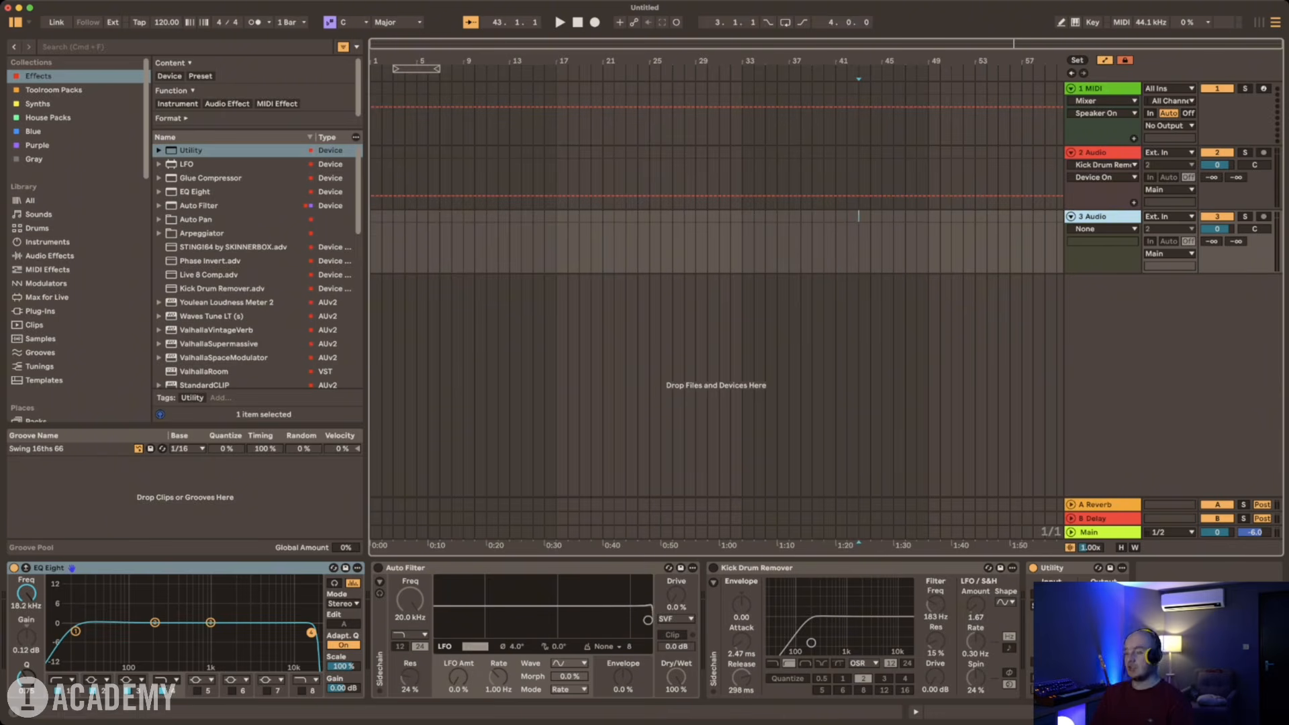
key("super+t")
key("super+t")
key("super+t")
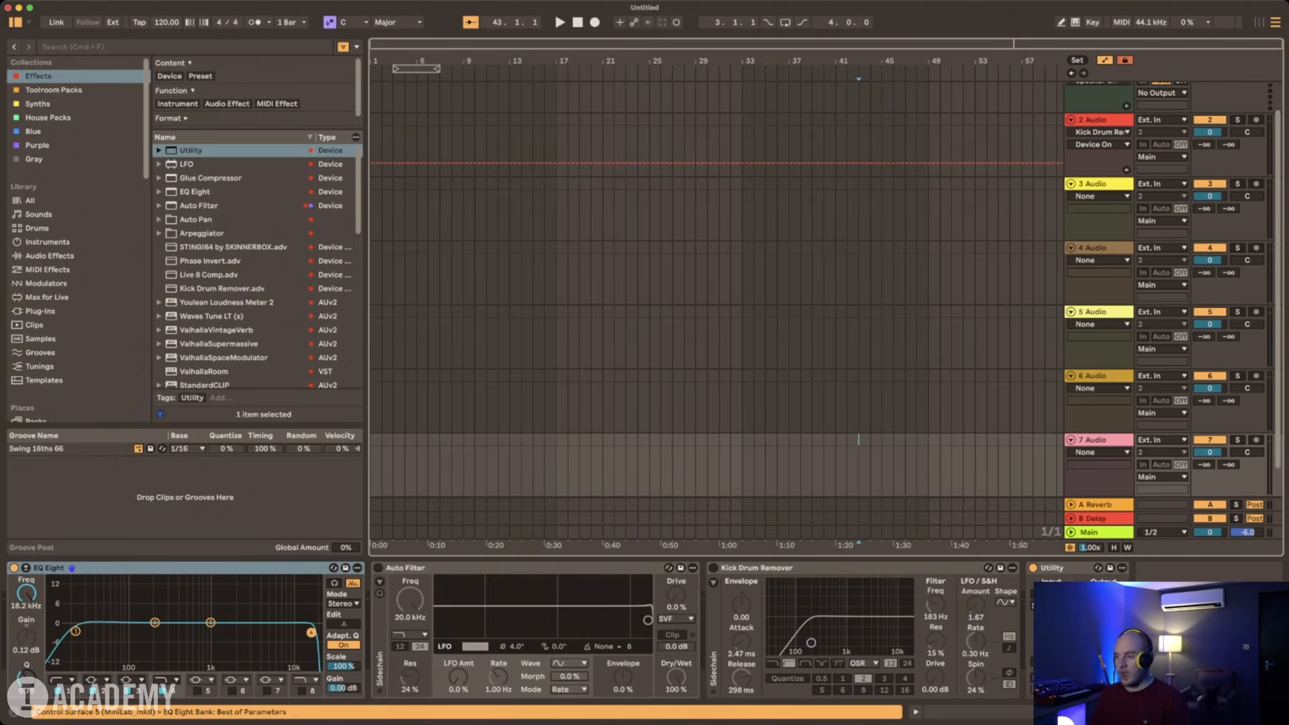
left_click(1099, 439)
scroll(1099, 403, "up", 2)
left_click(1099, 216, "shift")
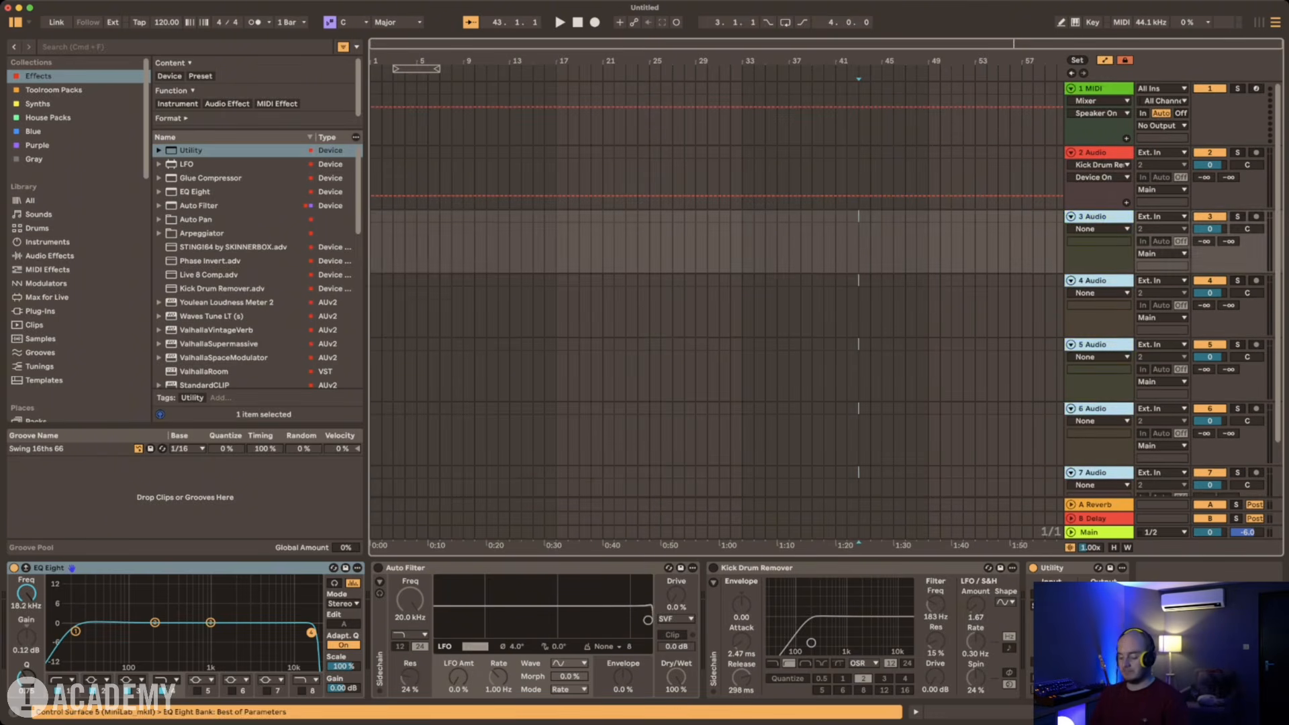
key("Delete")
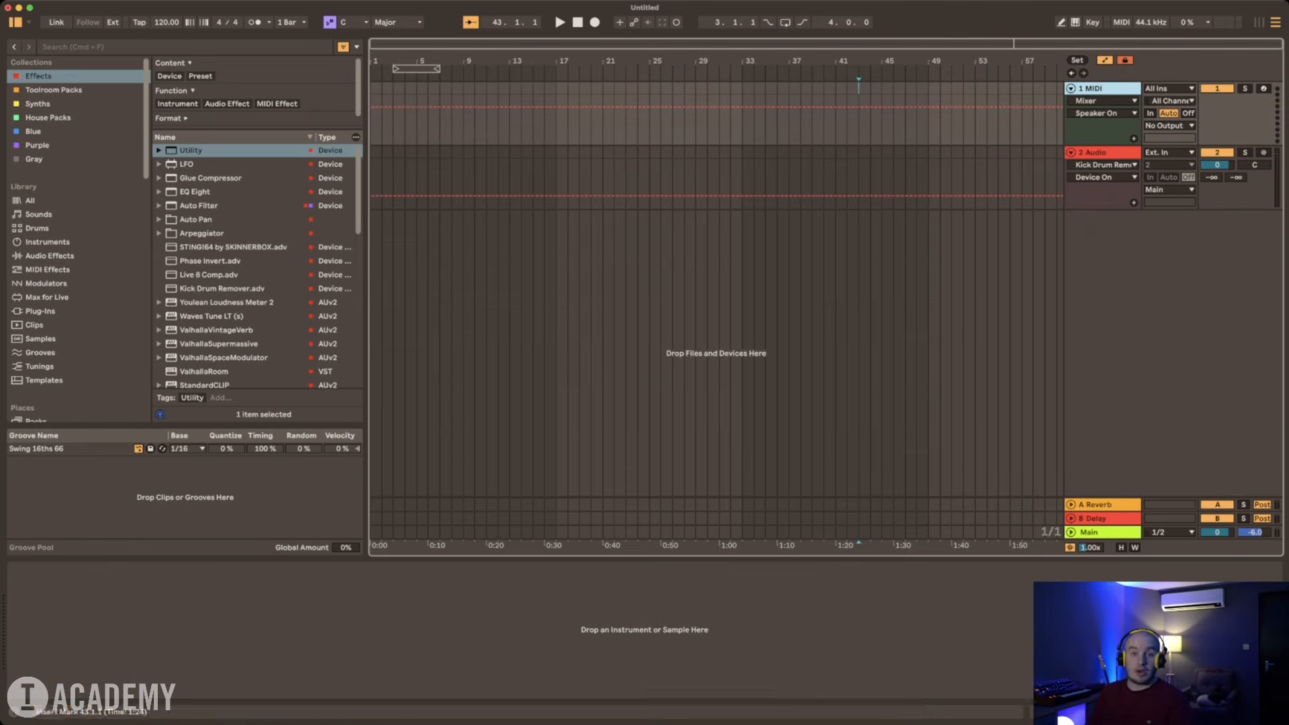
Step: Copy the audio track's full device chain onto the MIDI track and save that track as the default MIDI track
left_click(1099, 194)
left_click(1099, 152)
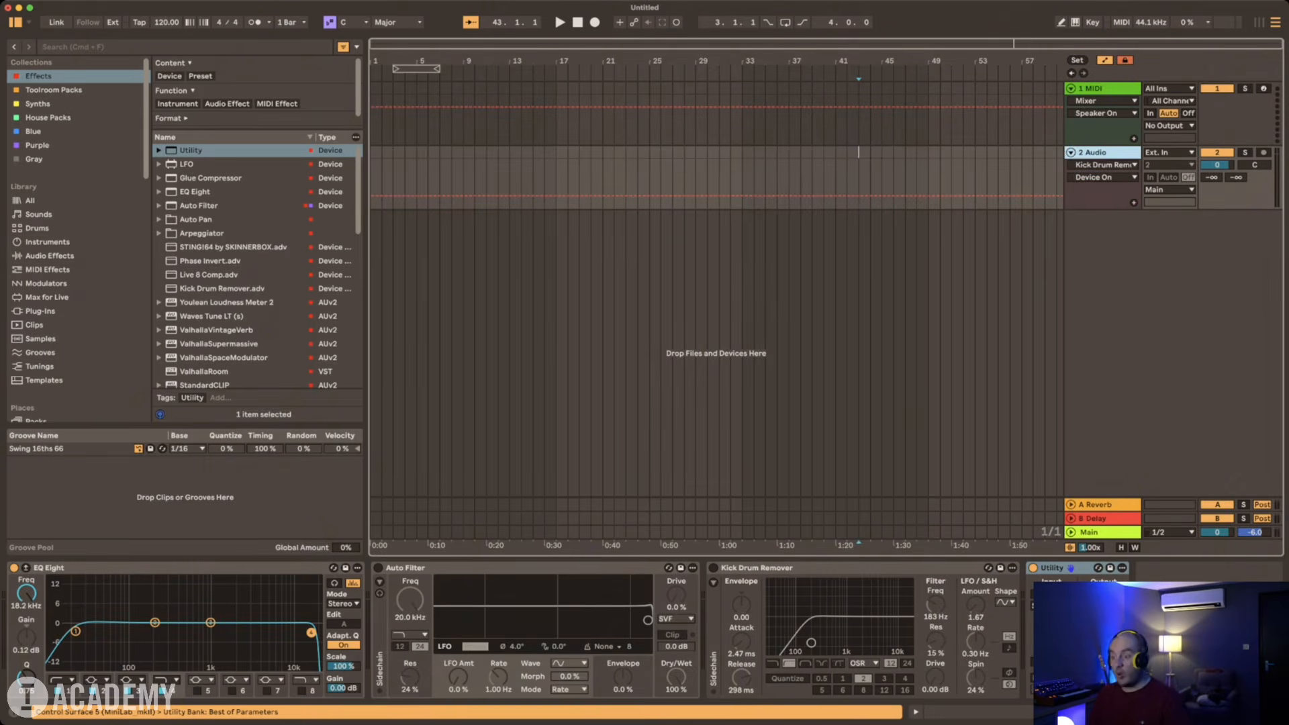
left_click(50, 568)
key("super+a")
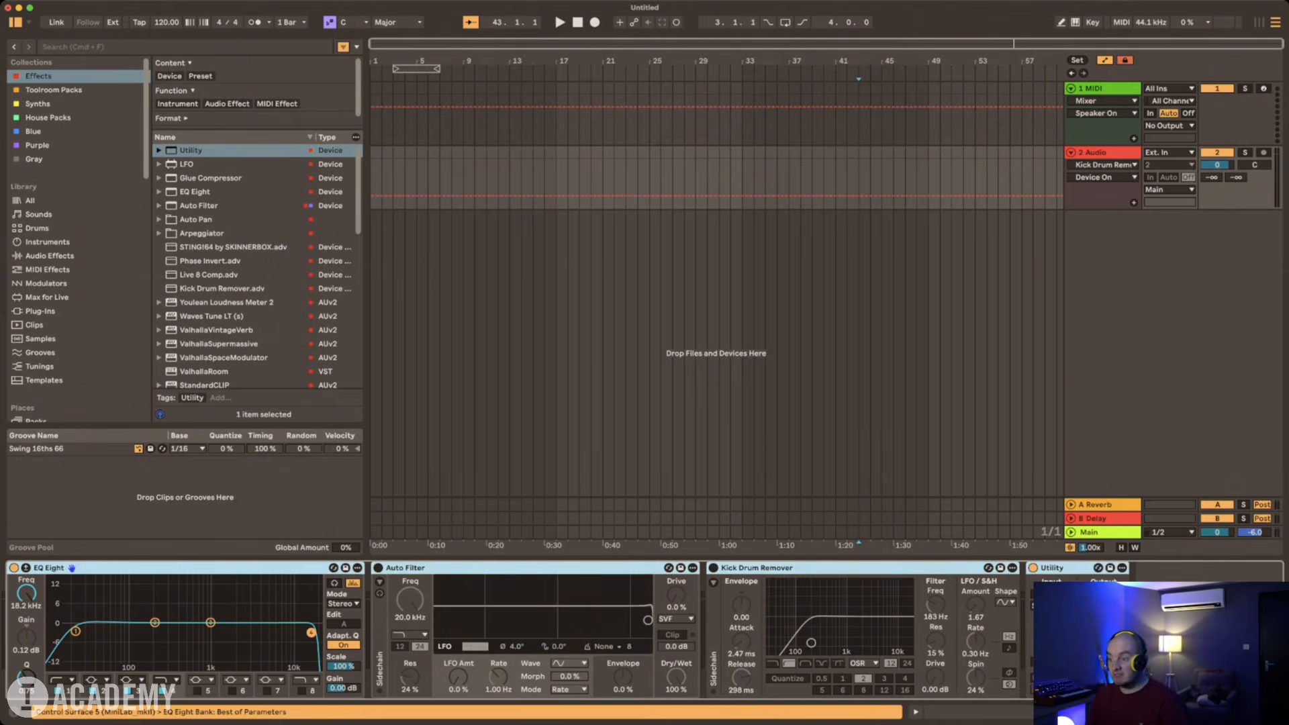
left_click(1099, 88)
left_click(644, 630)
key("super+v")
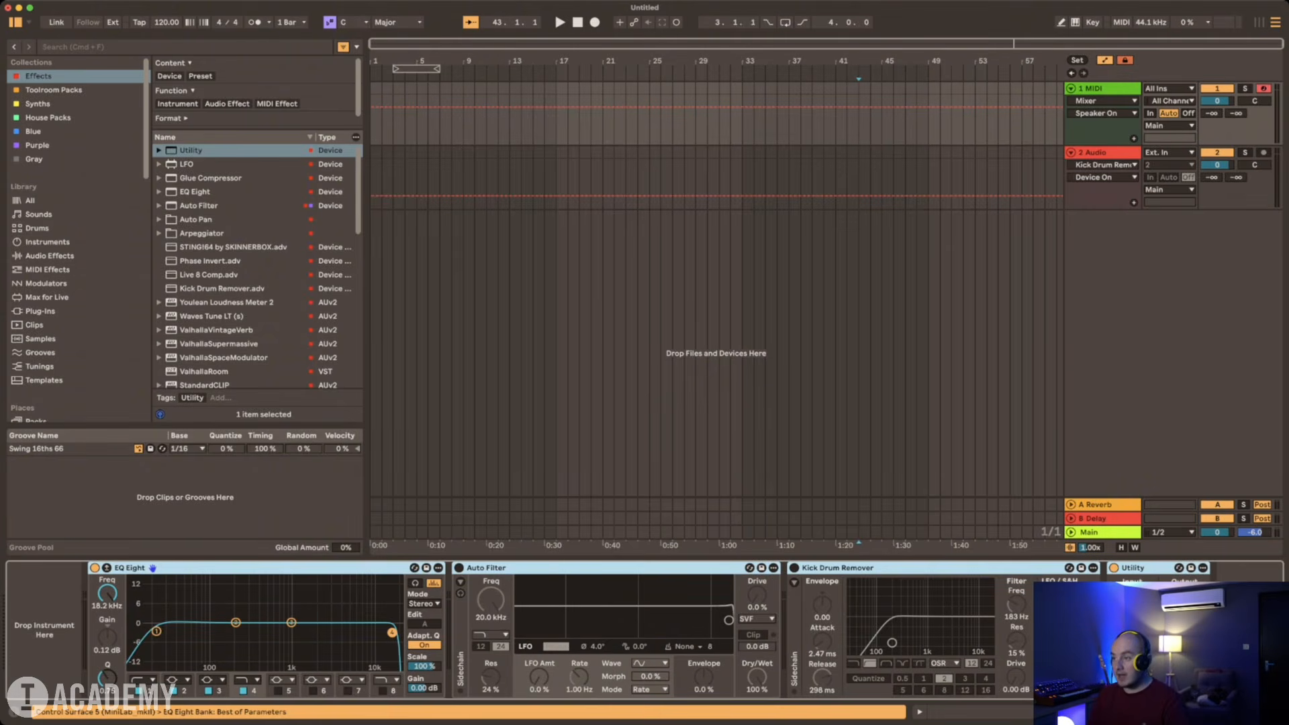
right_click(1099, 88)
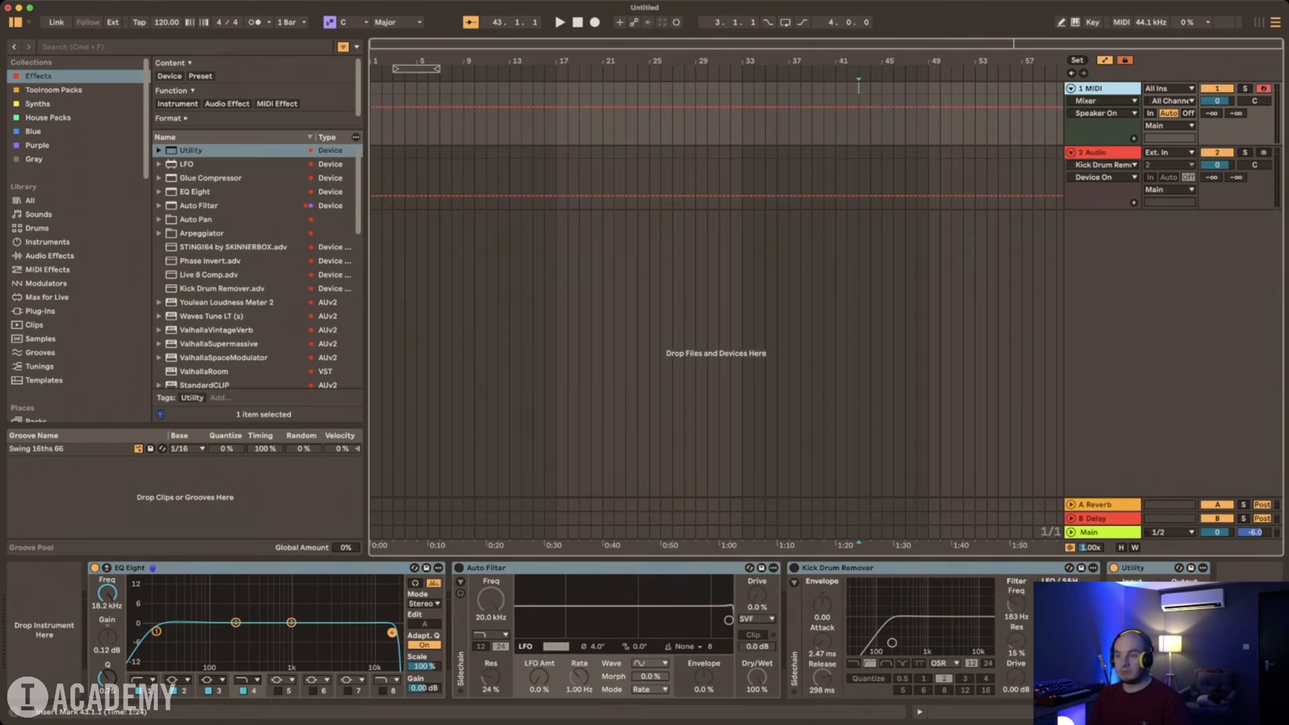
left_click(987, 182)
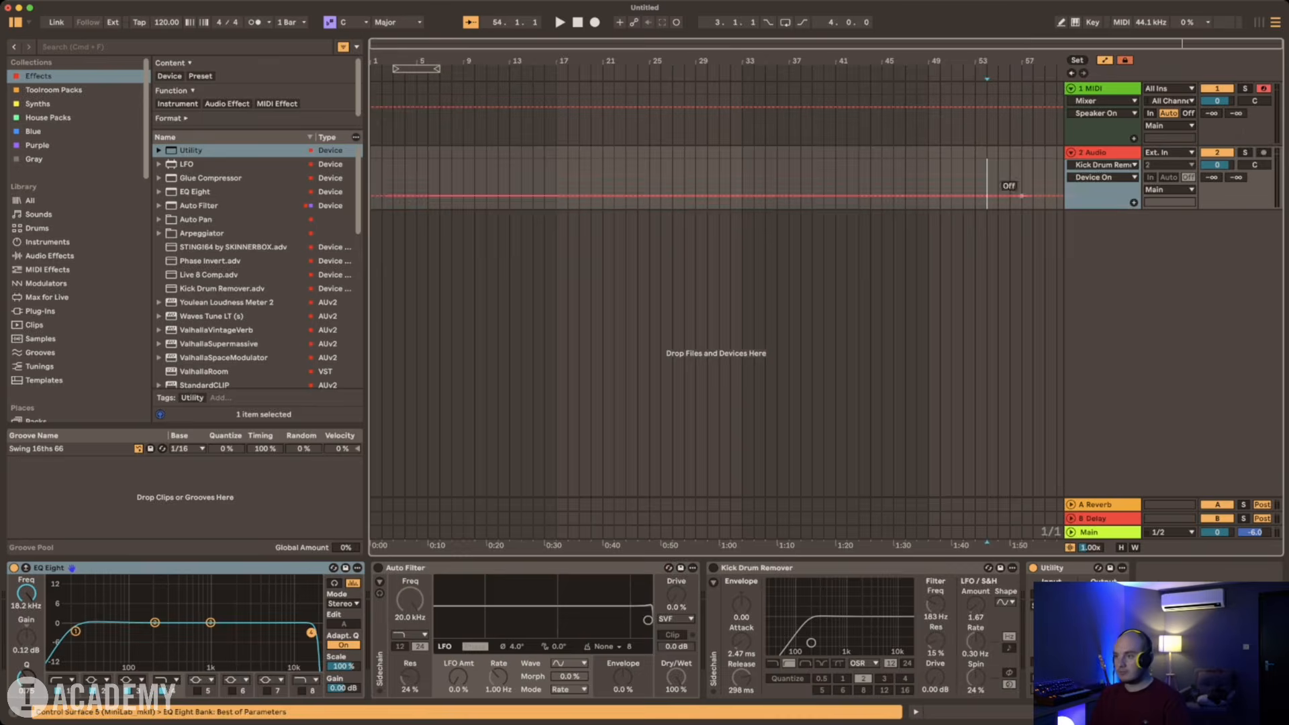
key("super+shift+t")
key("super+shift+t")
key("super+shift+t")
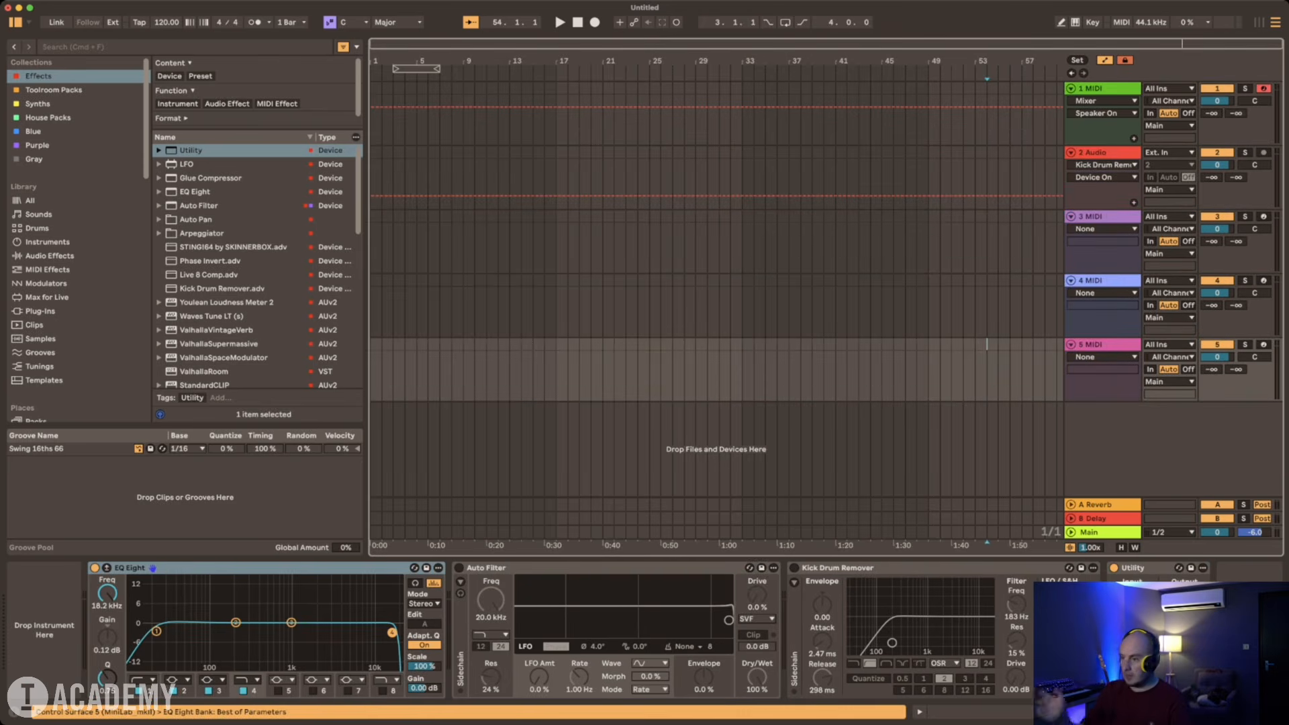
left_click(1103, 344)
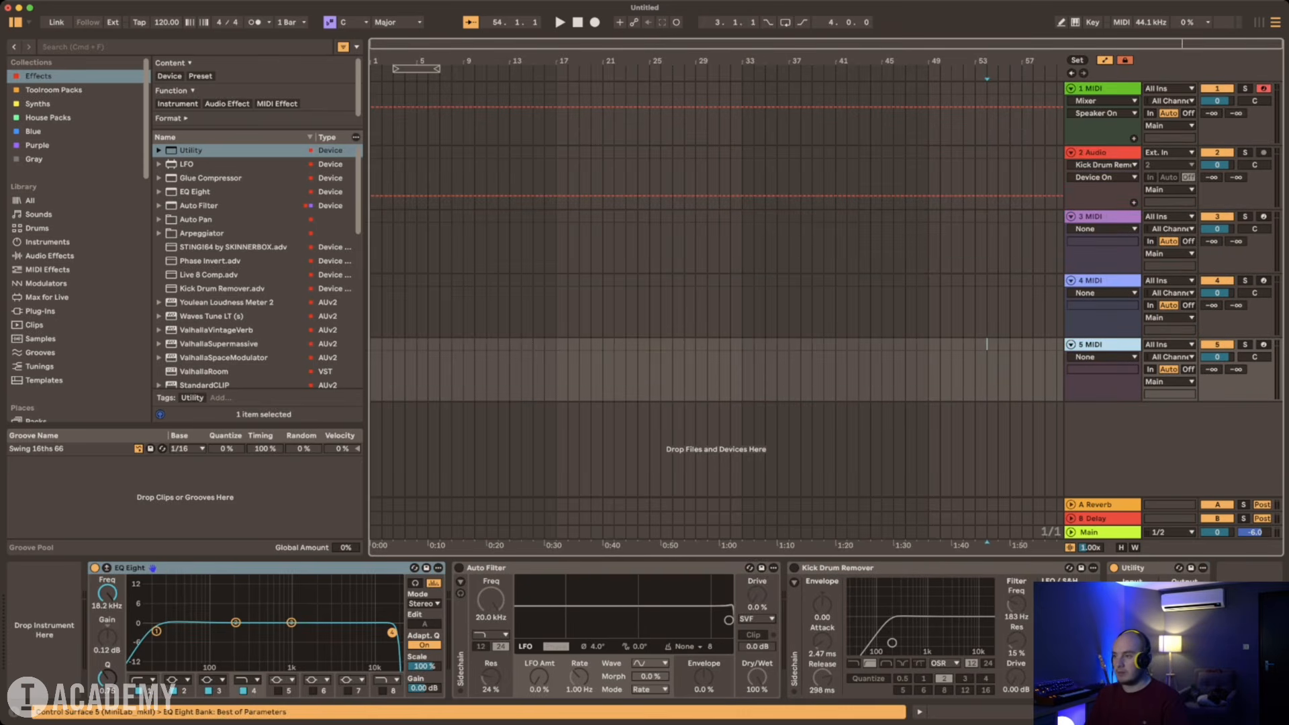
key("Delete")
key("Delete")
key("Delete")
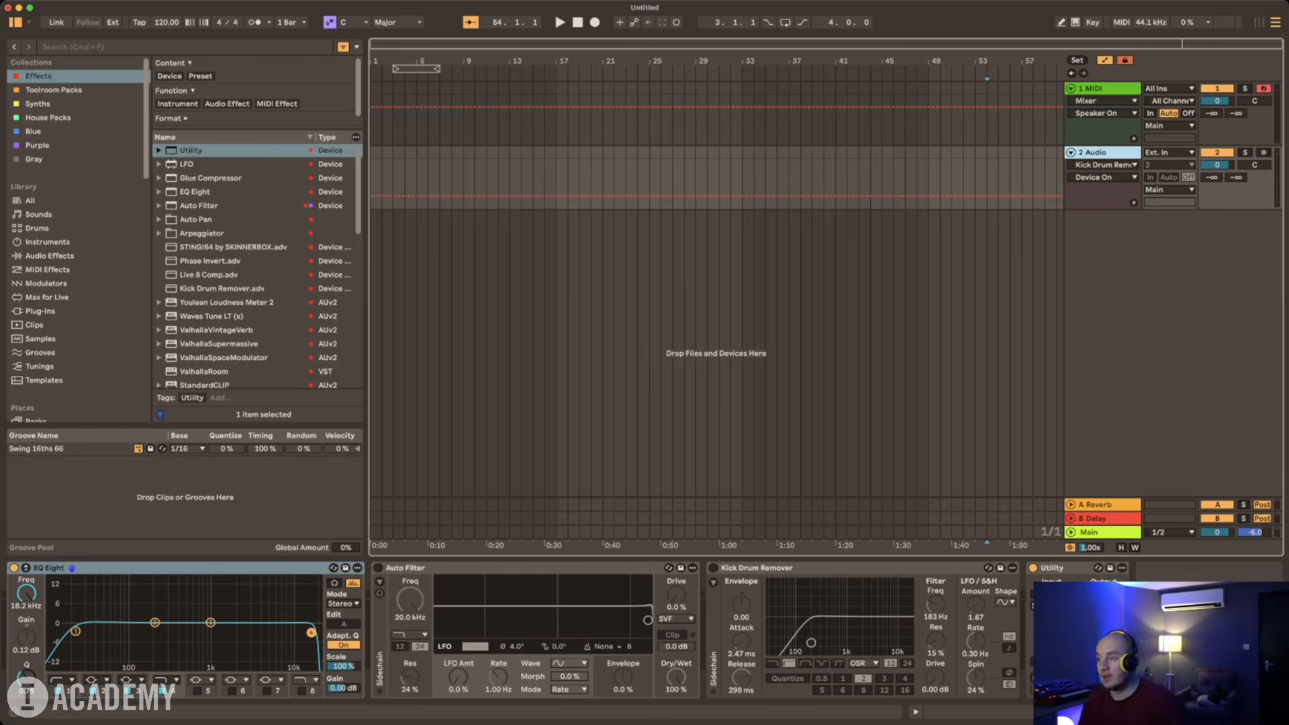
Step: Insert three new audio tracks below the existing audio track
key("Up")
key("Down")
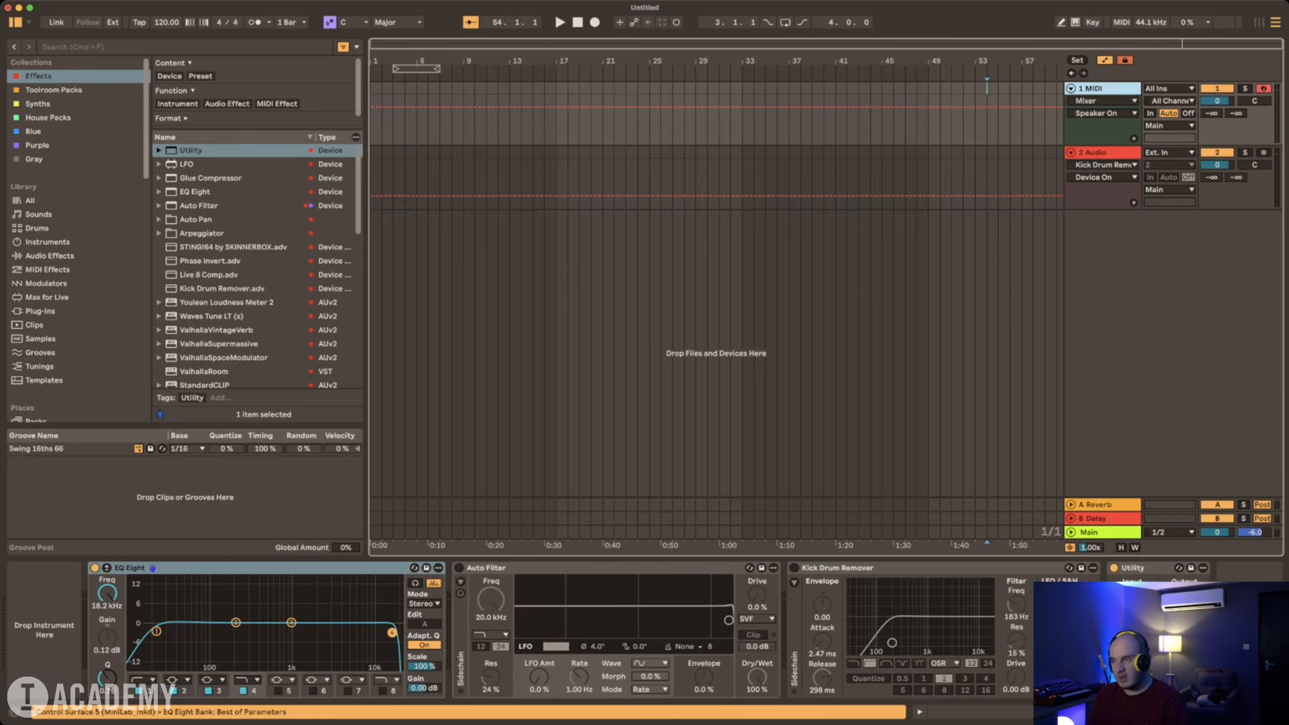
key("super+t")
key("super+t")
key("super+t")
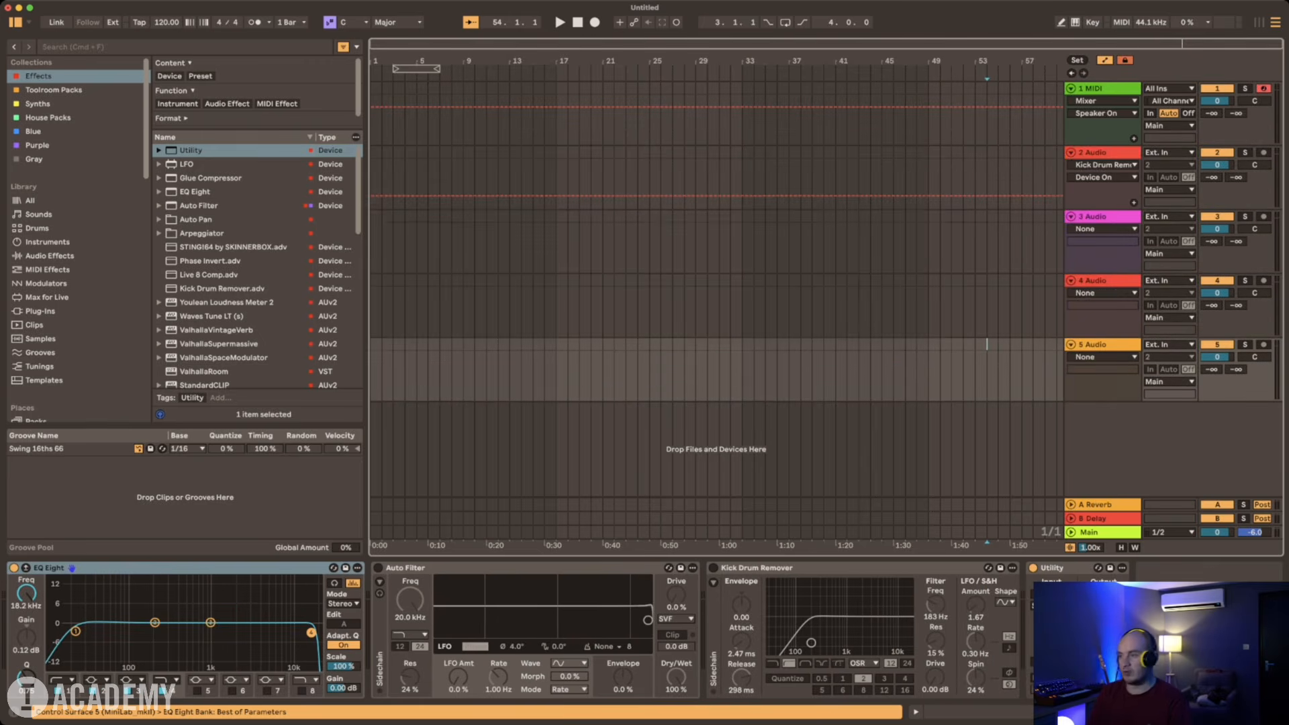
Step: Insert three new MIDI tracks directly below the first MIDI track
left_click(1103, 89)
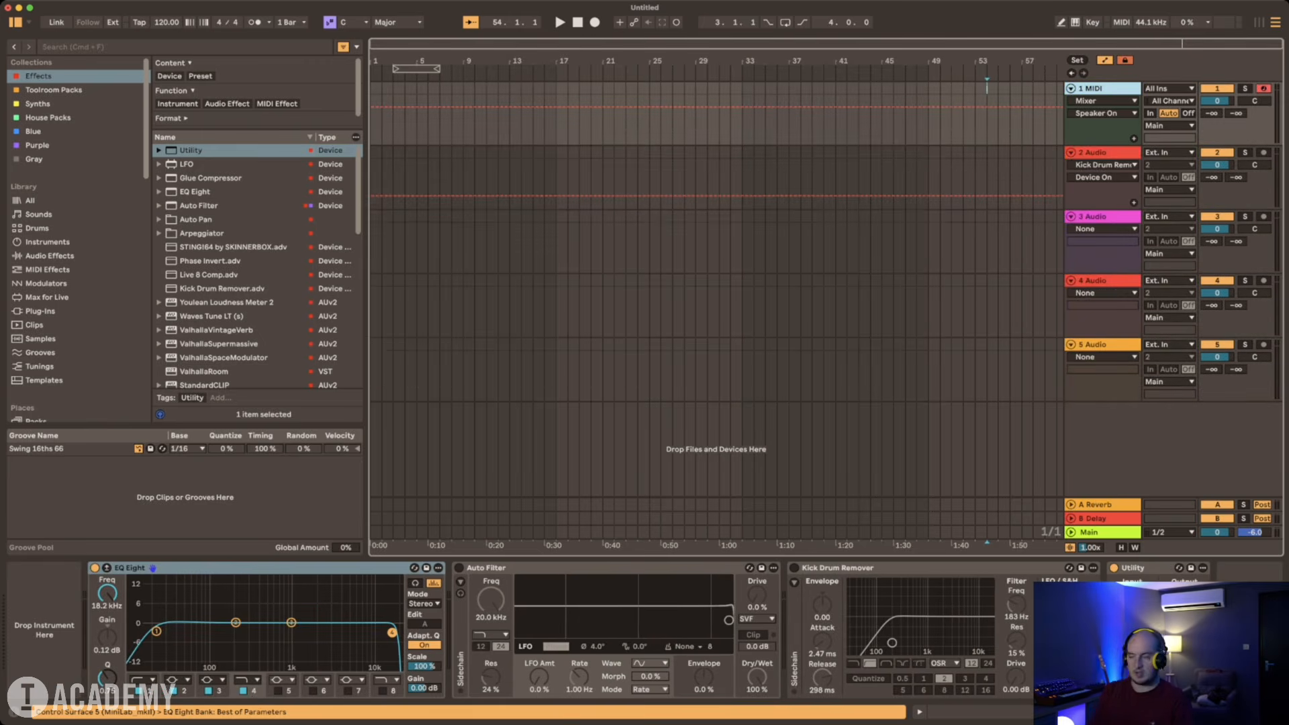
key("super+shift+t")
key("super+shift+t")
key("super+shift+t")
scroll(716, 289, "down", 3)
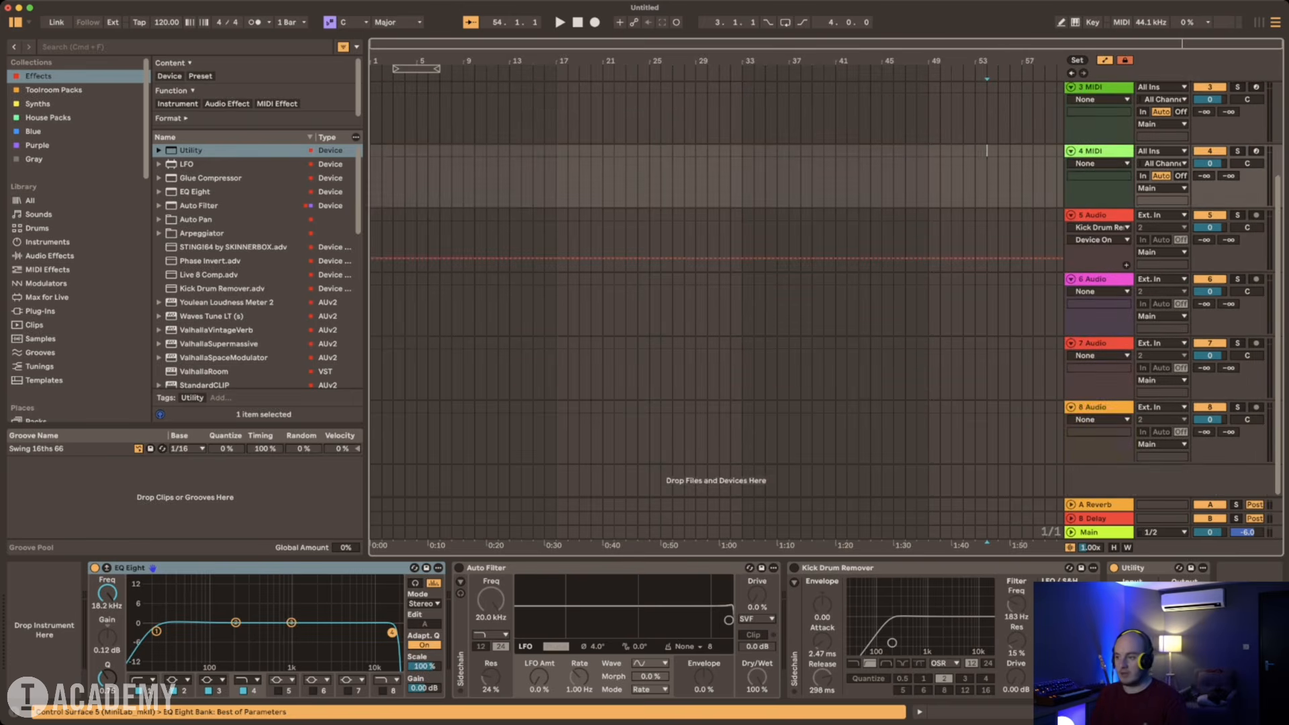
Step: Group all eight MIDI and audio tracks into one group track
left_click(1098, 407)
scroll(1099, 407, "up", 3)
left_click(1101, 88, "shift")
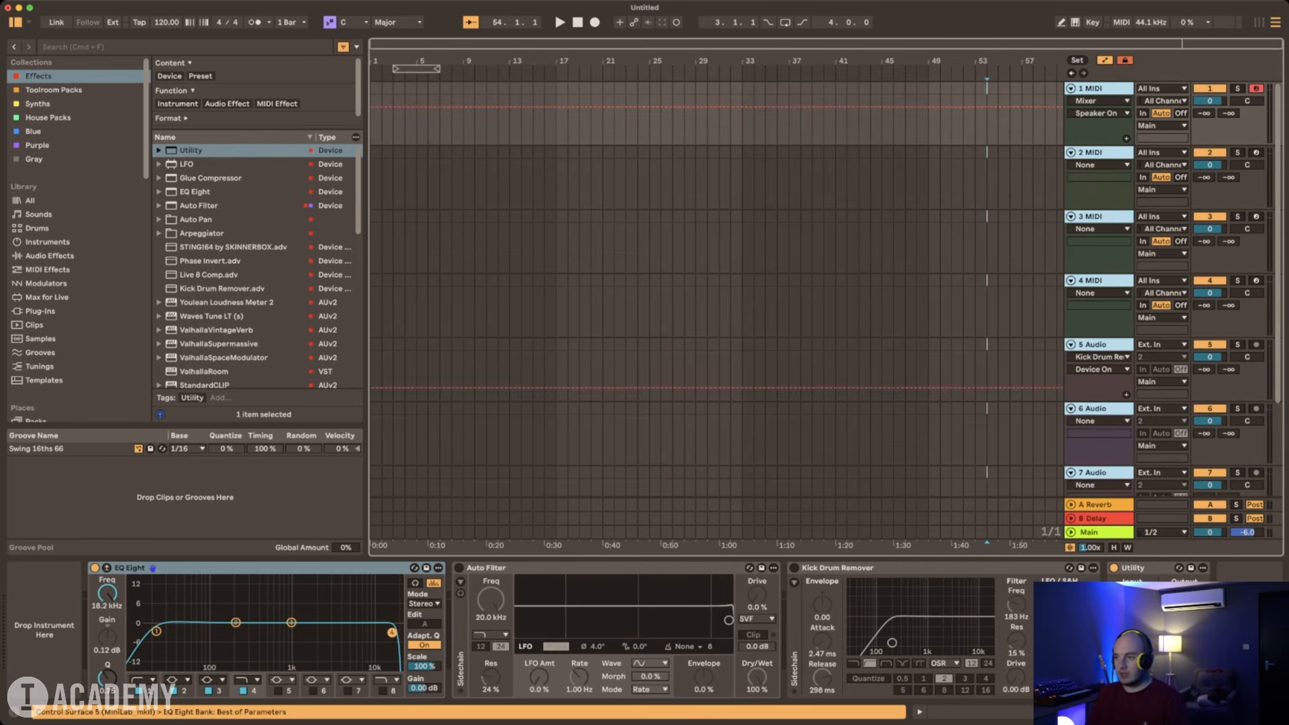
key("super+g")
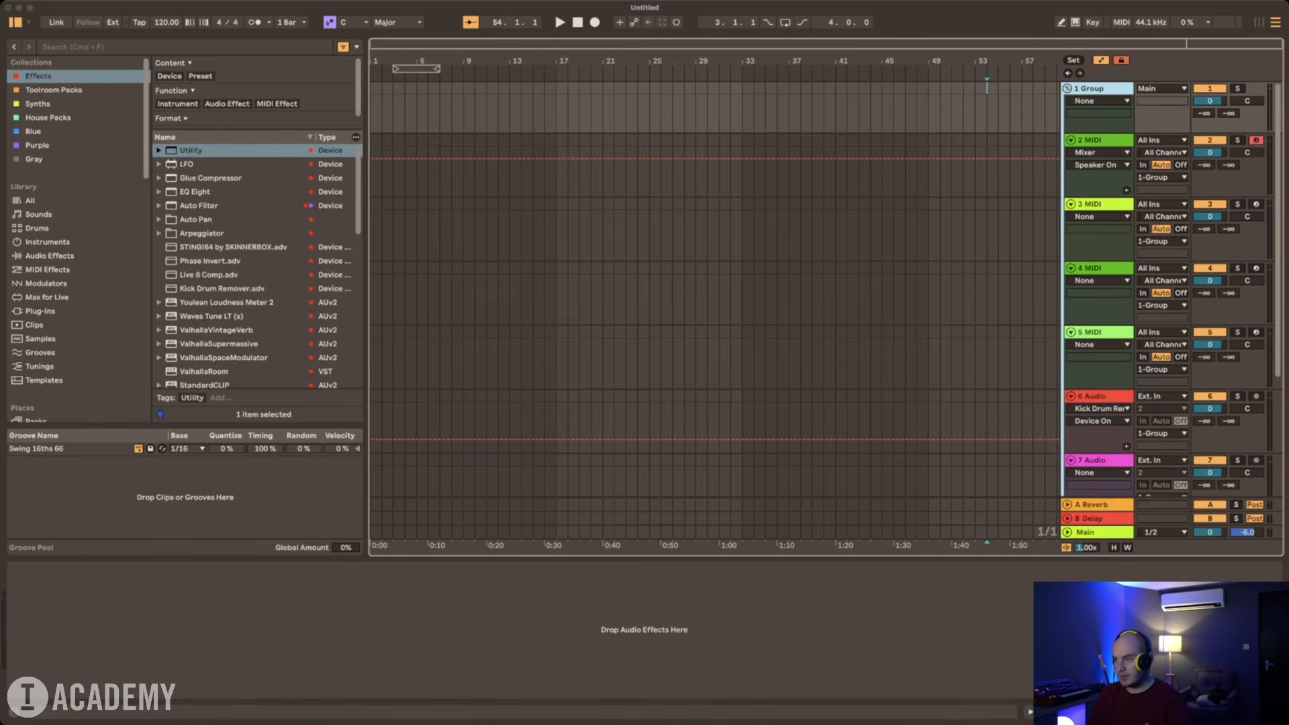
Step: Change the group track's colour to red and assign that colour to all tracks inside it
left_click(1114, 396)
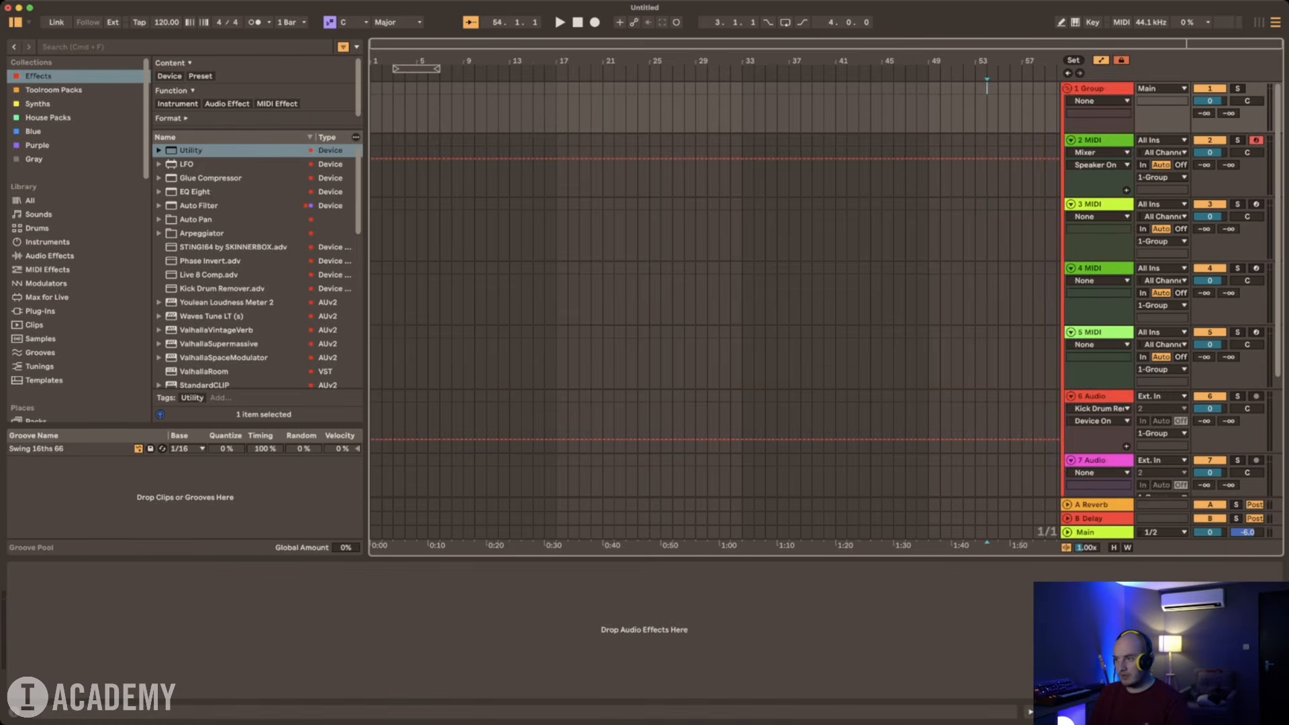
key("super+z")
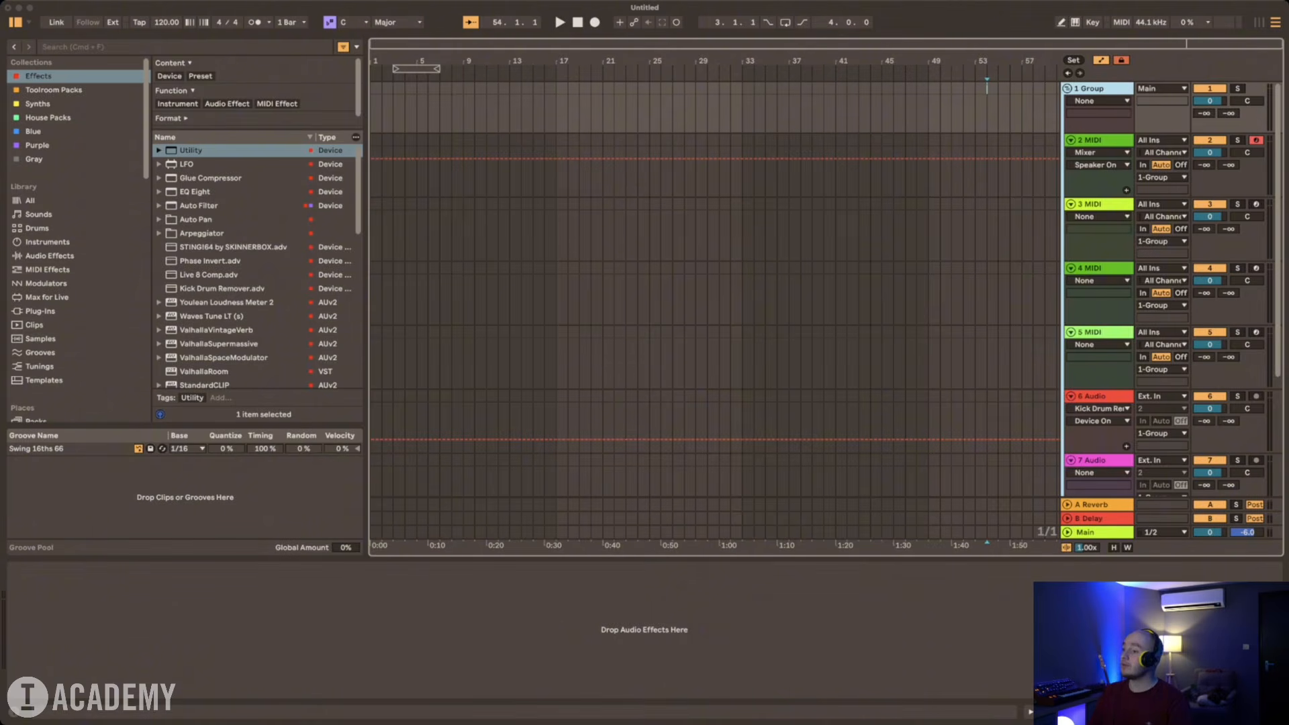
left_click(1114, 396)
Step: Rename the group track as Drum Group
key("super+r")
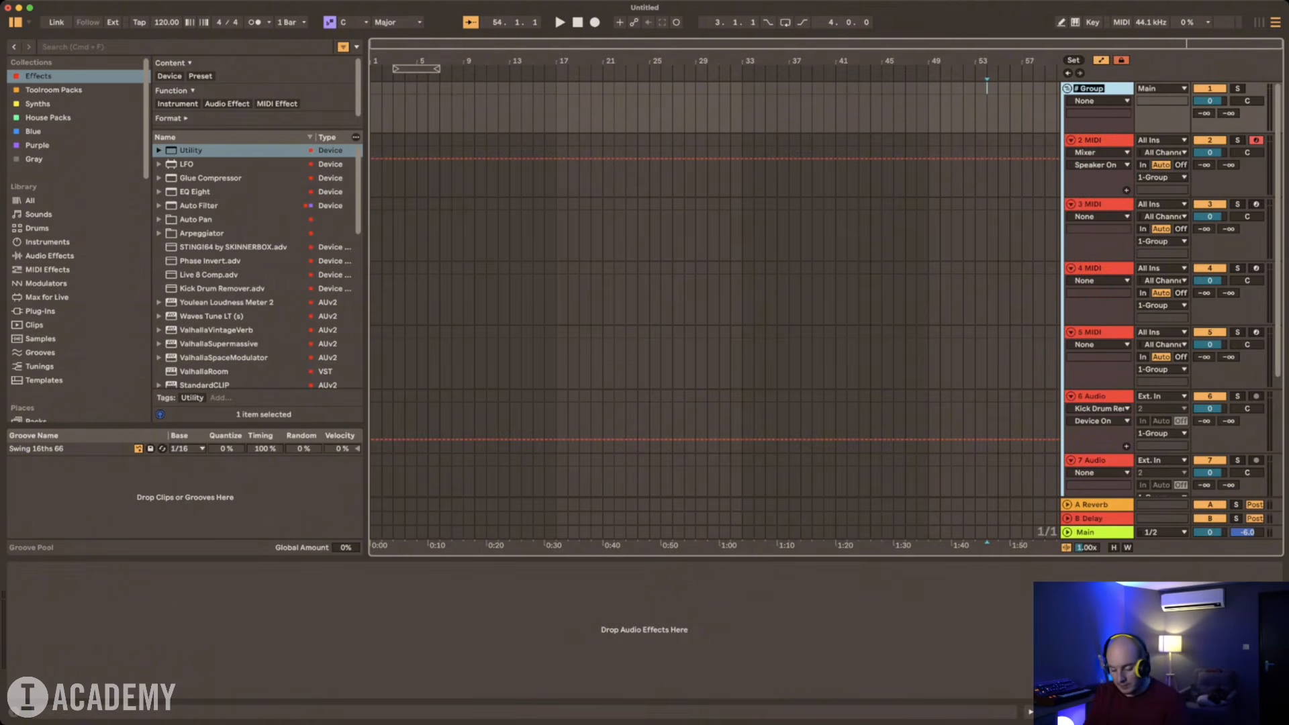
type("K")
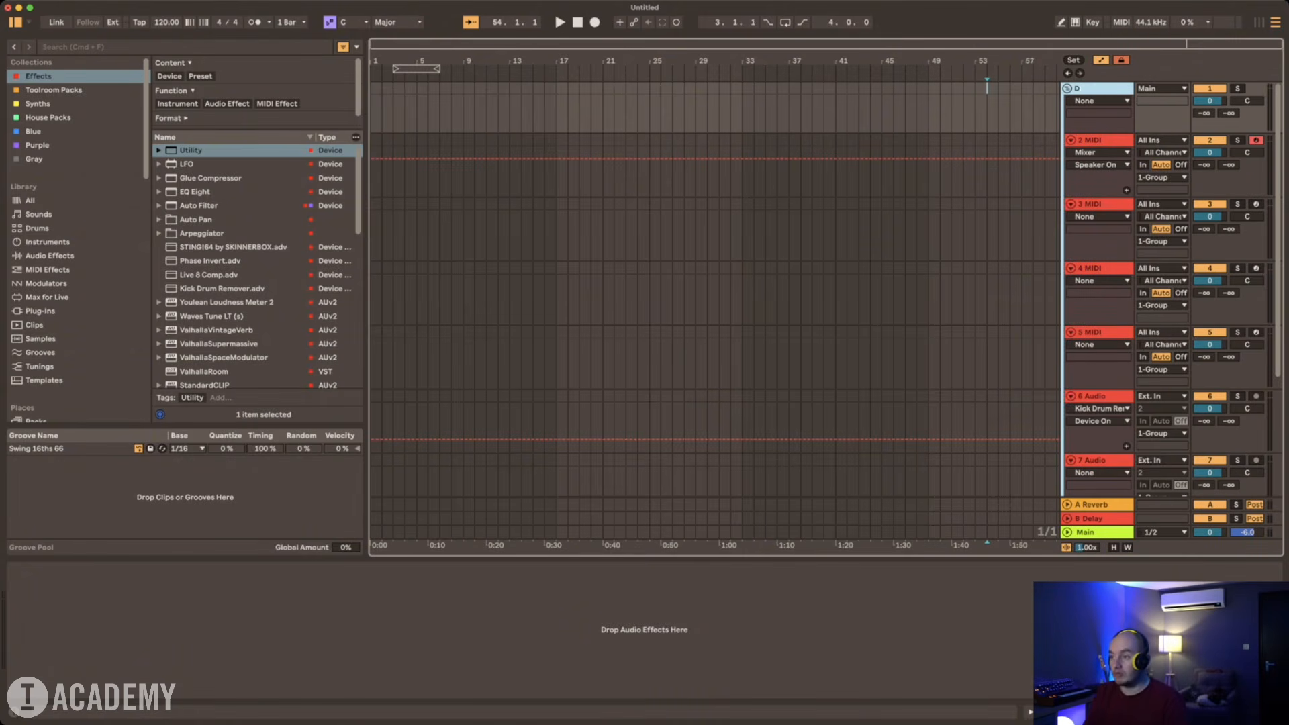
type("rum Group")
key("Return")
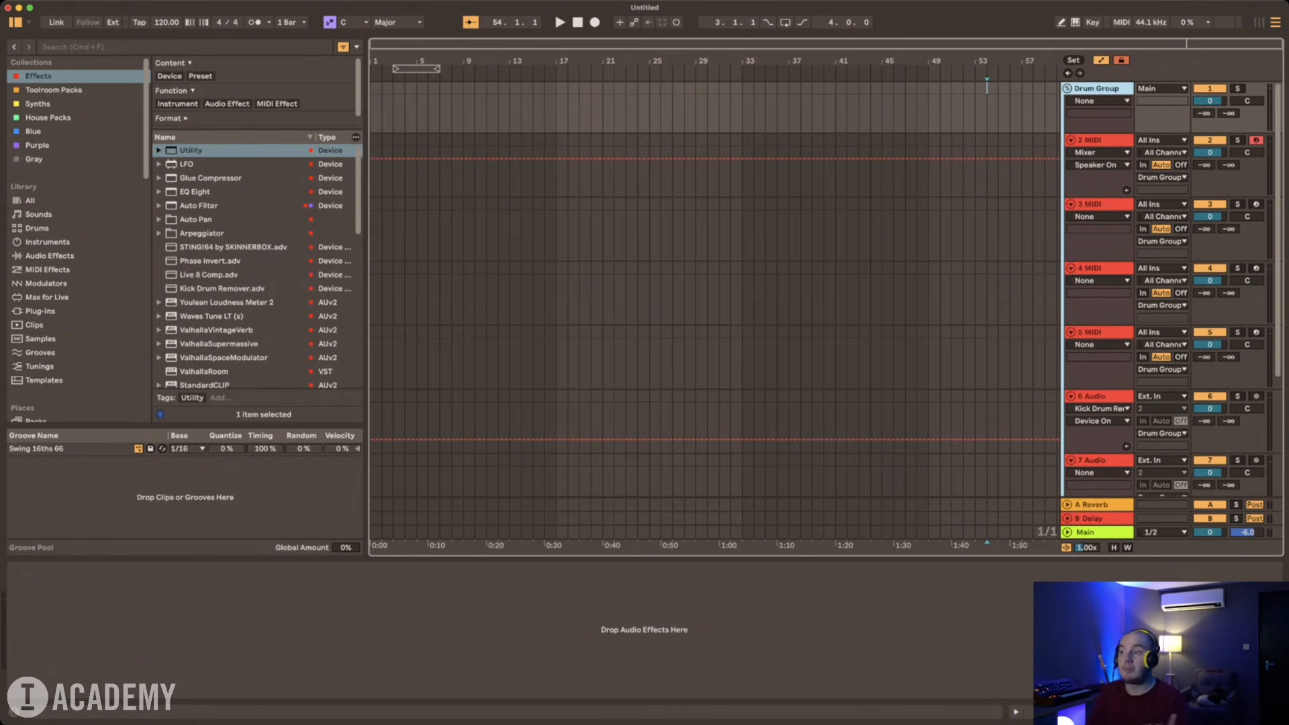
Step: Move the first audio track directly below the first MIDI track in Drum Group and group these two tracks together
key("Down")
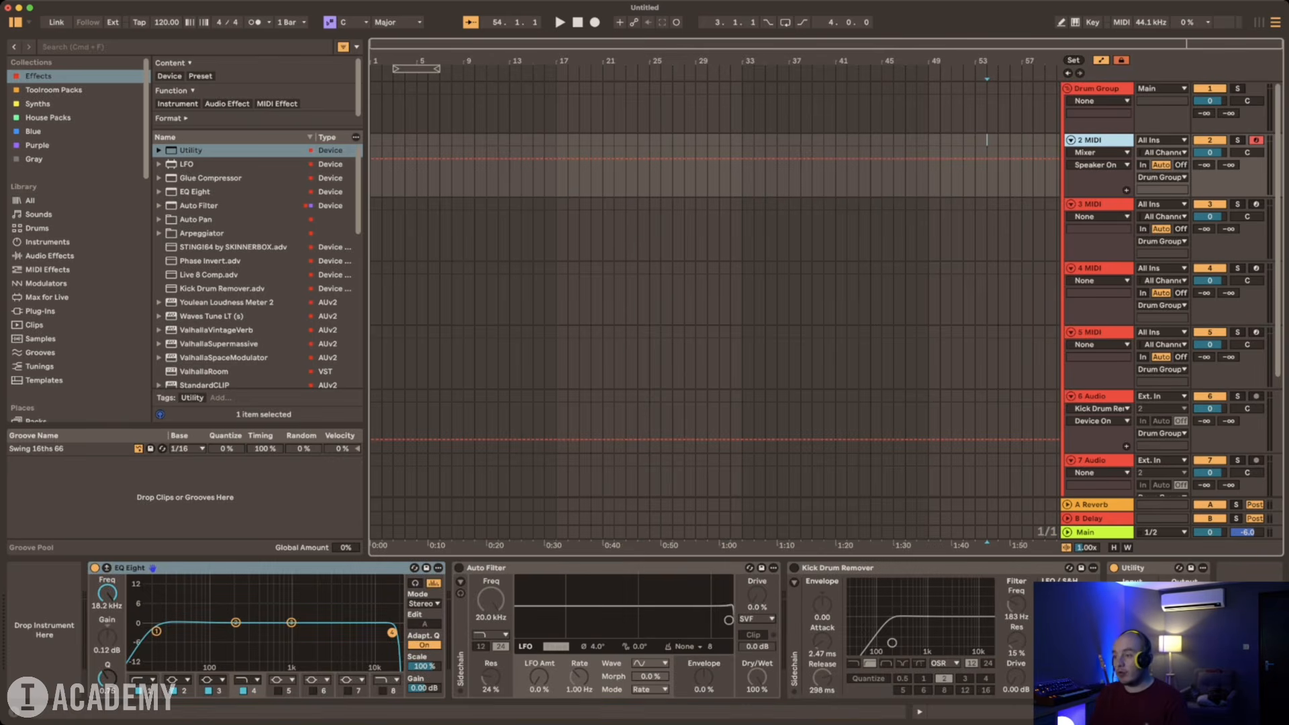
left_click_drag(1094, 396, 1094, 199)
left_click(1094, 140)
key("shift+Down")
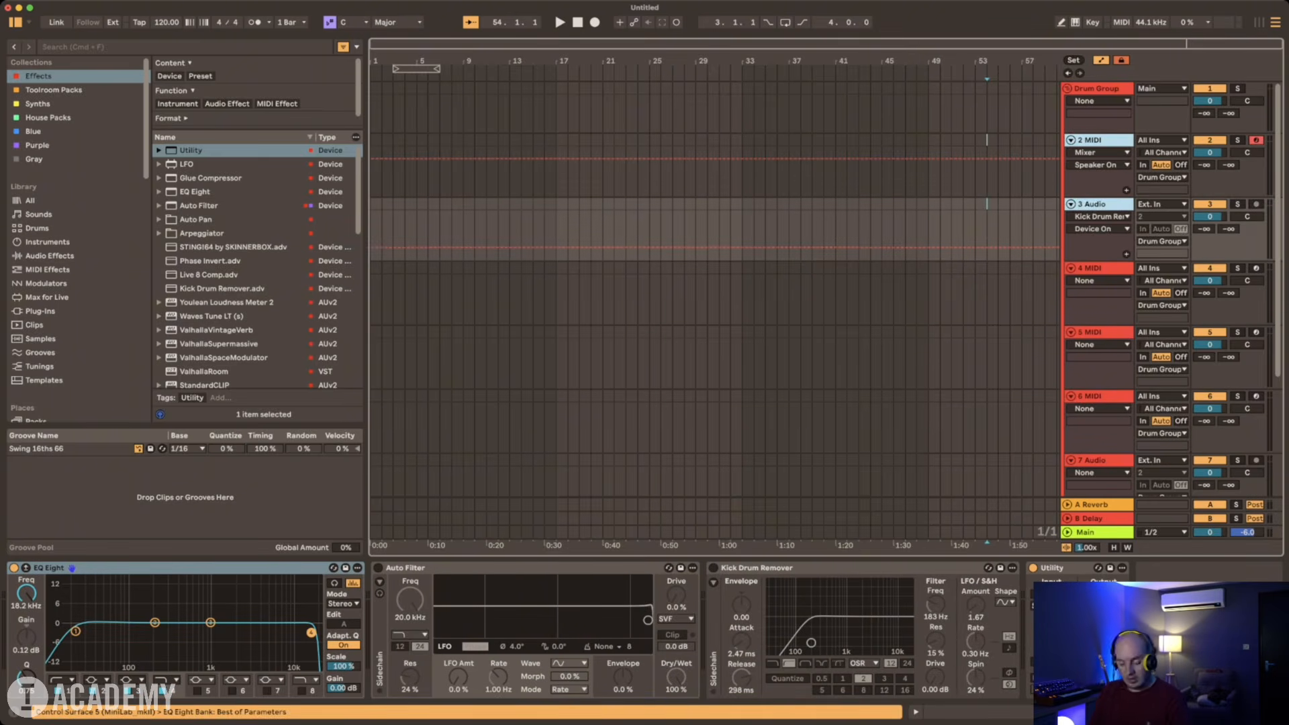
key("super+g")
Step: Rename the nested group holding the first MIDI and audio tracks as Kick Group
key("super+r")
type("Kick")
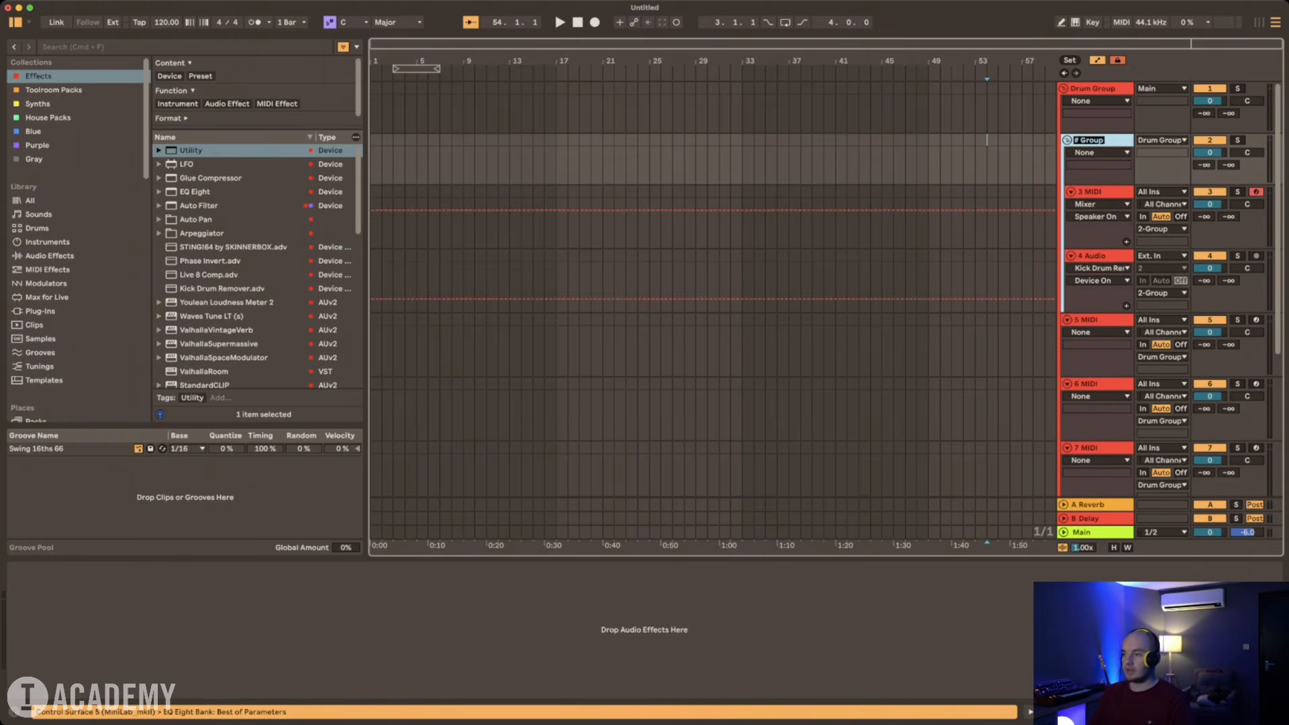
type(" Group")
key("Return")
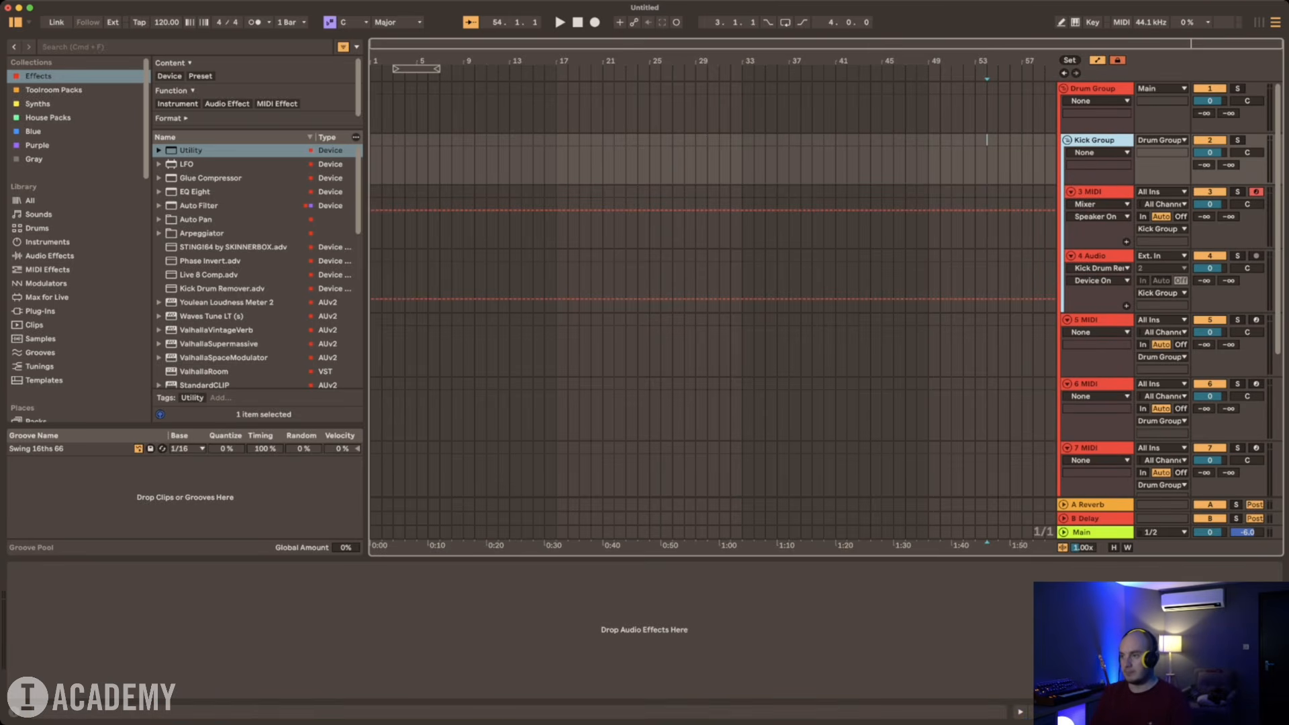
Step: Fold and unfold Drum Group, leaving it open with Kick Group folded inside it
left_click(1064, 89)
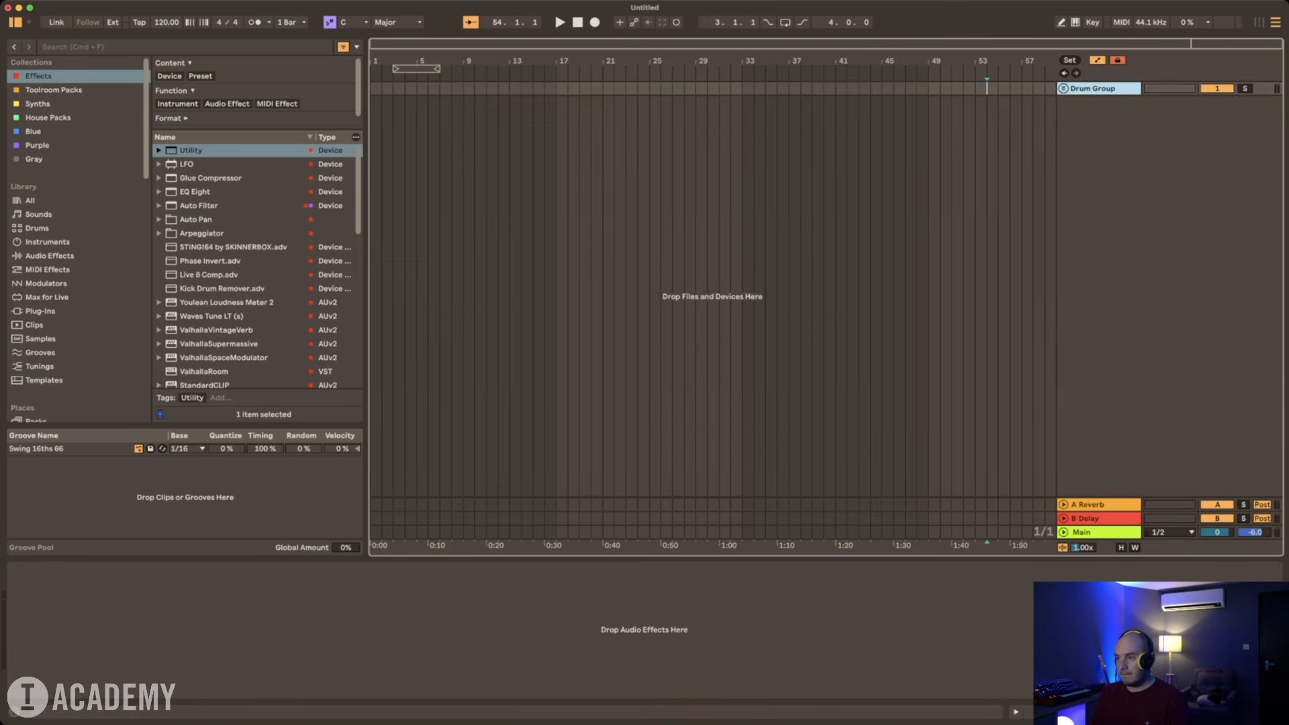
left_click(1063, 89)
left_click(1067, 140)
Step: Group the remaining three MIDI and three audio tracks below Kick Group into a second nested group
left_click(1094, 154)
scroll(1094, 154, "down", 1)
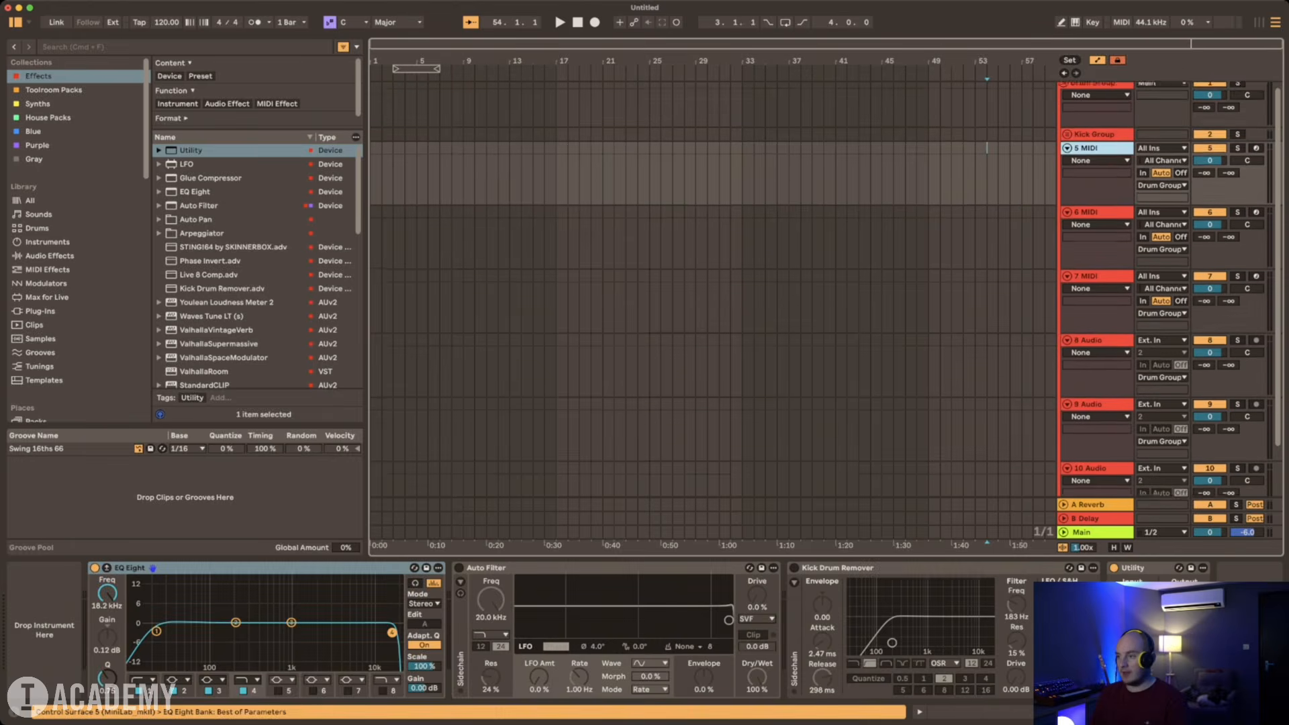
scroll(826, 289, "down", 3)
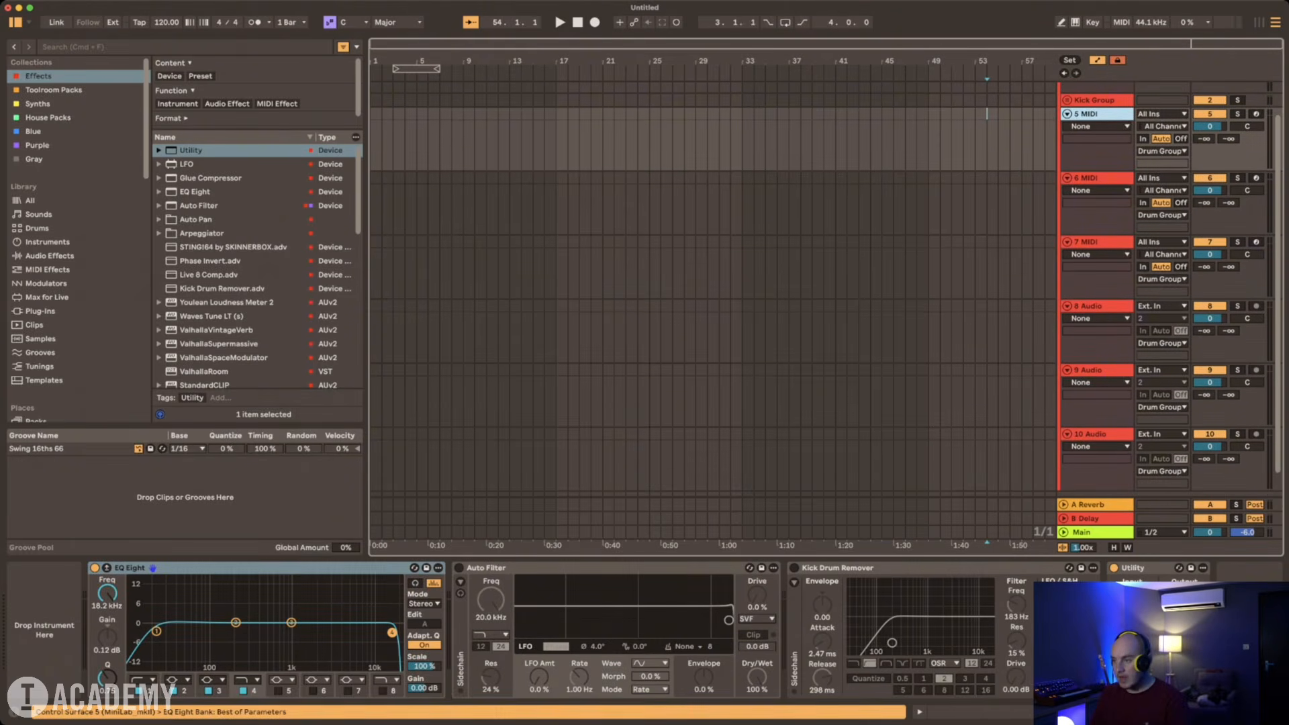
left_click(1096, 407, "shift")
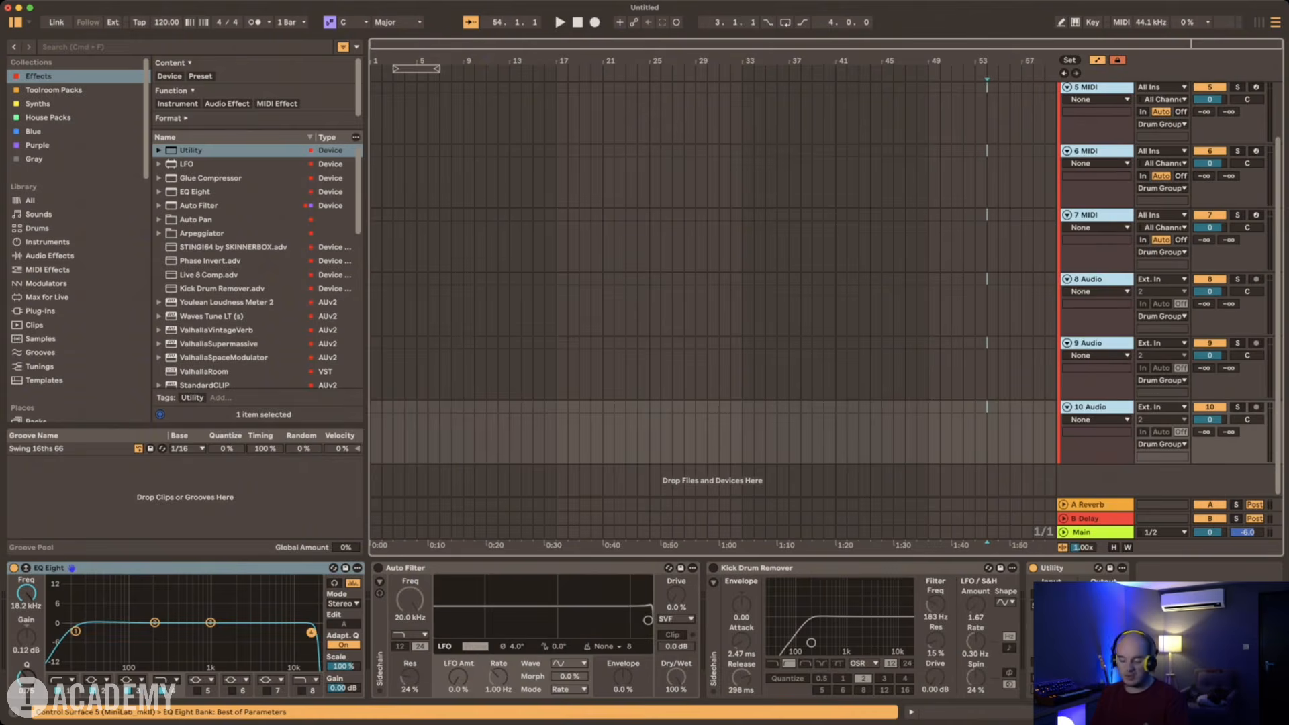
key("super+g")
Step: Rename the second nested group inside Drum Group, directly below Kick Group, as Top Groups
scroll(1095, 289, "up", 3)
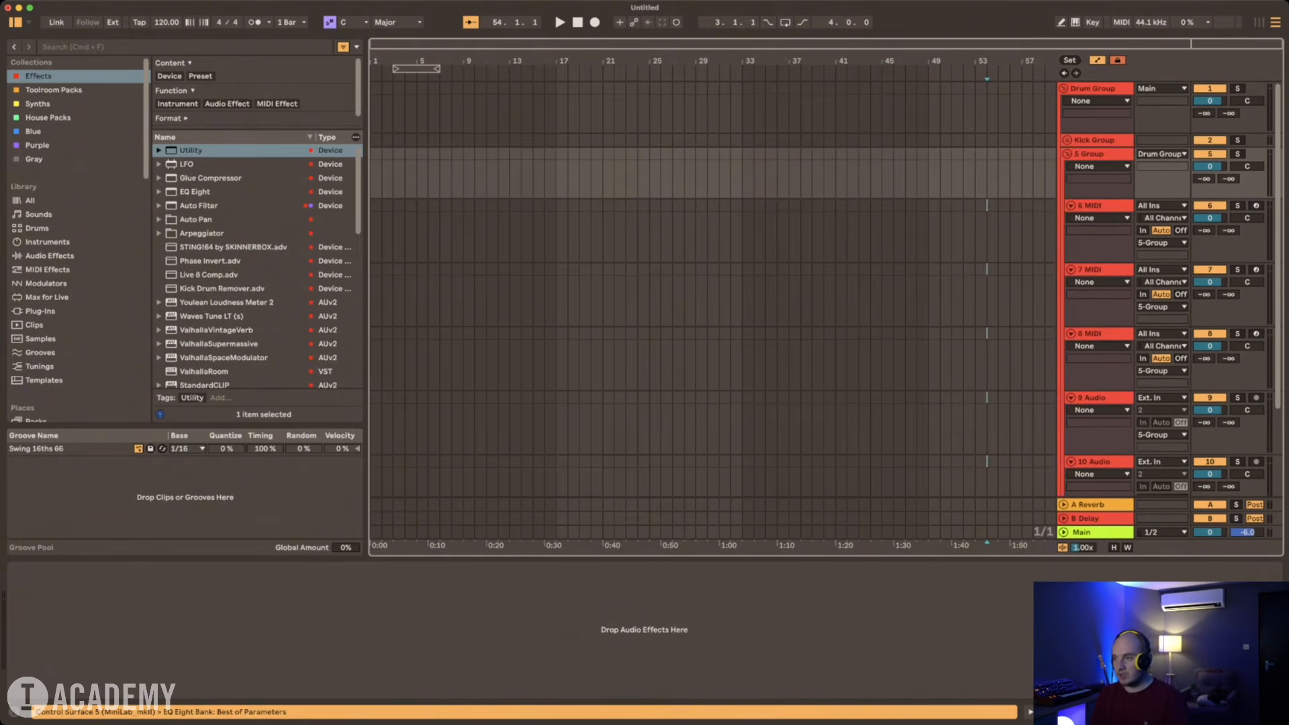
key("super+r")
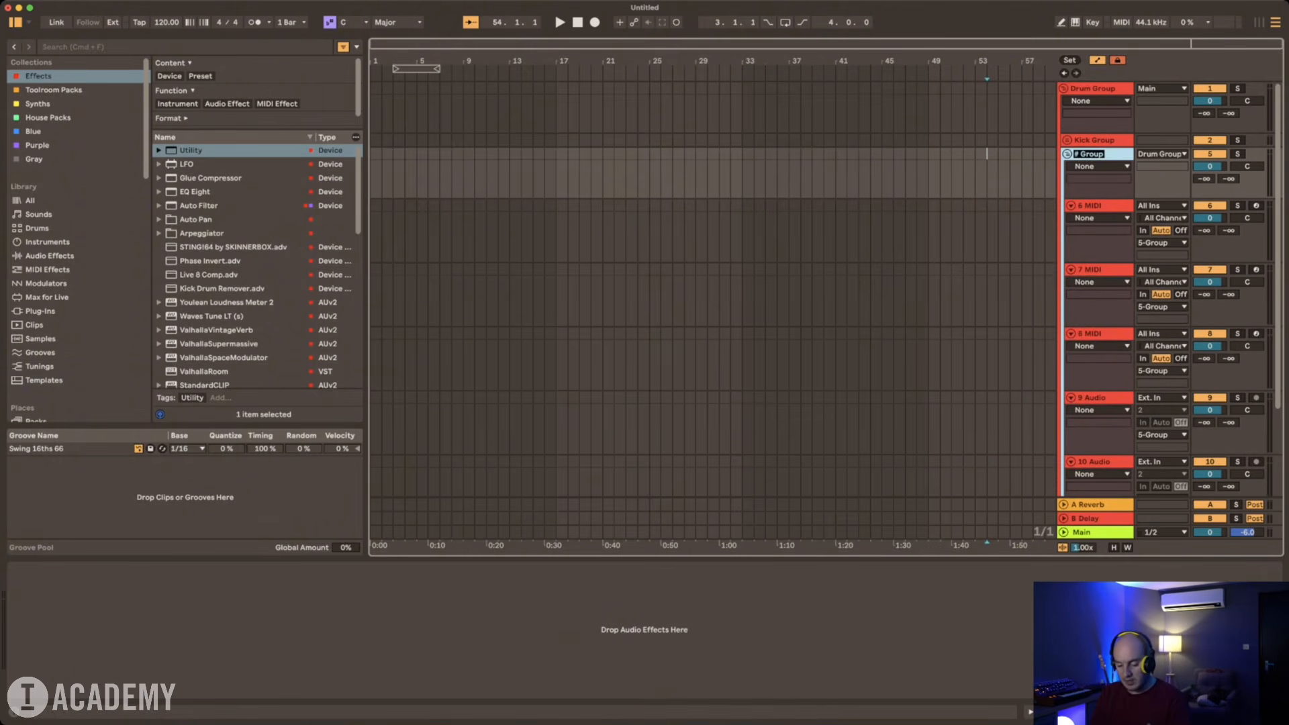
type("Drum Gro")
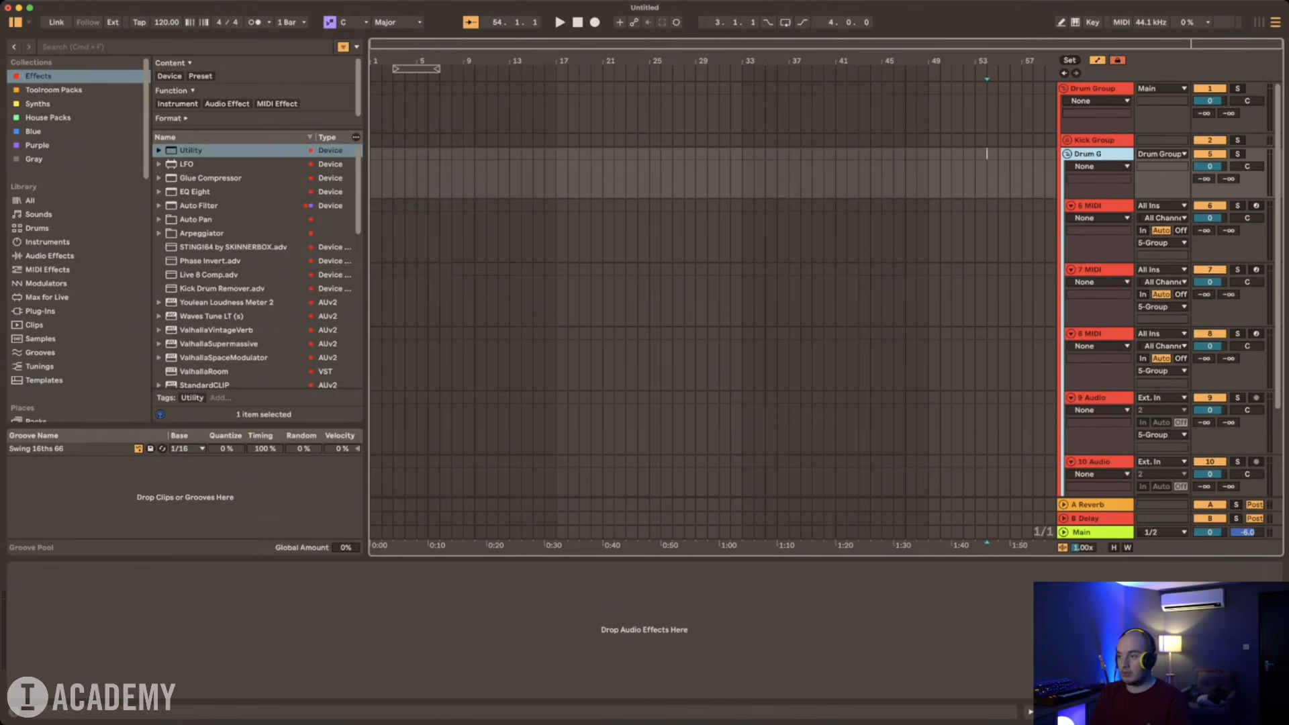
key("BackSpace")
key("BackSpace")
key("BackSpace")
key("BackSpace")
type("TOp G")
type("p Groups")
key("Return")
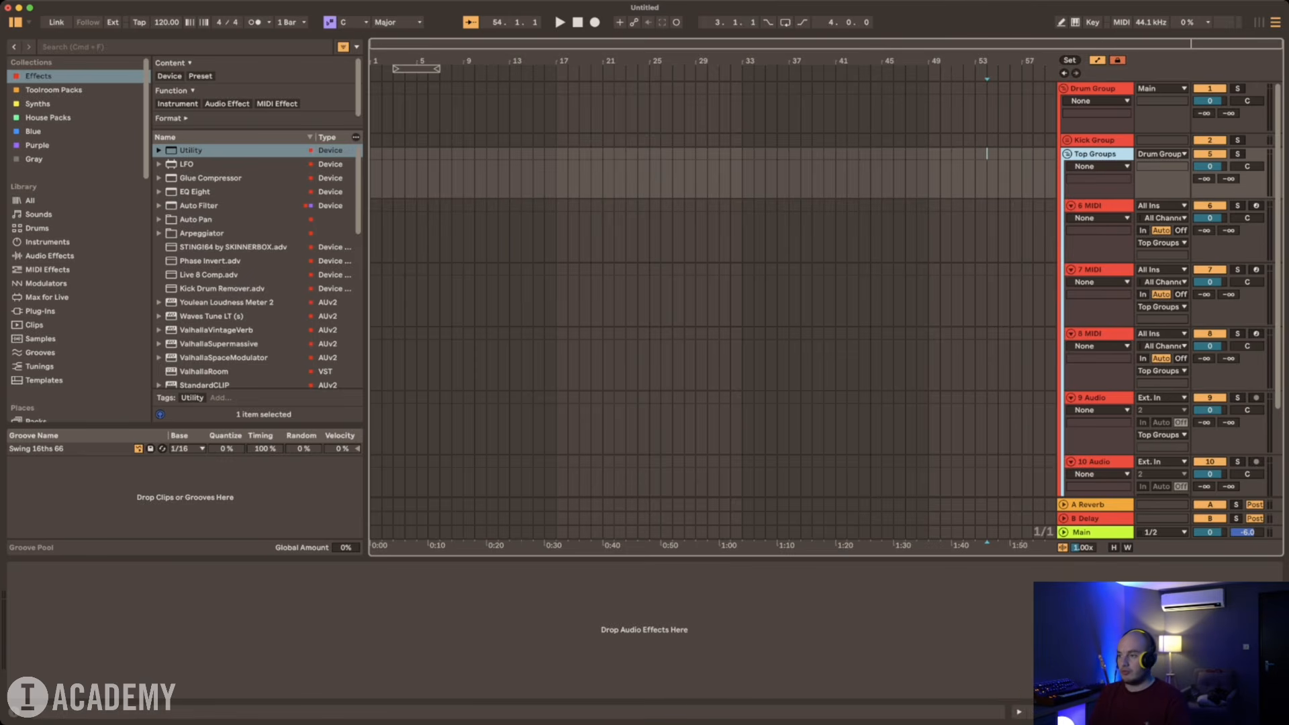
Step: Correct the Top Groups name to the singular Top Group
key("space")
key("Up")
key("space")
key("Down")
key("super+r")
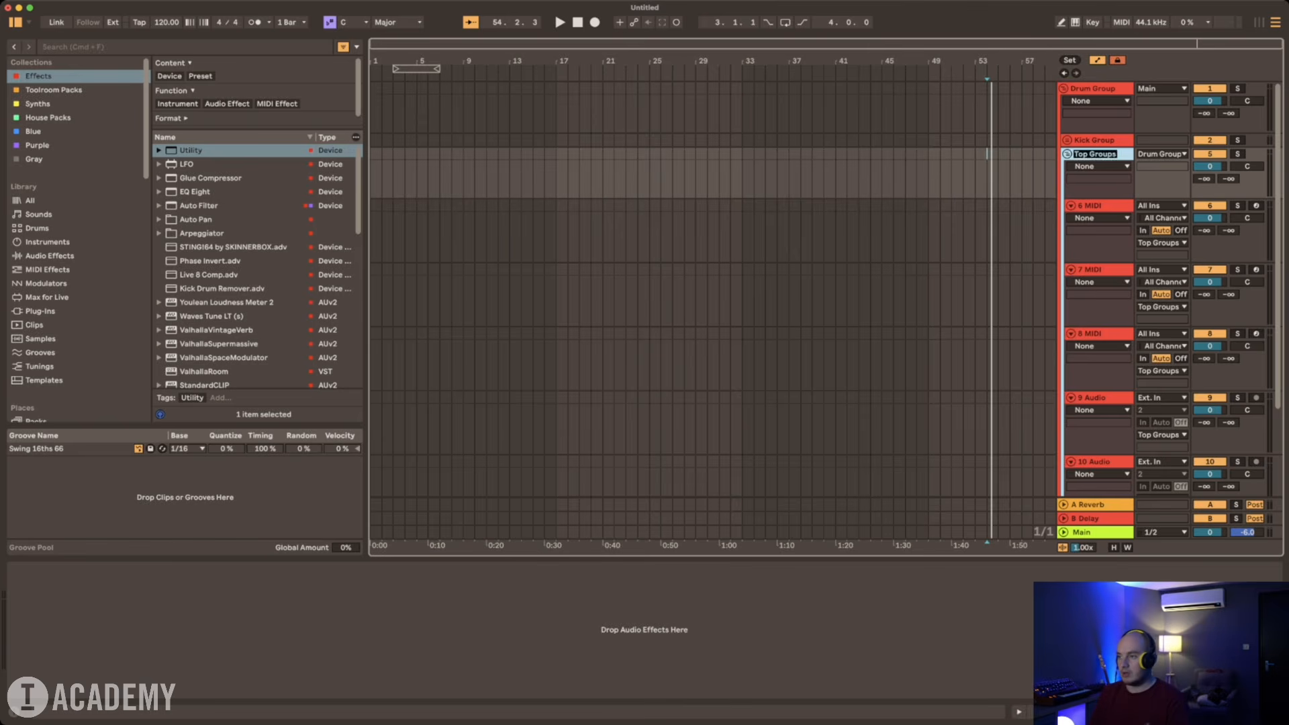
key("Right")
key("Return")
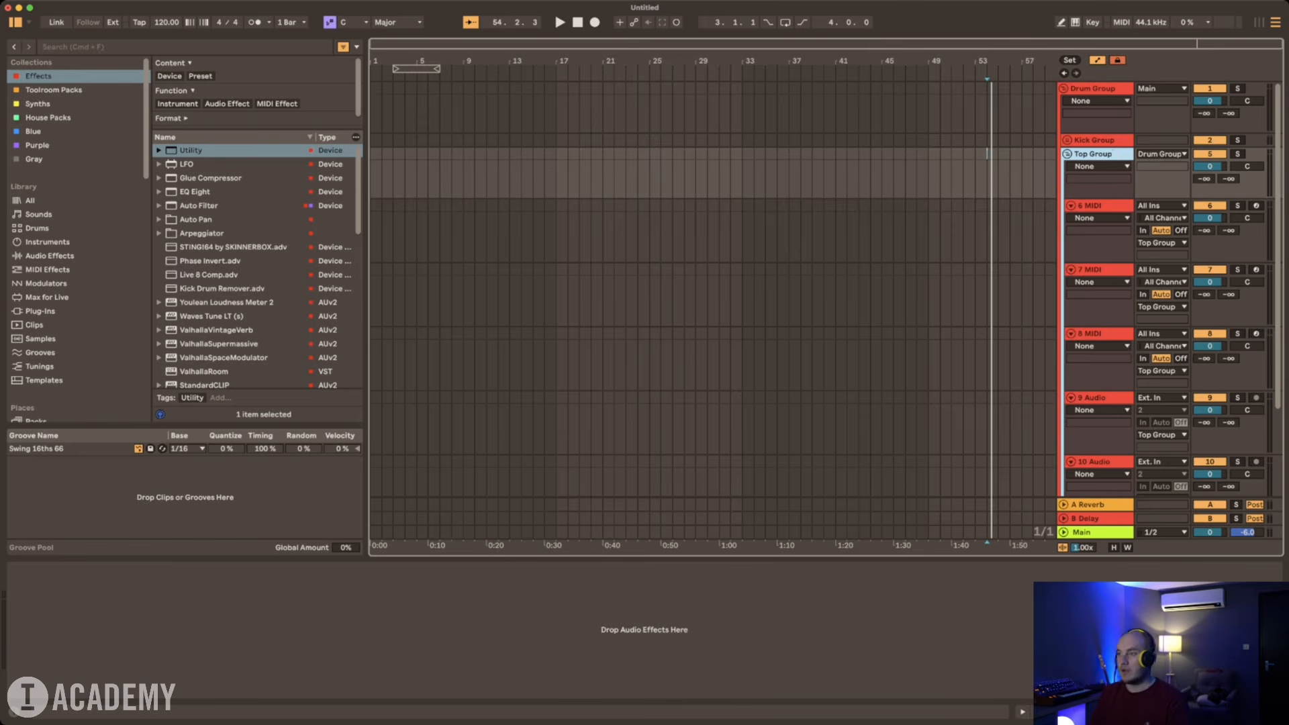
Step: Rename the first MIDI track in Top Group as Open Hat and the second as Snare
key("Down")
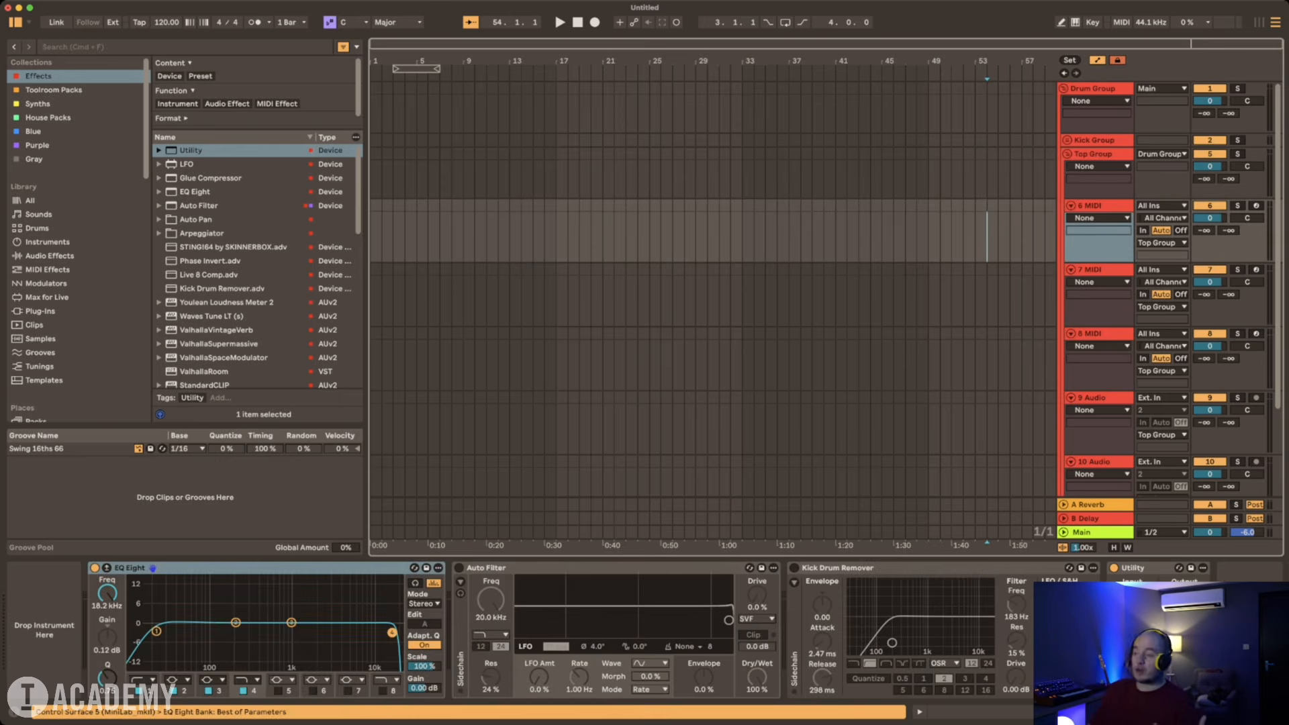
left_click(1098, 205)
scroll(1098, 205, "down", 1)
key("super+r")
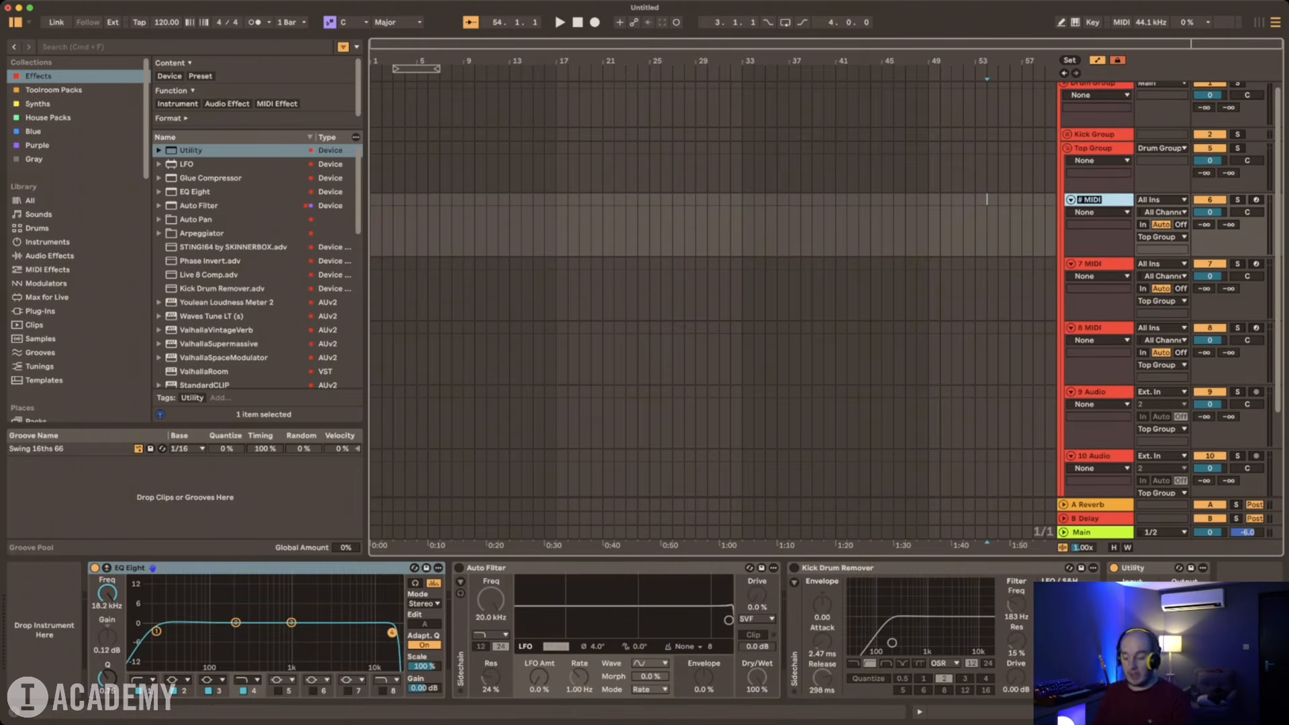
type("H")
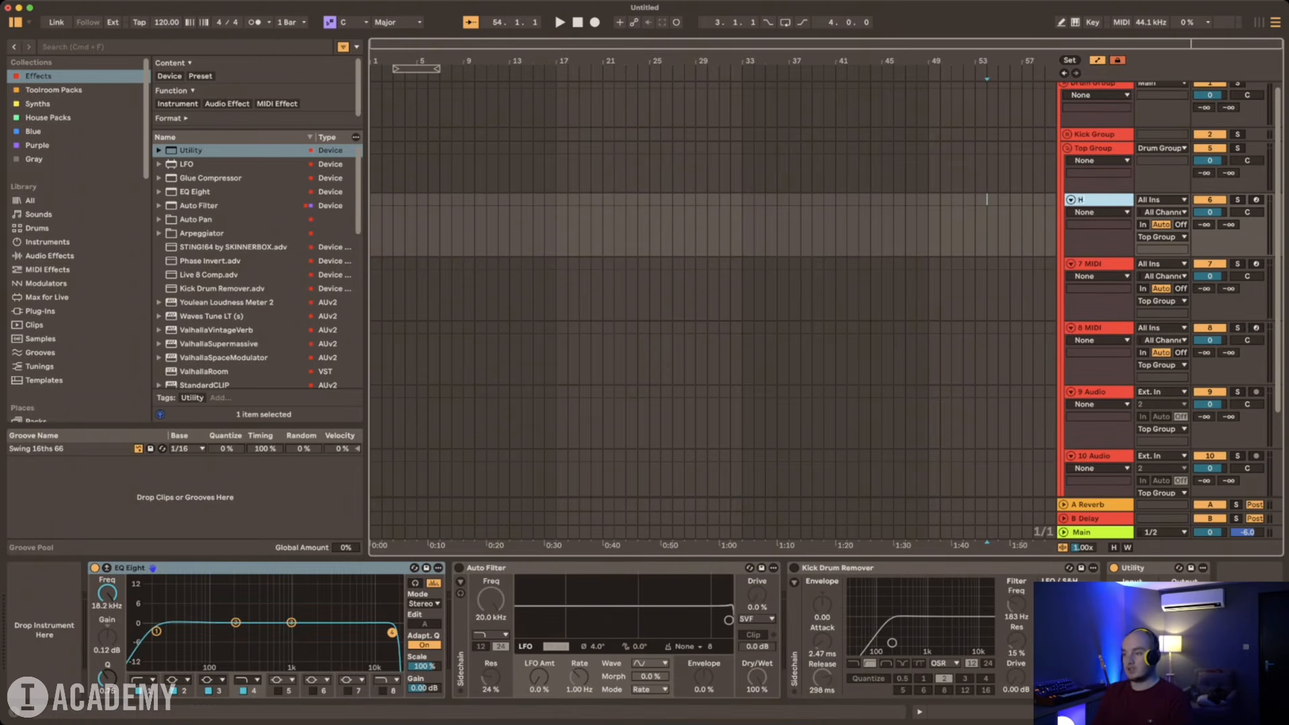
type("Open Hat")
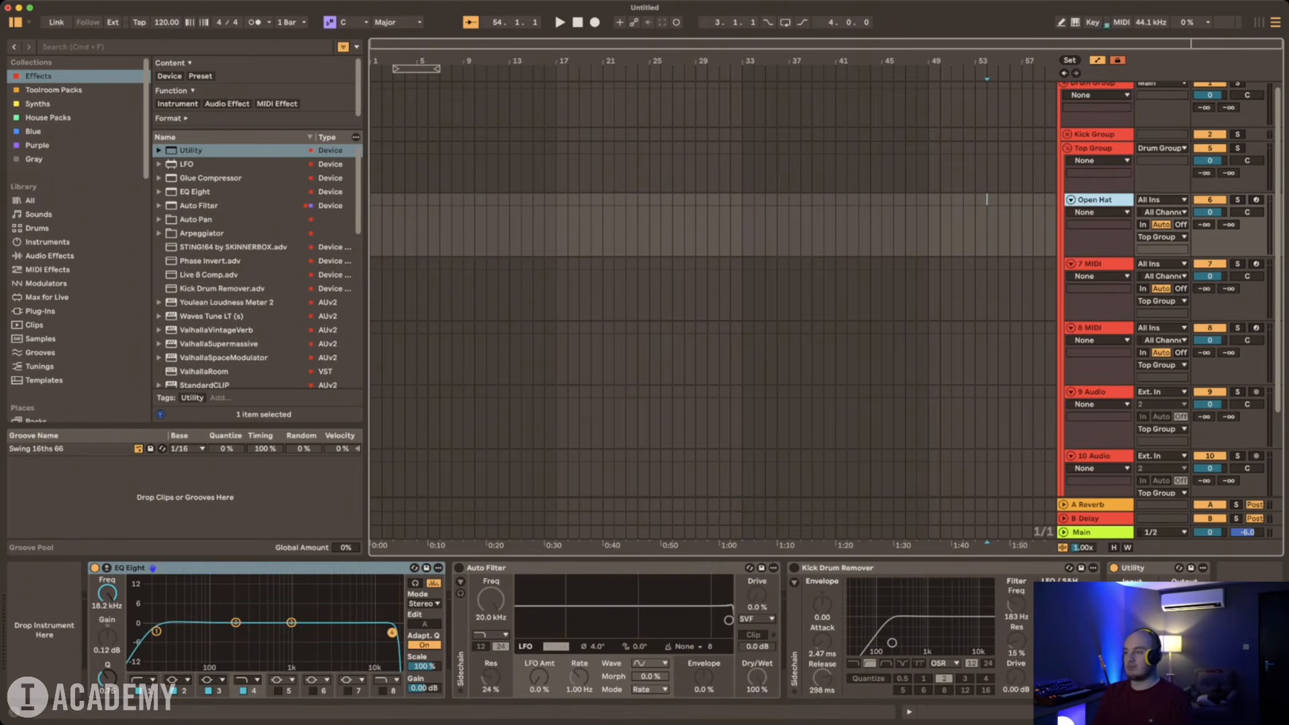
key("Tab")
type("Snare")
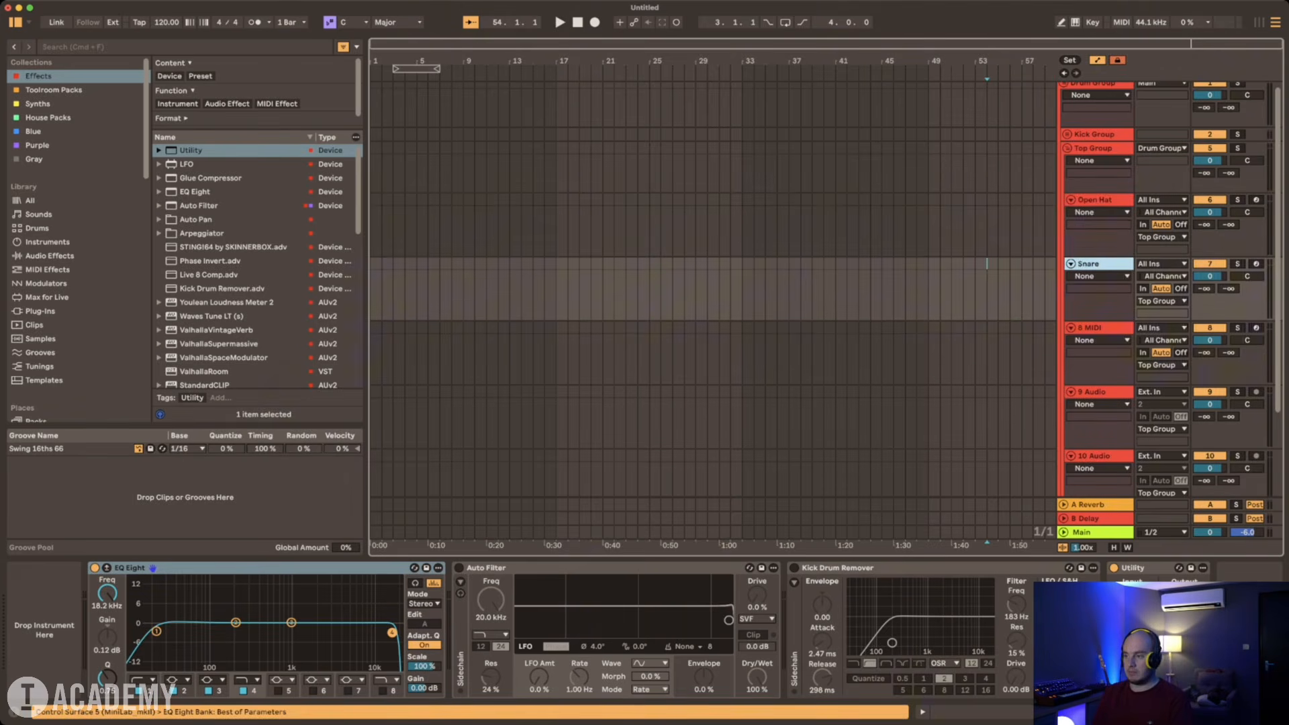
Step: Rename the third MIDI track in Top Group as CLosed hat
key("Tab")
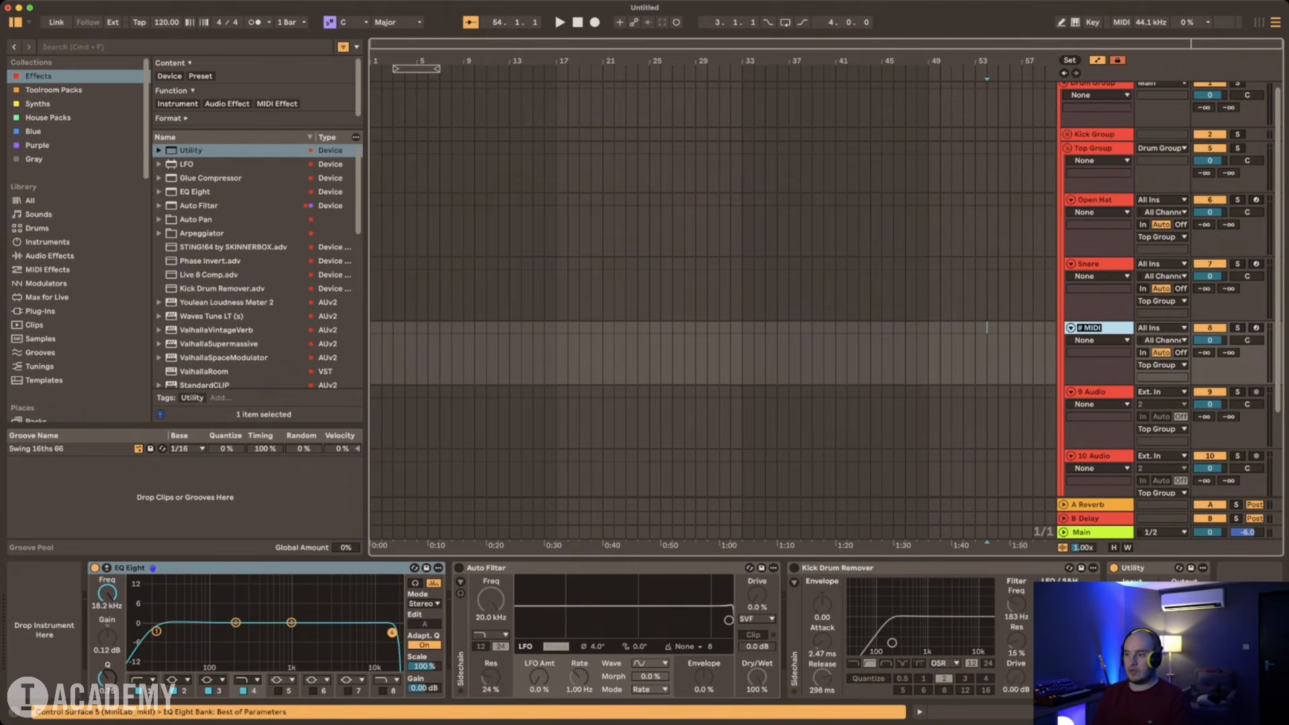
type("909")
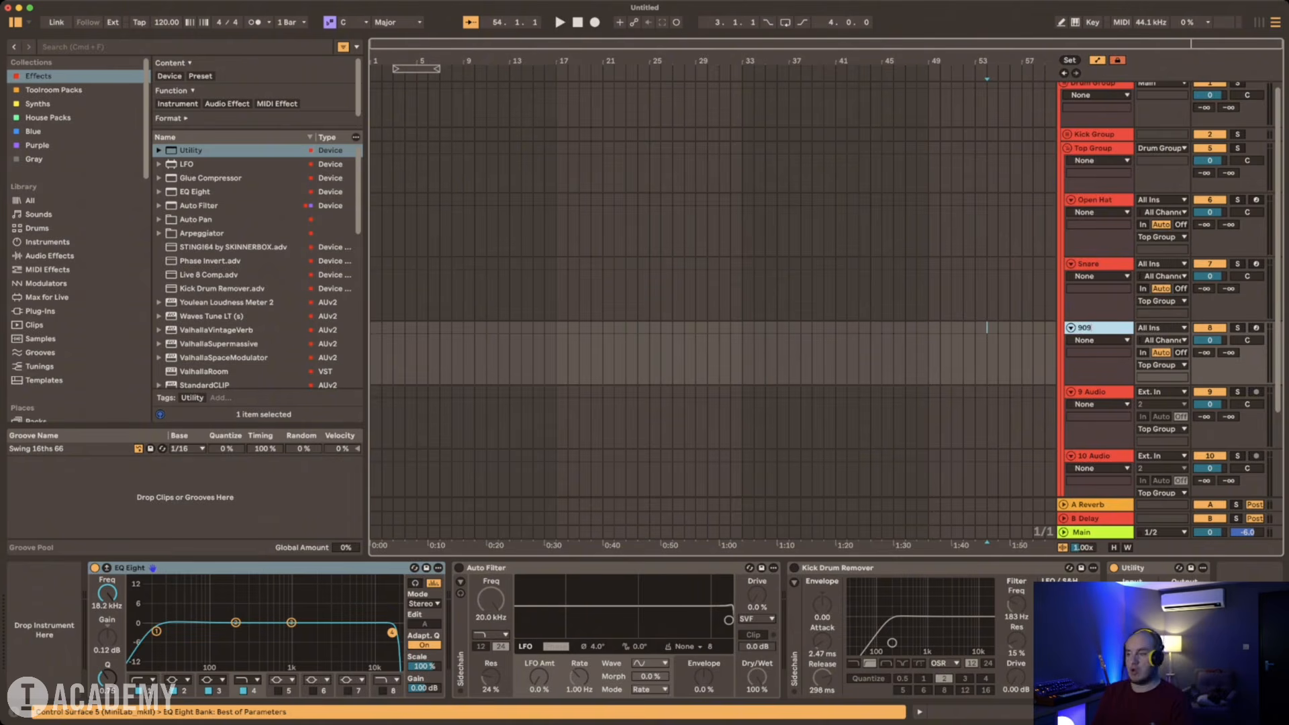
key("Return")
key("super+r")
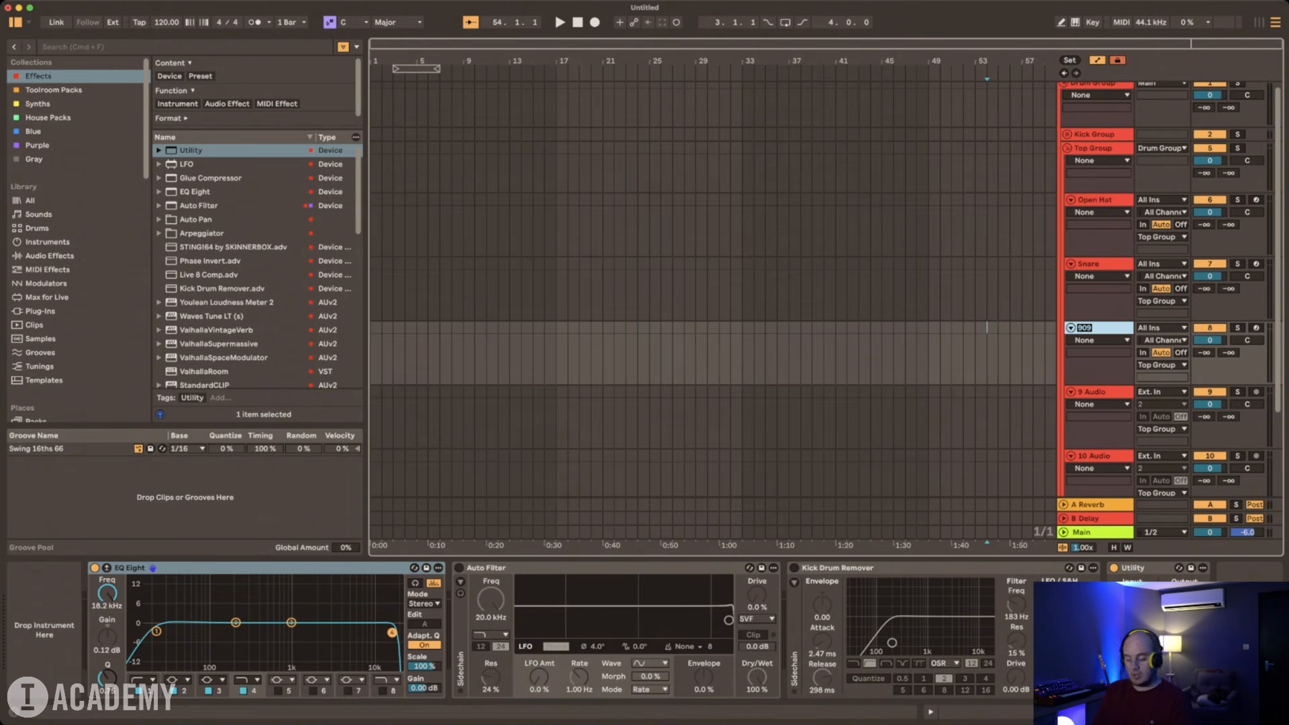
type("CLosed hat")
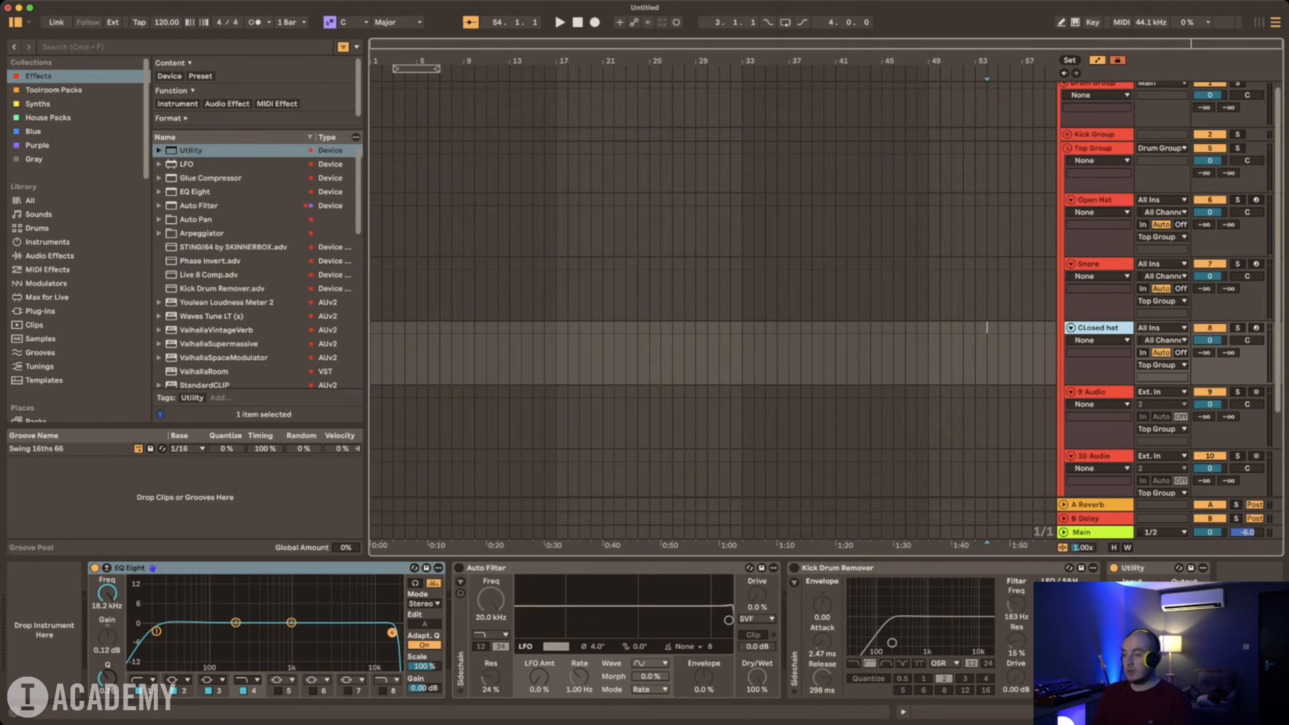
Step: Rename the first audio track in Top Group as Audio Loop and duplicate it three times
key("Tab")
type("Audi")
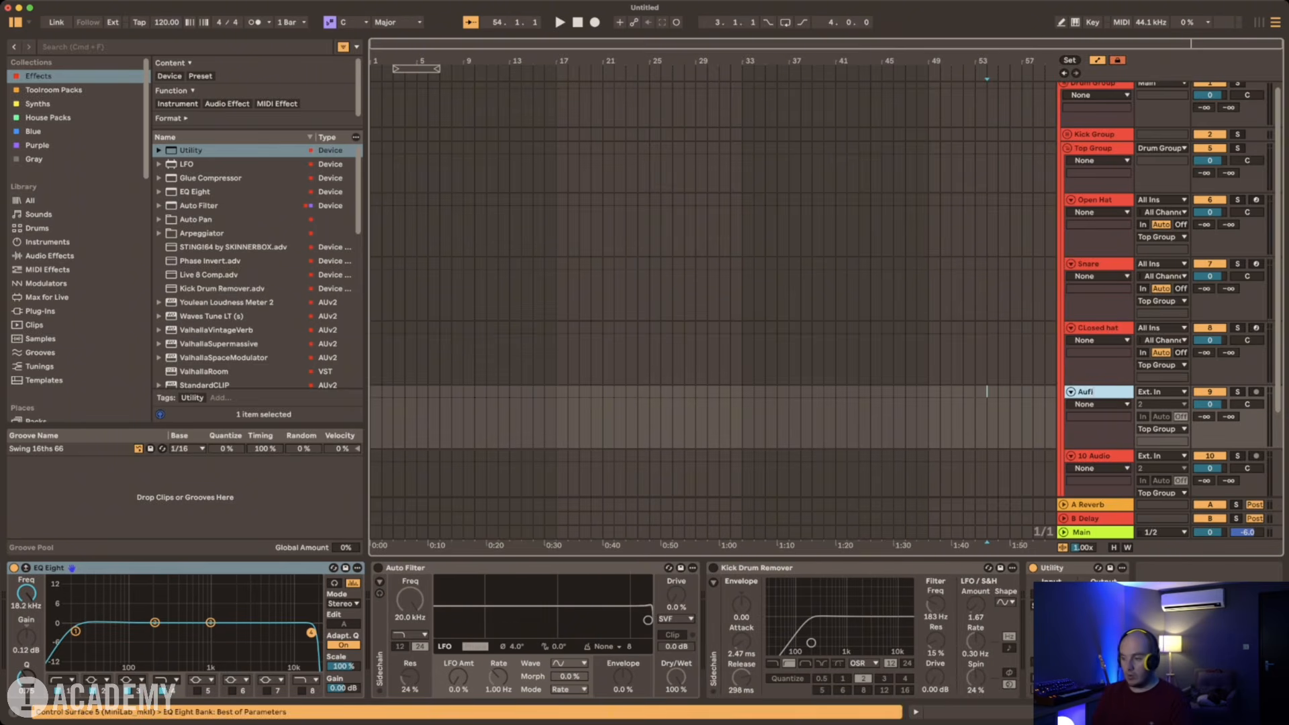
type("o Loop")
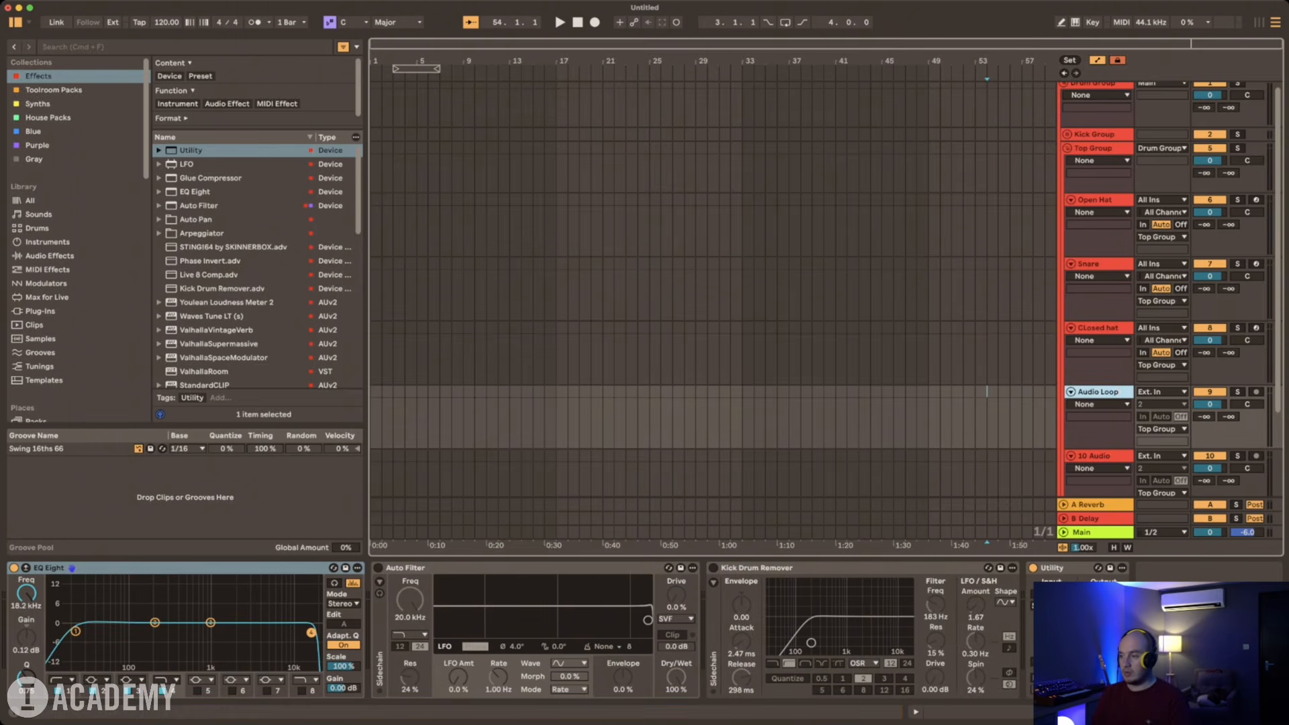
left_click(1021, 407)
left_click(1099, 392)
key("super+d")
key("super+d")
key("super+d")
Step: Delete the two unnamed audio tracks, 13 Audio and 14 Audio, below the Audio Loop tracks
left_click(1098, 386)
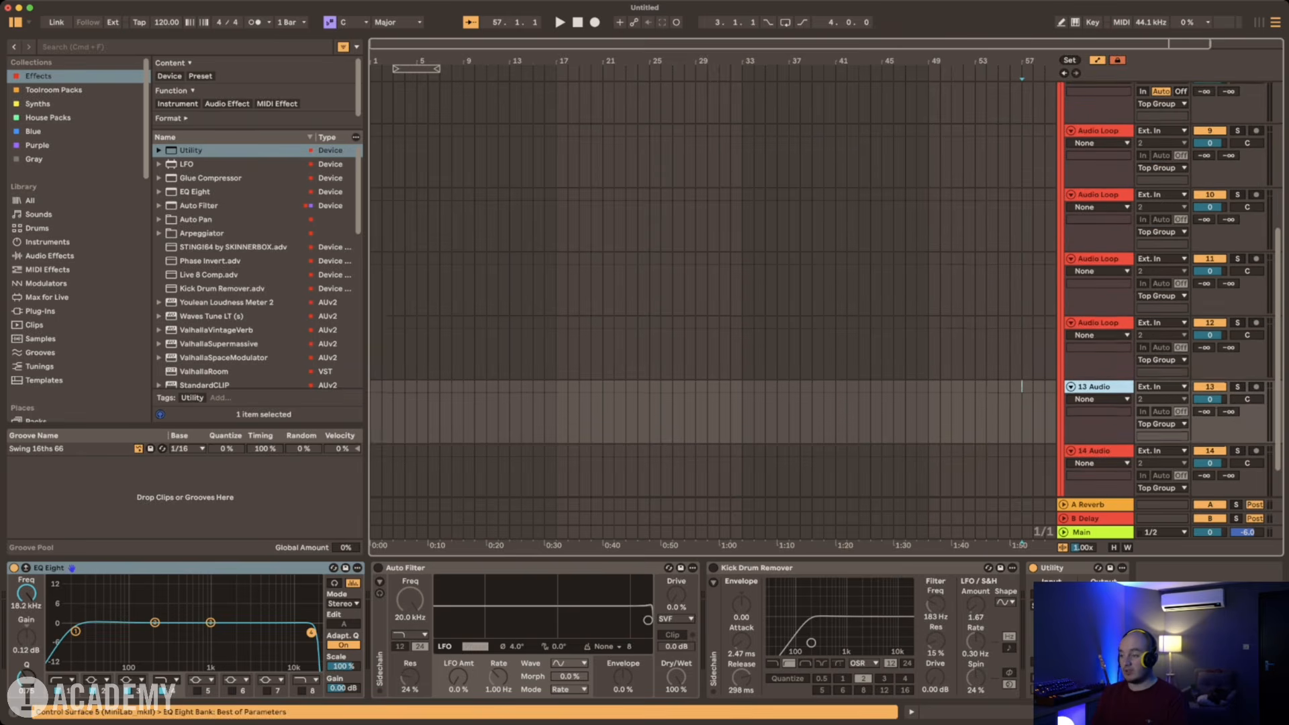
scroll(1098, 387, "down", 2)
left_click(1098, 406)
left_click(1098, 343, "shift")
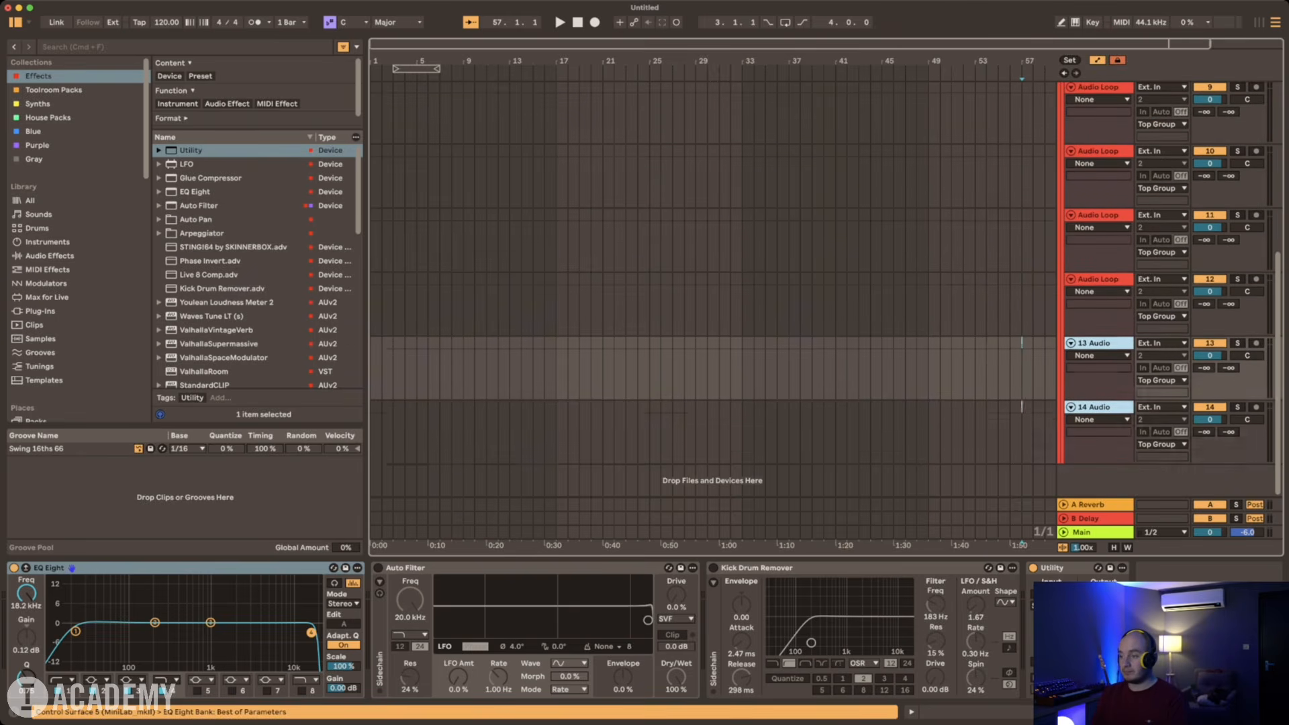
scroll(1098, 343, "up", 3)
key("Delete")
scroll(1098, 343, "up", 4)
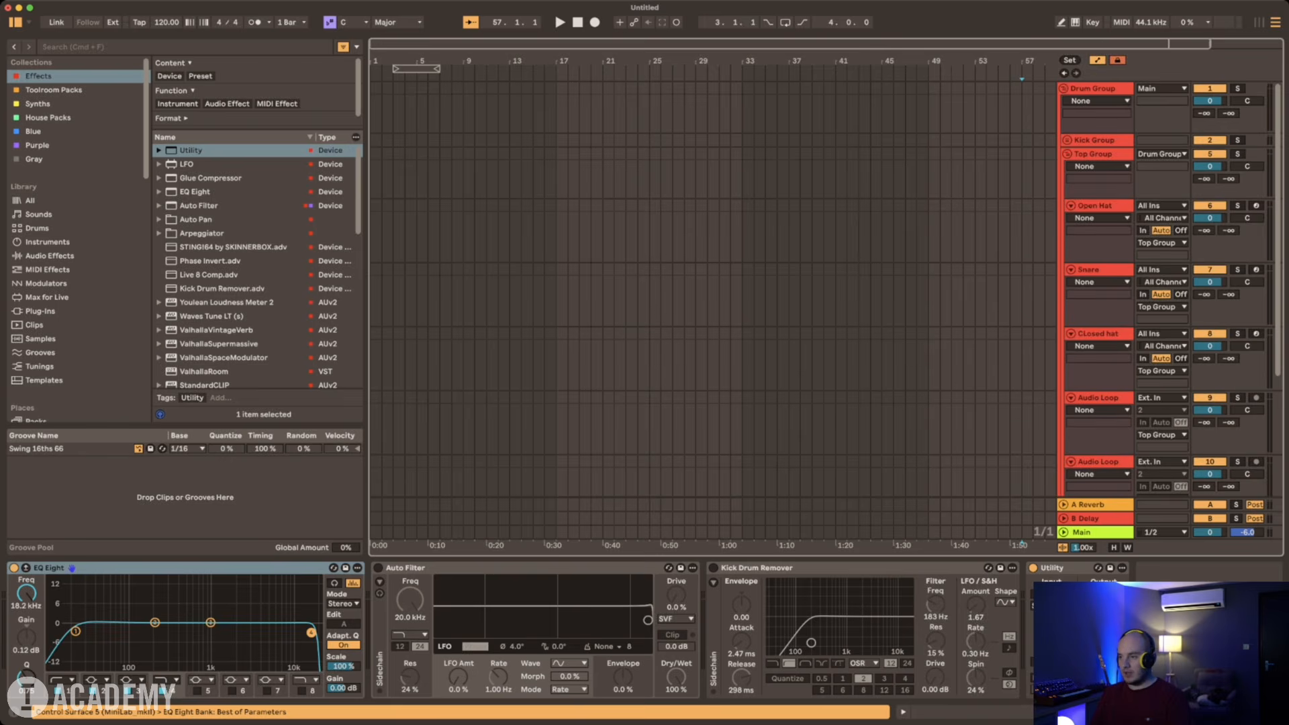
Step: Create a one-bar MIDI clip at bar 1 on Open Hat with C3 sixteenth notes on the four offbeats
left_click(1098, 206)
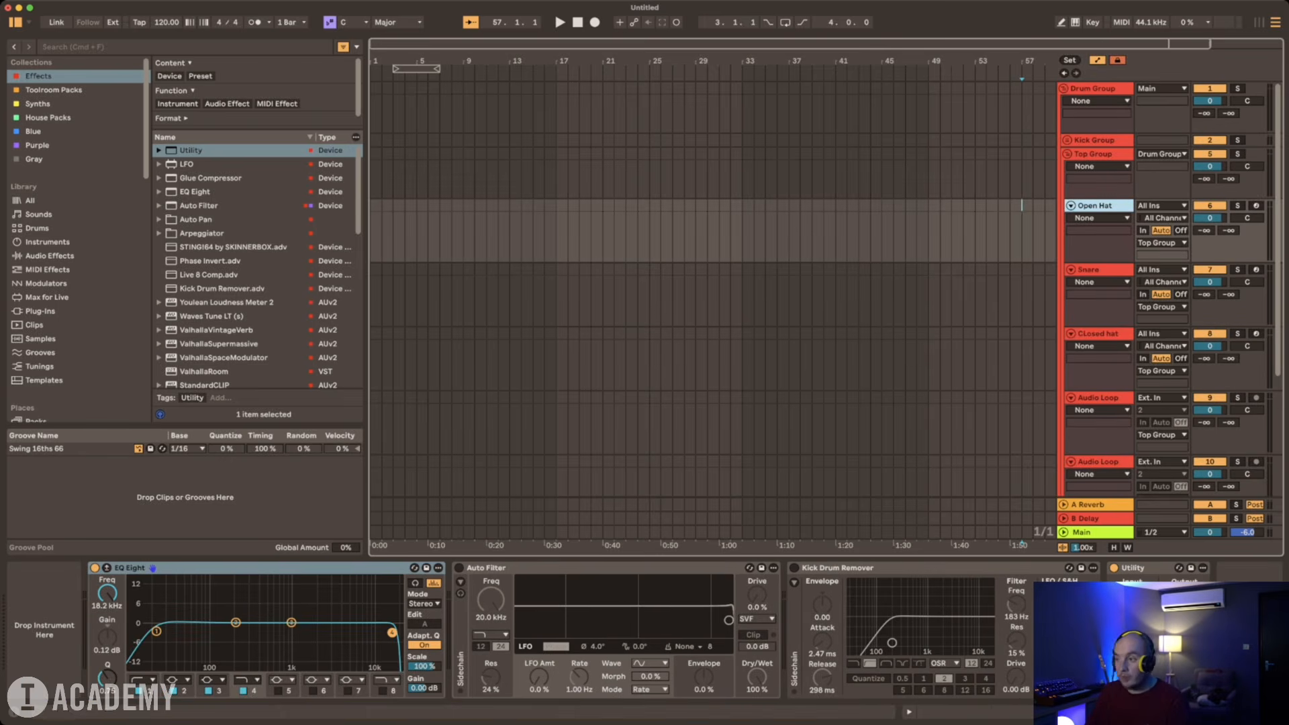
double_click(375, 229)
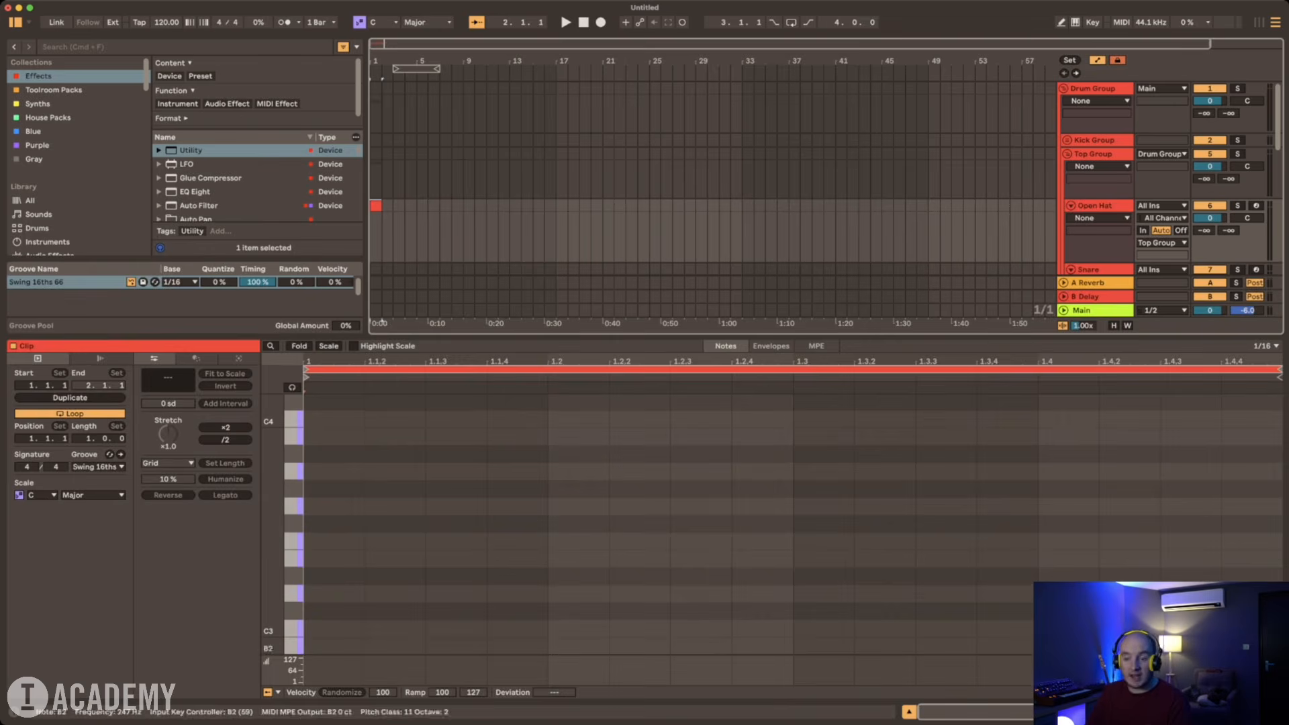
double_click(456, 628)
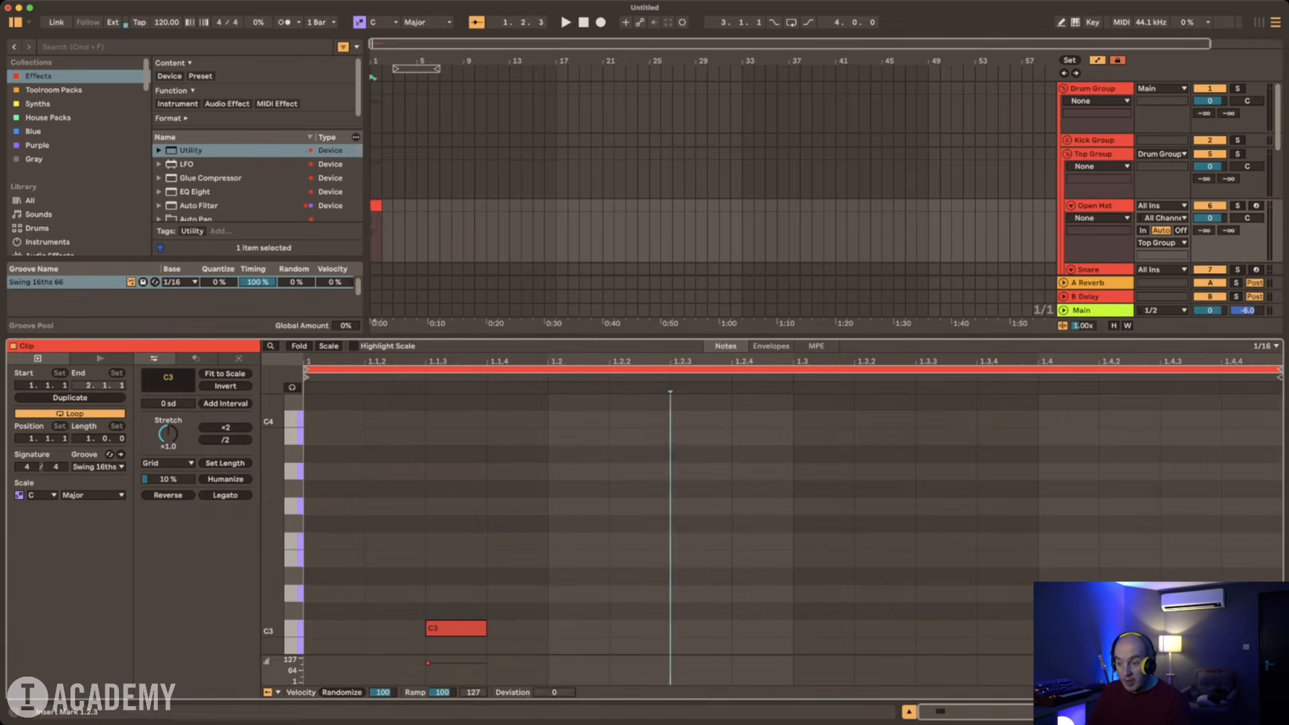
double_click(700, 629)
double_click(945, 629)
double_click(1190, 629)
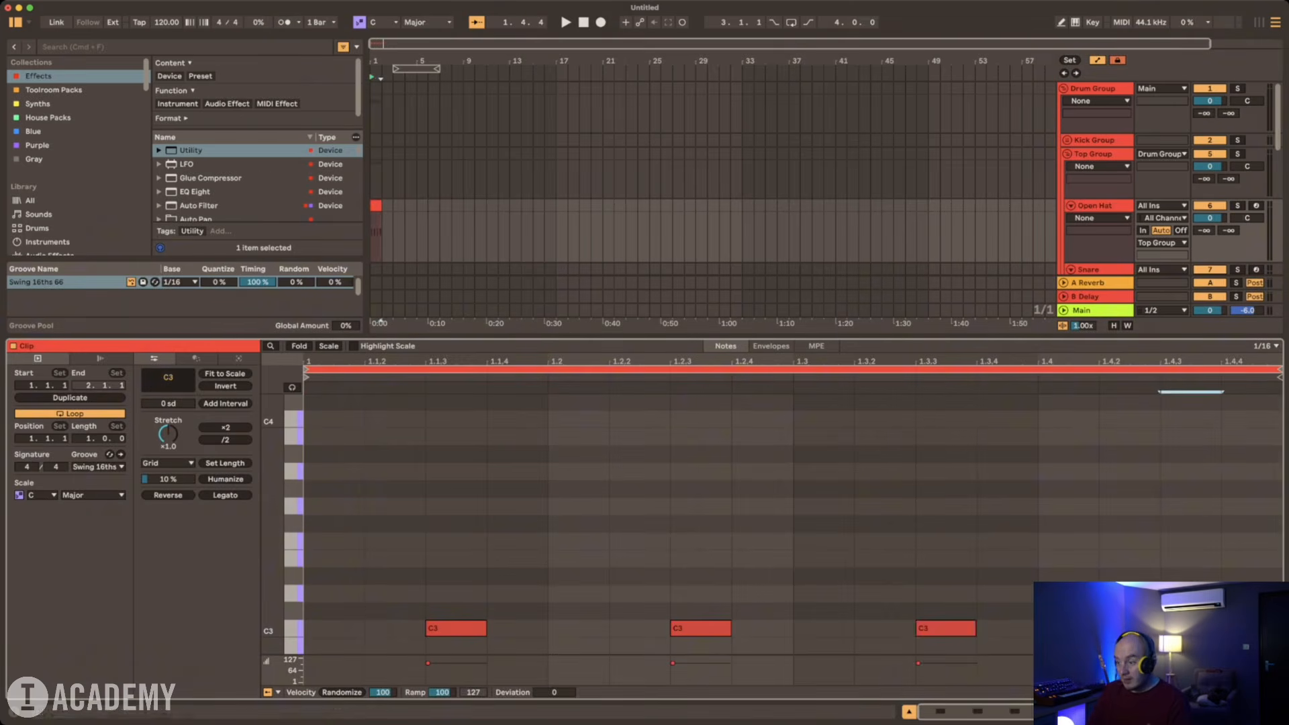
Step: Duplicate the one-bar Open Hat clip repeatedly until it fills bars 1 to 16
key("super+alt+l")
key("super+d")
key("super+d")
key("super+d")
key("super+d")
key("super+d")
key("super+d")
key("super+d")
key("super+d")
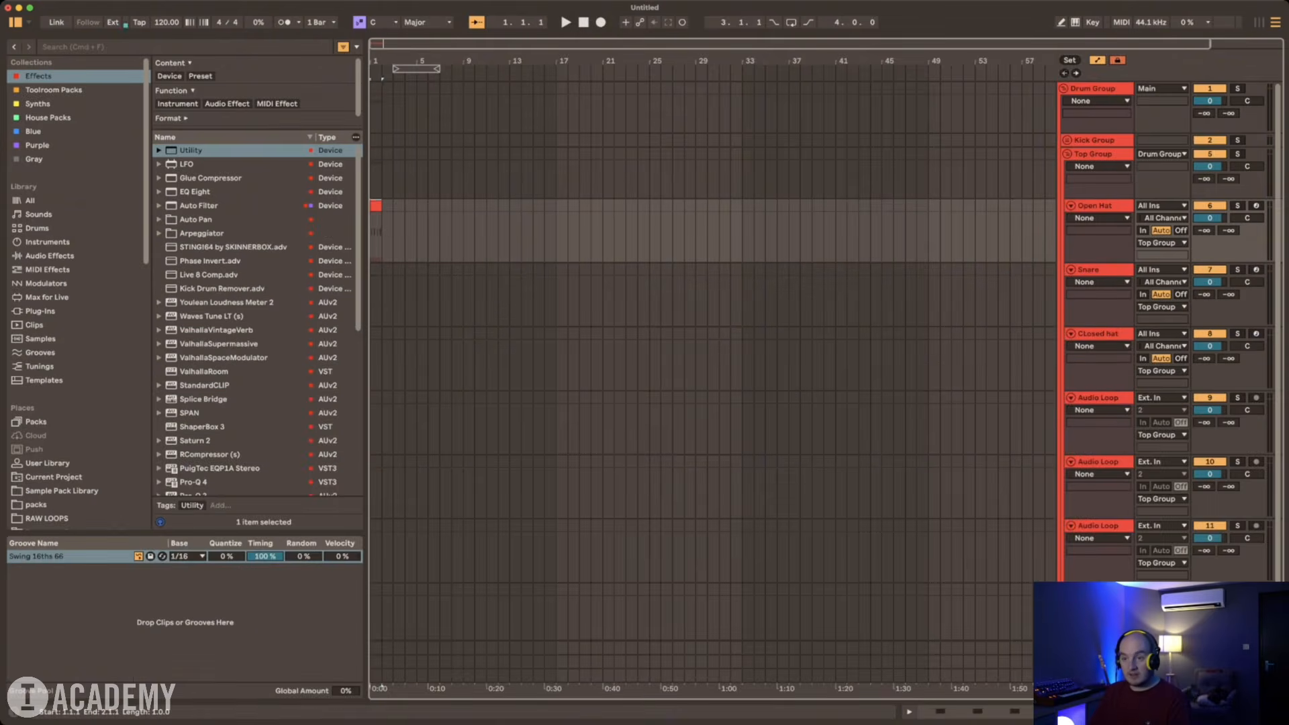
key("super+d")
key("super+d")
key("super+d")
key("super+d")
key("super+d")
key("super+d")
key("super+d")
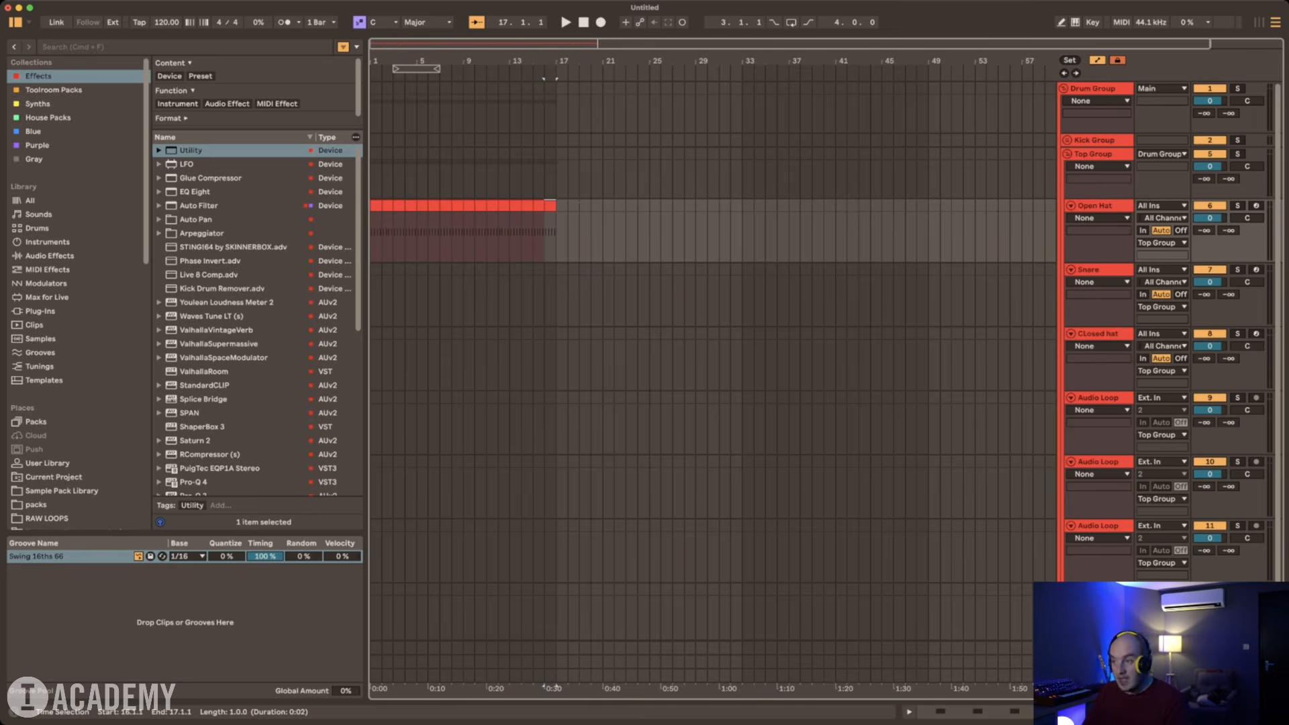
Step: Unfold Kick Group and fill bars 1 to 16 of its MIDI track with one-bar clips holding C3 notes on all four beats
left_click(1068, 140)
left_click(1097, 192)
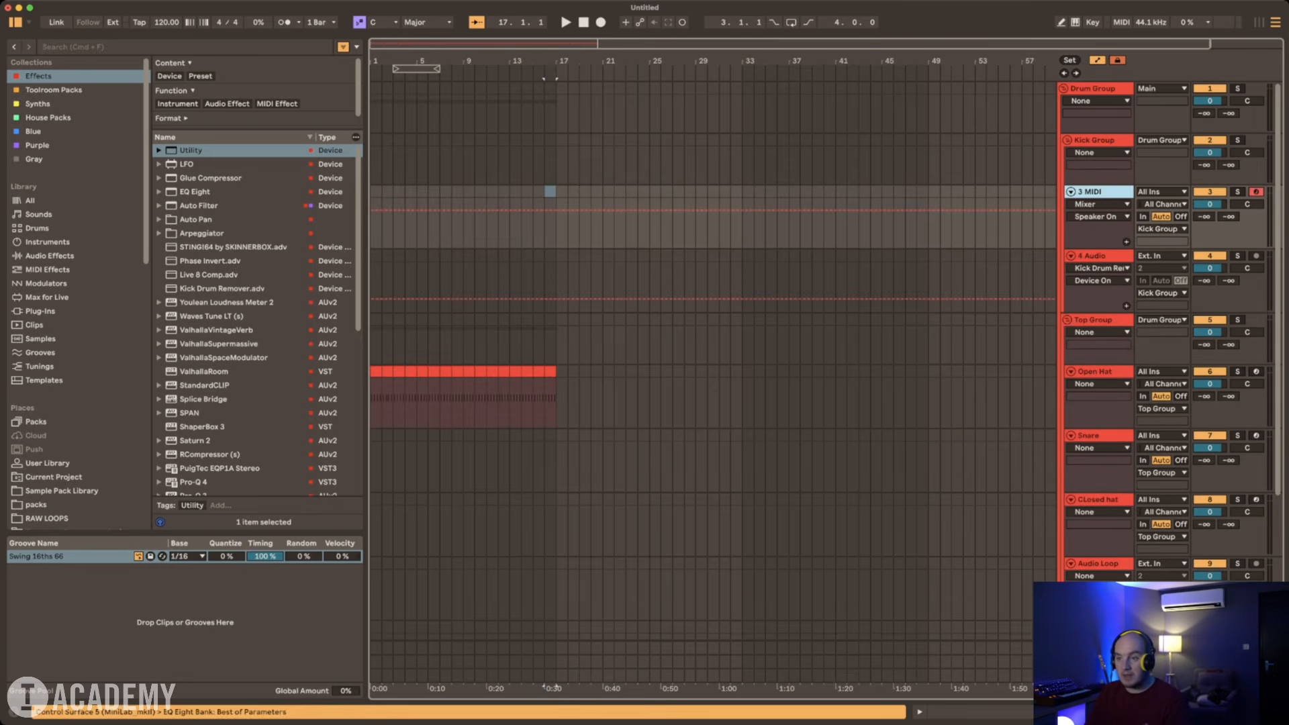
double_click(376, 192)
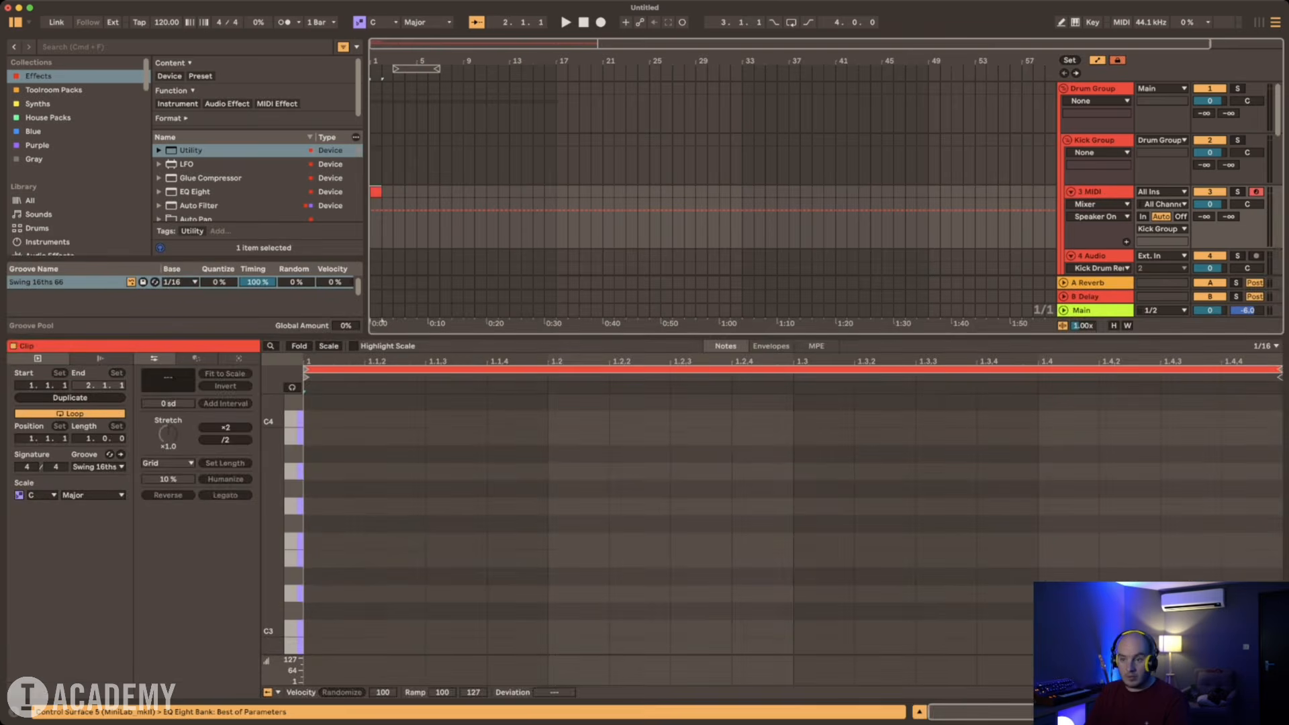
double_click(329, 629)
double_click(576, 628)
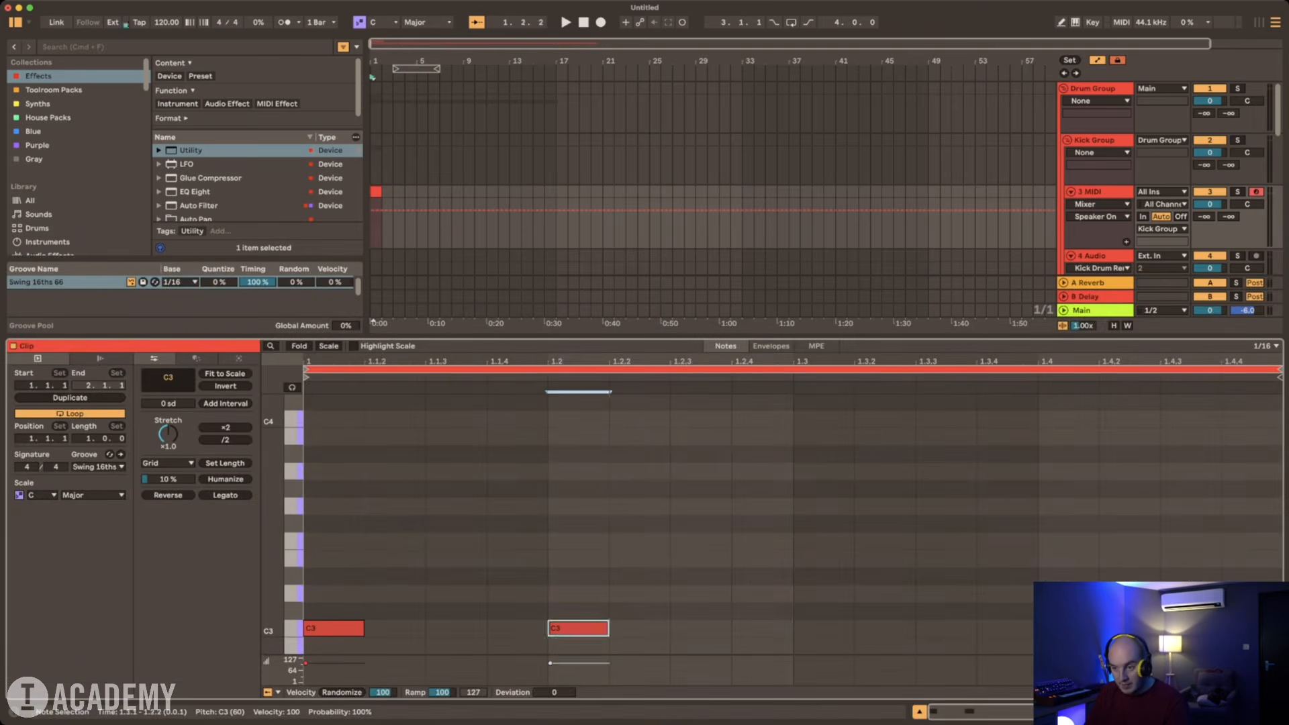
double_click(824, 628)
double_click(1068, 629)
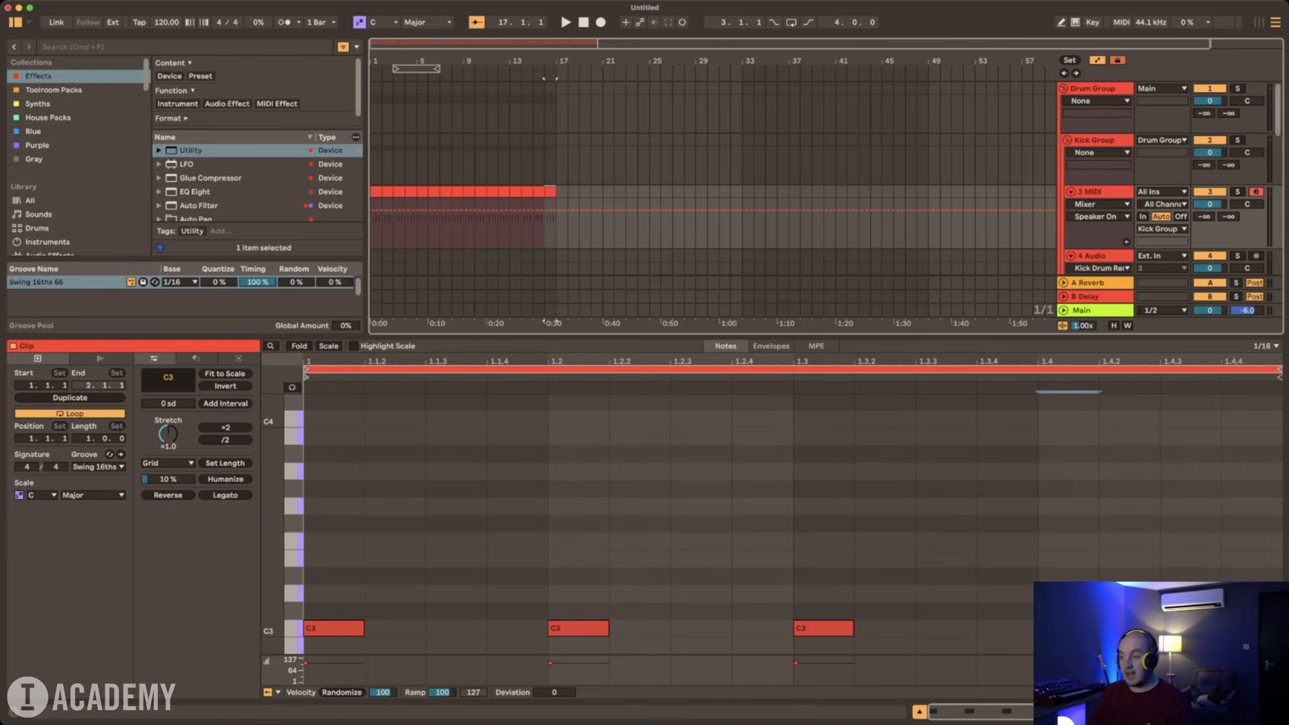
key("super+alt+l")
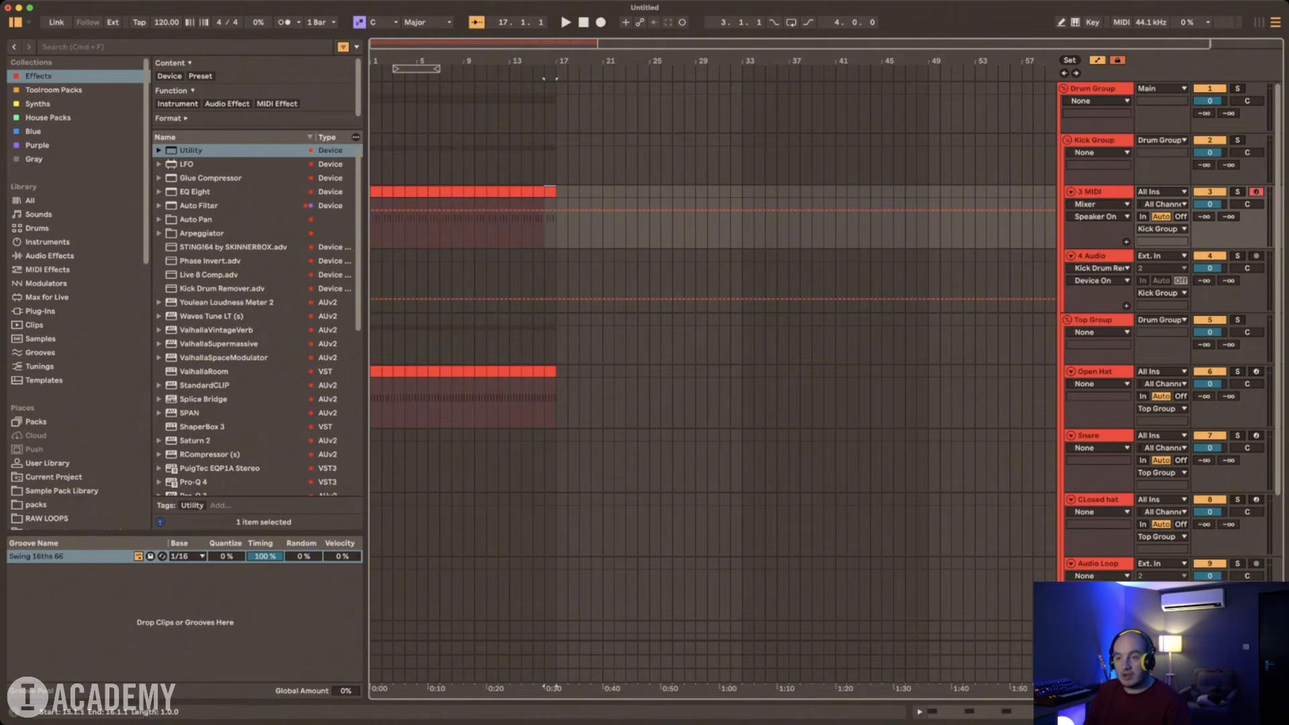
Step: Deactivate all the MIDI clips on the Kick Group's MIDI track and reactivate them
left_click(538, 192)
left_click(376, 192)
left_click(550, 192, "shift")
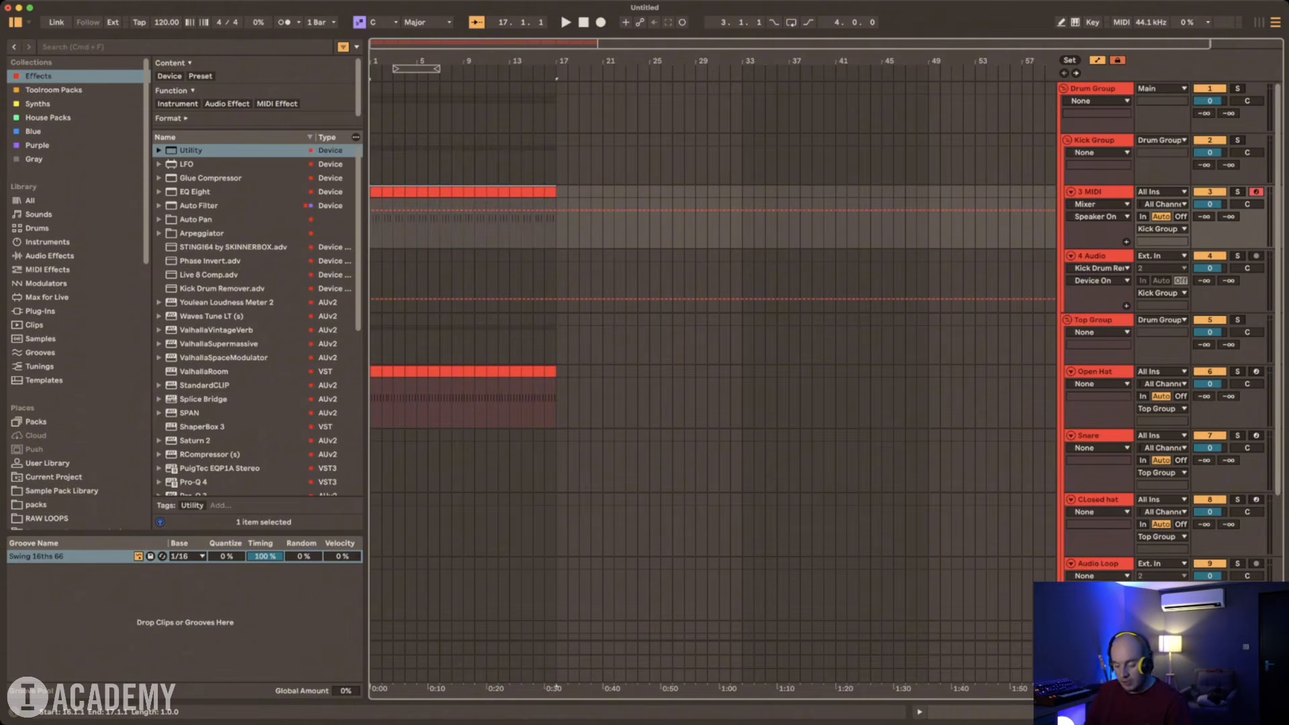
key("0")
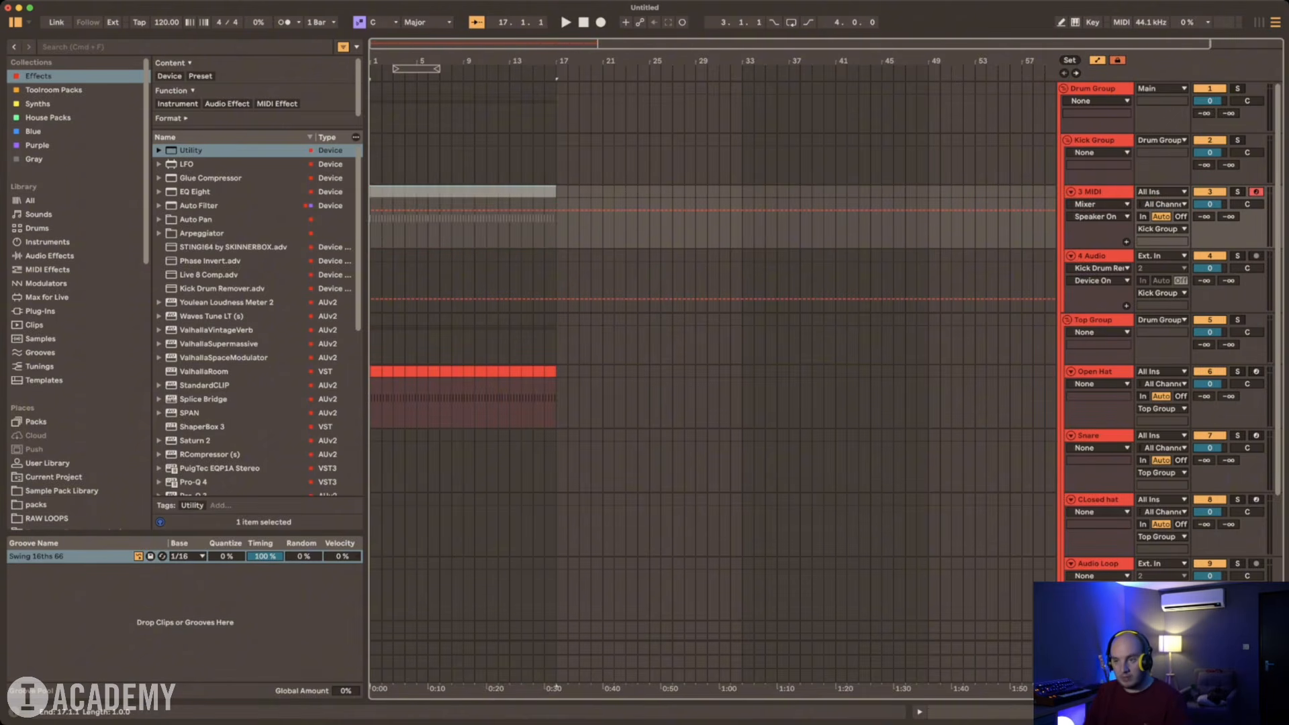
left_click(549, 192)
left_click(376, 192, "shift")
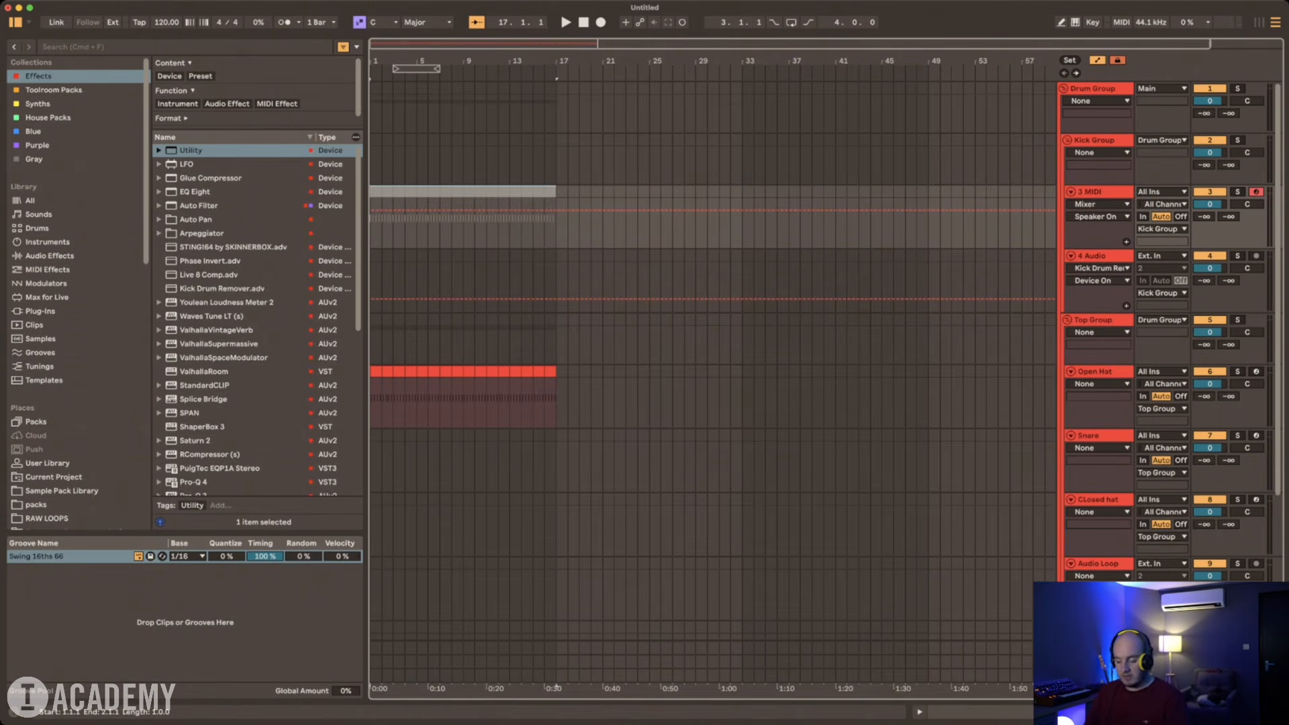
key("0")
key("Down")
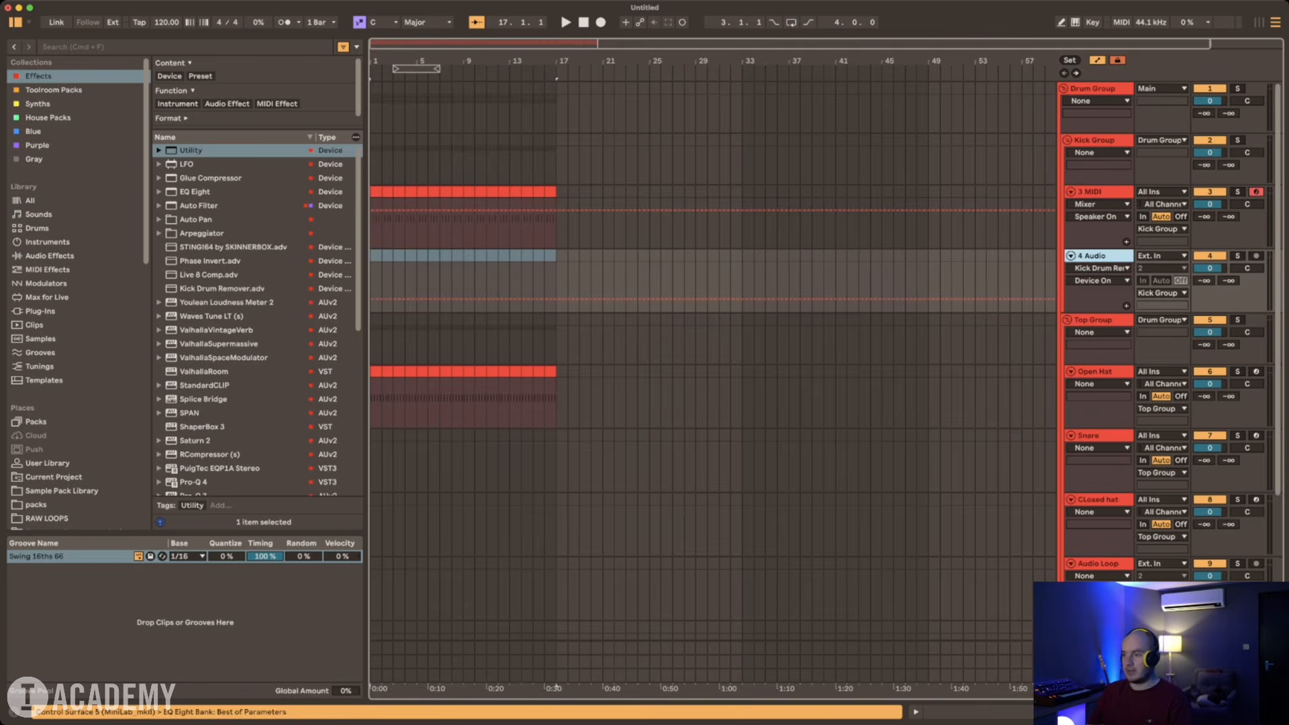
Step: Create a one-bar MIDI clip at bar 1 on the Snare track with C3 sixteenth notes on beats 2 and 4
key("Down")
key("Down")
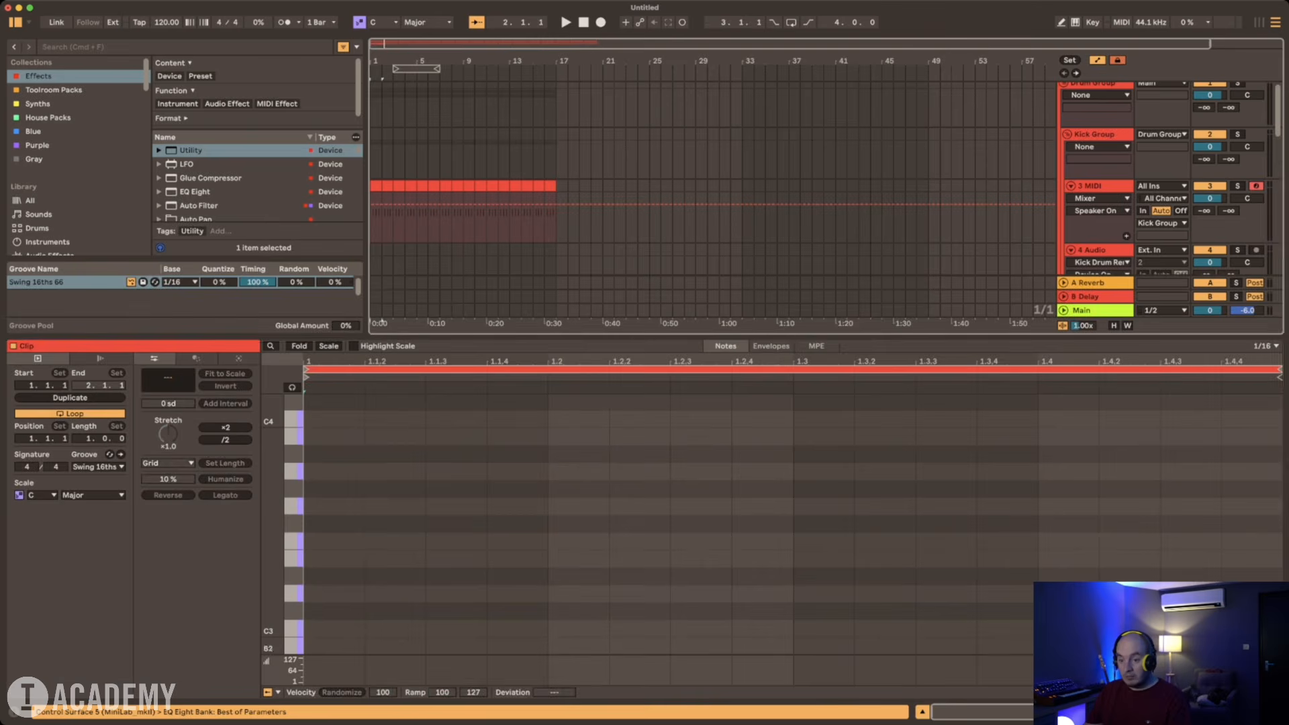
double_click(594, 629)
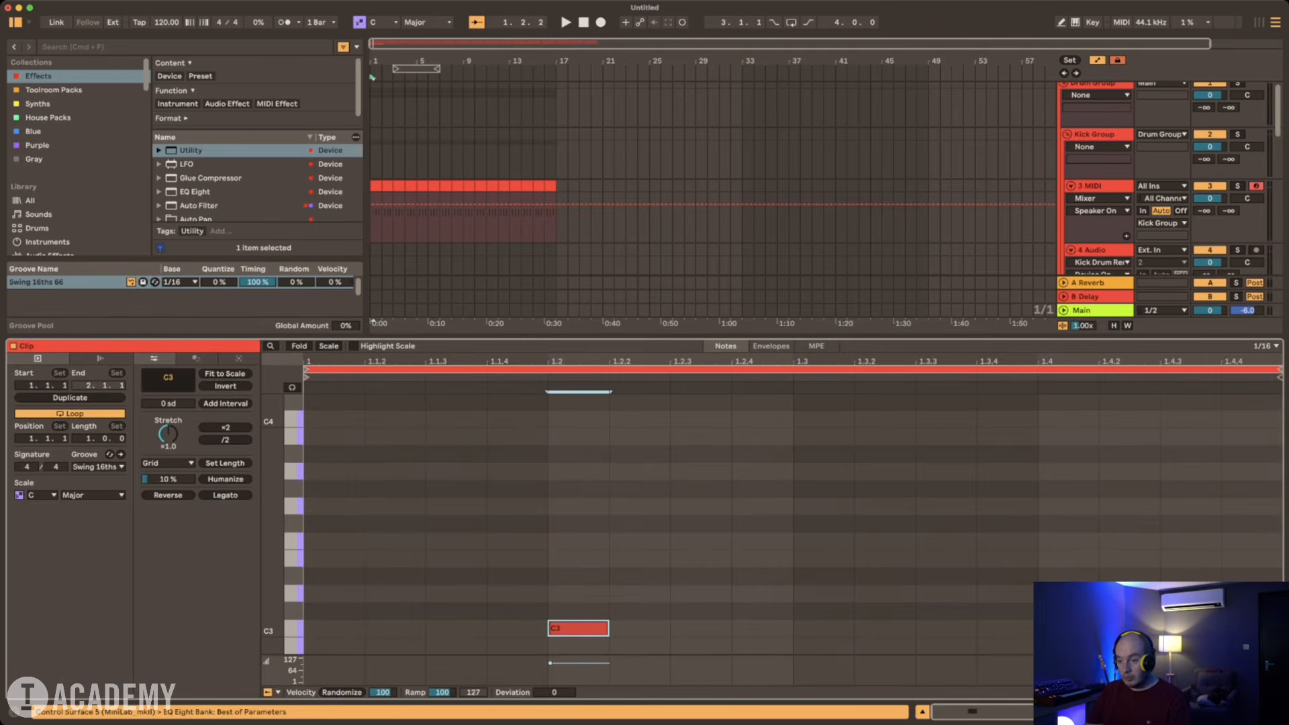
double_click(1061, 628)
key("super+alt+l")
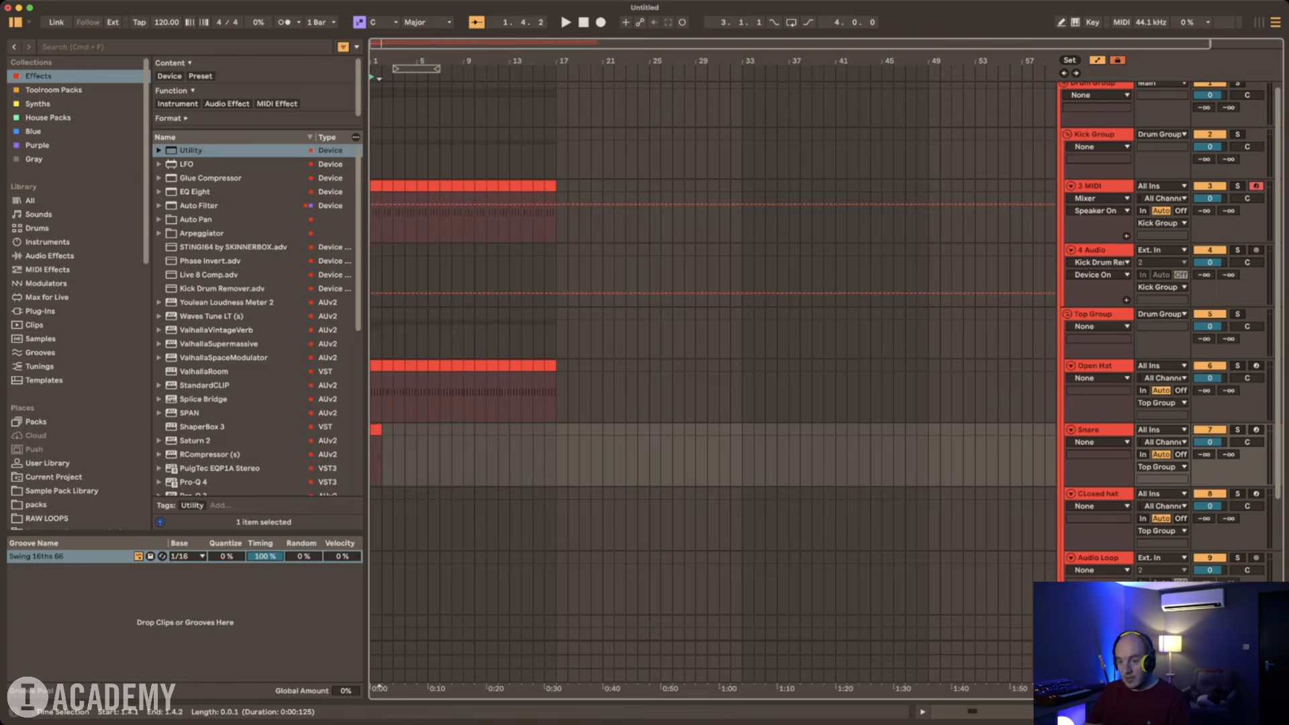
Step: Duplicate the one-bar Snare clip to fill bars 1 to 16 and delete the surplus clips from bar 17 onward
left_click(376, 430)
key("super+d")
key("super+d")
key("super+d")
key("super+d")
key("super+d")
left_click(376, 429, "shift")
key("super+d")
key("super+d")
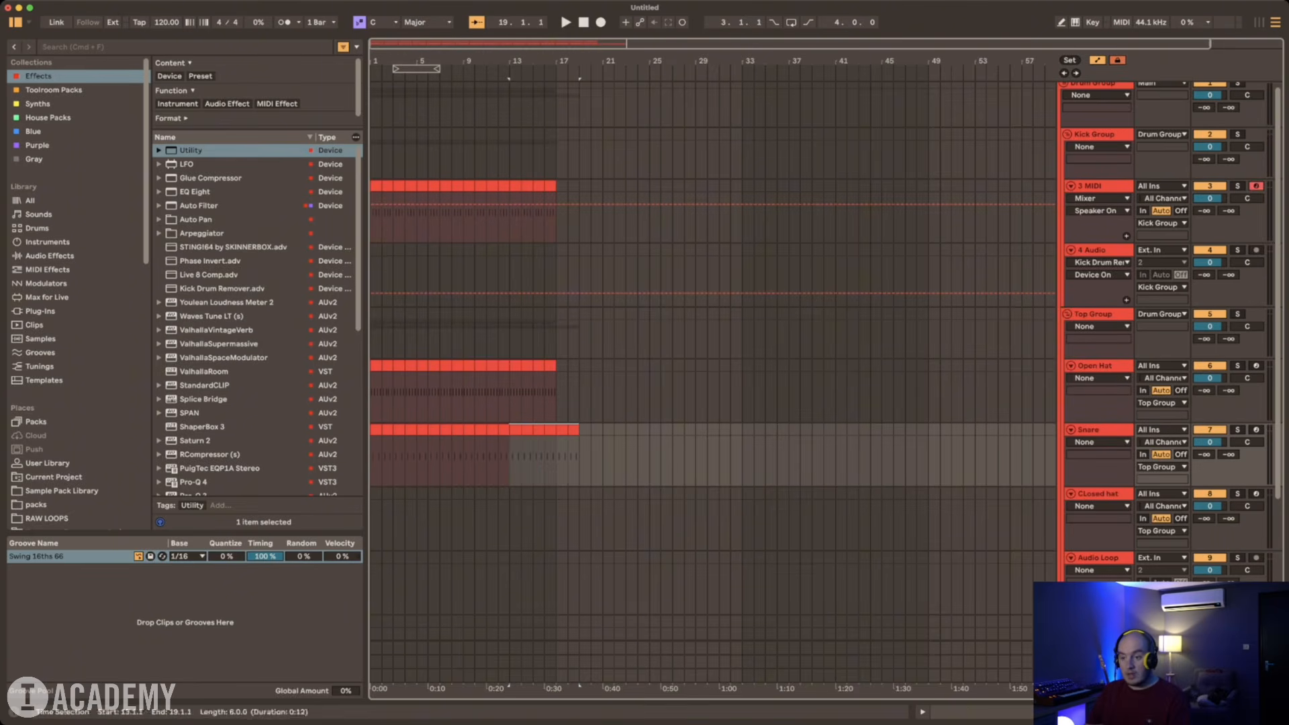
left_click(573, 429)
left_click(562, 430, "shift")
key("Delete")
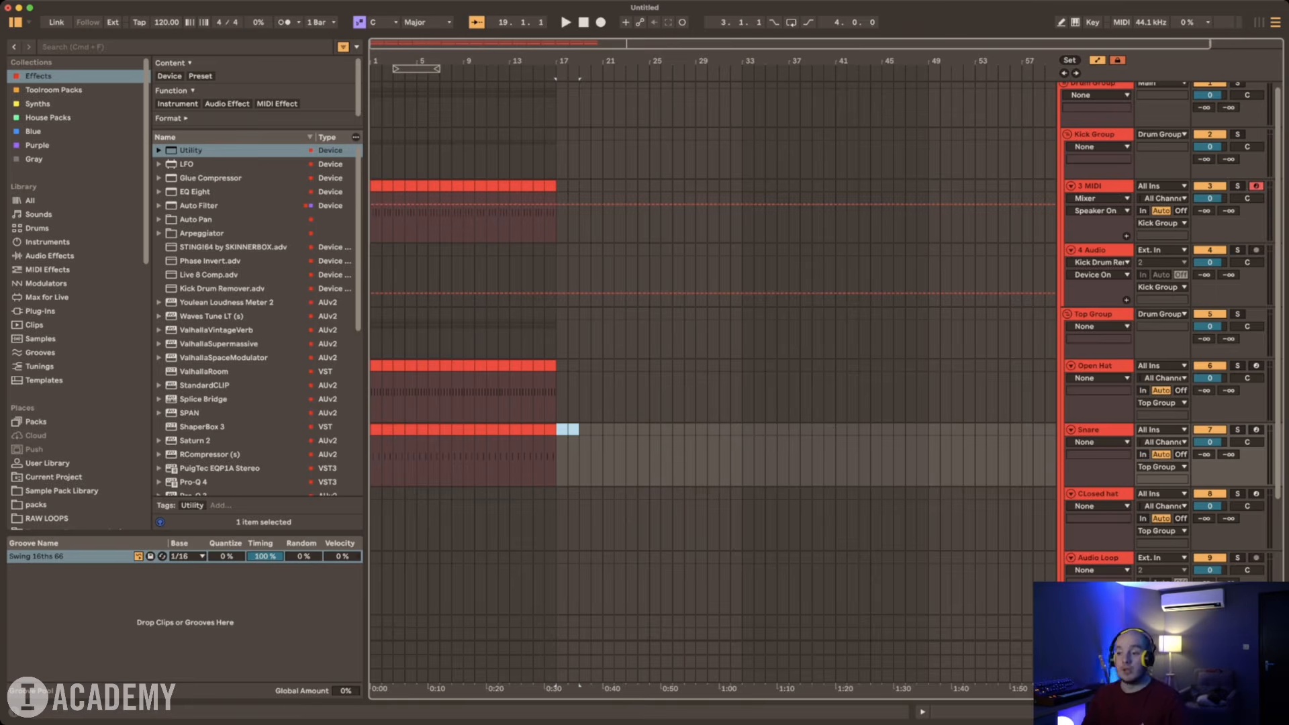
Step: Create a one-bar Closed hat clip at bar 1 holding a full-bar C3 note, arpeggiated at a 1/16 rate with 0 steps
key("Down")
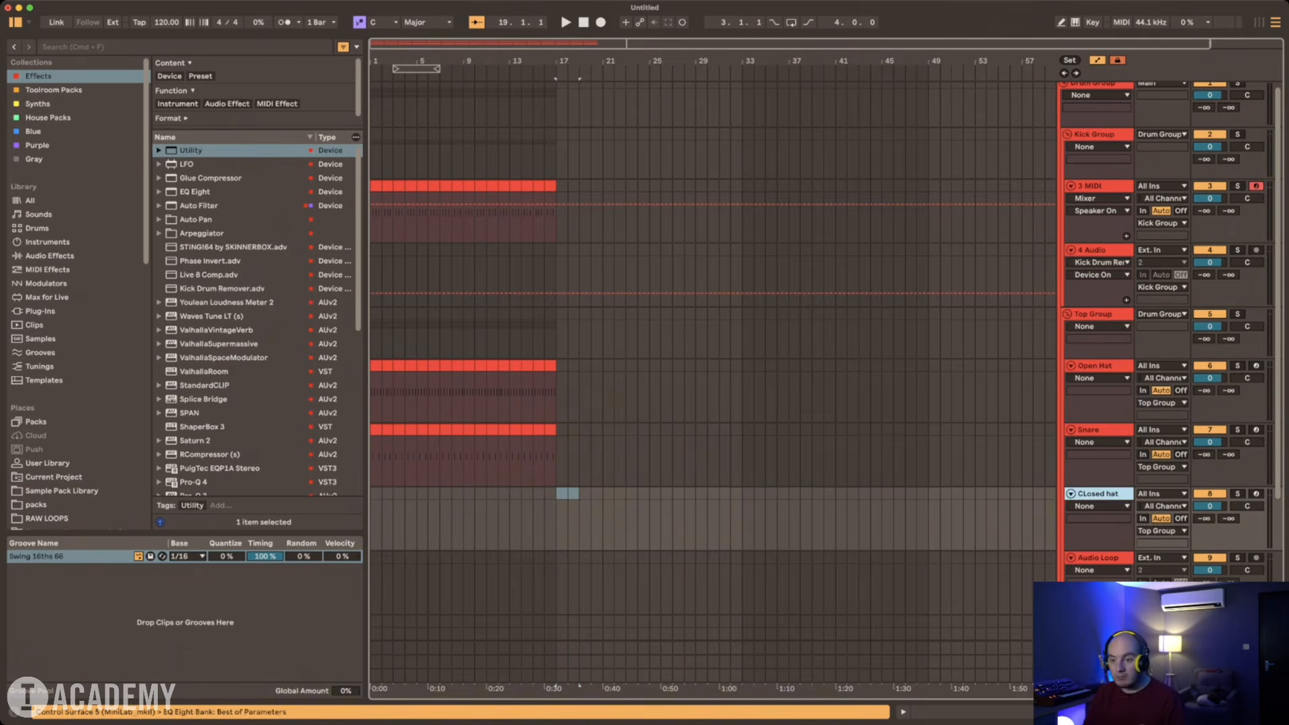
double_click(375, 519)
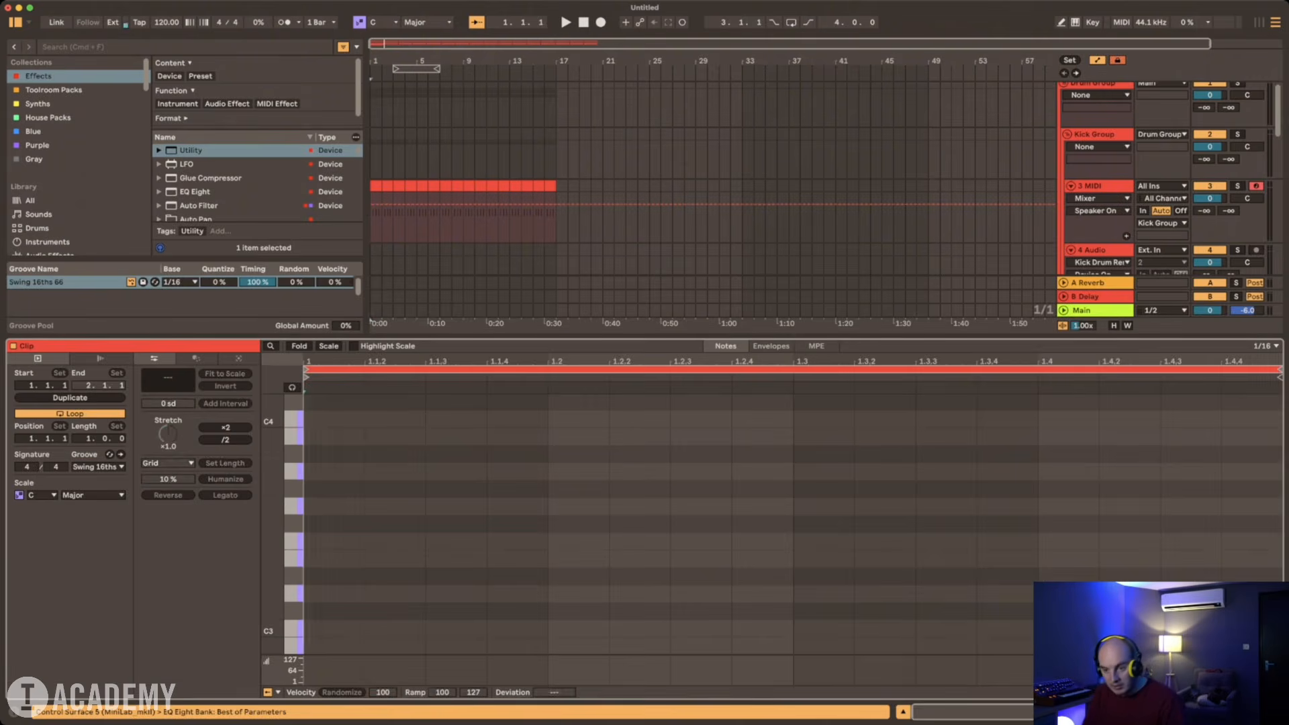
double_click(333, 628)
left_click(196, 359)
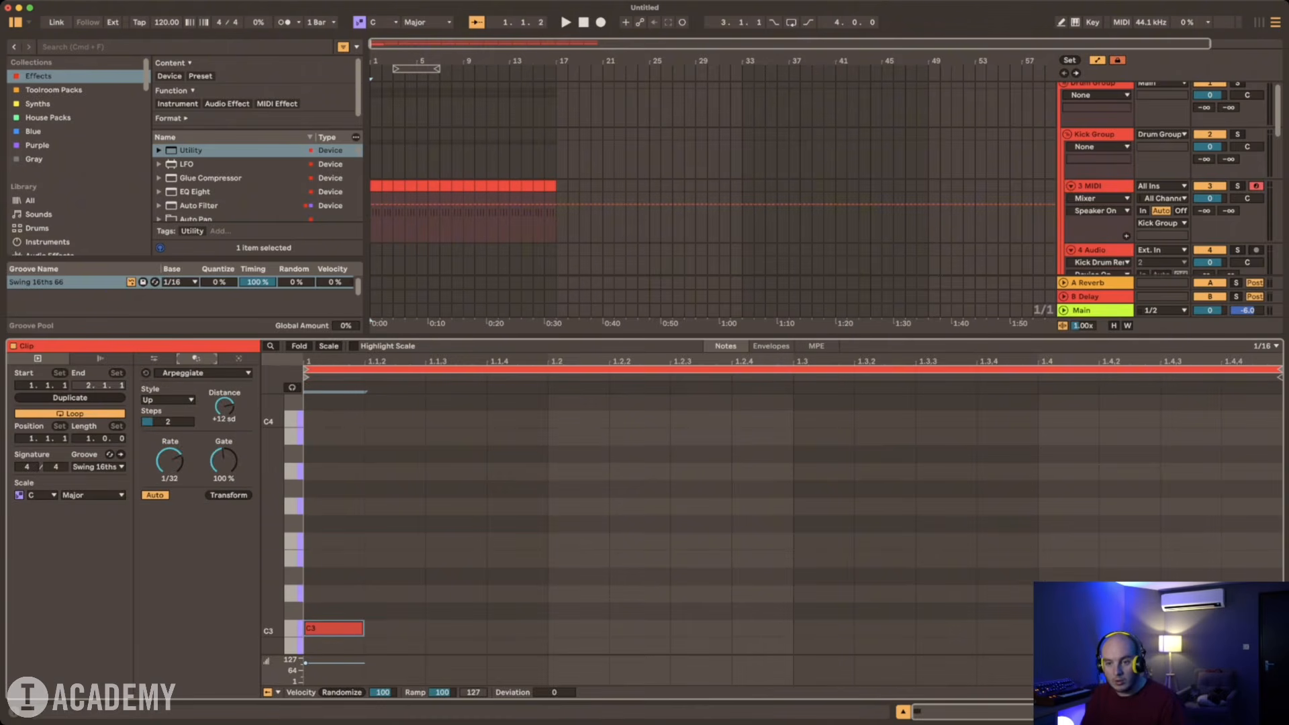
left_click_drag(169, 460, 169, 470)
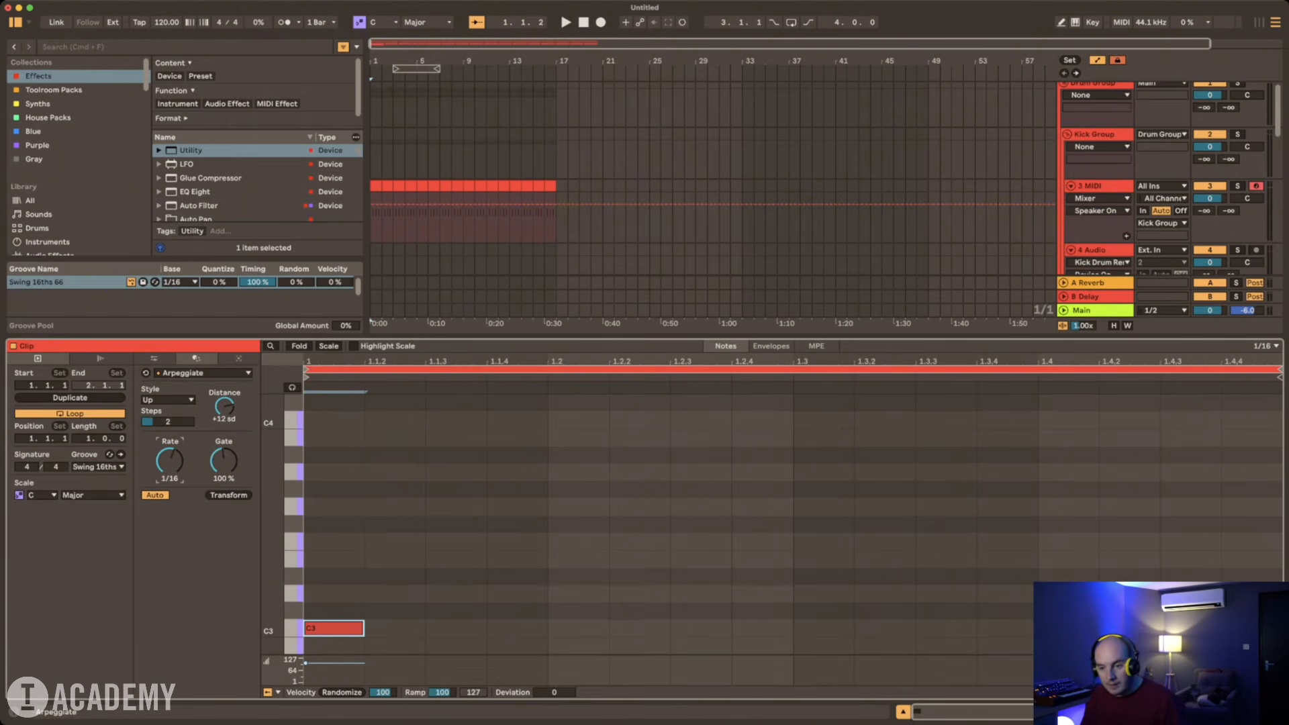
left_click_drag(363, 628, 1039, 629)
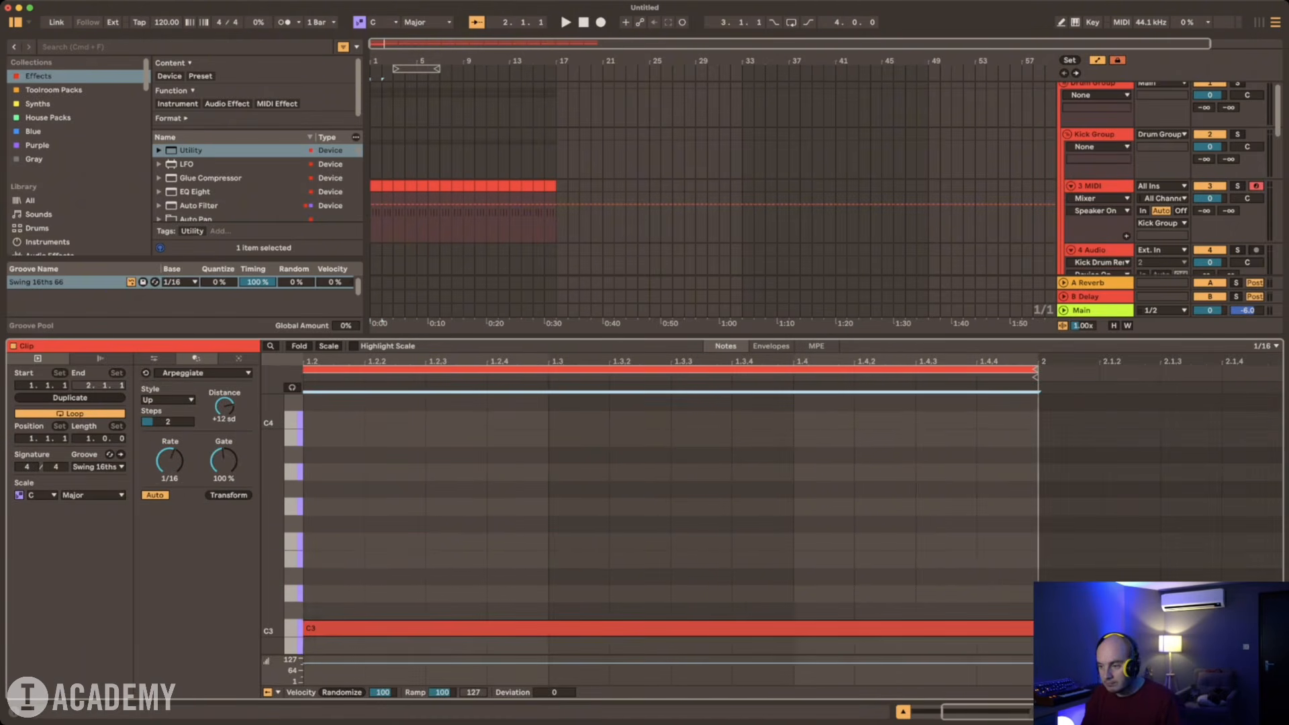
left_click_drag(169, 461, 169, 466)
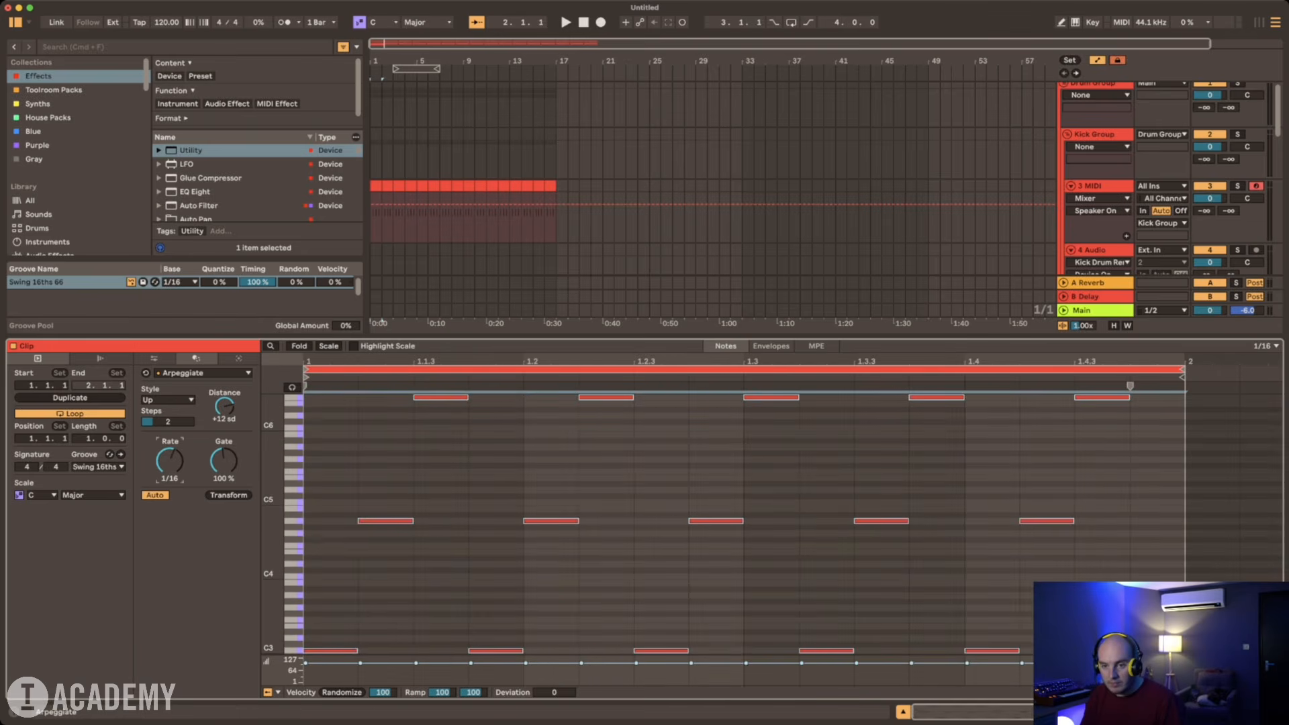
left_click_drag(168, 421, 168, 433)
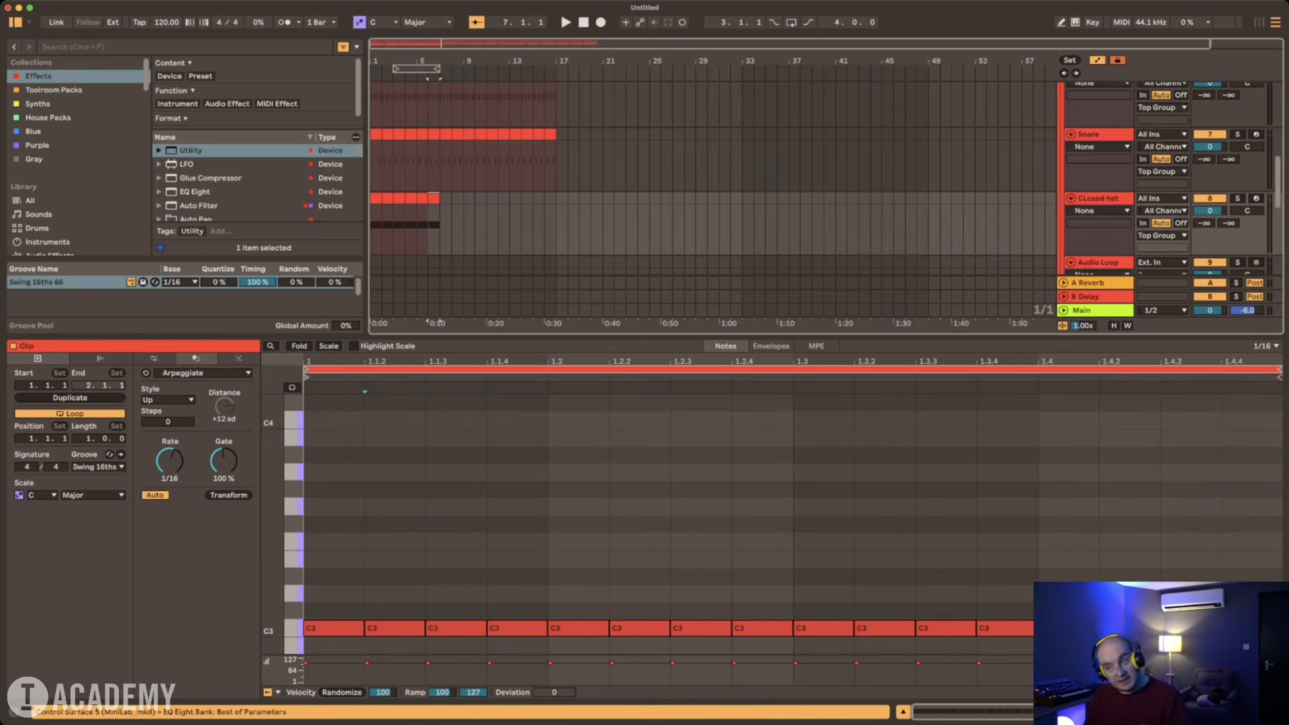
Step: Duplicate the Closed hat clip until it fills bars 1 to 16
key("super+d")
key("super+d")
key("super+d")
key("super+d")
key("super+d")
key("super+d")
key("super+d")
key("super+d")
key("super+d")
key("super+d")
key("alt+super+l")
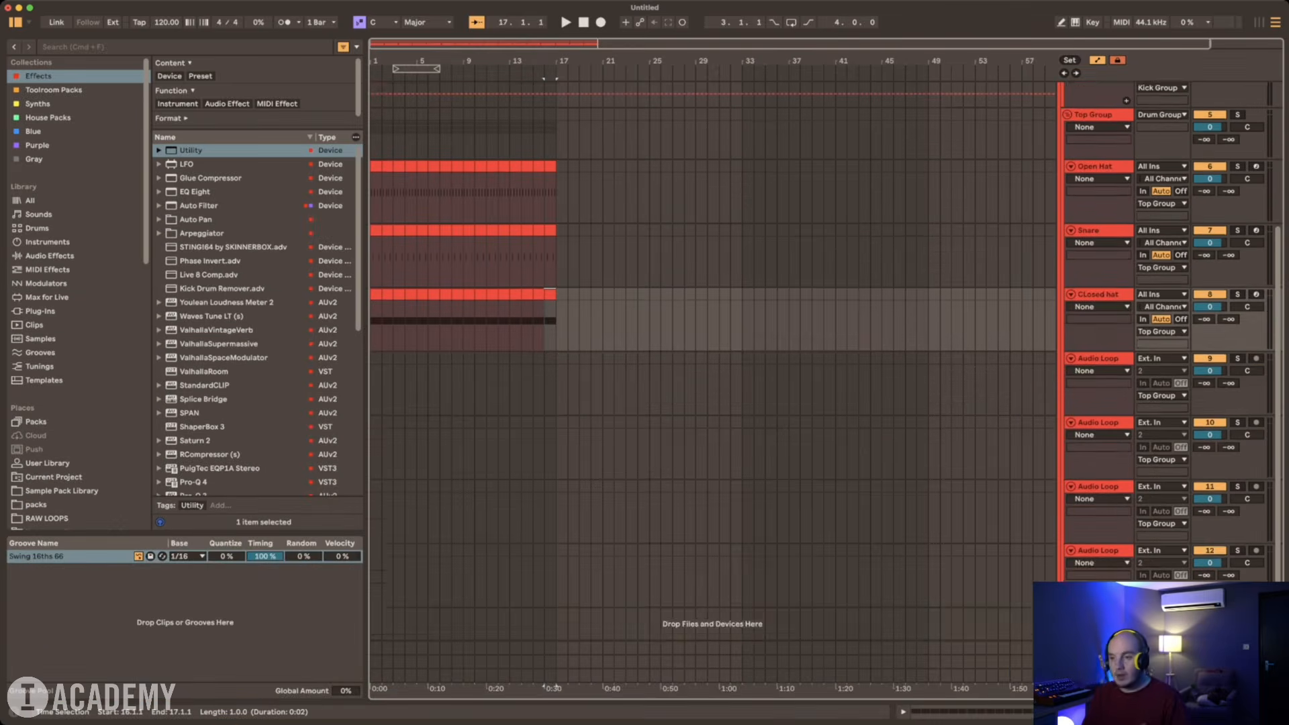
Step: Set the groove pool's Global Amount to 100% and remove the Swing 16ths 66 groove from the pool
scroll(711, 336, "up", 3)
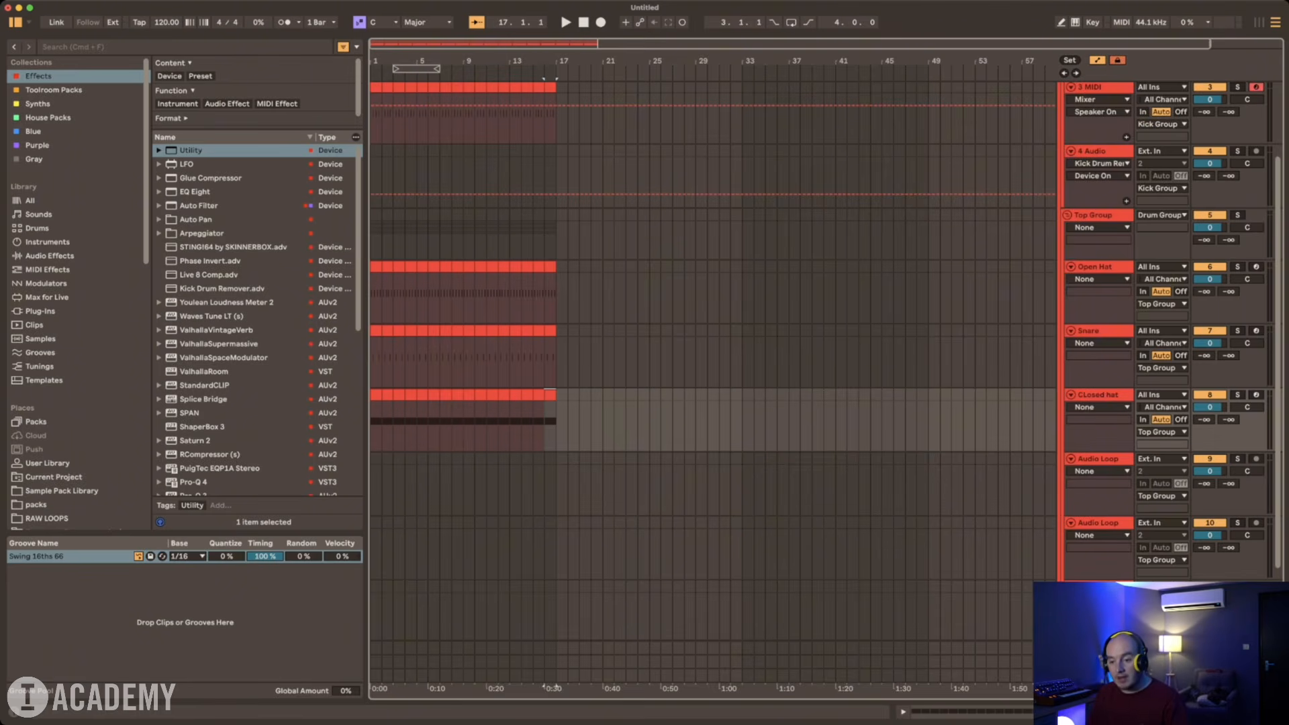
double_click(346, 691)
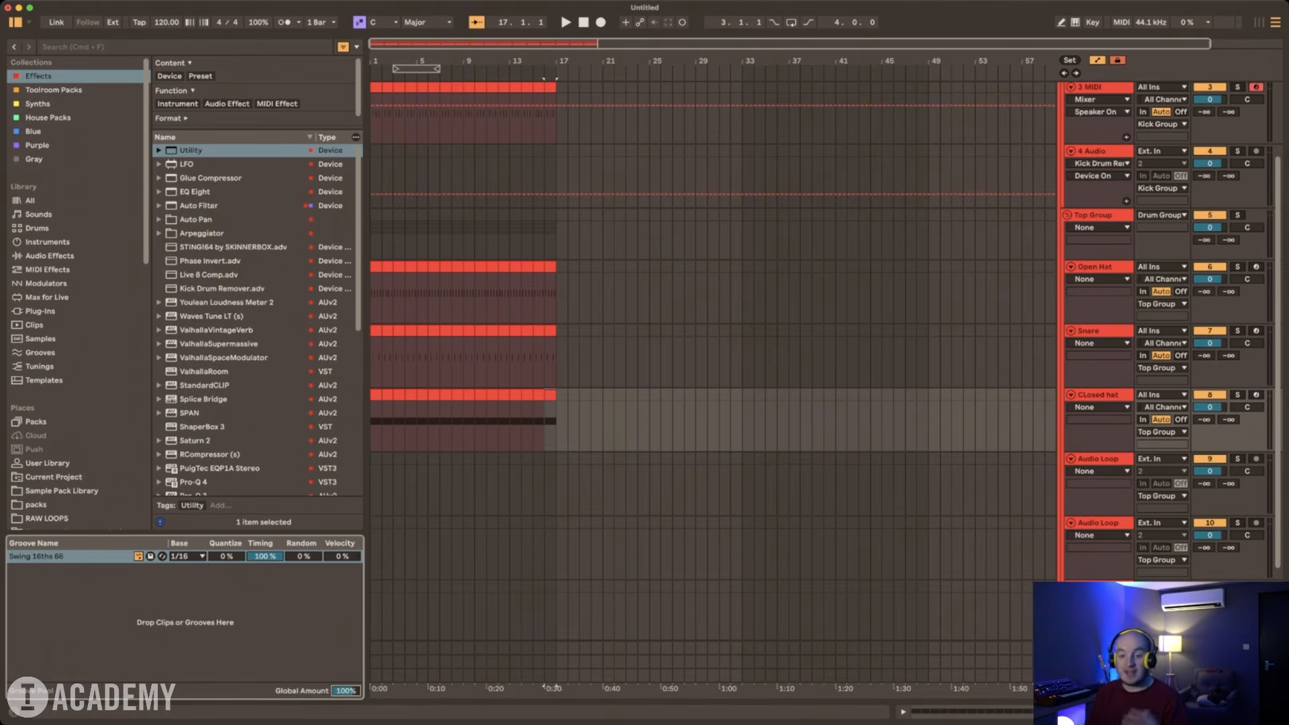
left_click(67, 557)
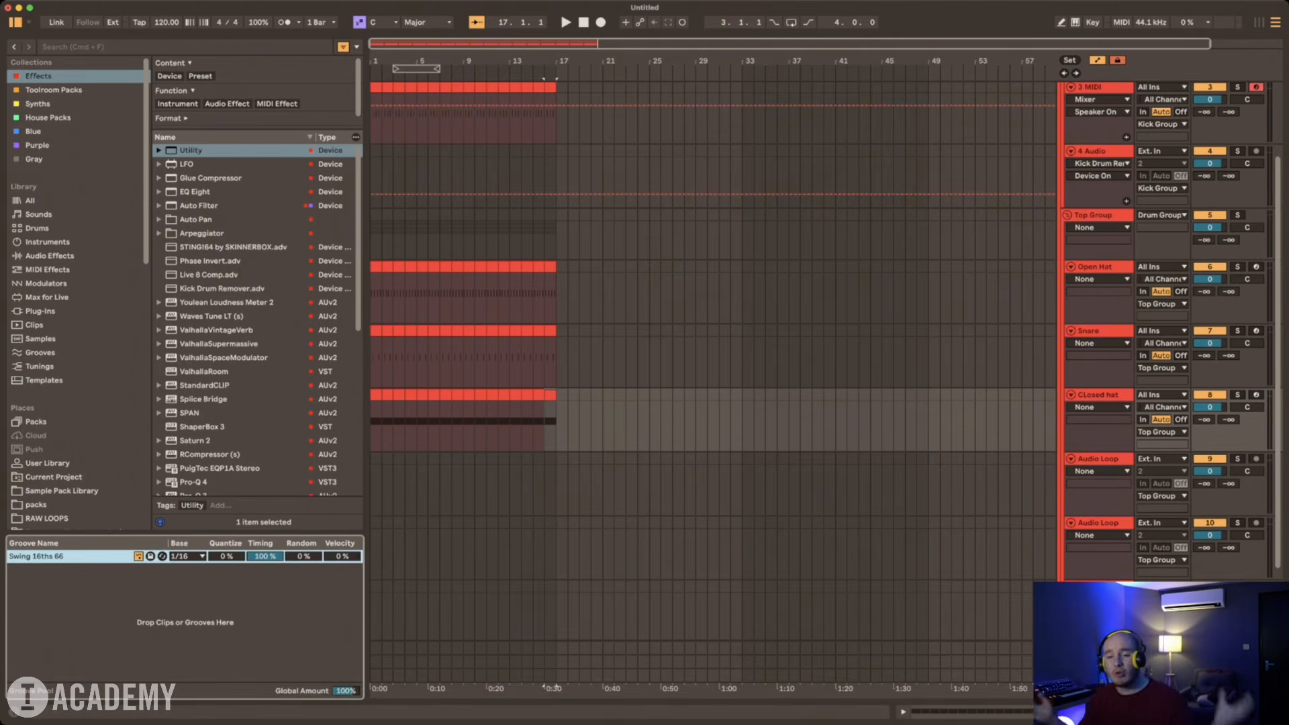
key("Delete")
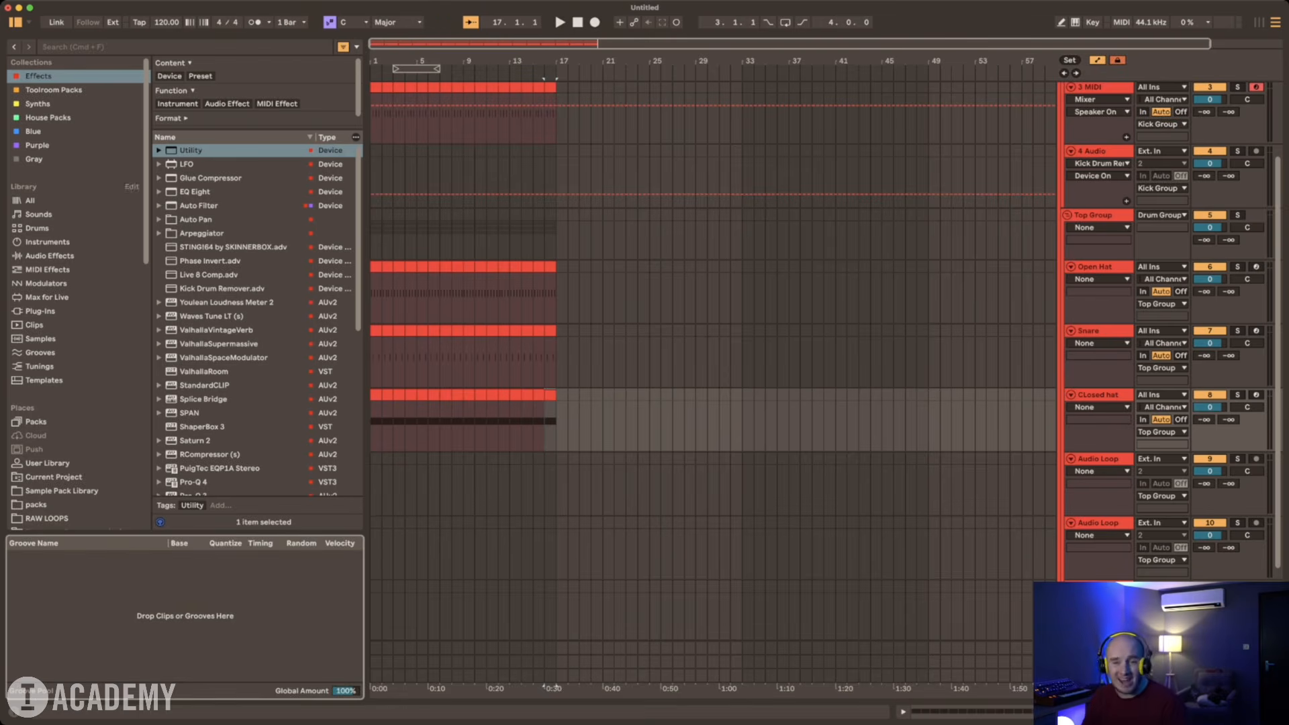
Step: Find Swing 16ths 57 in the library's Grooves and load it into the groove pool
left_click(37, 228)
scroll(255, 399, "down", 10)
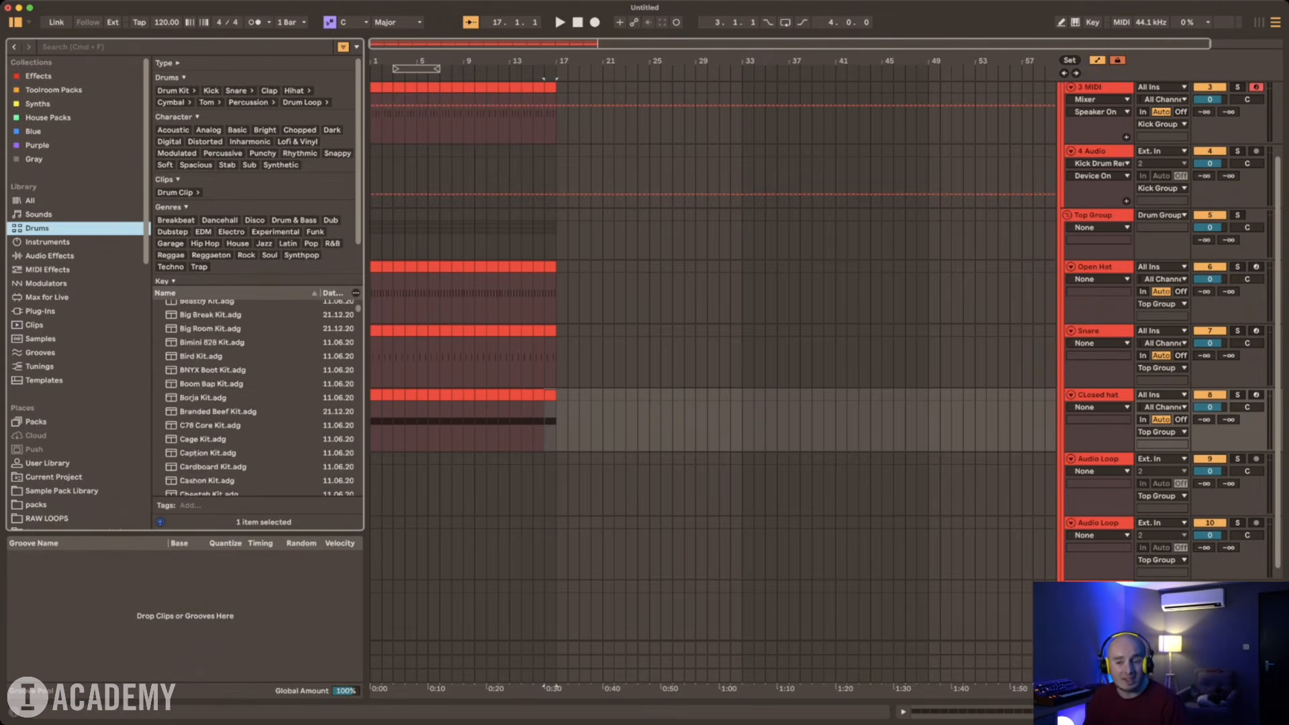
left_click(40, 366)
left_click(40, 352)
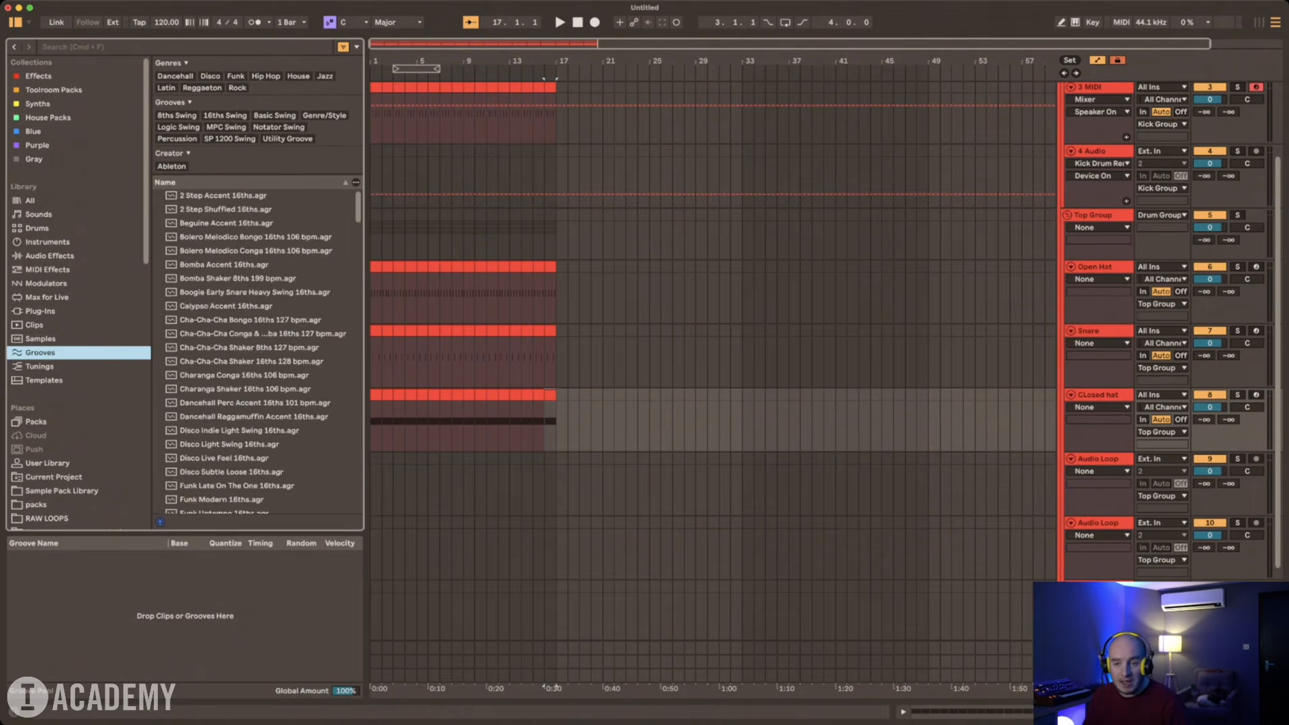
scroll(255, 352, "down", 20)
scroll(261, 352, "up", 10)
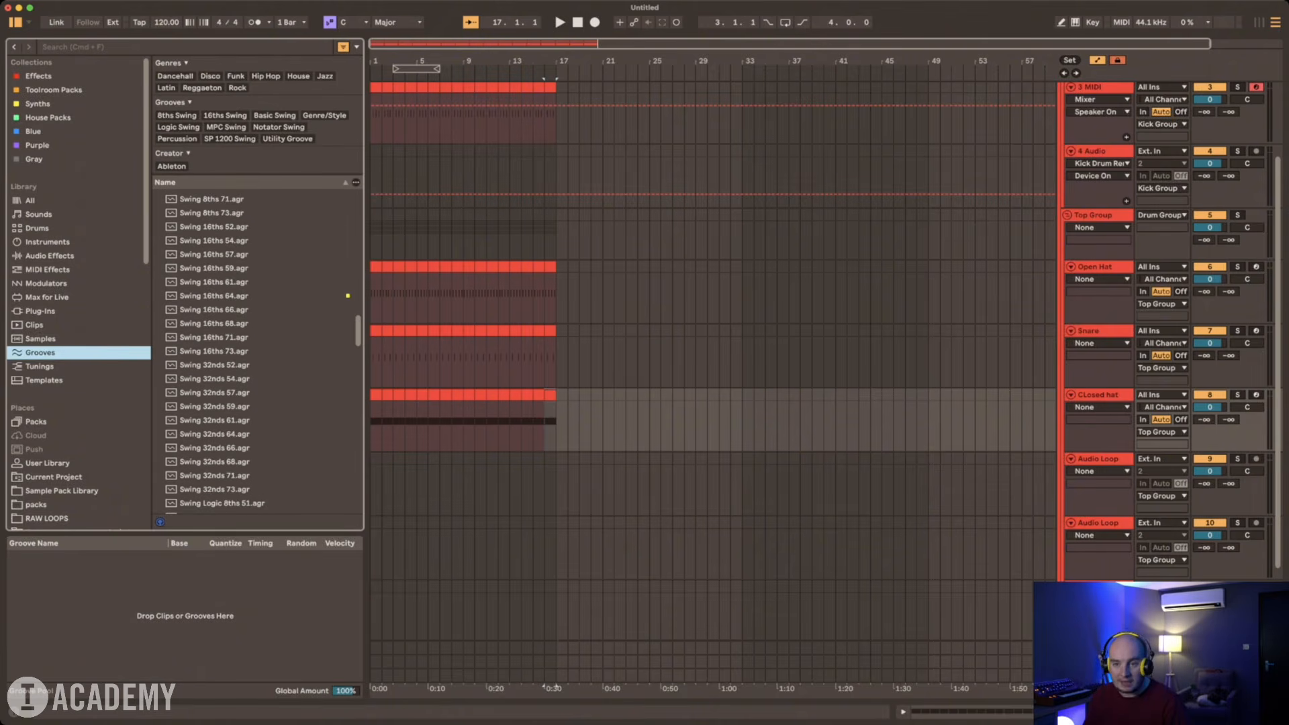
left_click(214, 254)
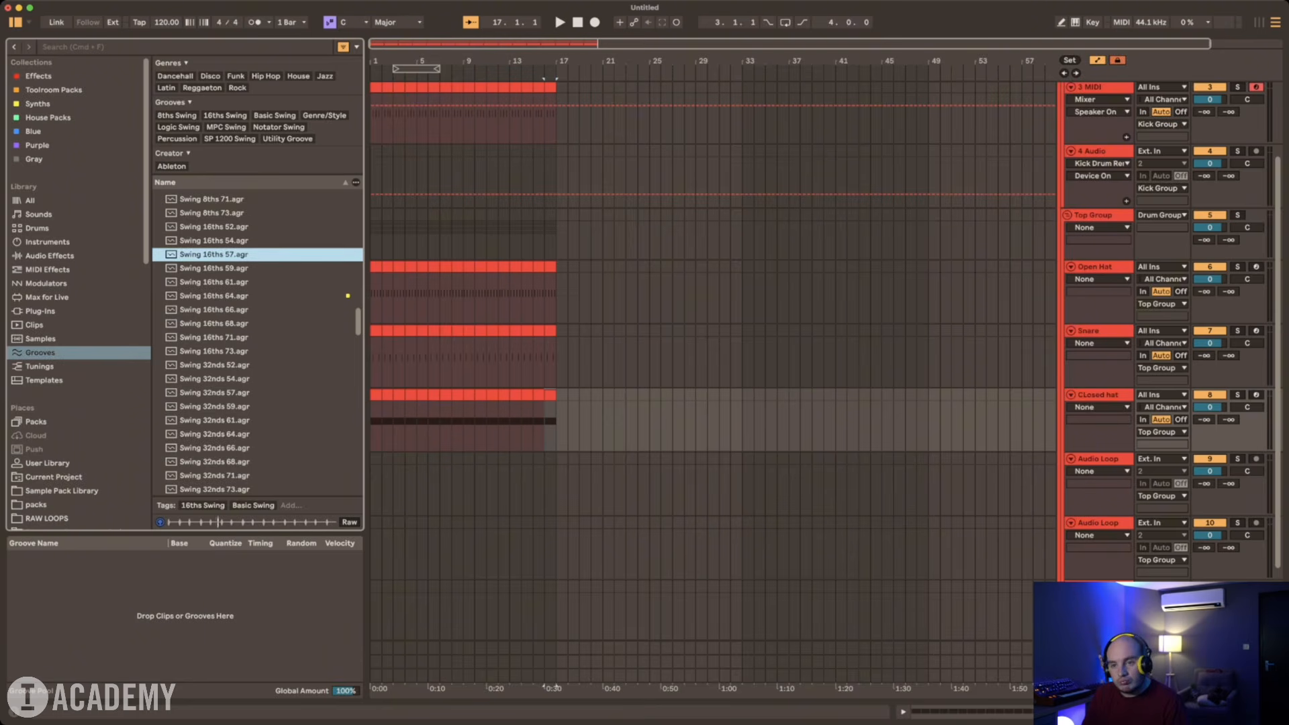
key("Down")
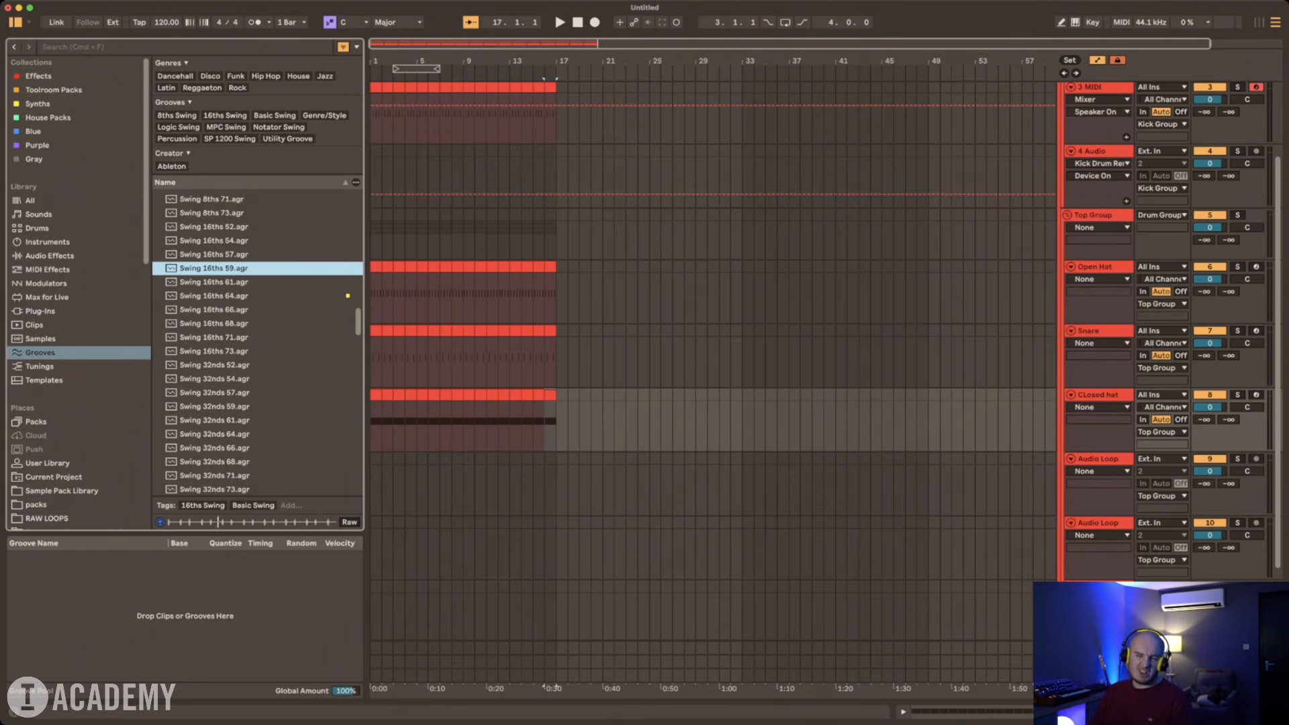
key("Up")
key("Return")
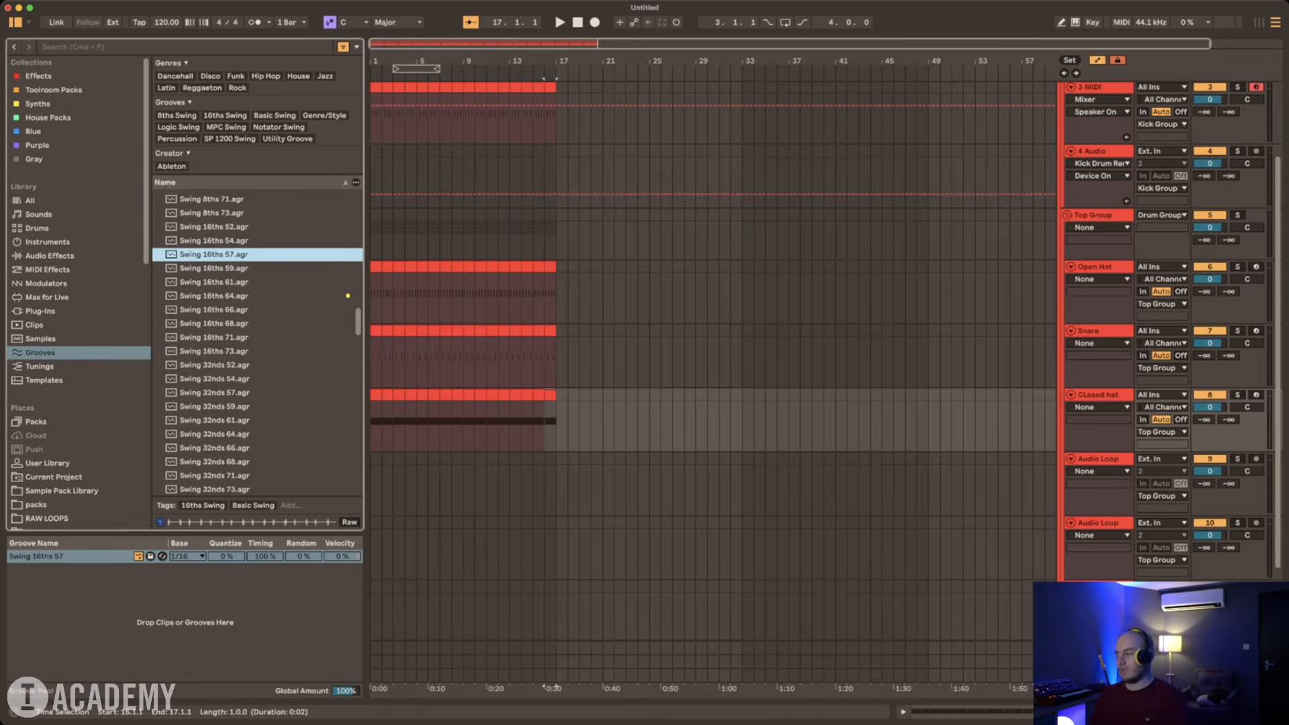
Step: Select the placeholder MIDI clips across the drum tracks and assign them the Swing 16ths 57 groove
double_click(376, 395)
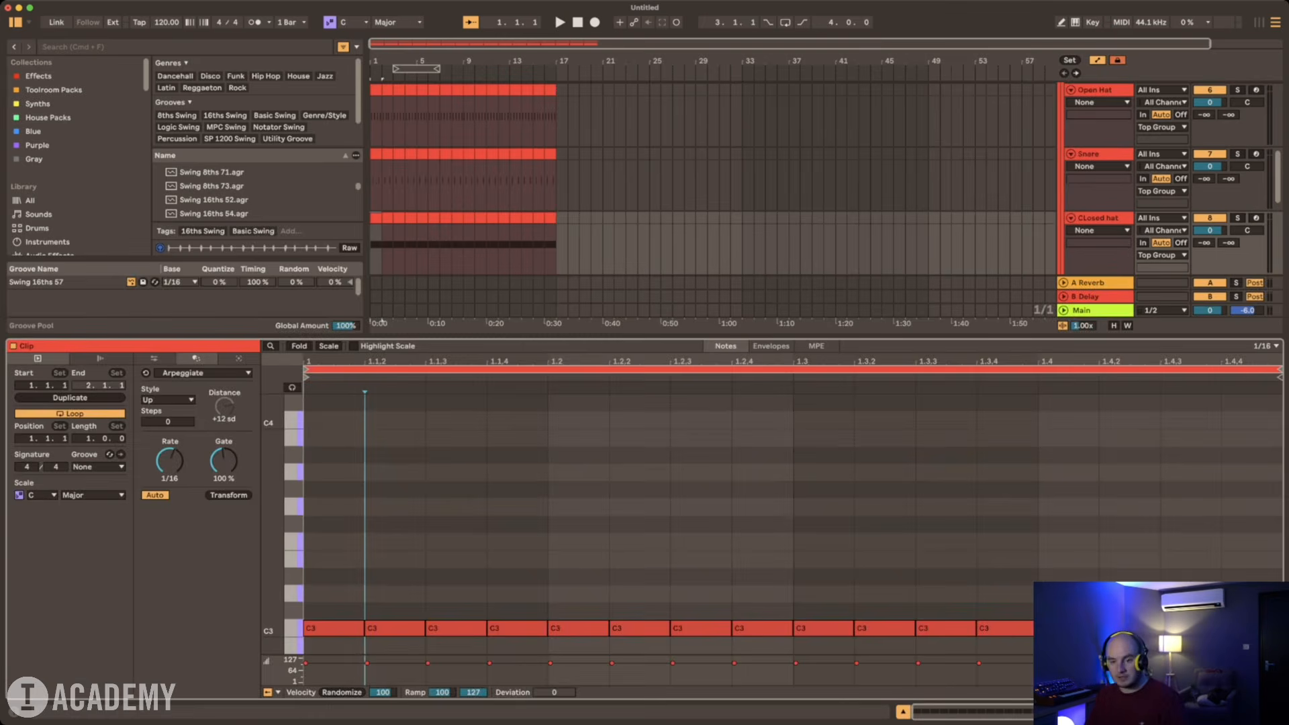
left_click(98, 466)
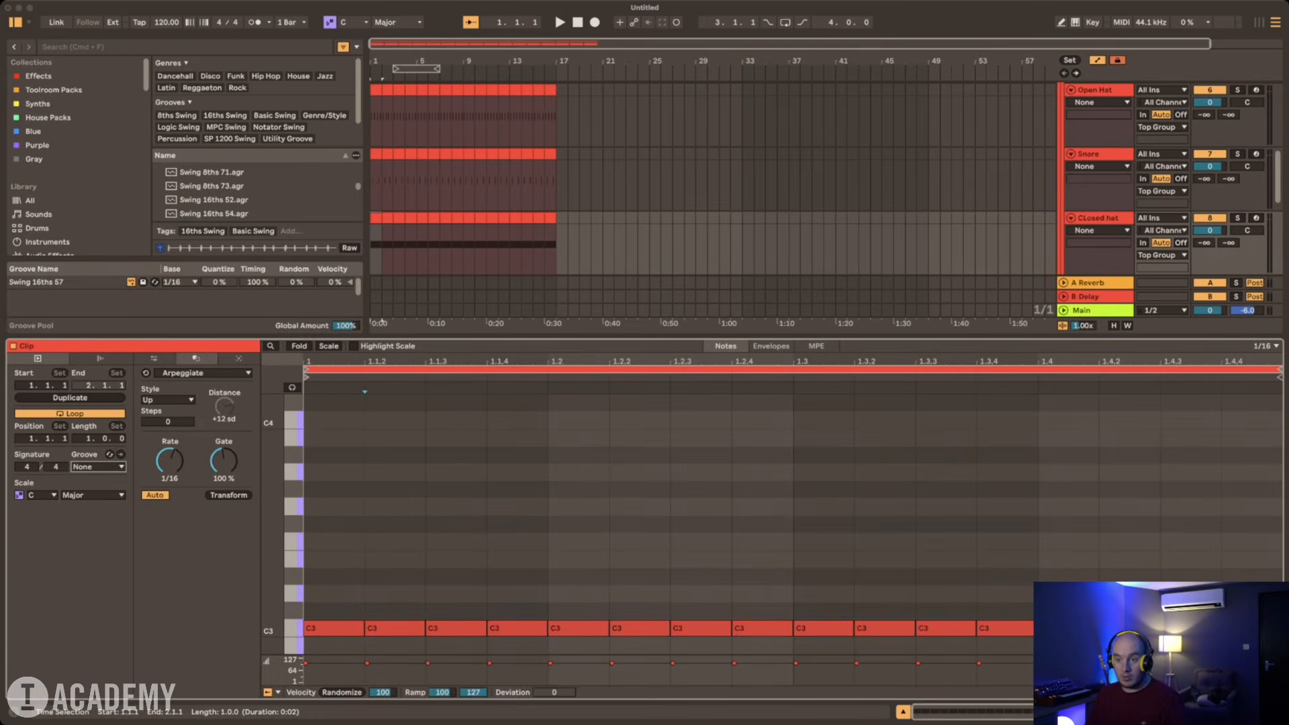
left_click(576, 128)
scroll(576, 128, "up", 4)
scroll(550, 195, "up", 5)
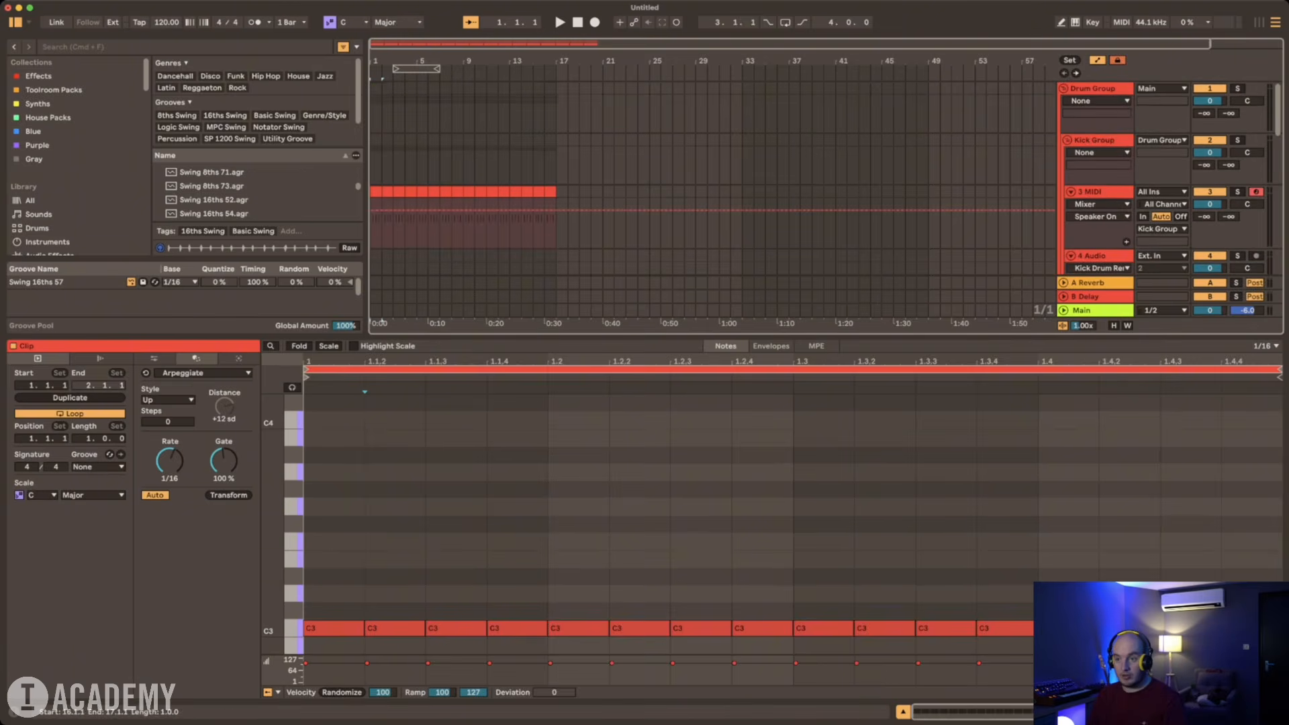
left_click(551, 192, "shift")
left_click(98, 466)
left_click(98, 480)
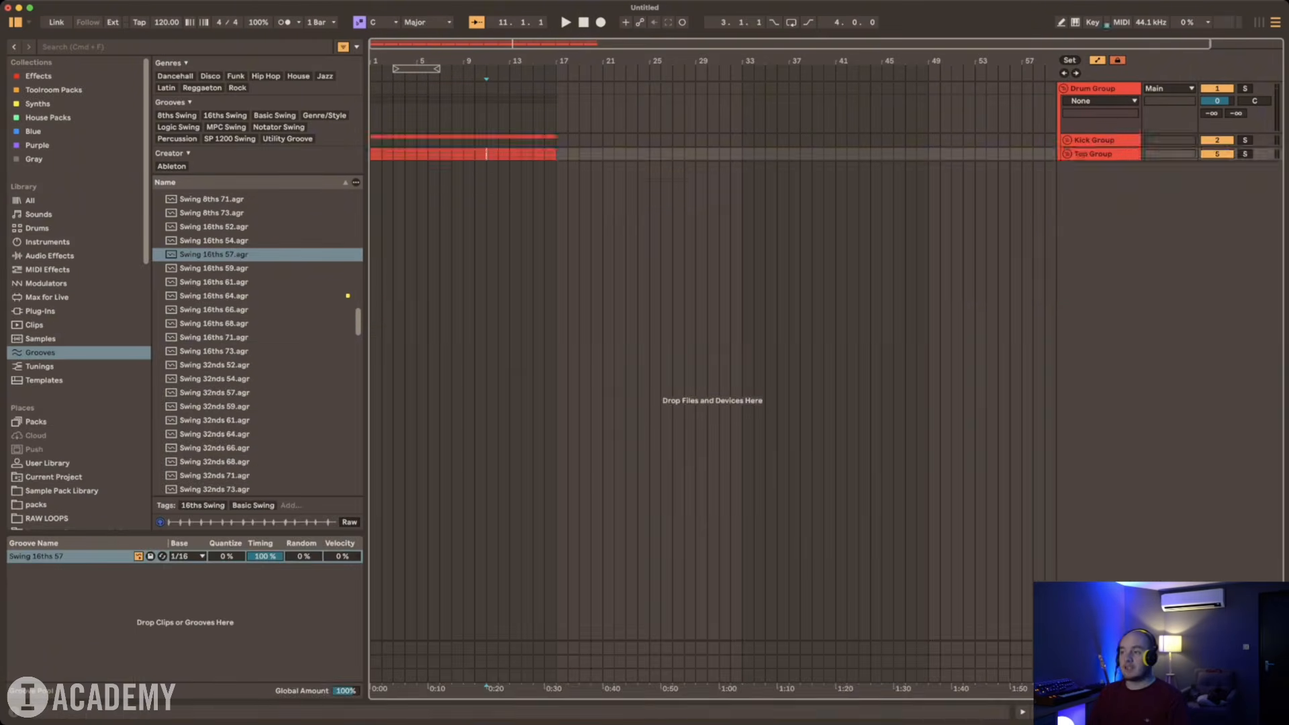
Step: Fold the Drum Group so its nested groups are hidden
left_click(1064, 88)
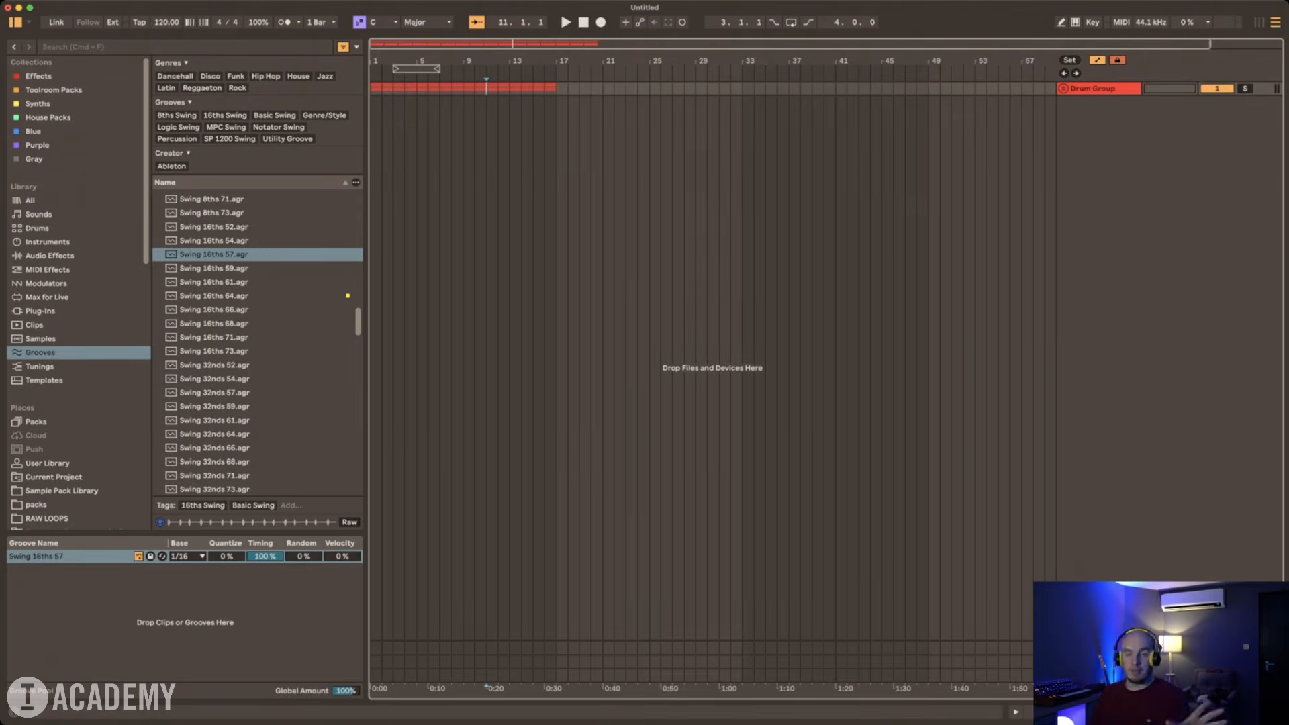
left_click(1064, 88)
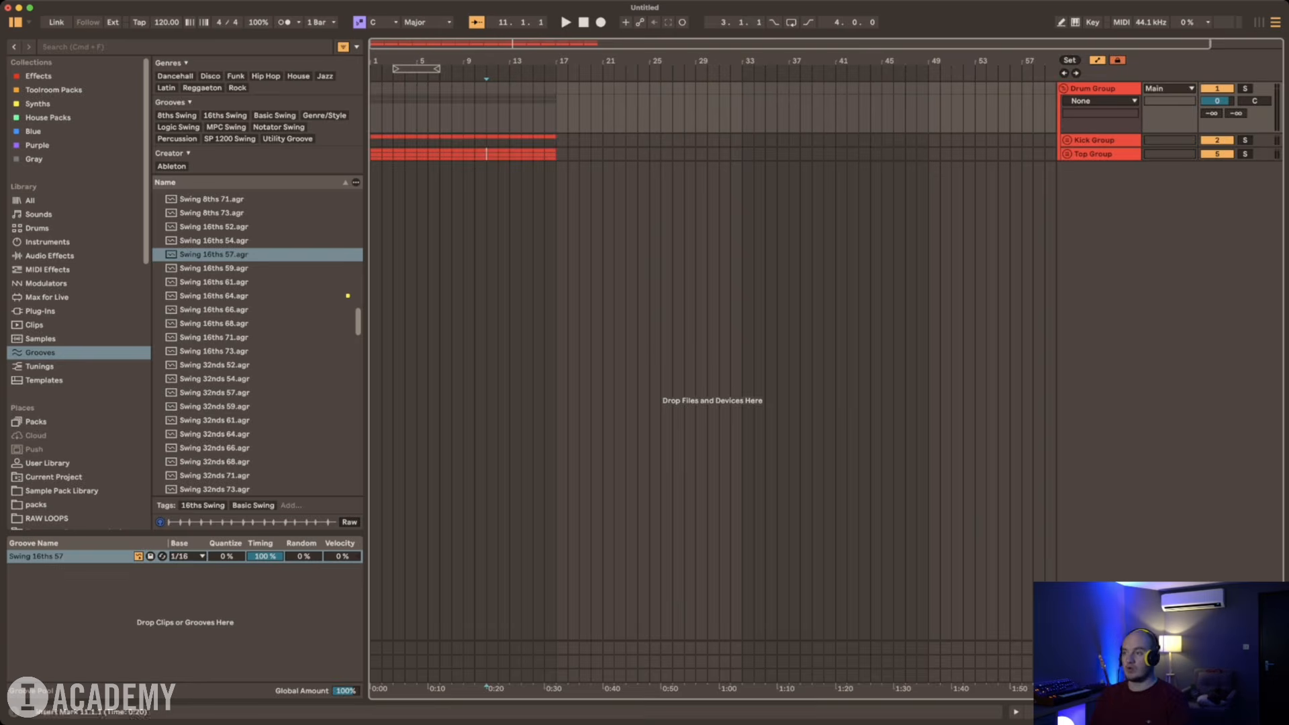
left_click(1063, 89)
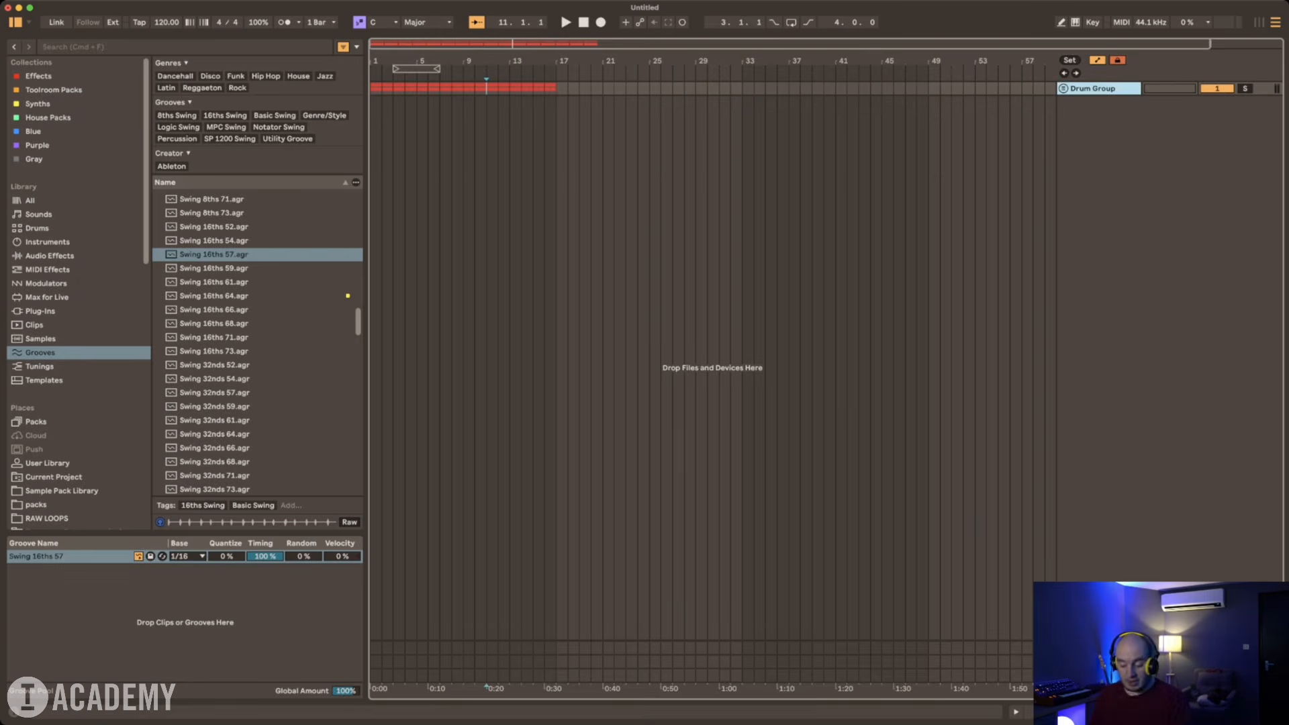
Step: Add two MIDI and two audio tracks below the Drum Group, with both MIDI tracks above the audio tracks
key("super+shift+t")
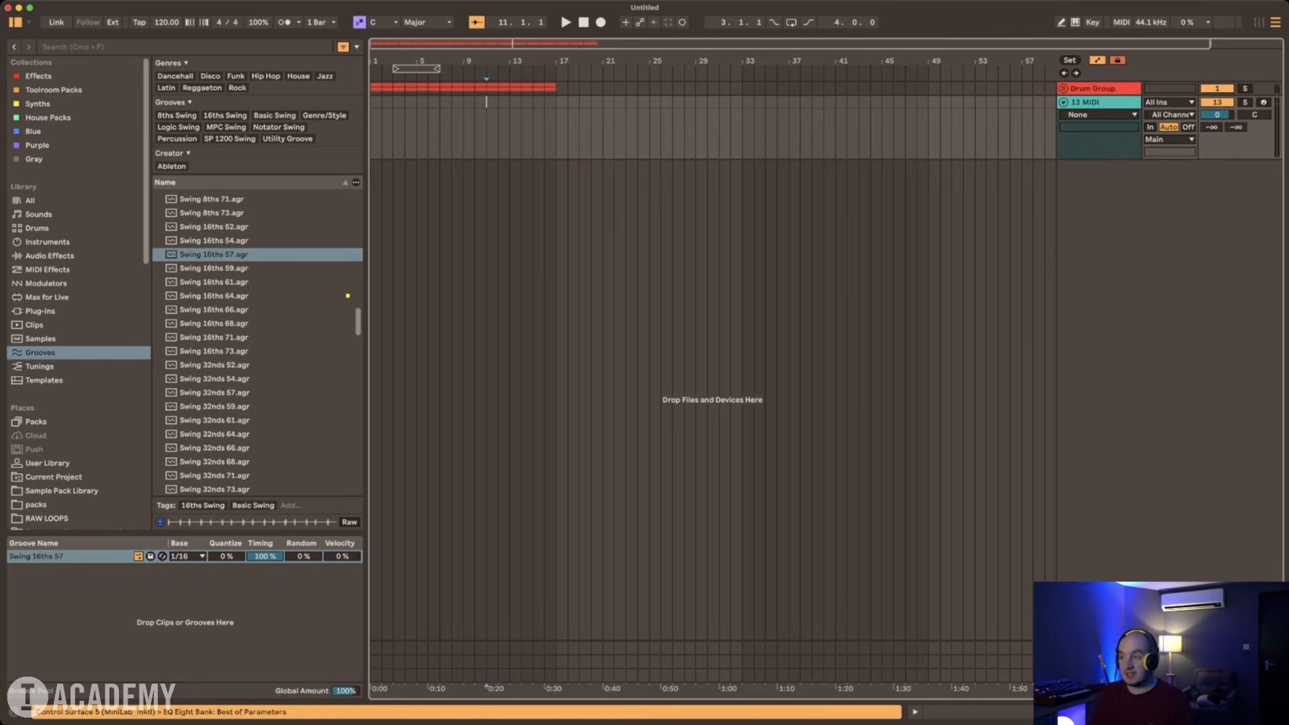
key("super+t")
key("super+t")
key("super+shift+t")
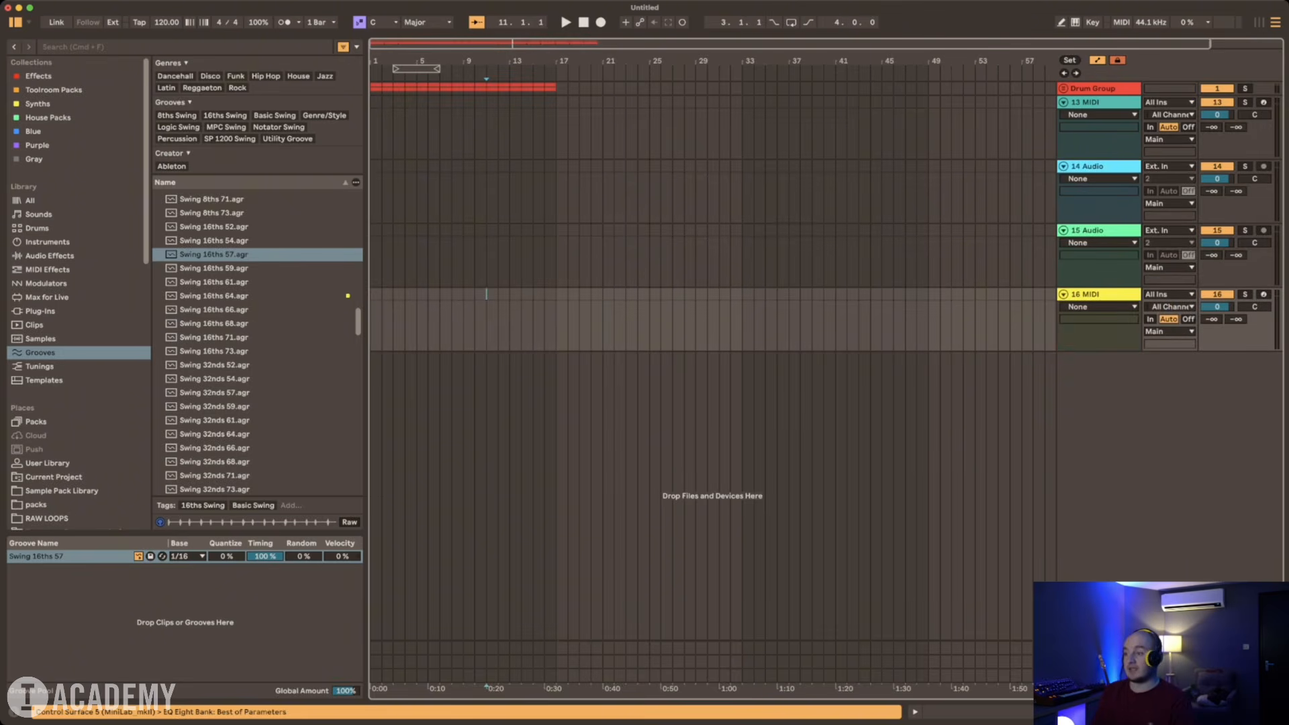
left_click_drag(1098, 294, 1099, 162)
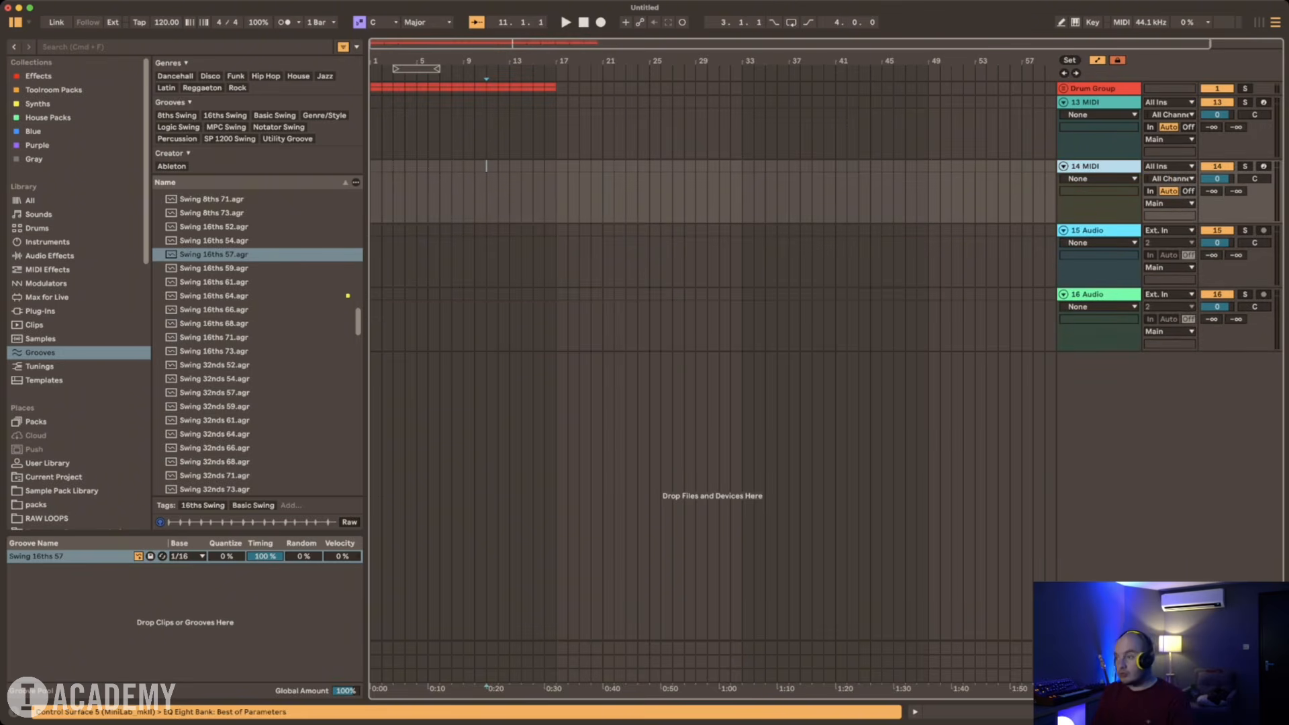
Step: Group the two new MIDI tracks and two new audio tracks together
left_click(1099, 102)
left_click(1098, 294, "shift")
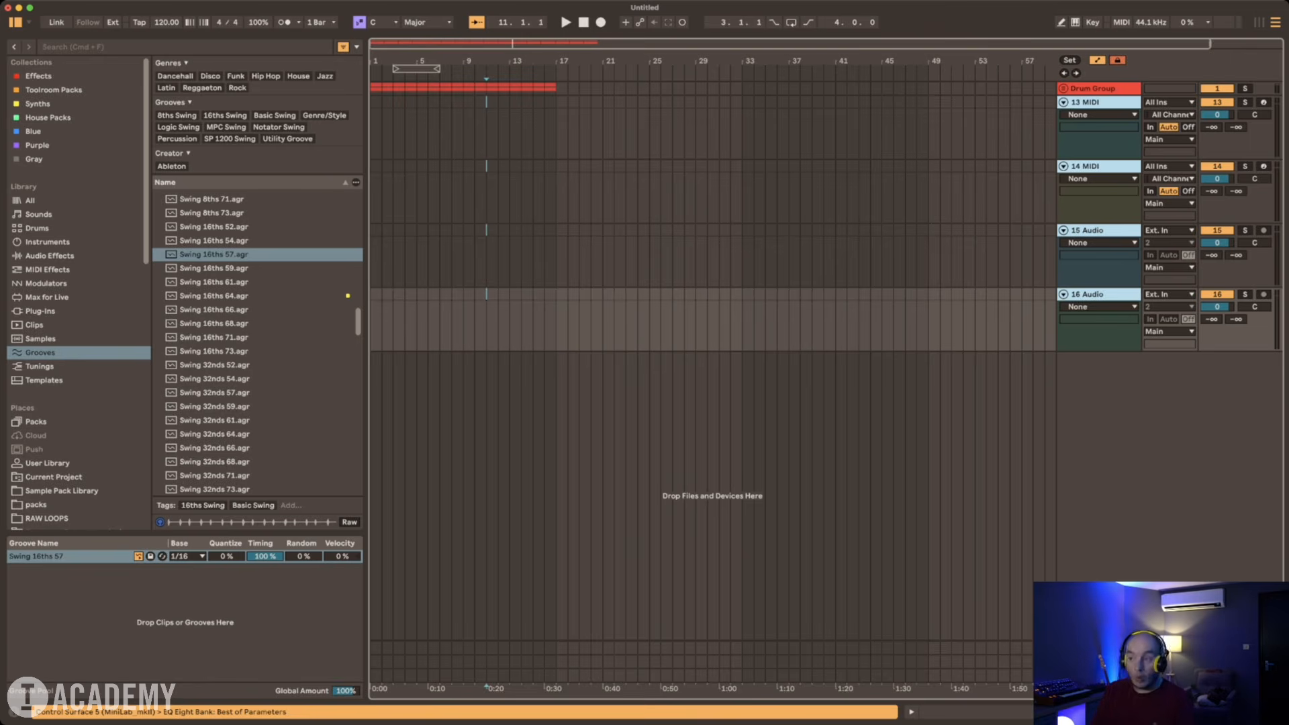
key("super+g")
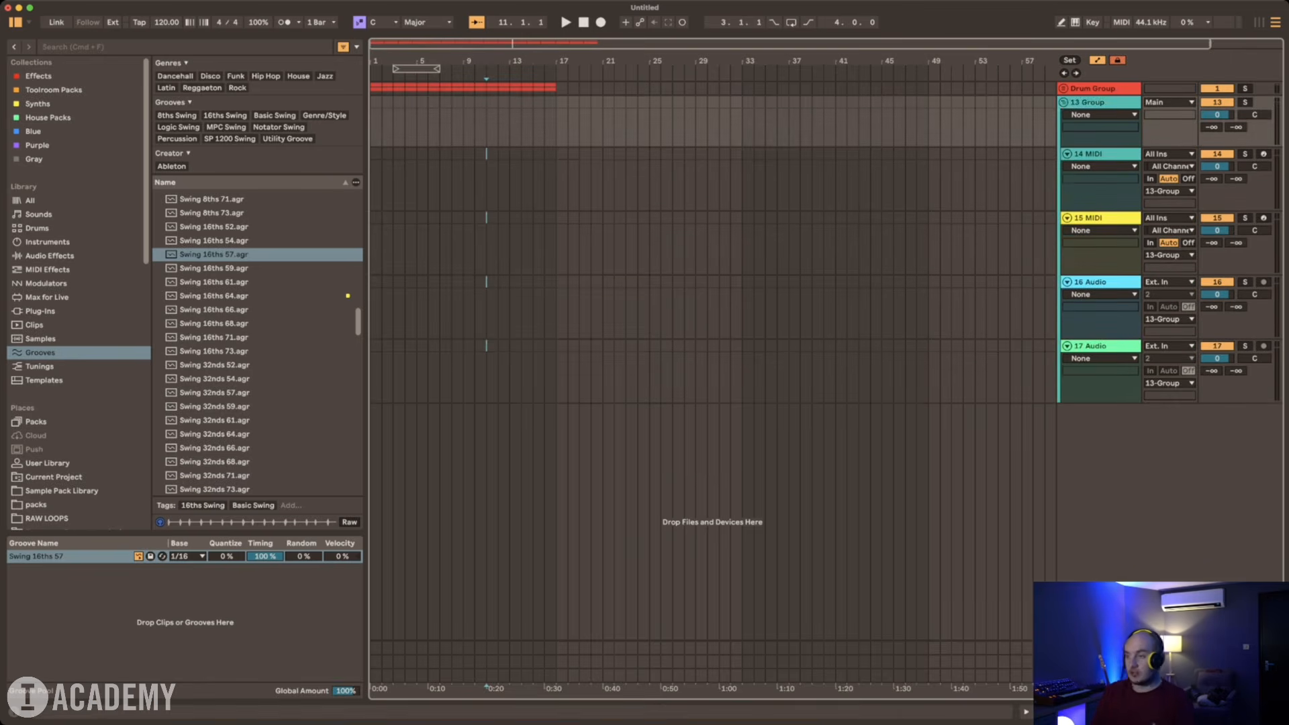
Step: Colour the new track group brown and apply that colour to all the tracks inside it
right_click(1099, 103)
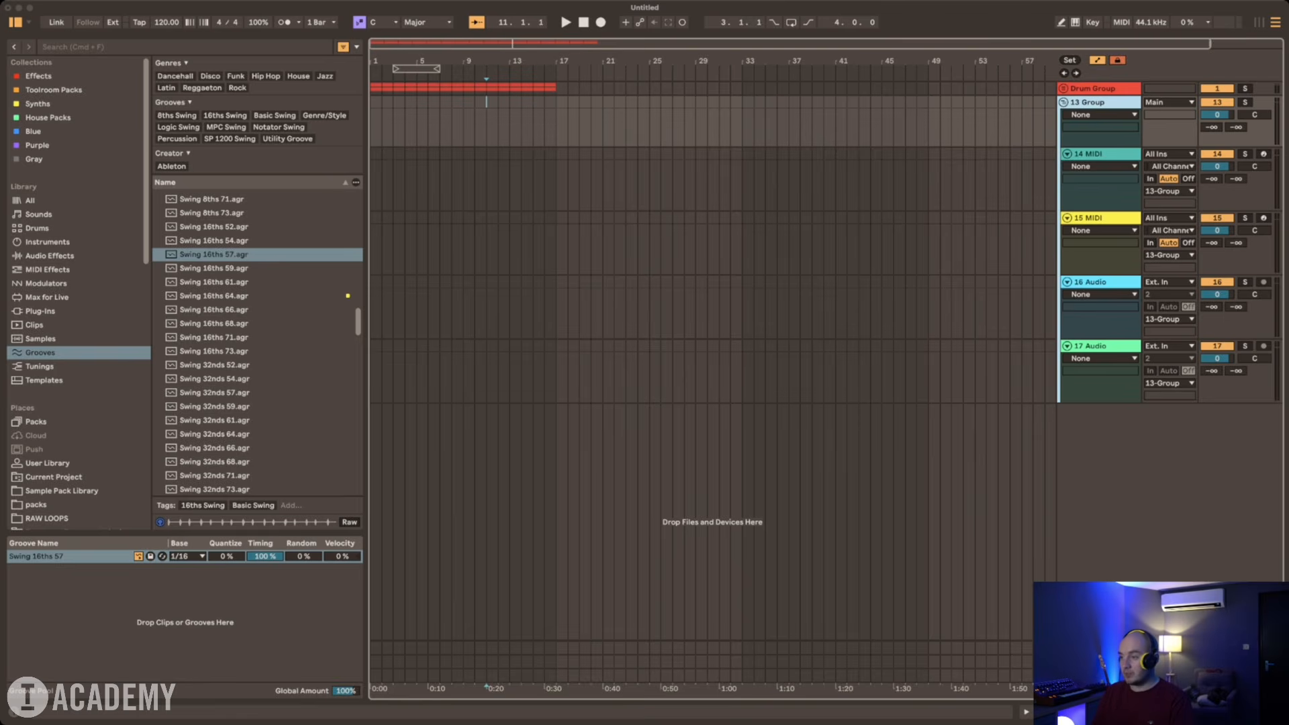
left_click(1134, 390)
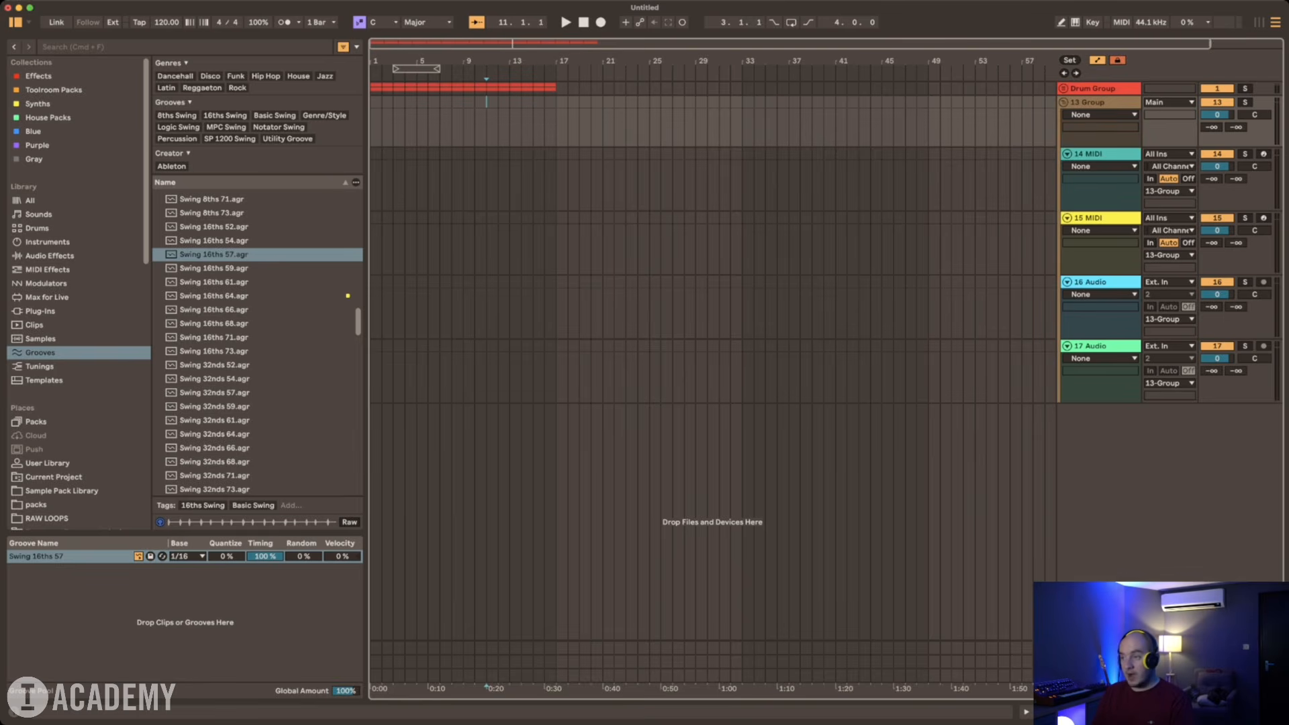
left_click(1141, 336)
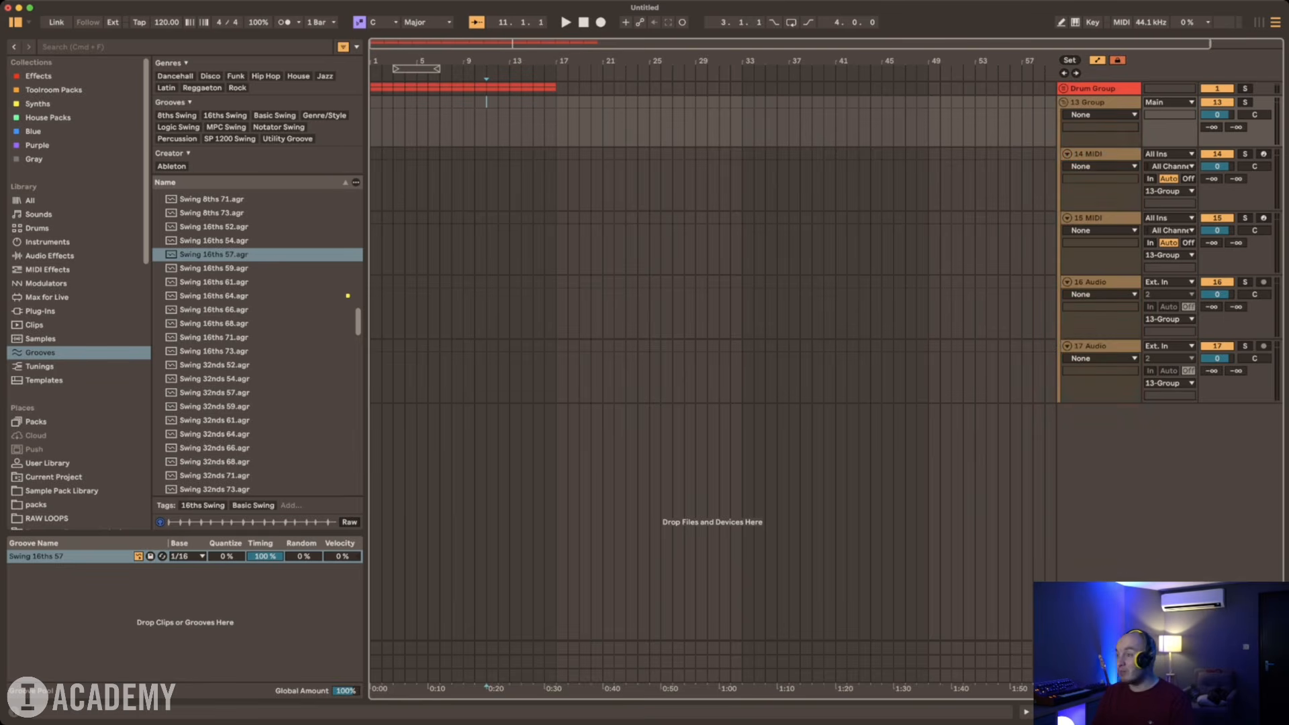
Step: Rename the brown track group as Bass Group
left_click(1098, 88)
left_click(1099, 102)
key("super+r")
type("Bass Group")
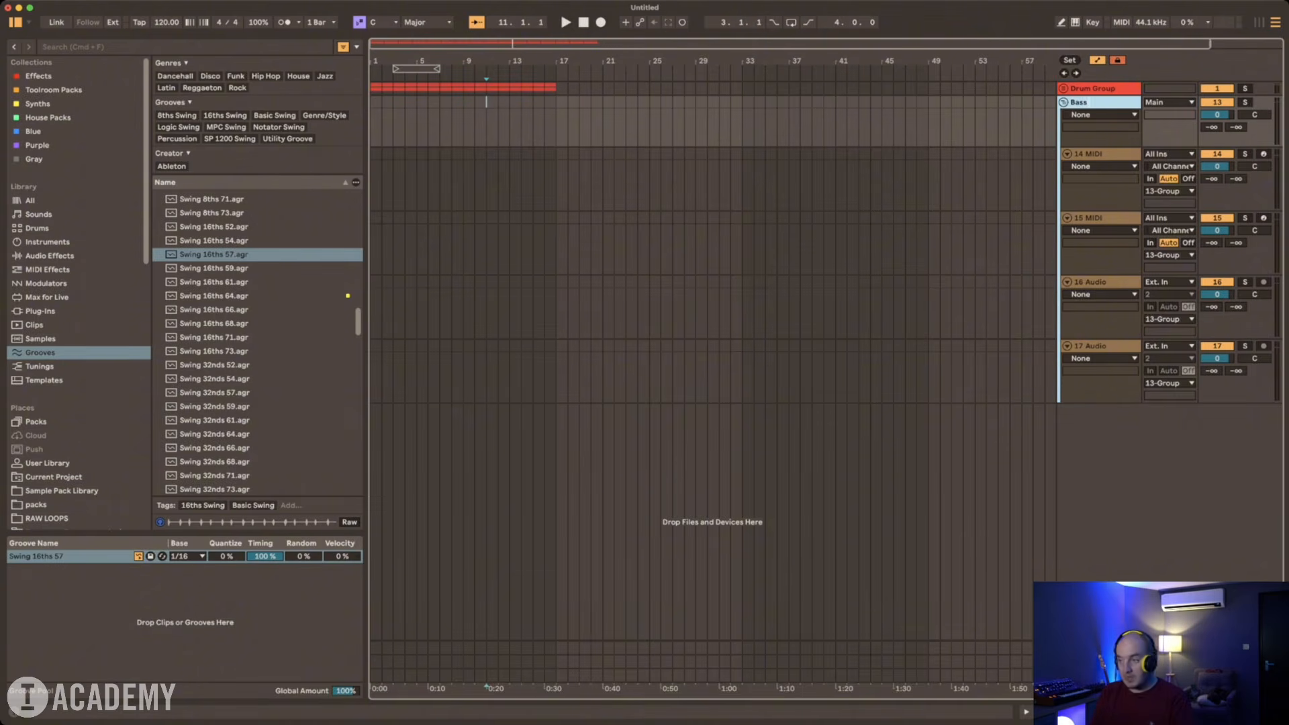
key("Return")
Step: Rename the two MIDI tracks in the Bass Group as Rees Bass and Sub
left_click(1098, 154)
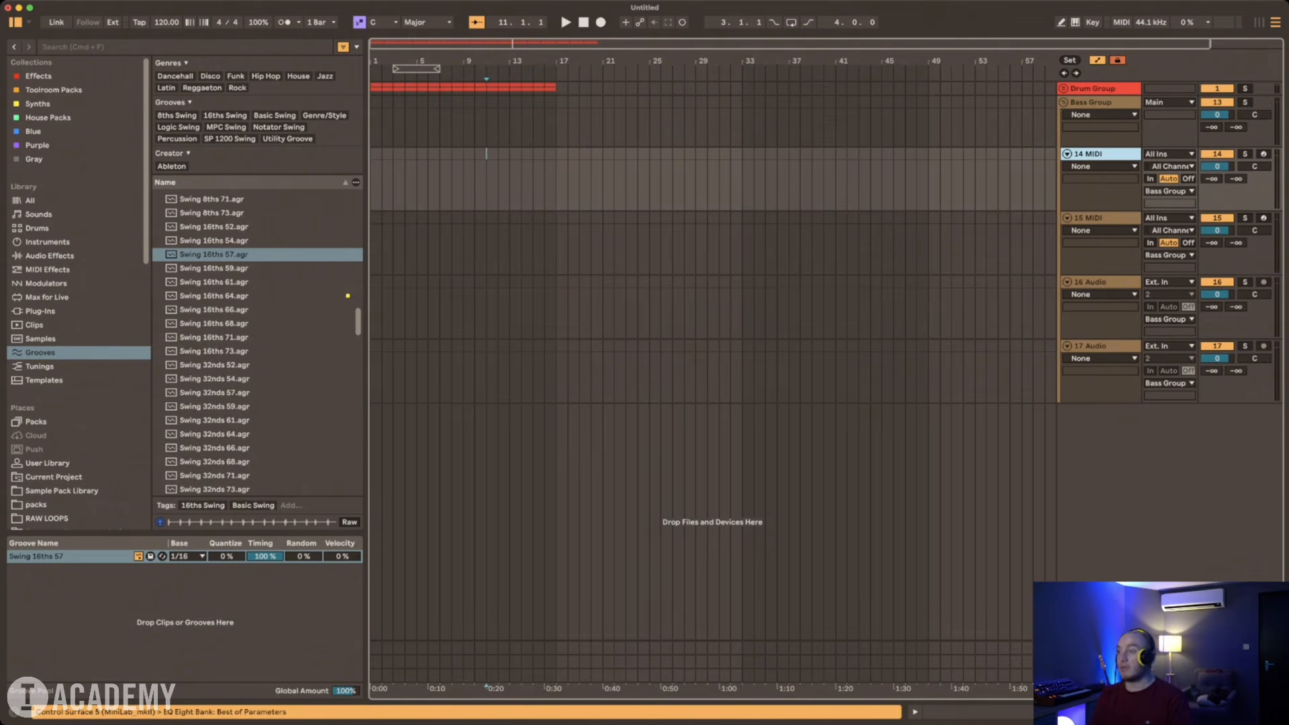
key("super+r")
type("Rees")
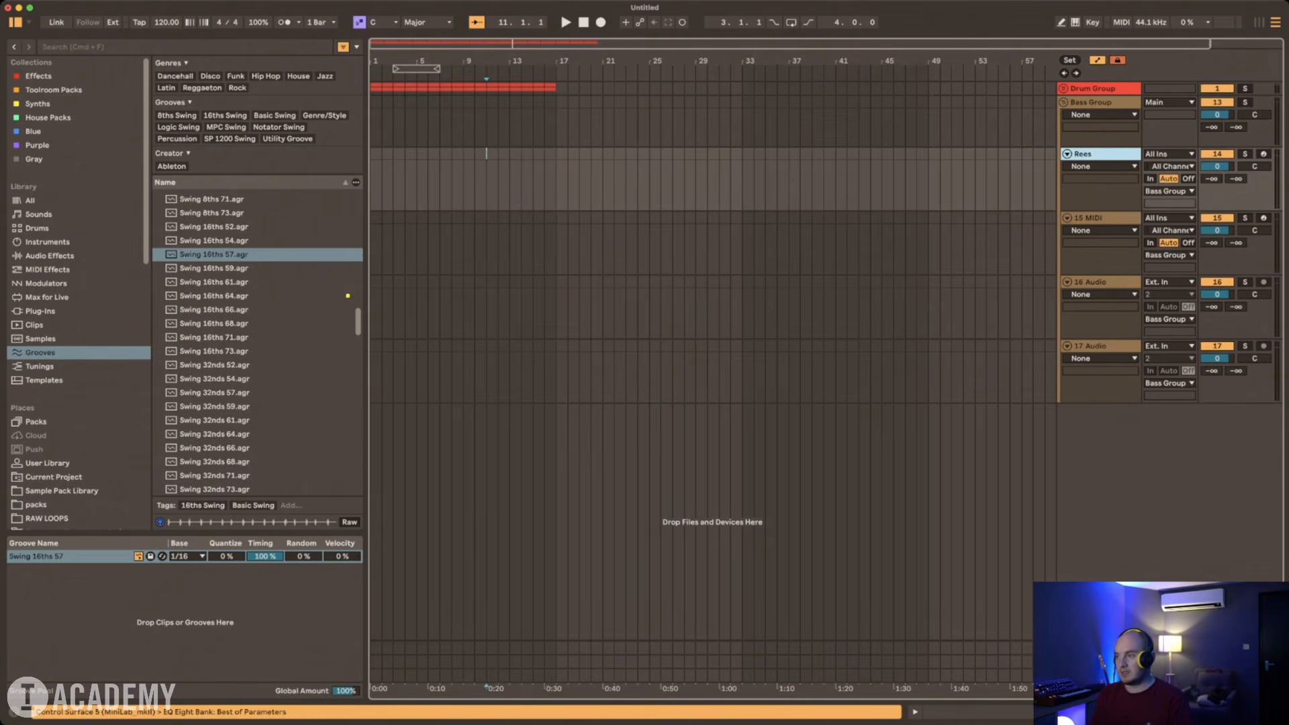
type(" Bass")
key("Tab")
type("Sub")
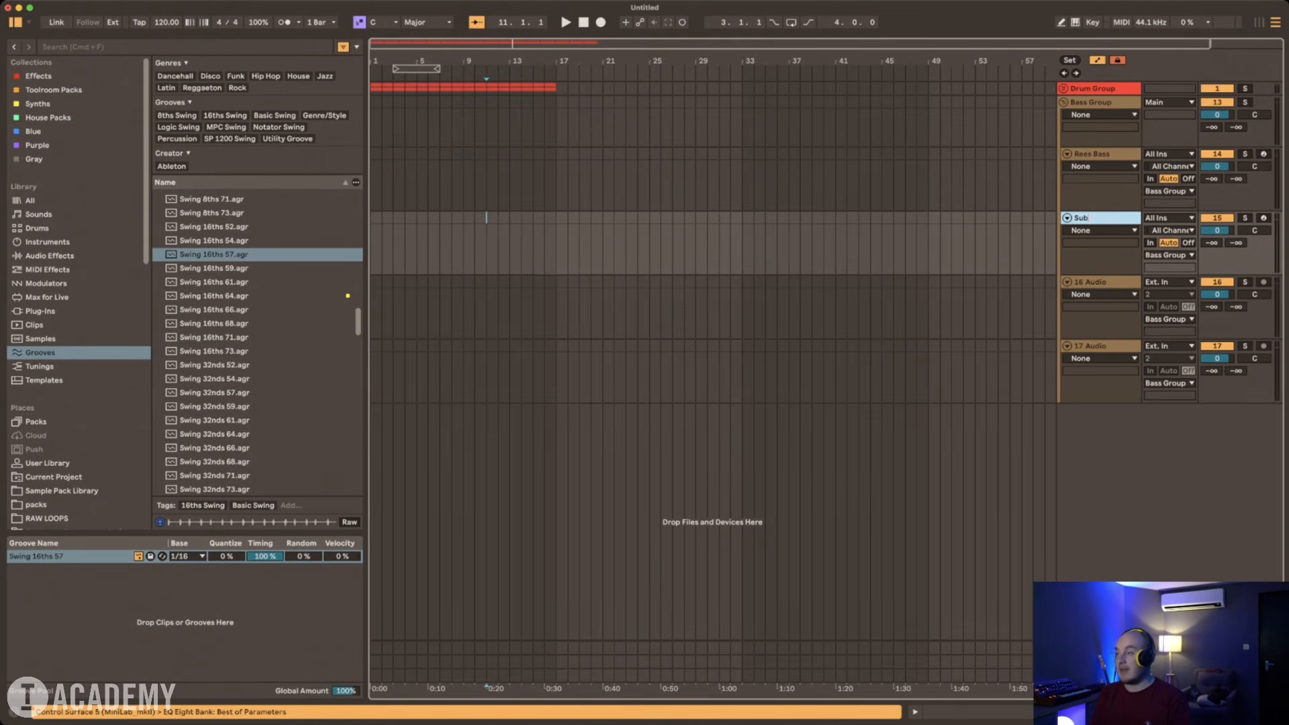
key("Return")
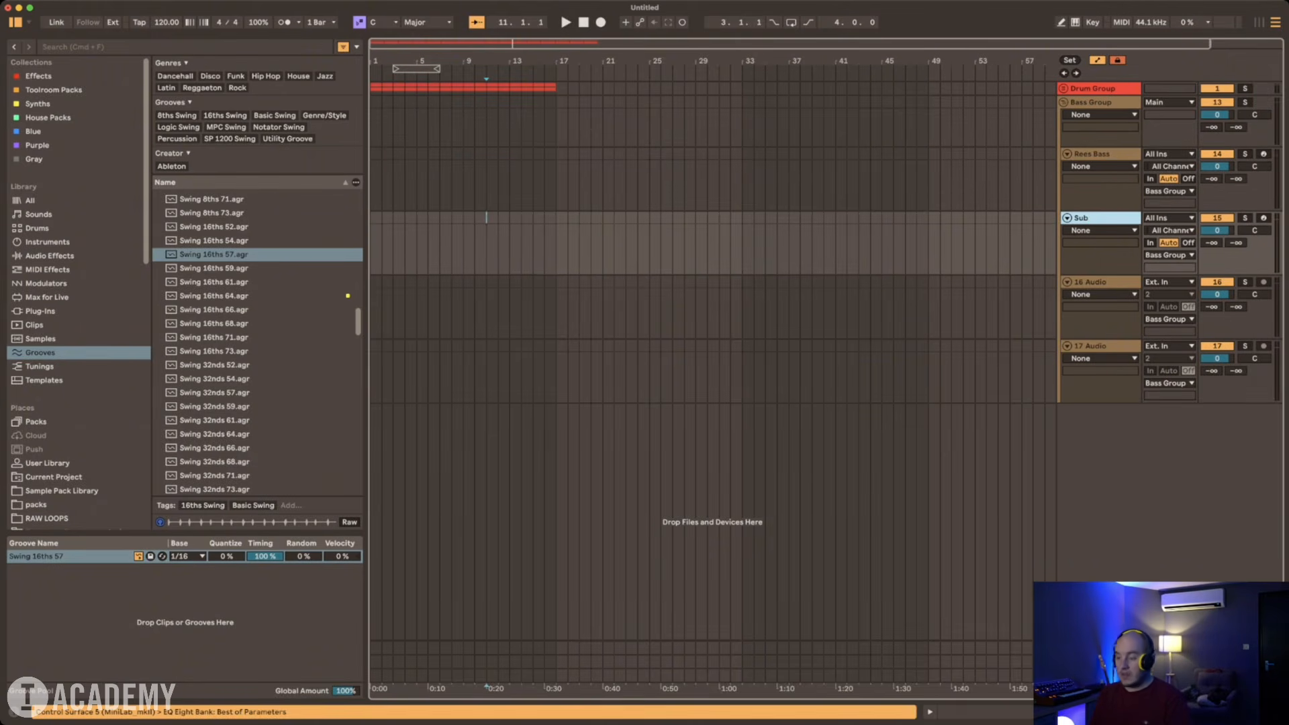
Step: Add a third MIDI track below Sub in the Bass Group and name it Serum
key("super+shift+t")
key("super+r")
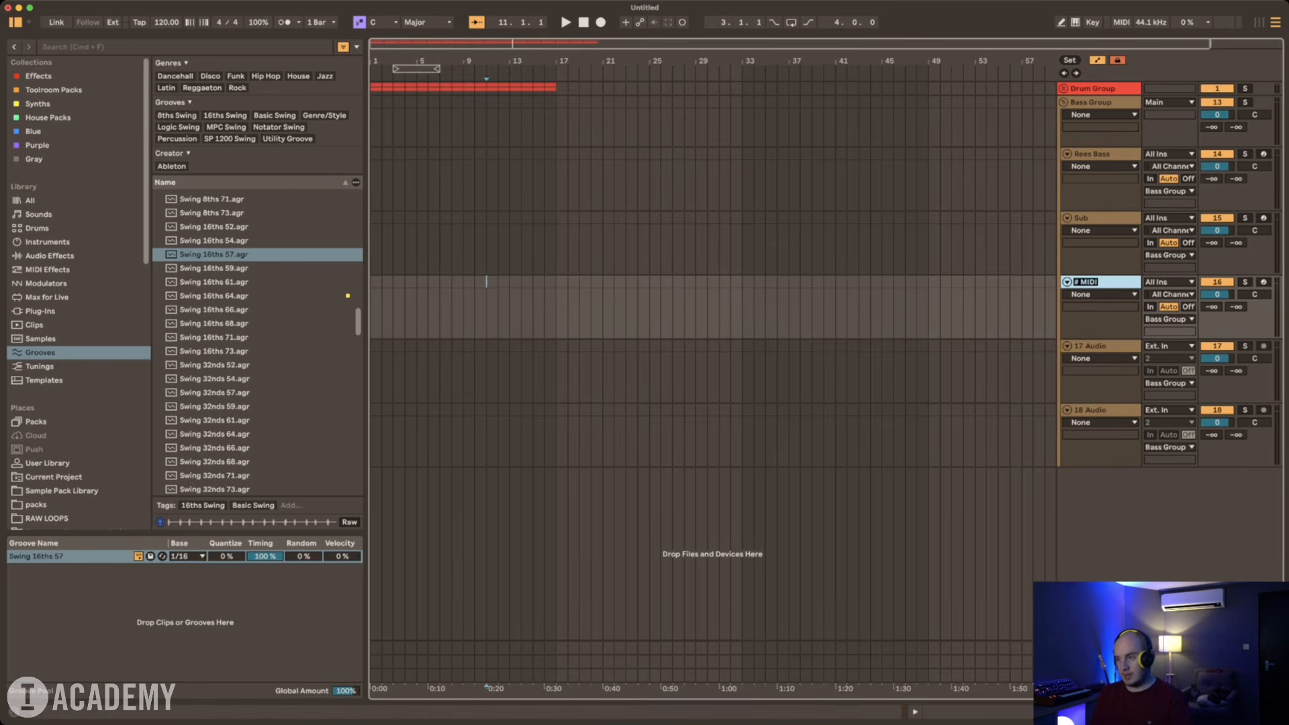
type("Serum")
key("Return")
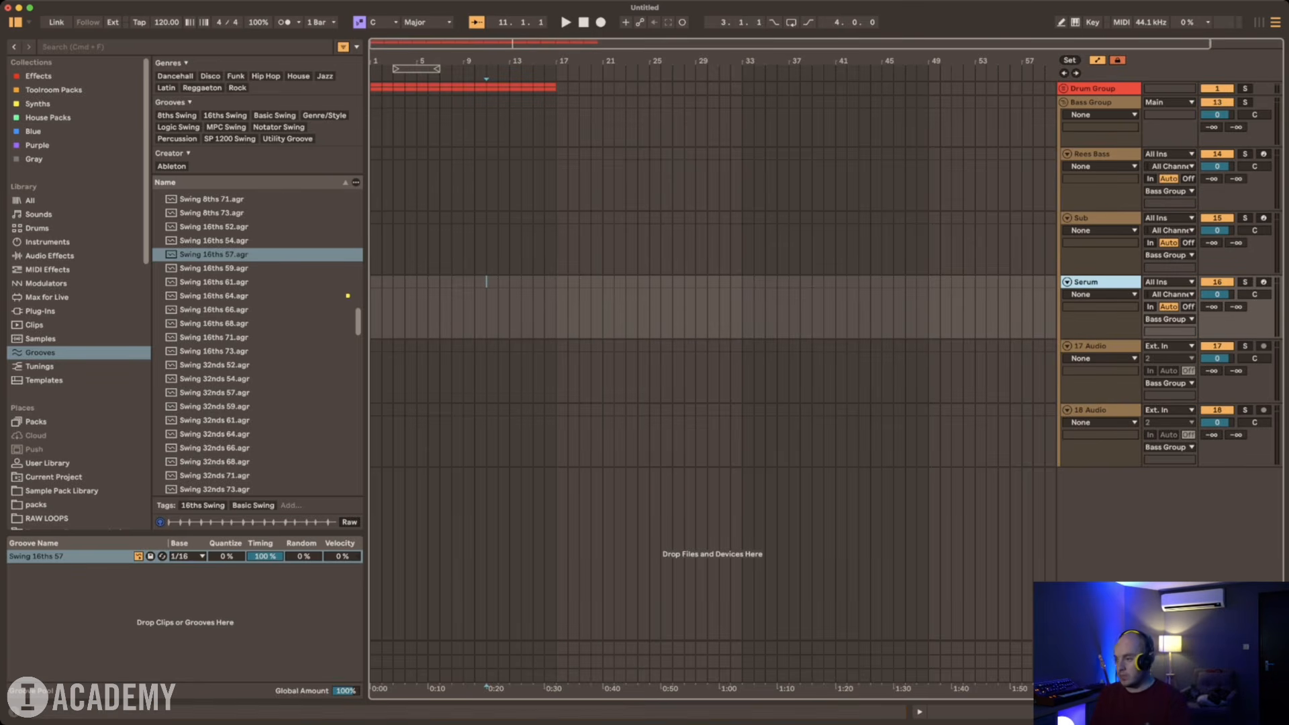
Step: Select the Rees Bass track and search the browser for "rees"
key("Down")
key("Up")
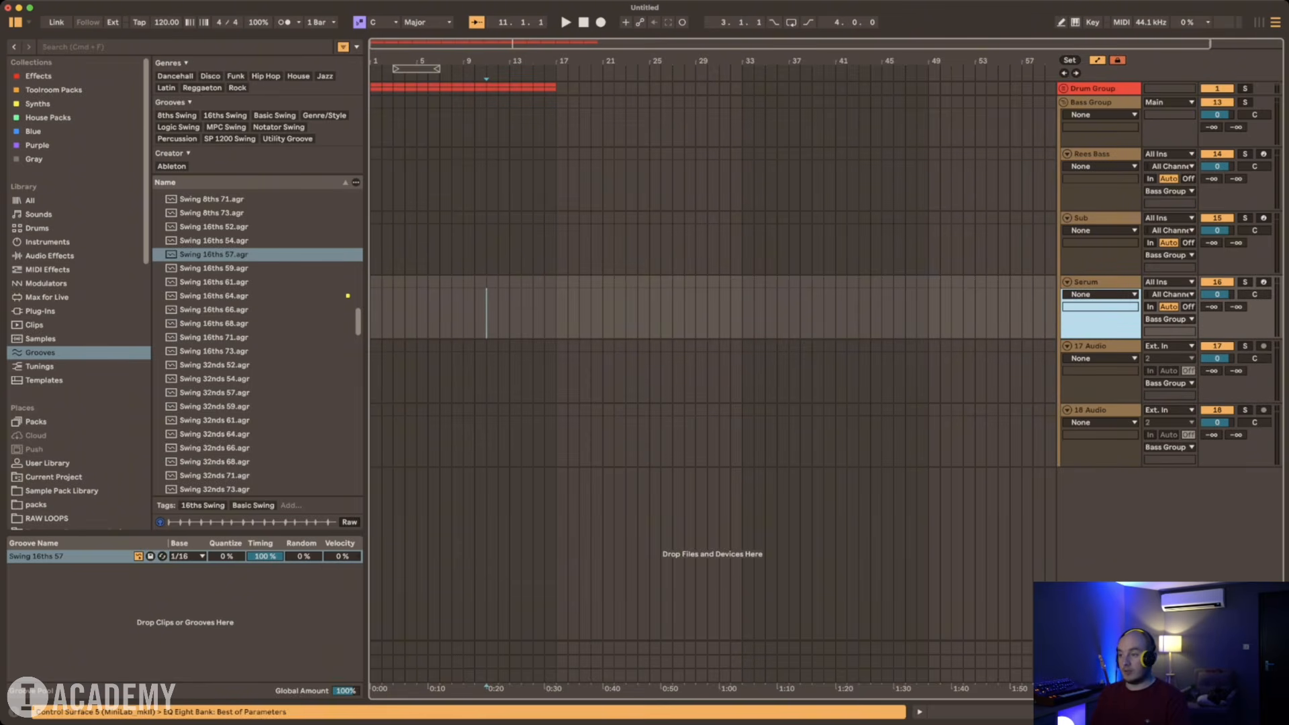
key("Up")
key("Up")
key("Up")
key("Down")
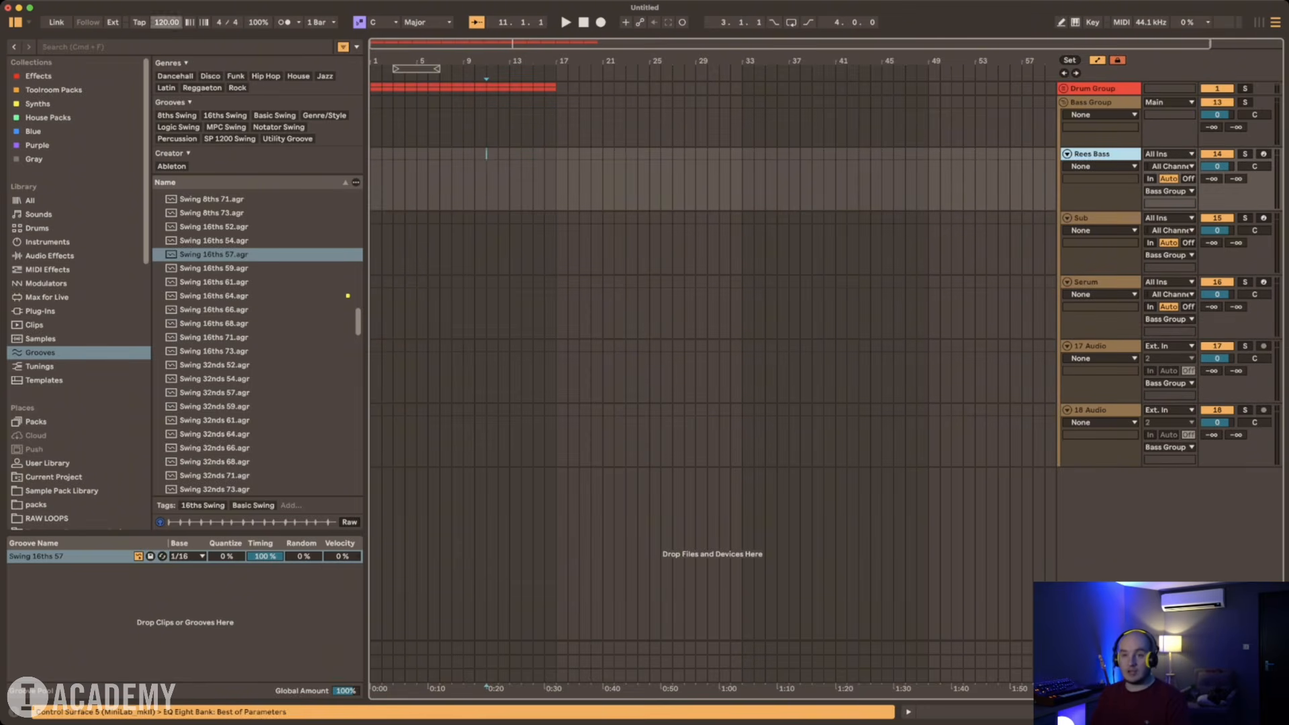
key("super+f")
type("rees")
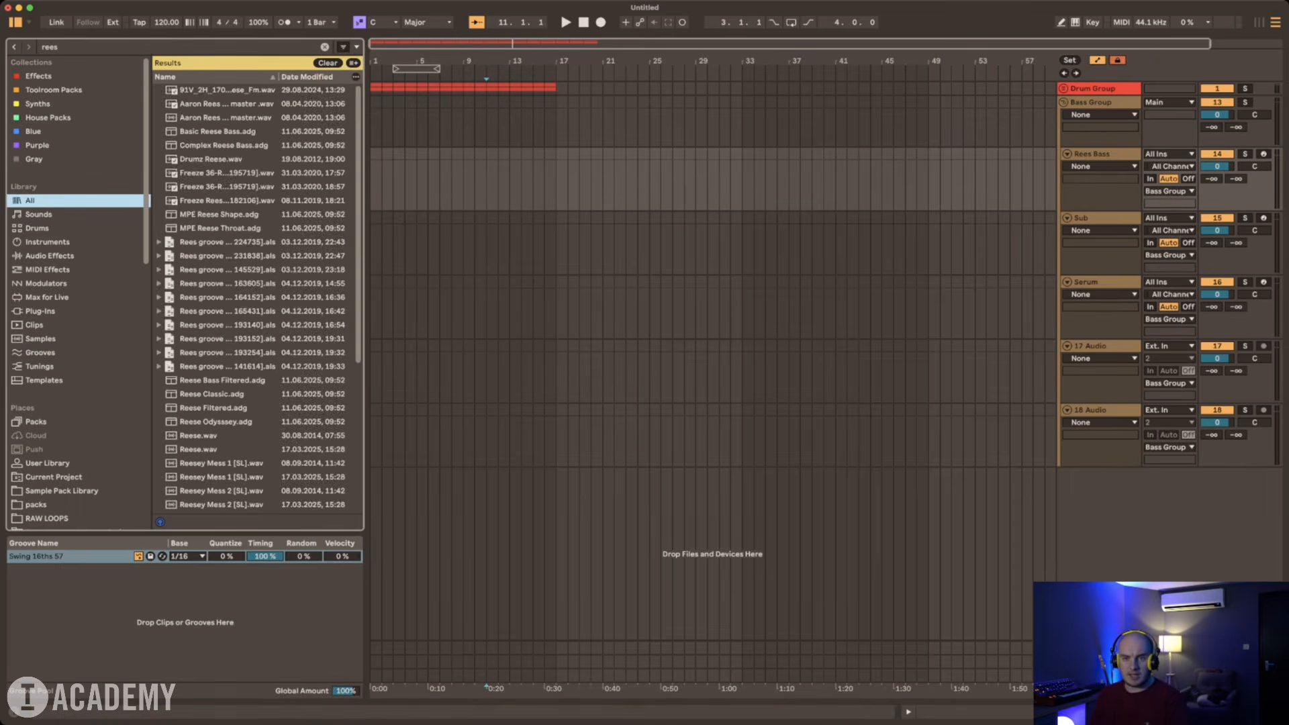
Step: Find Serum 2 in the Synths collection by searching "ser" and load it onto the Rees Bass track
left_click(38, 103)
key("super+f")
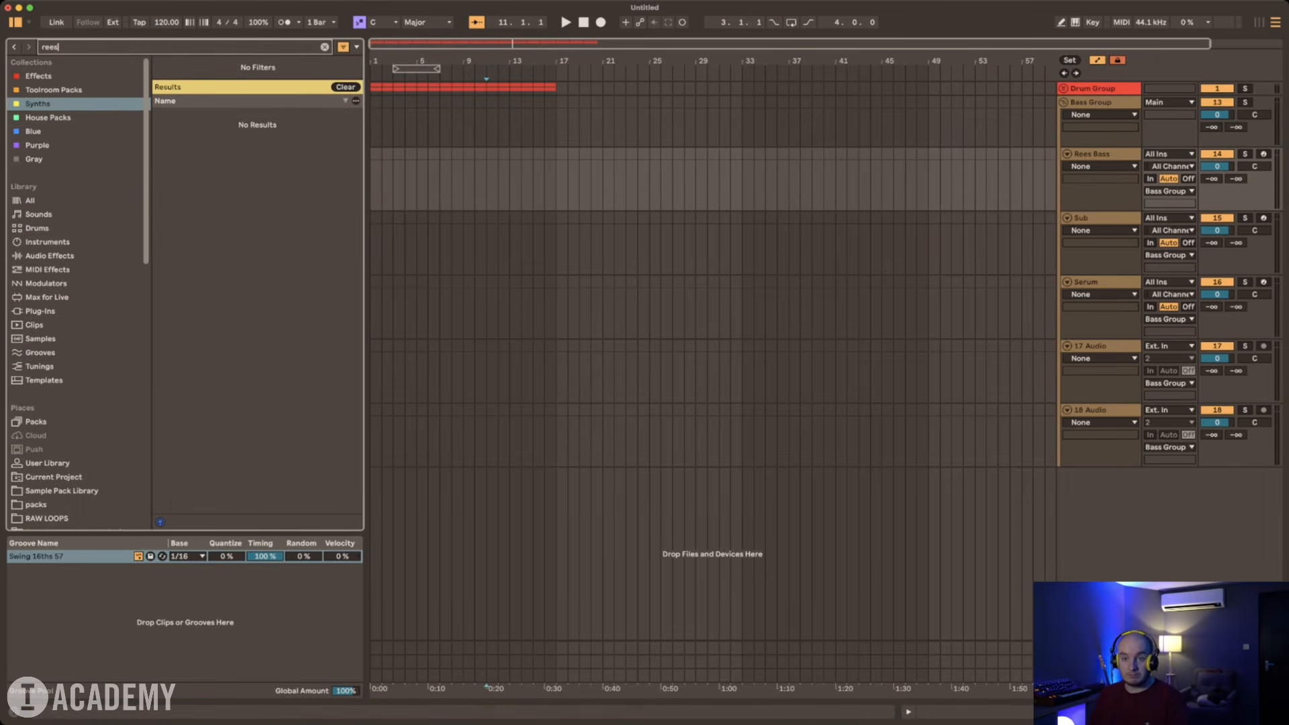
key("BackSpace")
key("BackSpace")
key("BackSpace")
key("BackSpace")
type("ser")
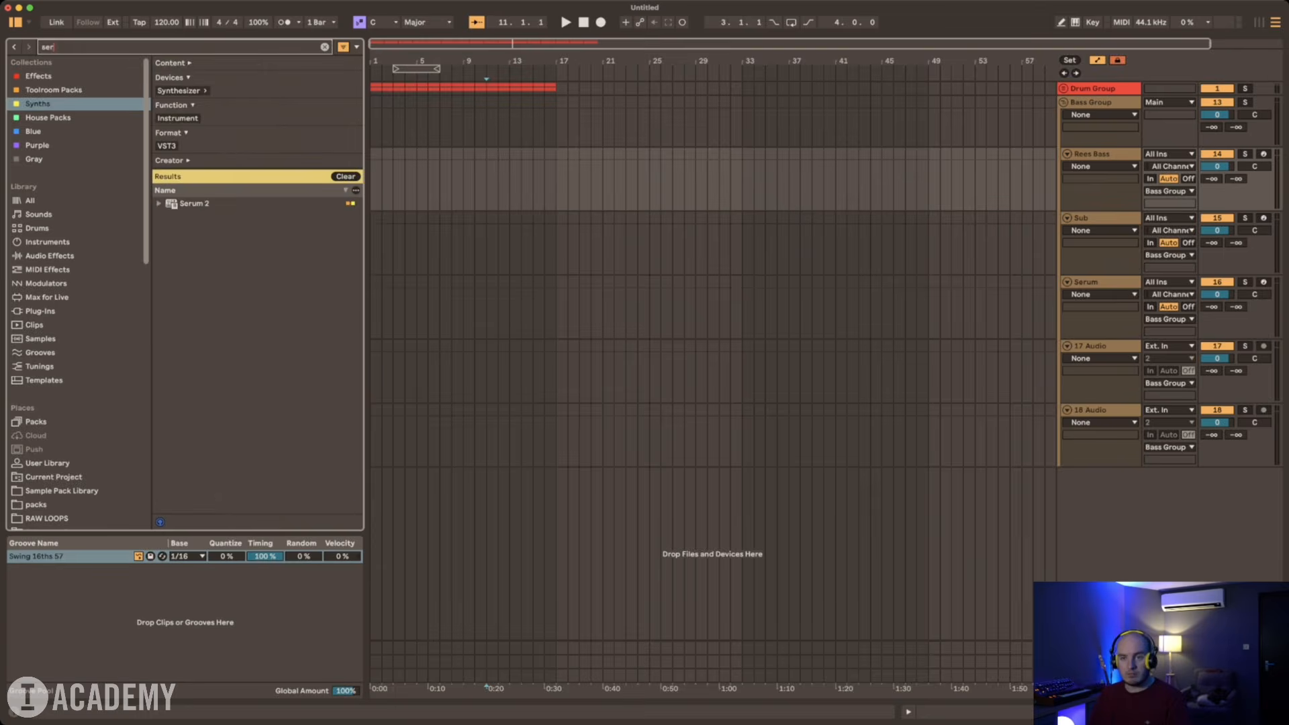
key("Down")
key("Return")
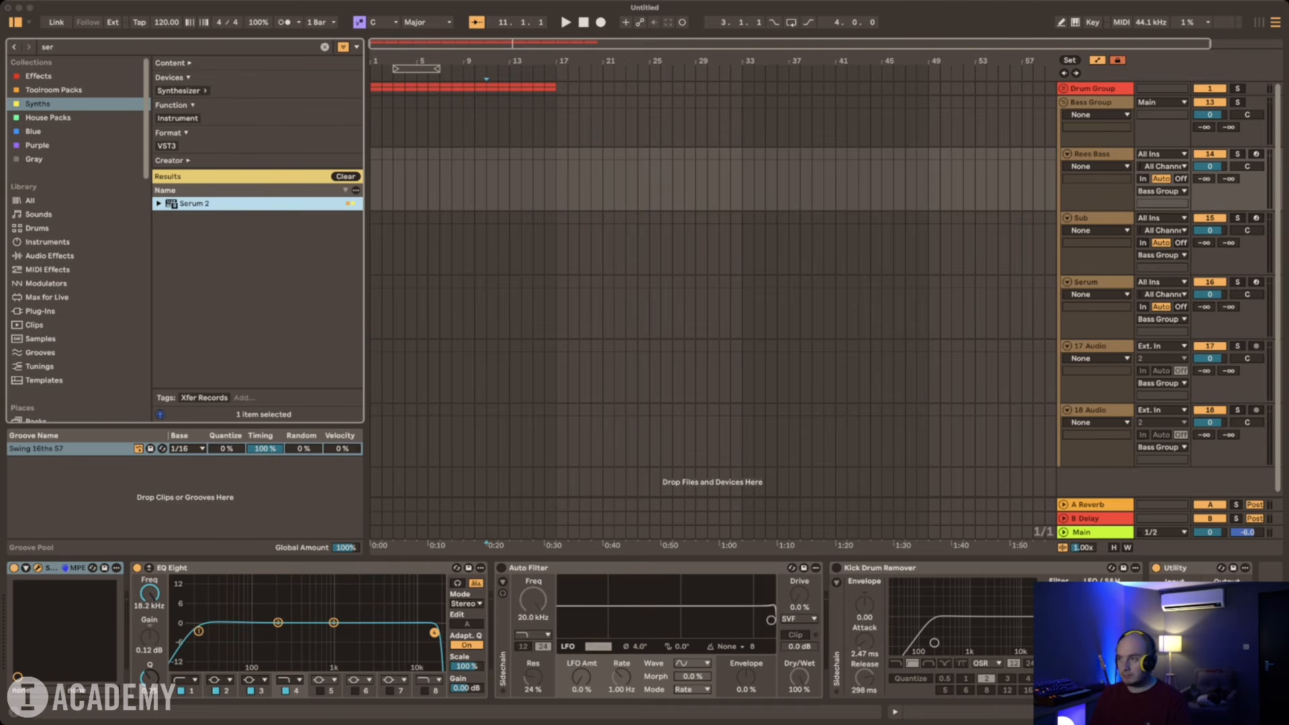
Step: Enable the computer MIDI keyboard and arm the Rees Bass track to audition Serum 2 one octave lower
left_click(1075, 22)
left_click(1256, 153)
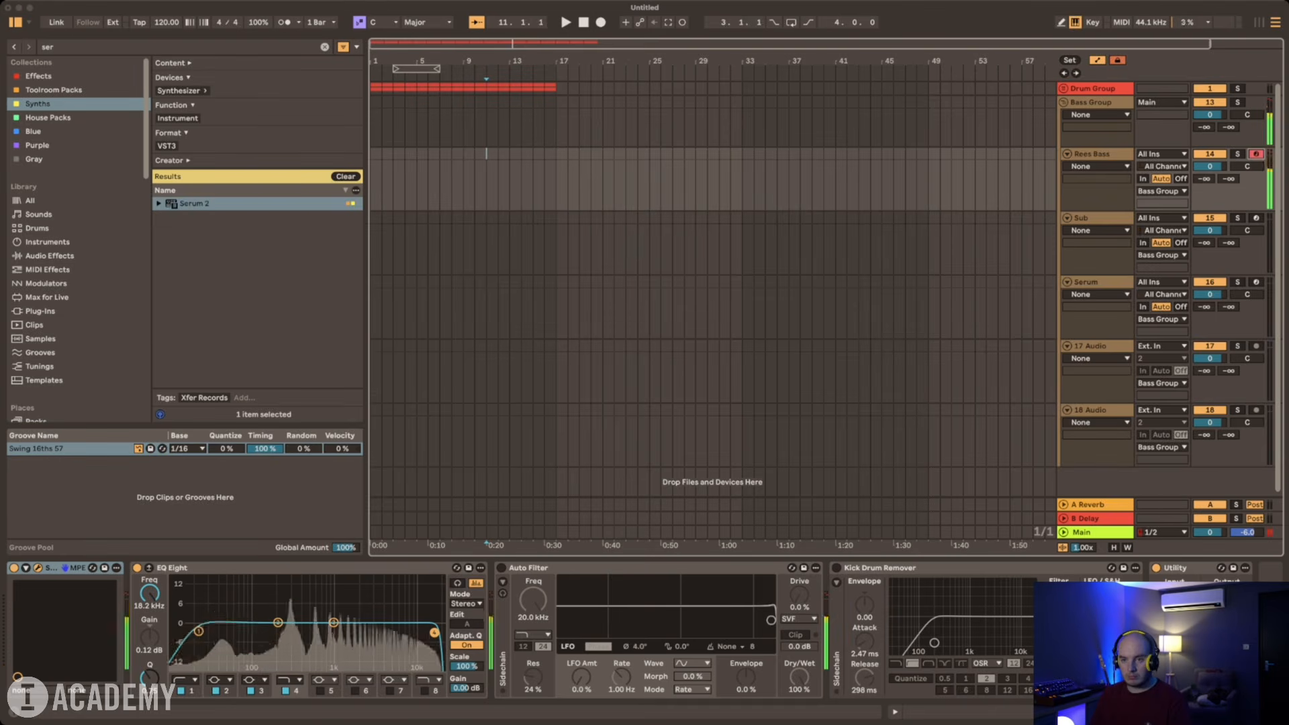
key("z")
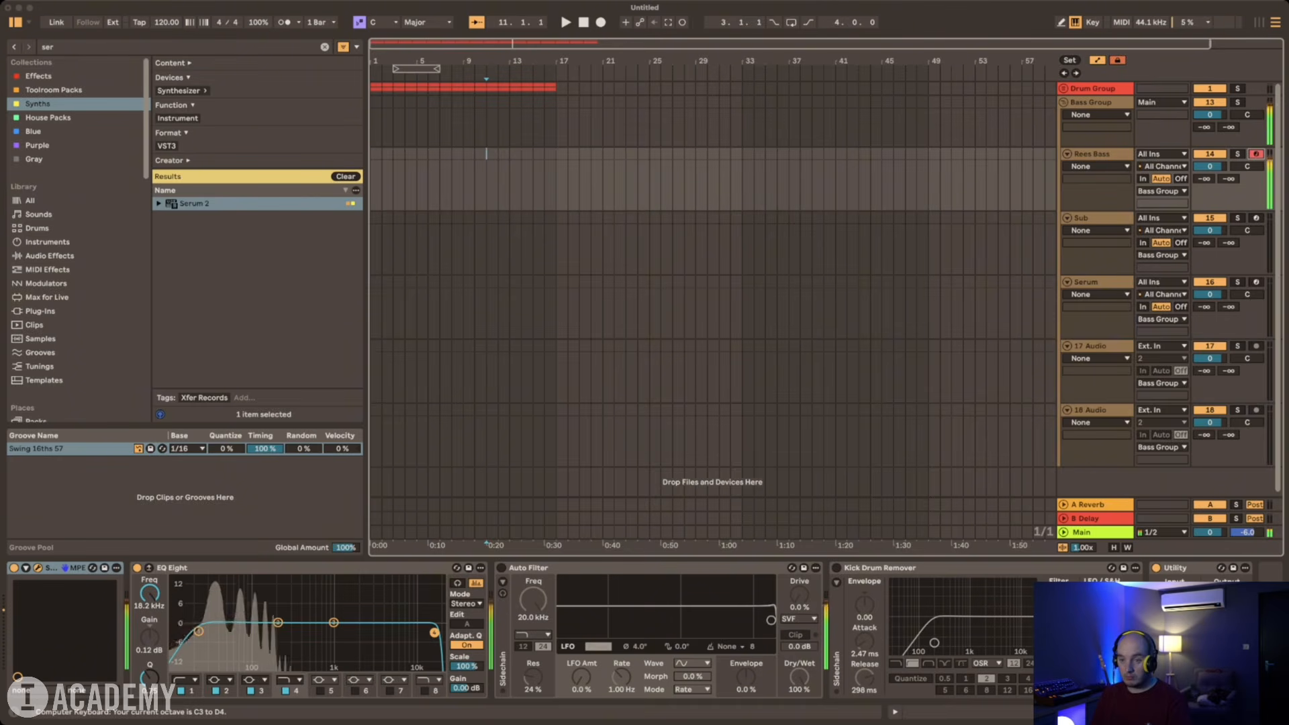
key("super+w")
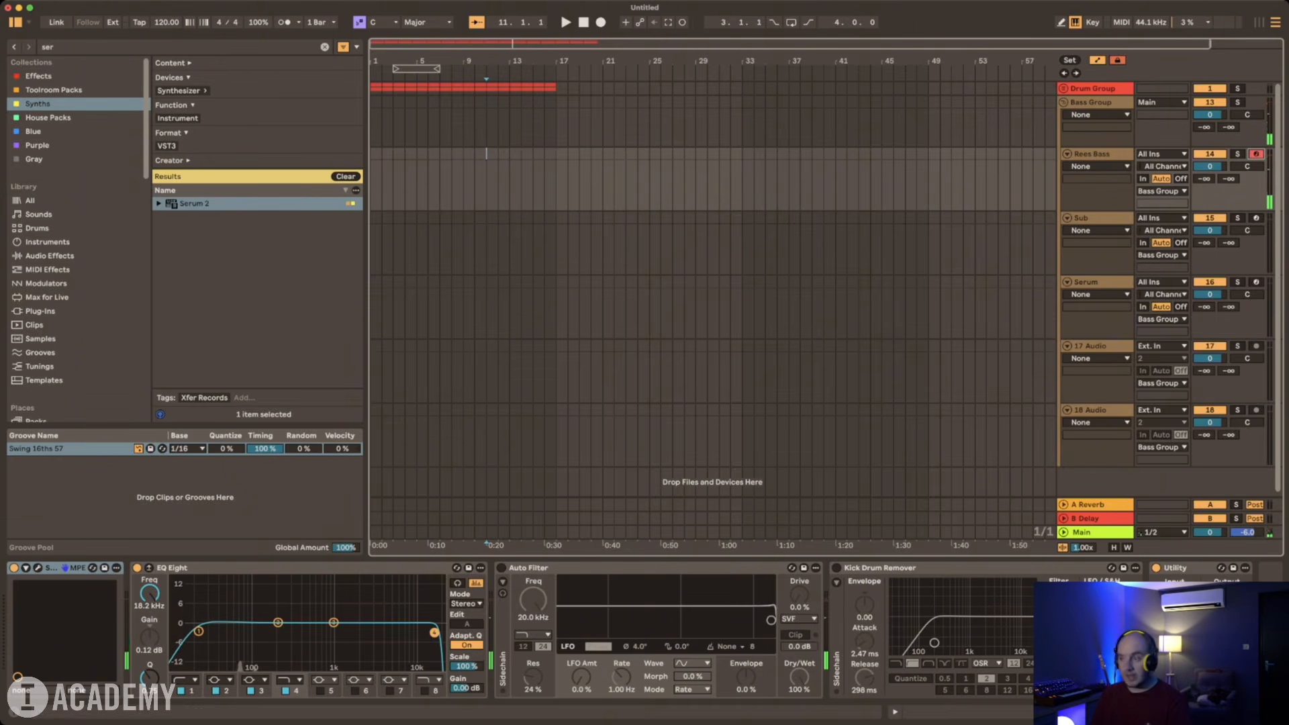
Step: Search the Synths collection for "basic" and load Basic Sub Sine.adg onto the Sub track
key("Down")
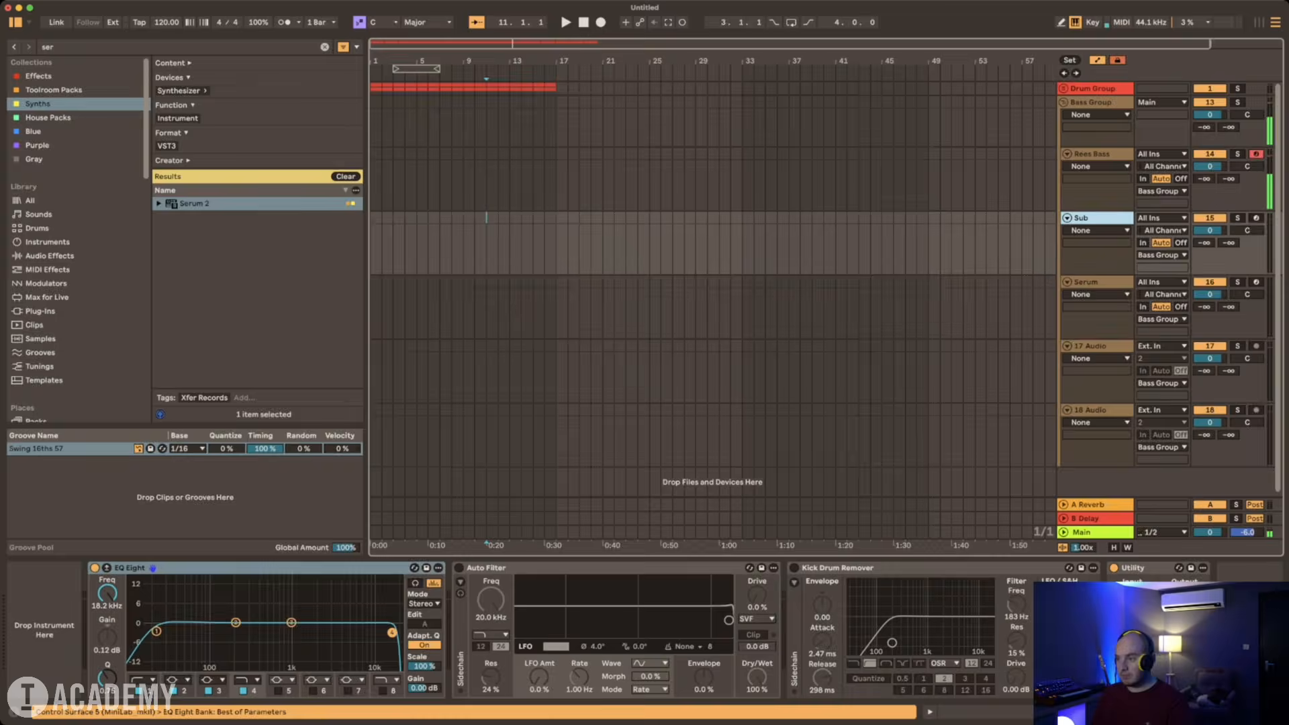
key("super+f")
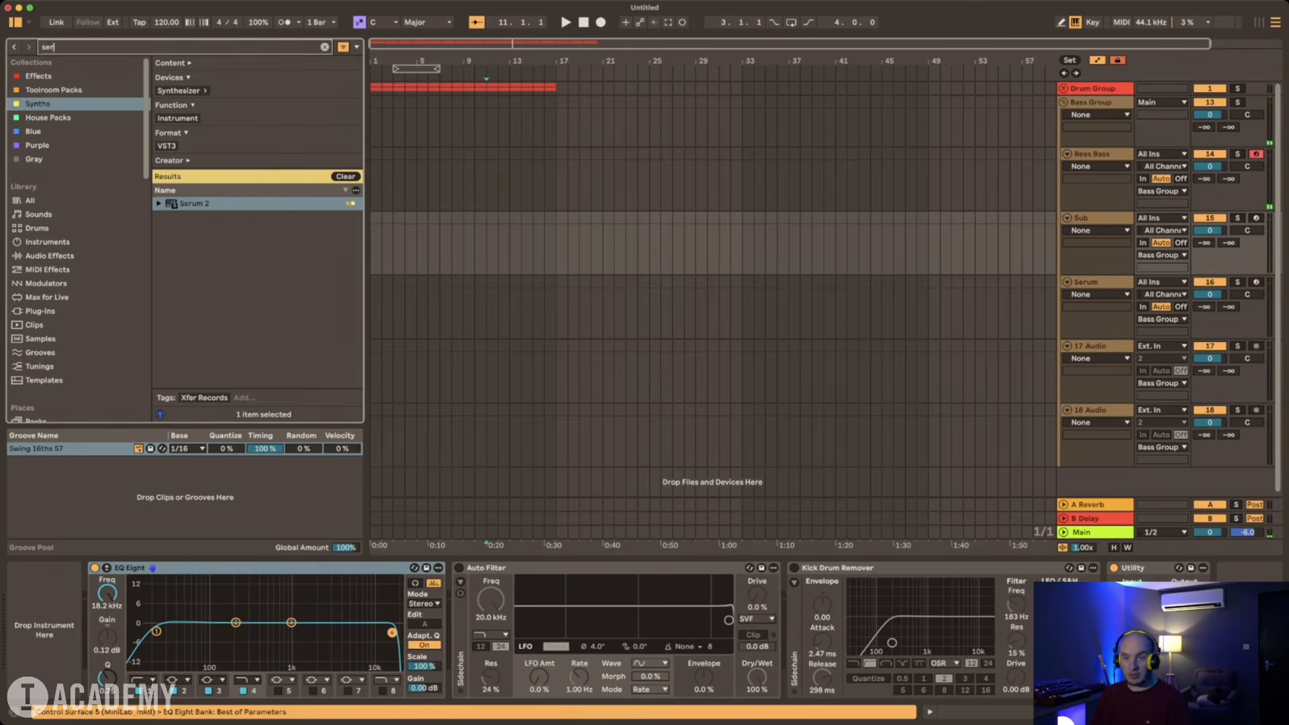
key("BackSpace")
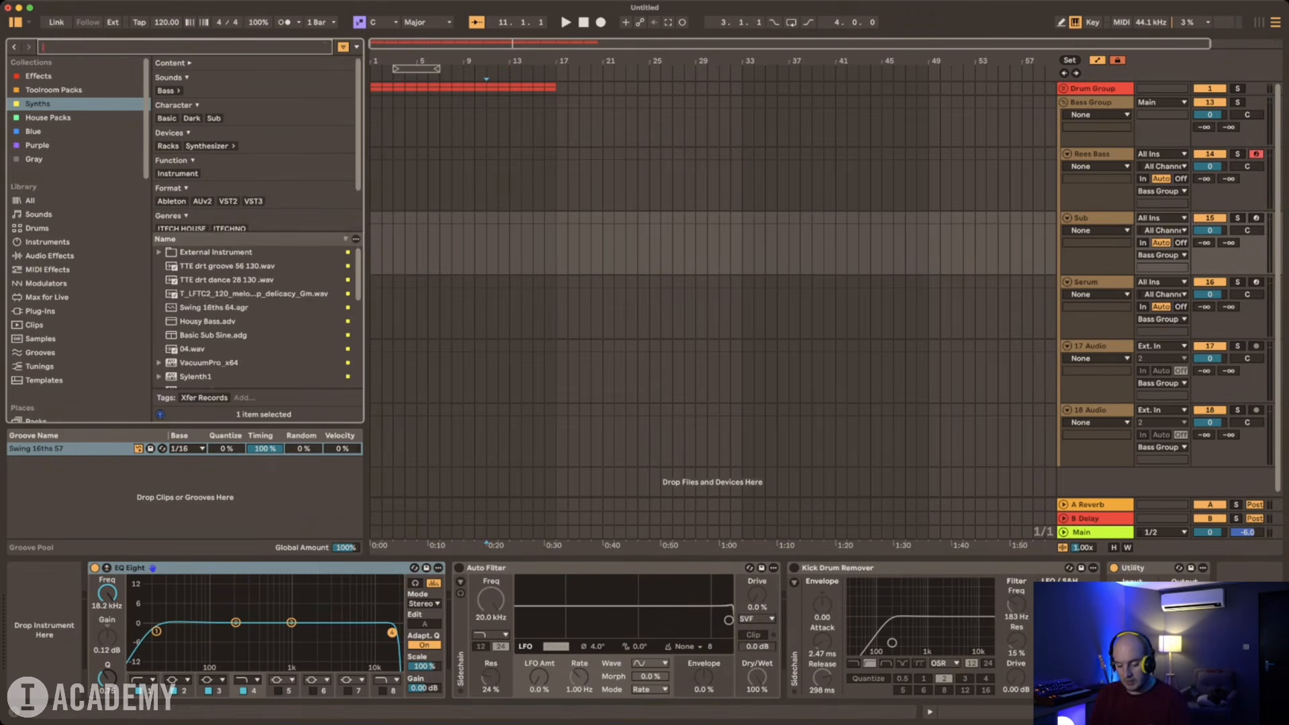
type("basic")
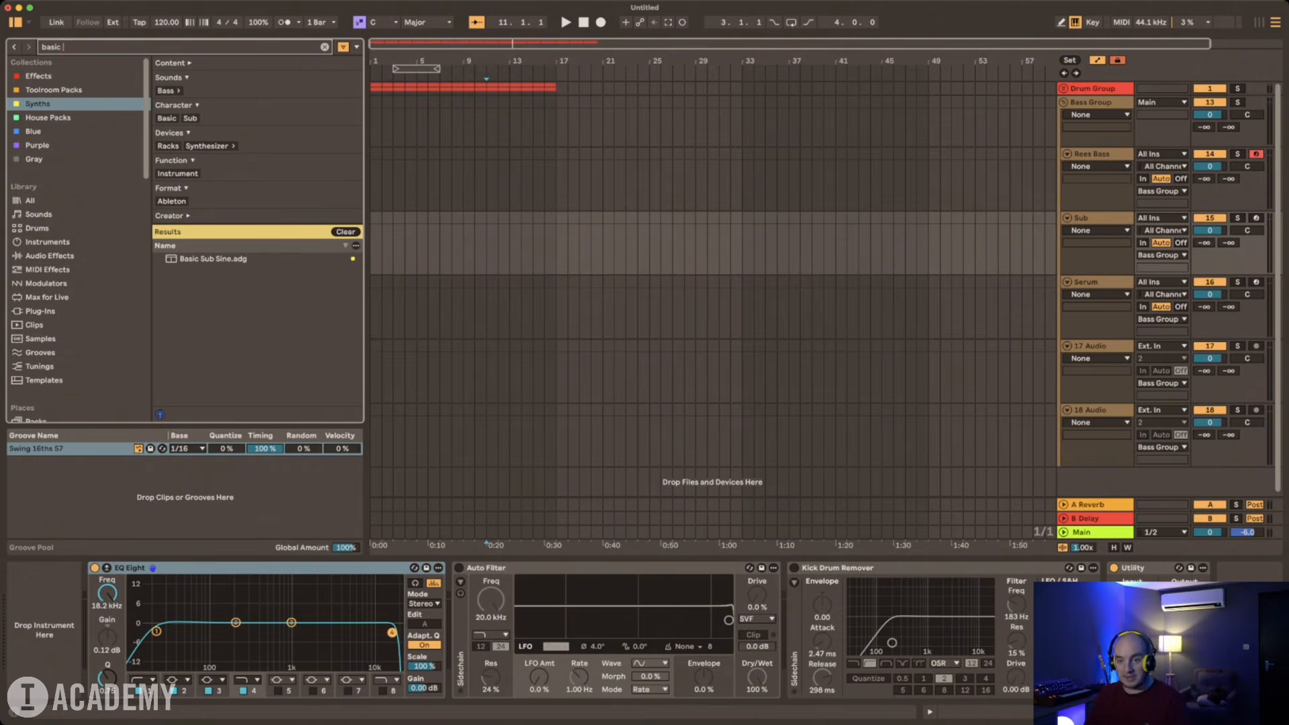
left_click(1086, 282)
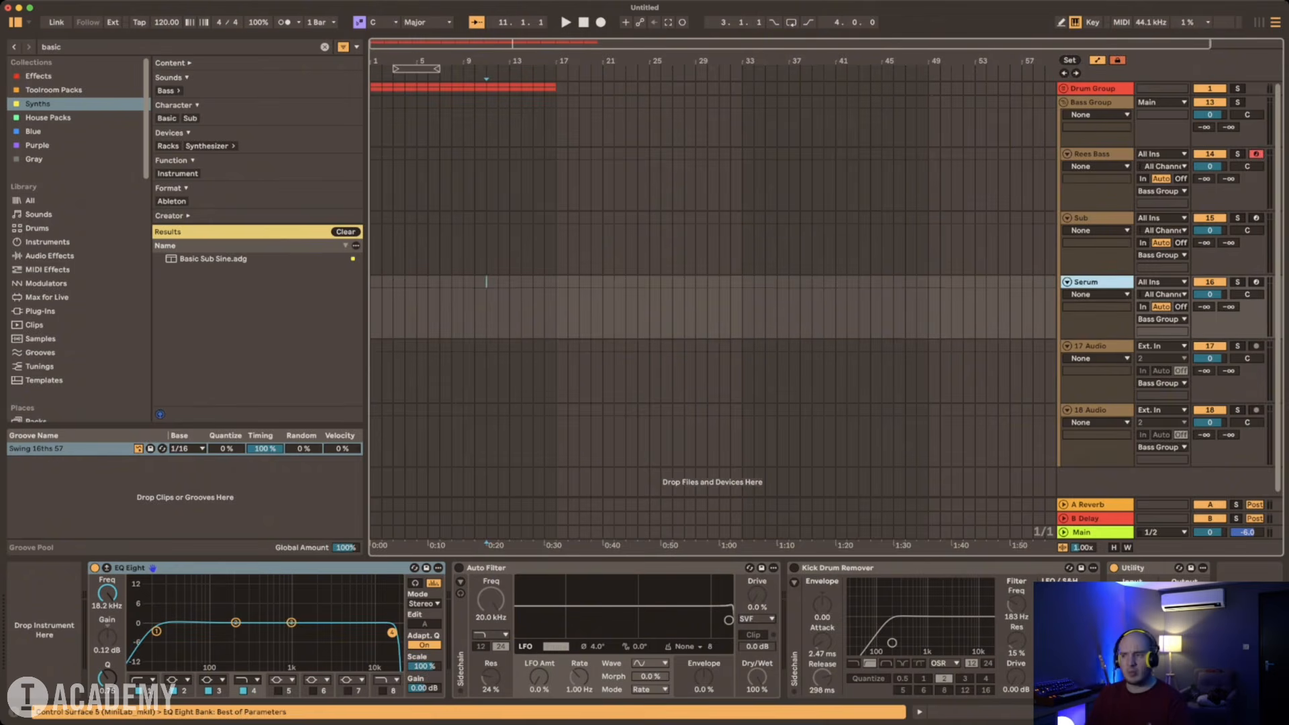
left_click(1082, 218)
double_click(214, 259)
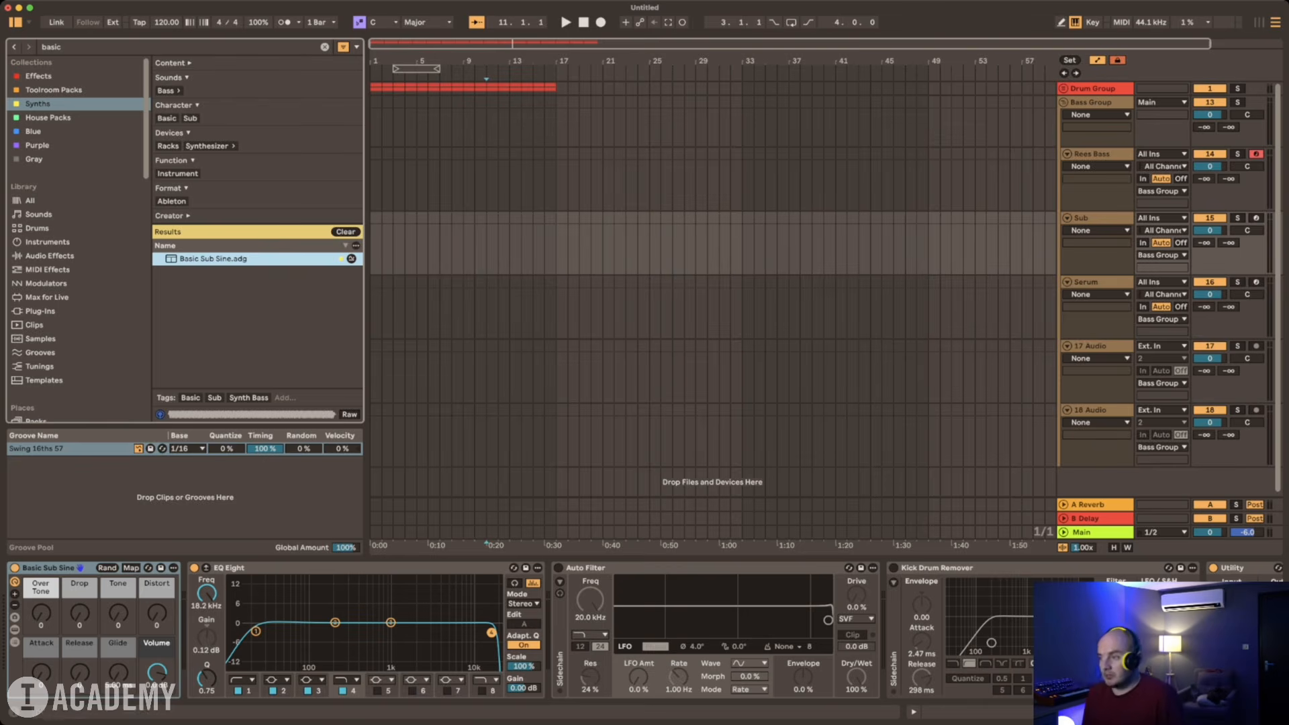
Step: Search the Synths collection for "ser" and load Serum 2 onto the Serum track
key("Down")
key("super+f")
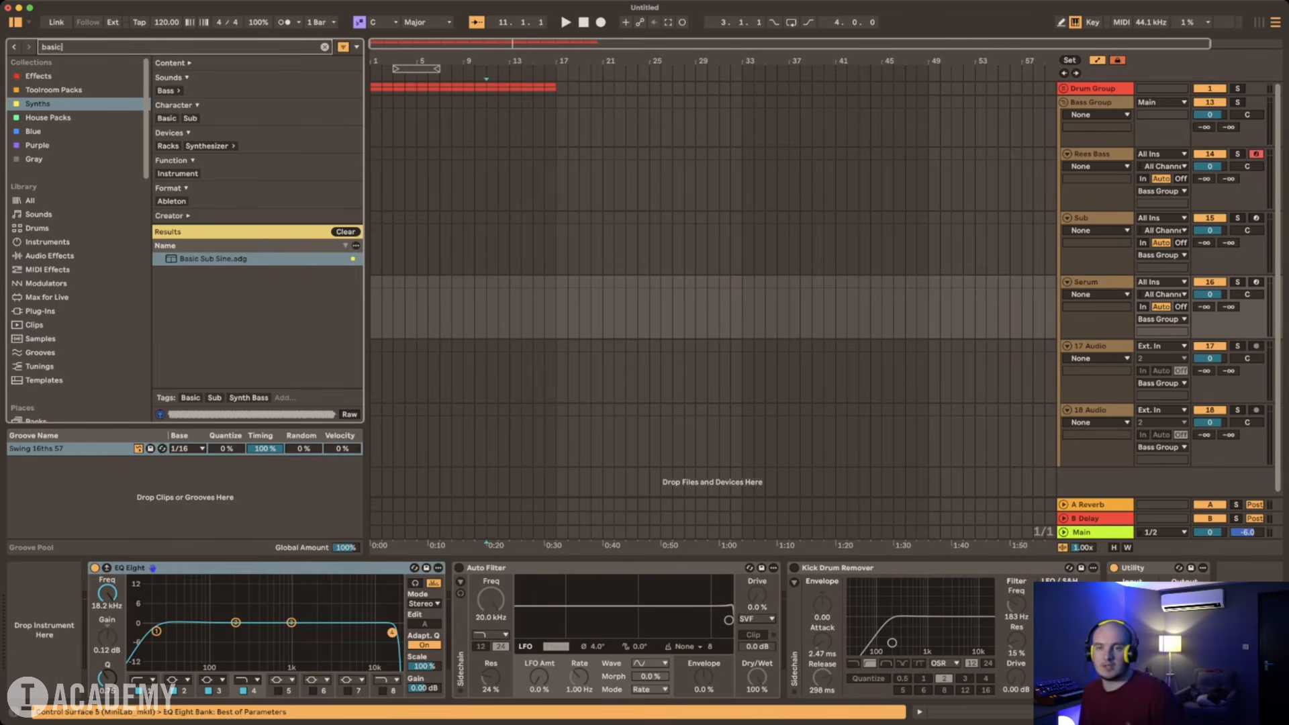
type("ser")
key("Down")
key("Return")
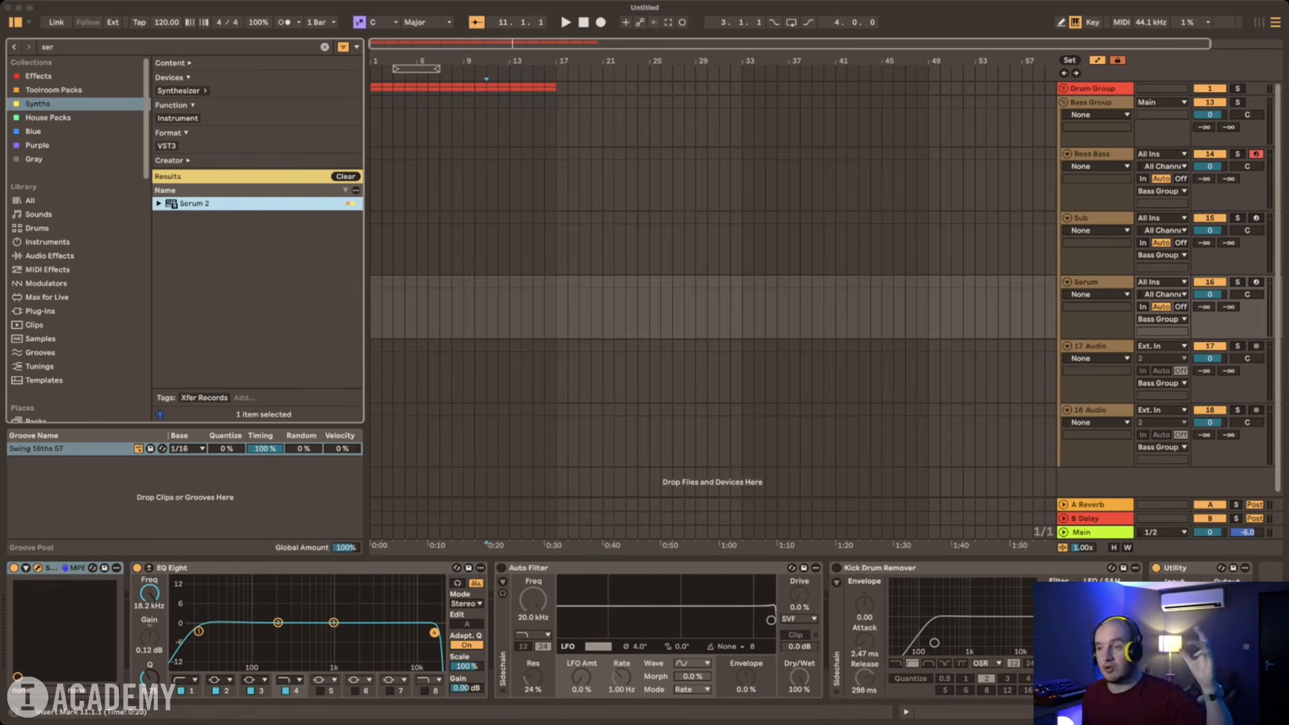
left_click(871, 128)
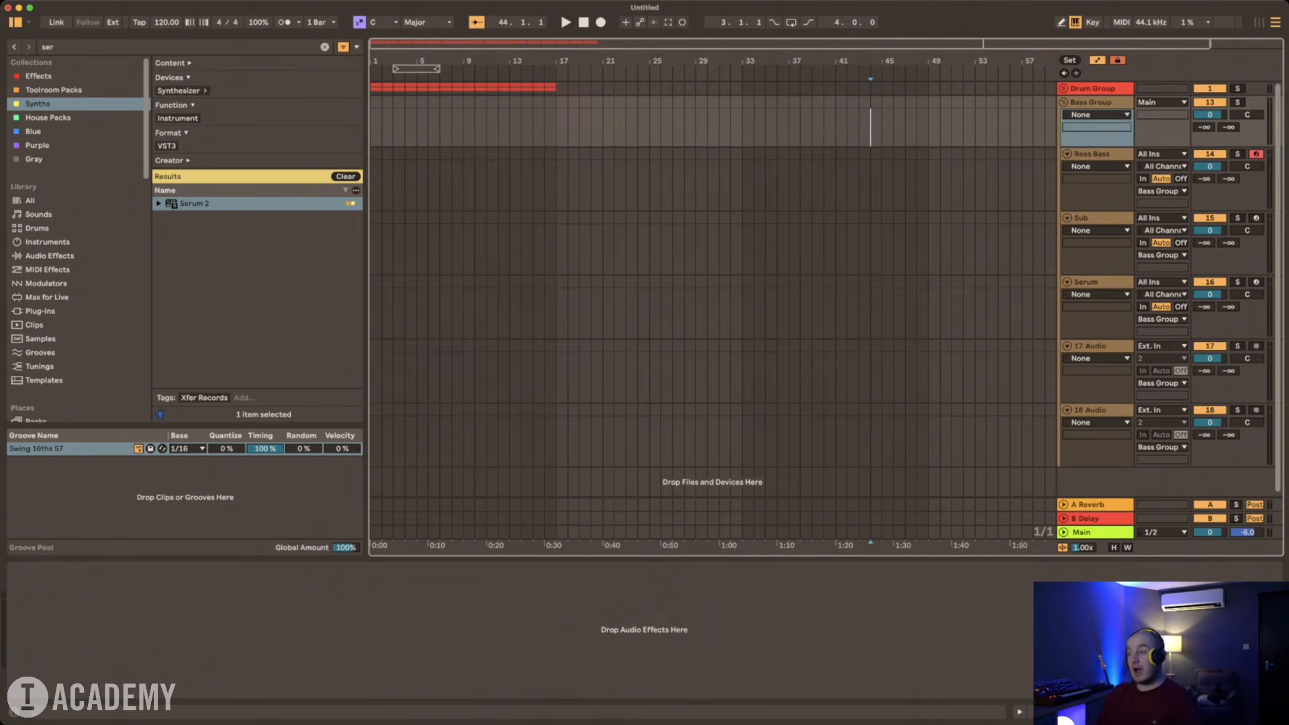
left_click(1091, 347)
left_click(1204, 370)
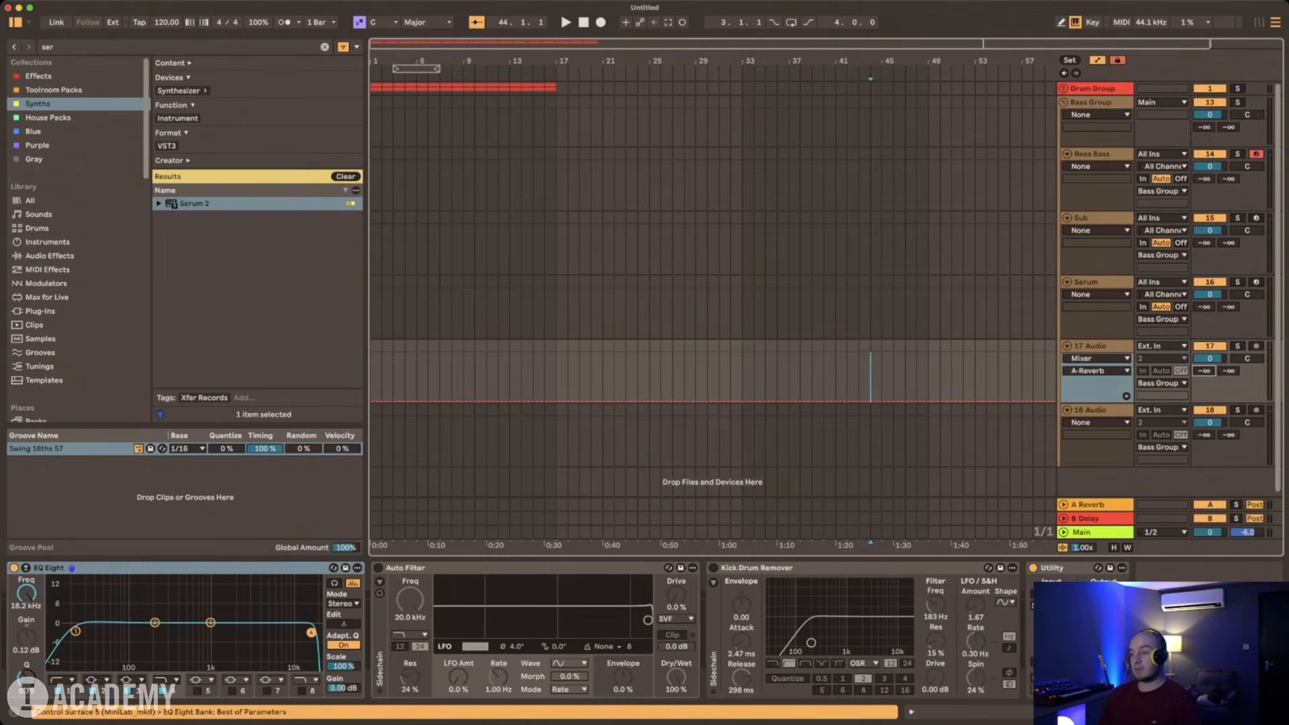
left_click(1093, 346)
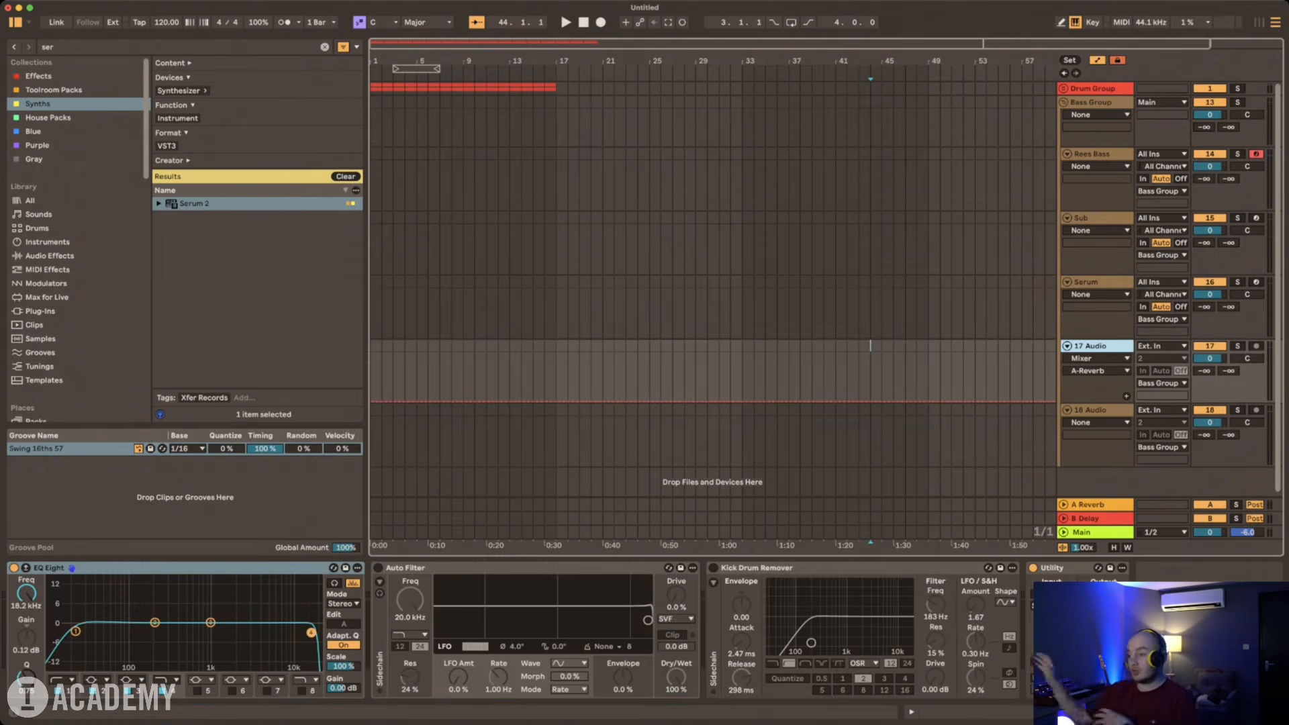
key("Down")
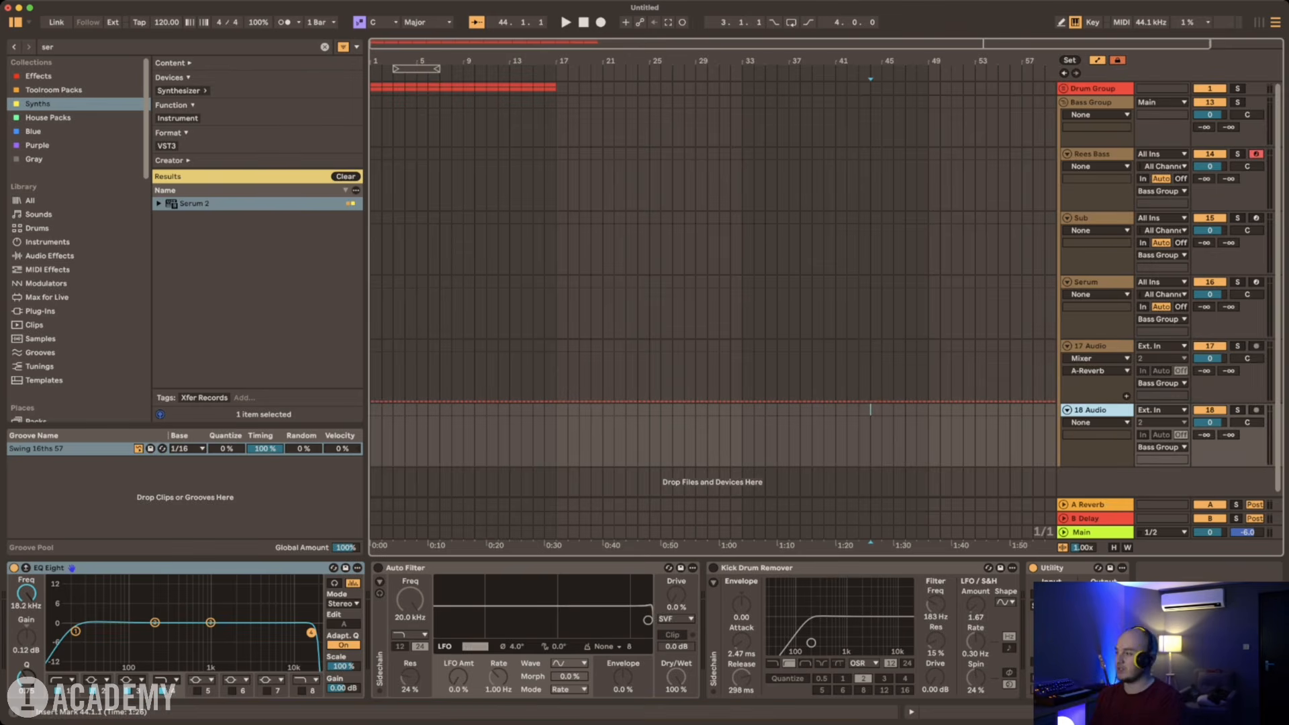
key("Up")
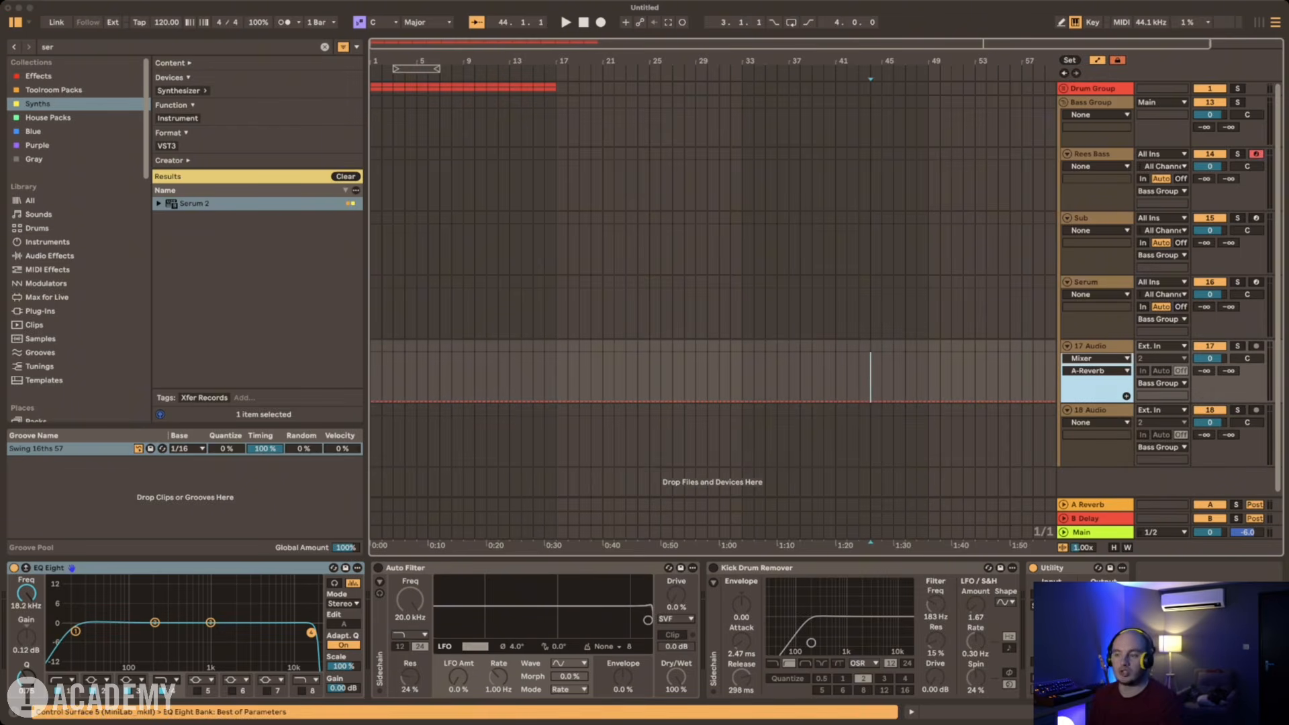
Step: Fold the Bass Group and add four new MIDI tracks below it
left_click(1064, 102)
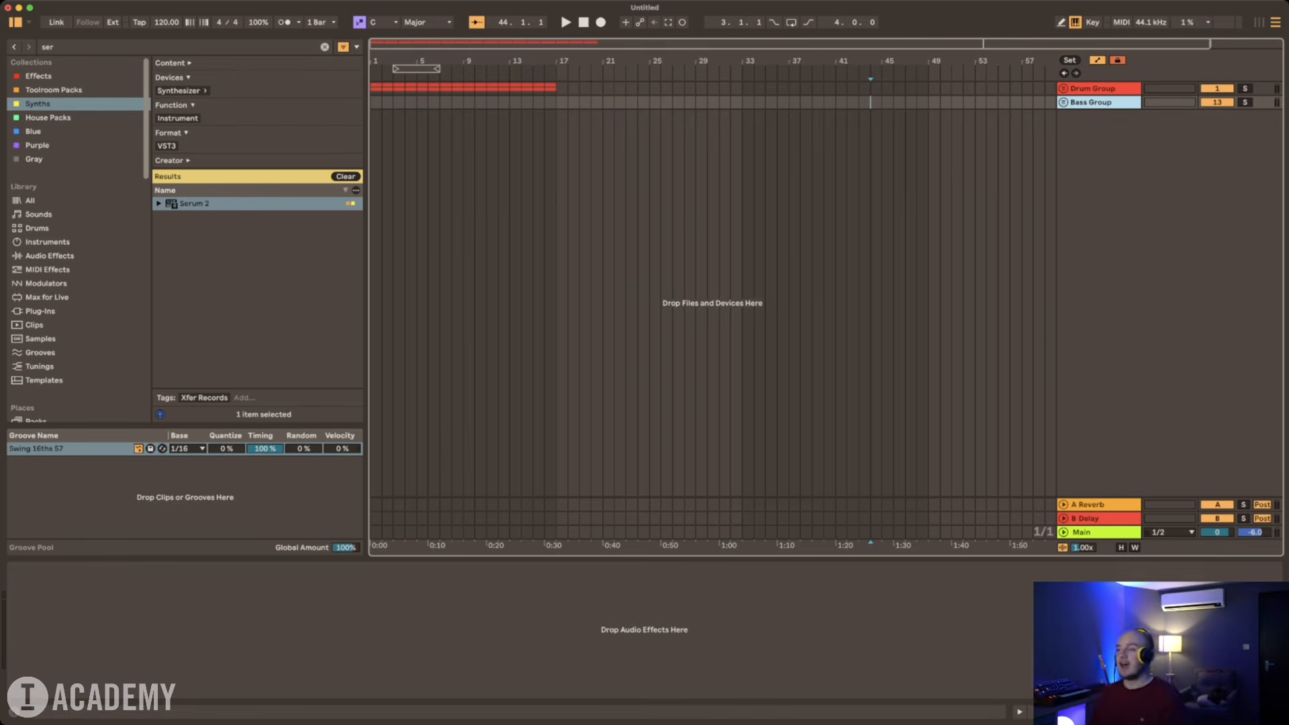
key("super+shift+t")
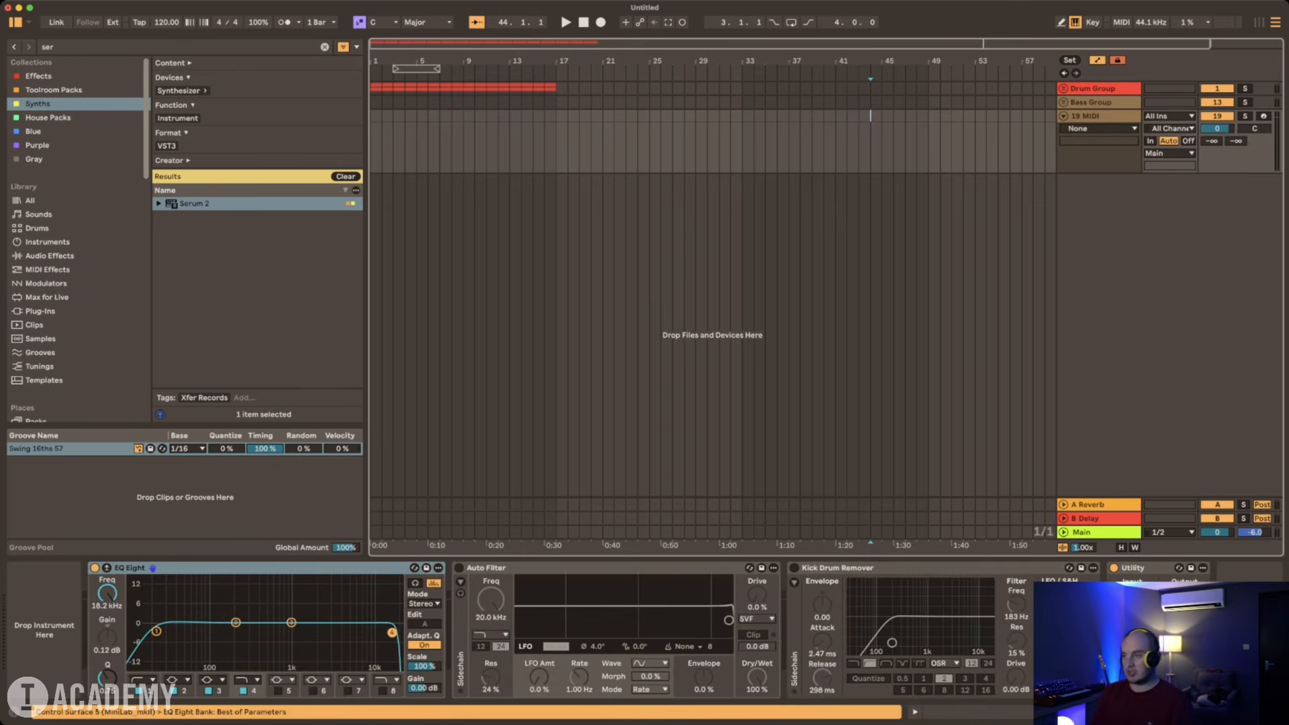
left_click(1098, 117)
key("super+shift+t")
key("super+shift+t")
key("super+shift+t")
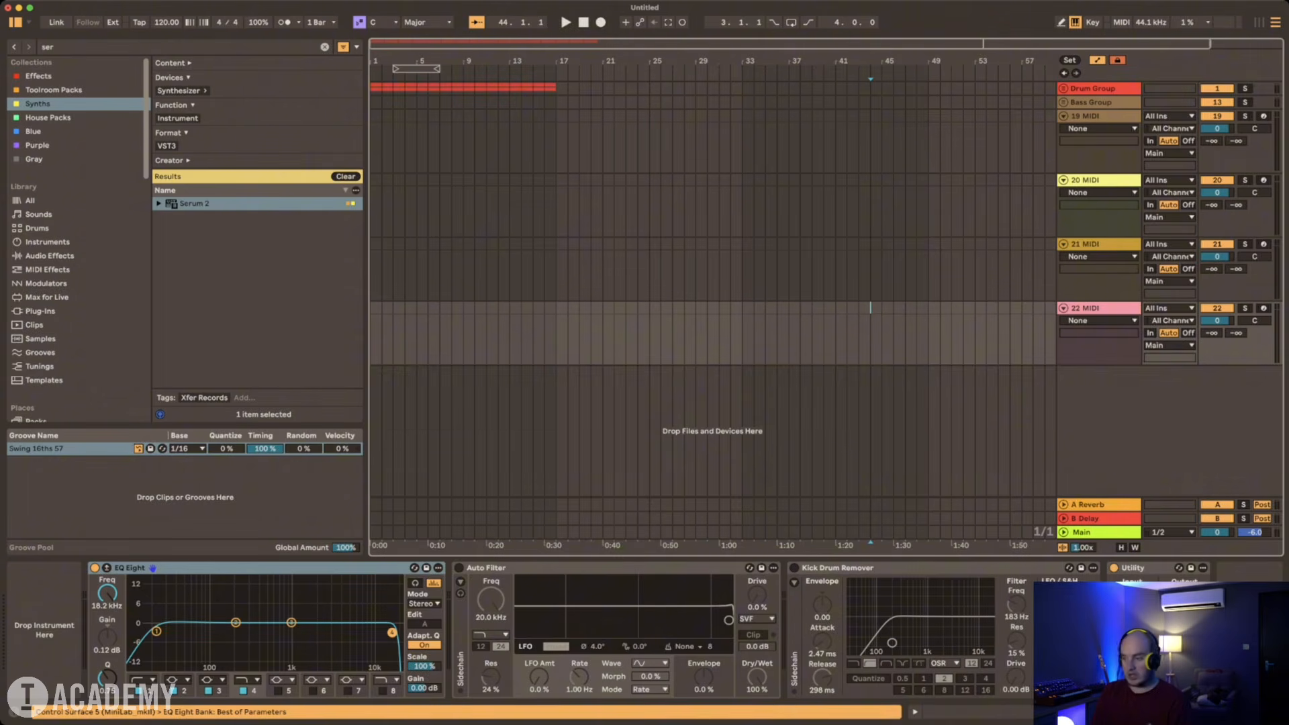
Step: Add five audio tracks below the four new MIDI tracks and group all nine tracks together
key("super+t")
key("super+t")
key("super+t")
key("super+t")
key("super+t")
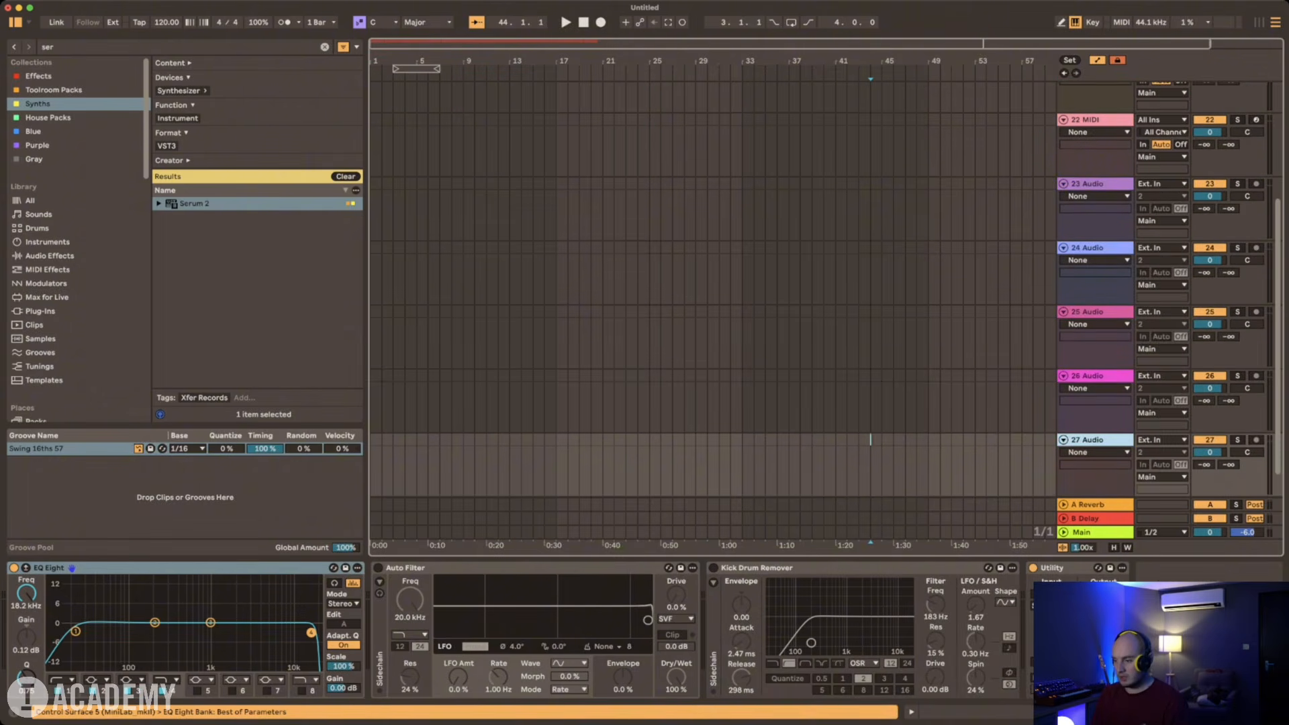
key("super+alt+l")
scroll(712, 349, "up", 3)
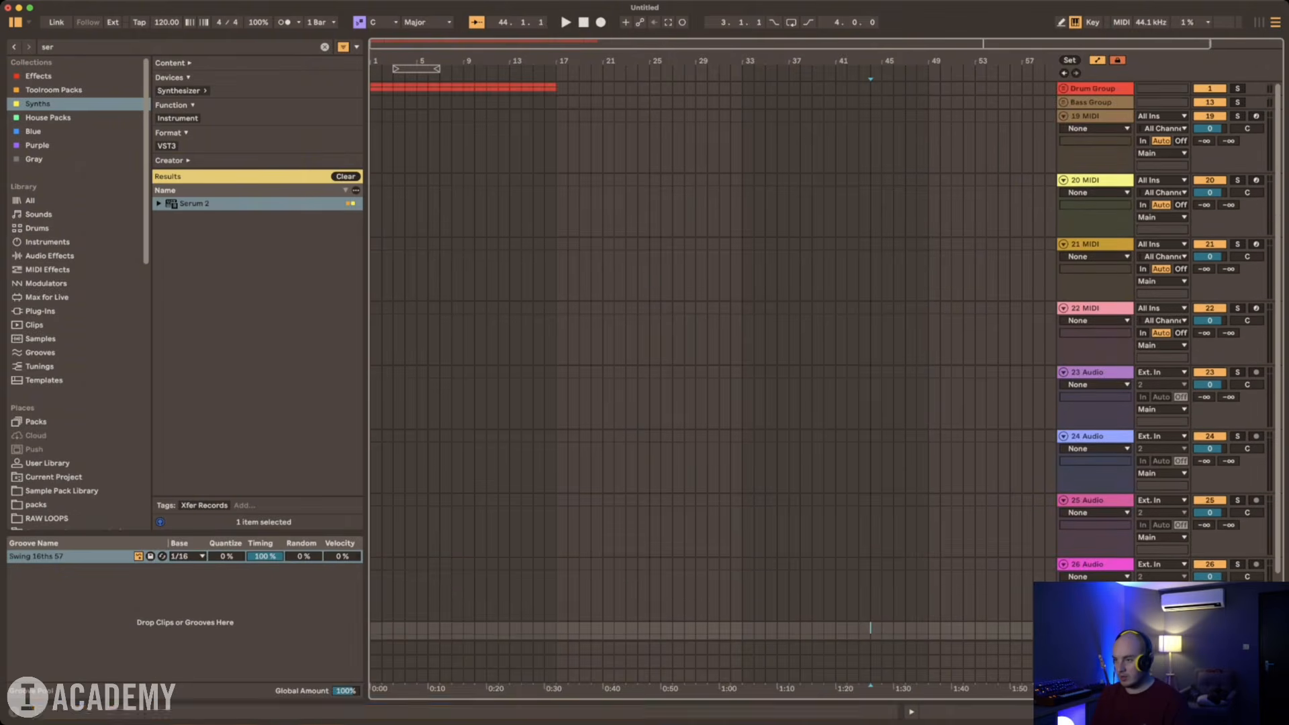
left_click(1094, 116, "shift")
key("super+g")
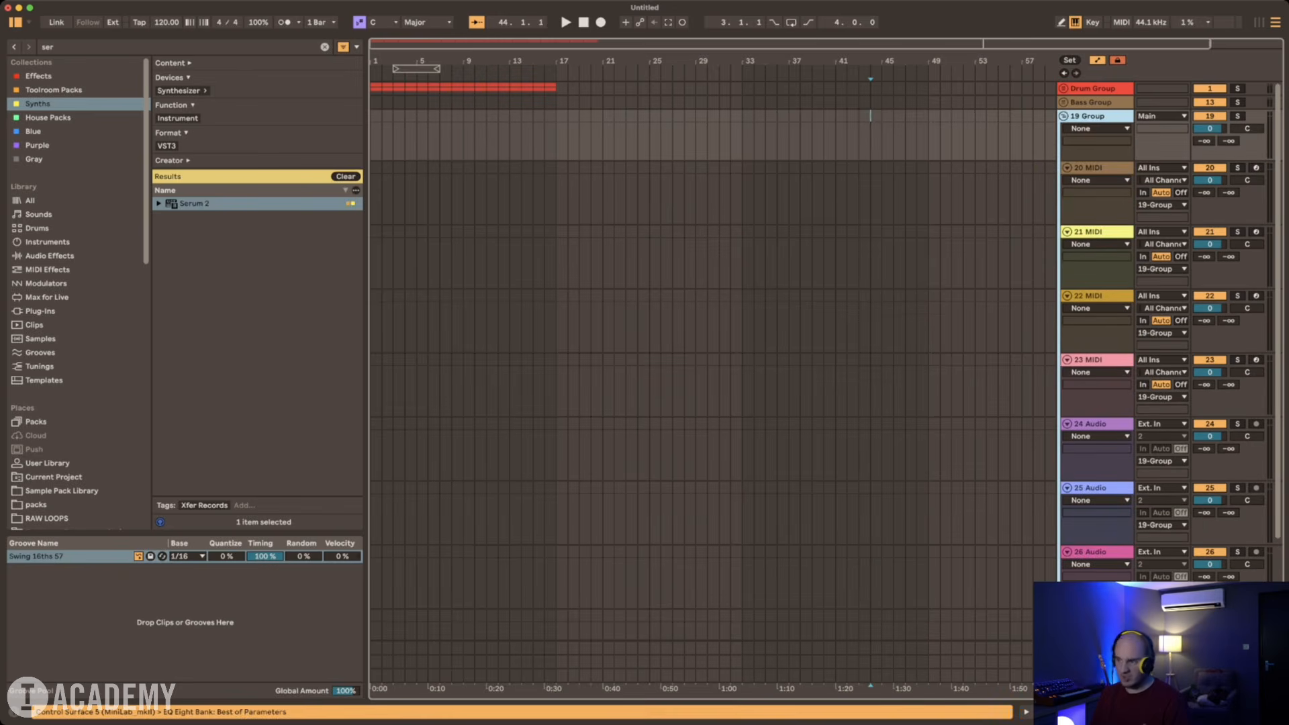
Step: Colour the new group and its nine tracks blue, and fold the group
left_click(1175, 403)
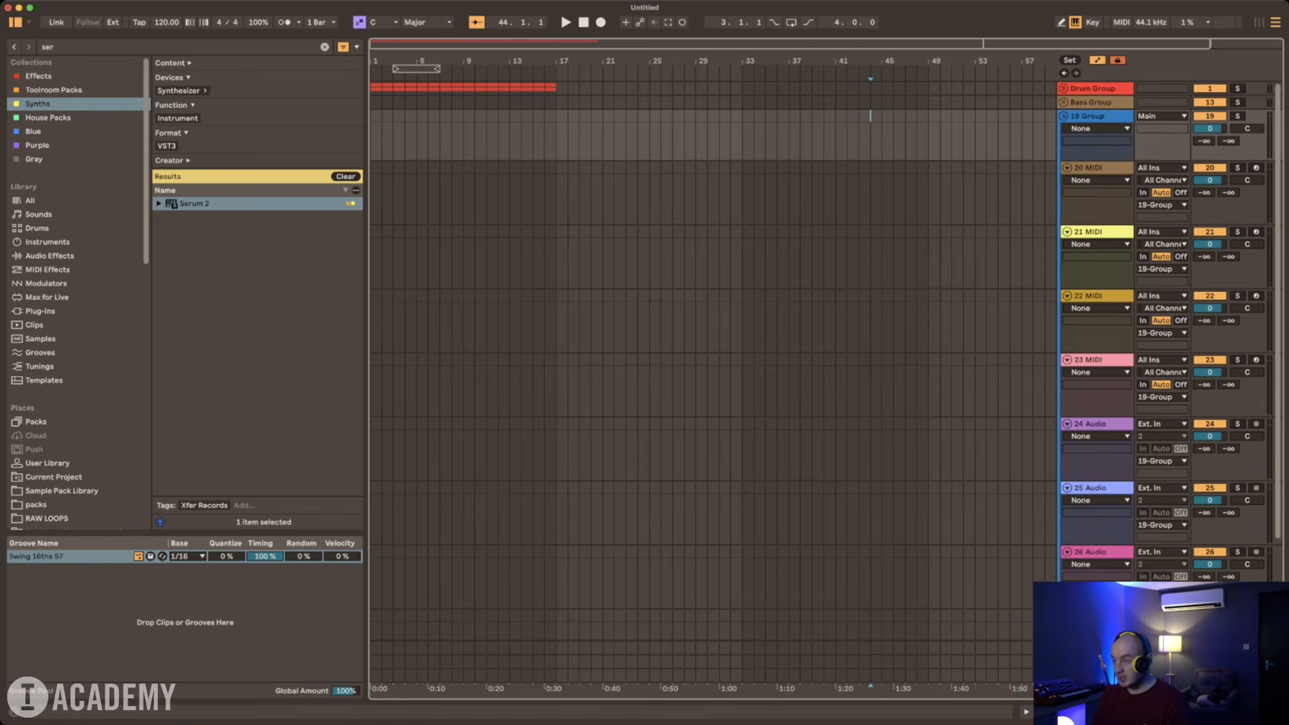
right_click(1095, 116)
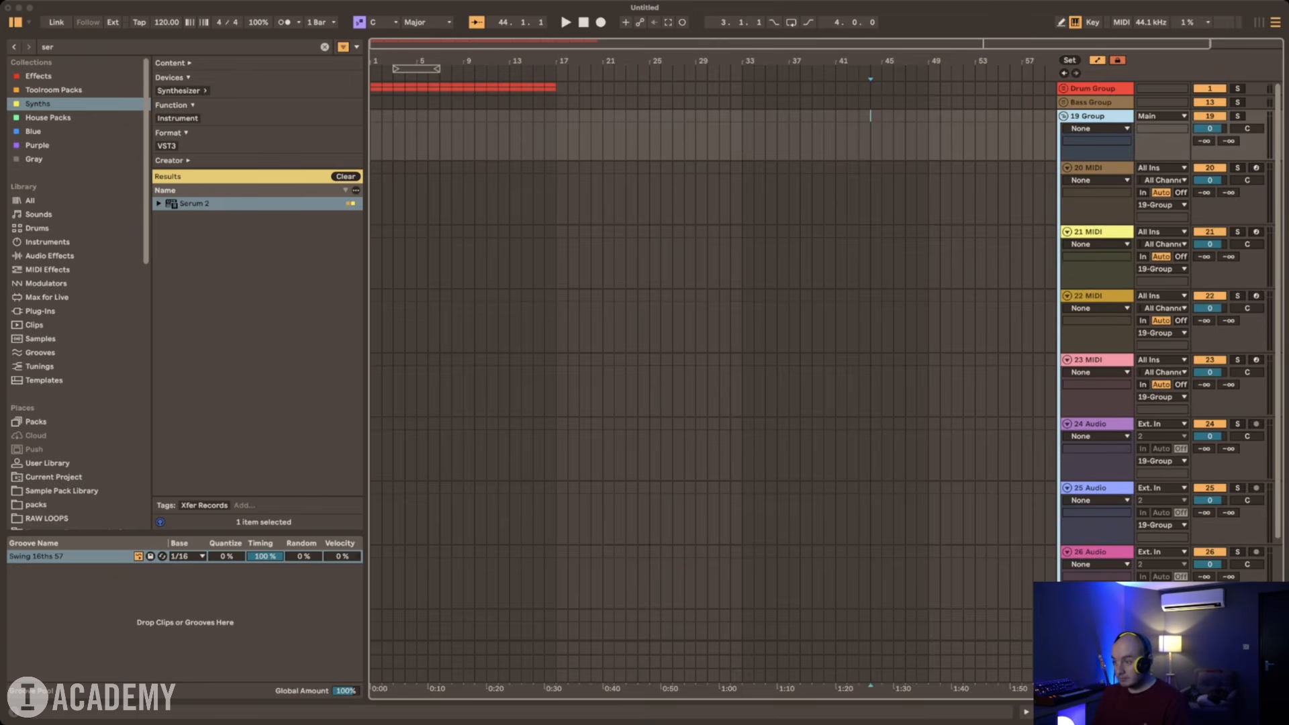
left_click(1168, 349)
left_click(1094, 168)
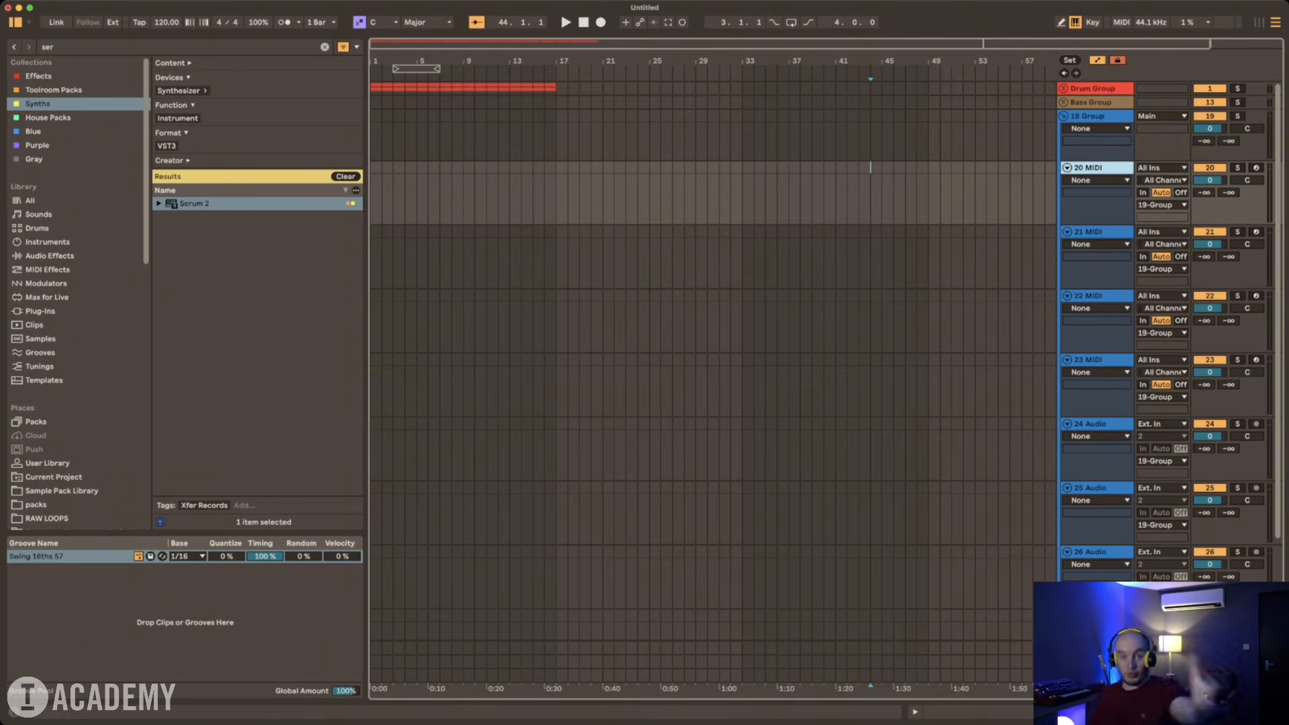
left_click(1063, 116)
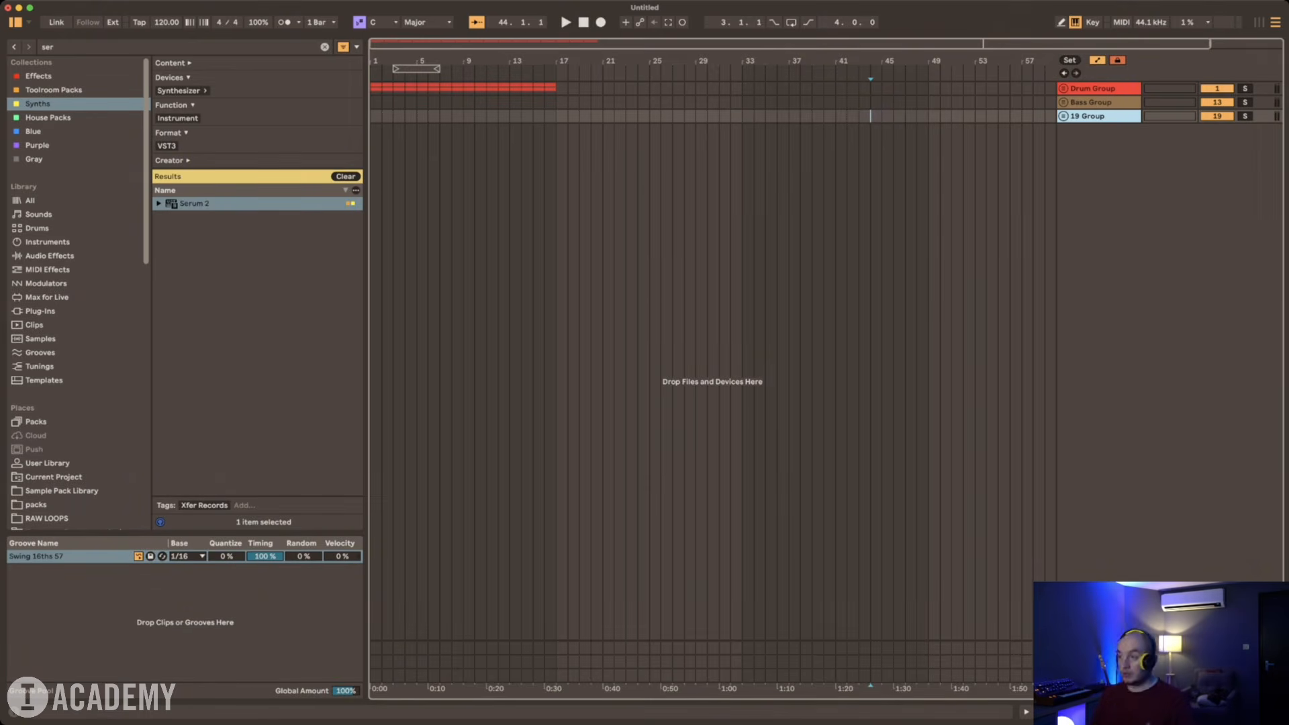
Step: Insert a MIDI track between the Bass Group and the blue group, and load Piano V3 onto it from a library-wide "piano" search
key("super+shift+t")
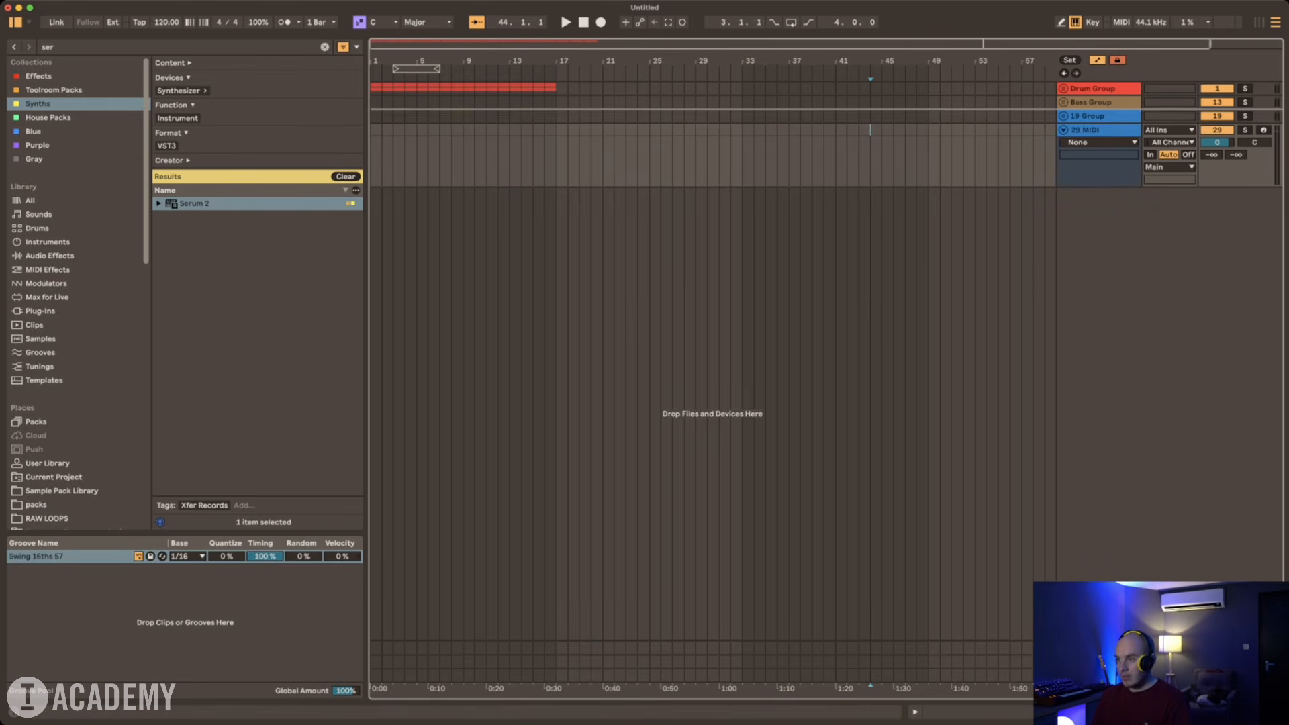
left_click_drag(1099, 129, 1099, 109)
key("super+f")
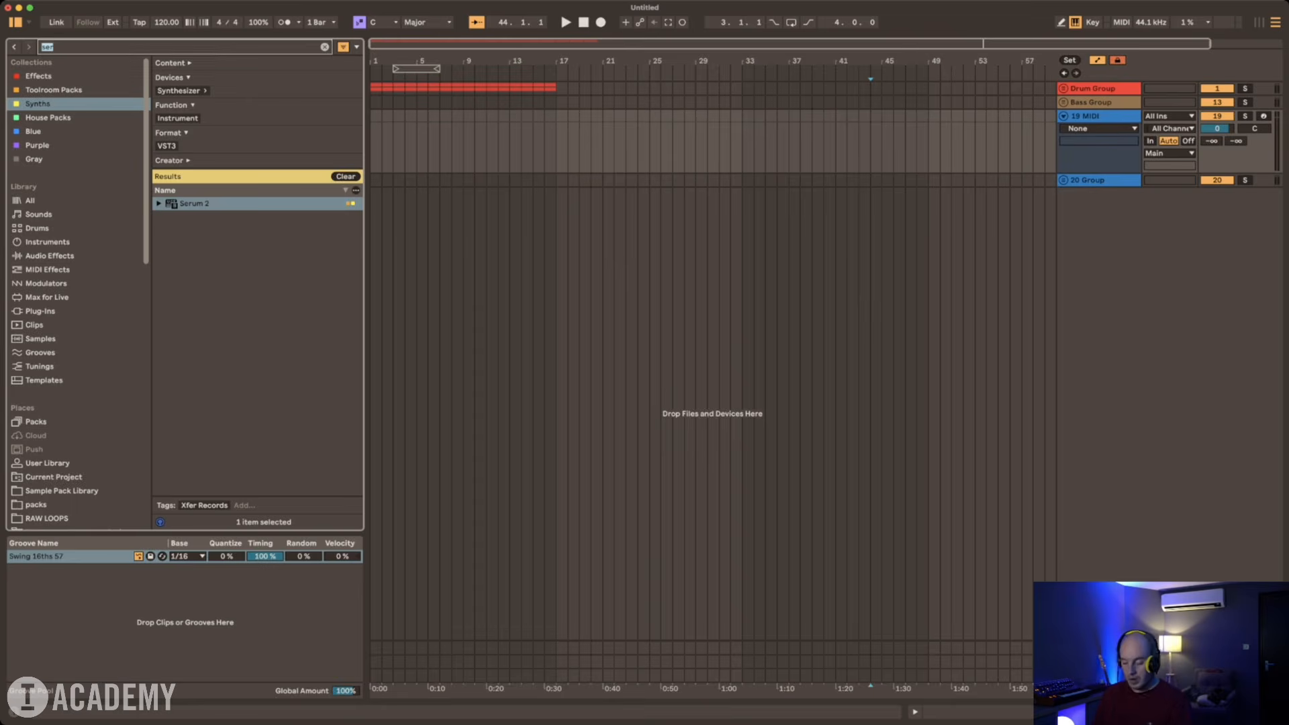
type("piano")
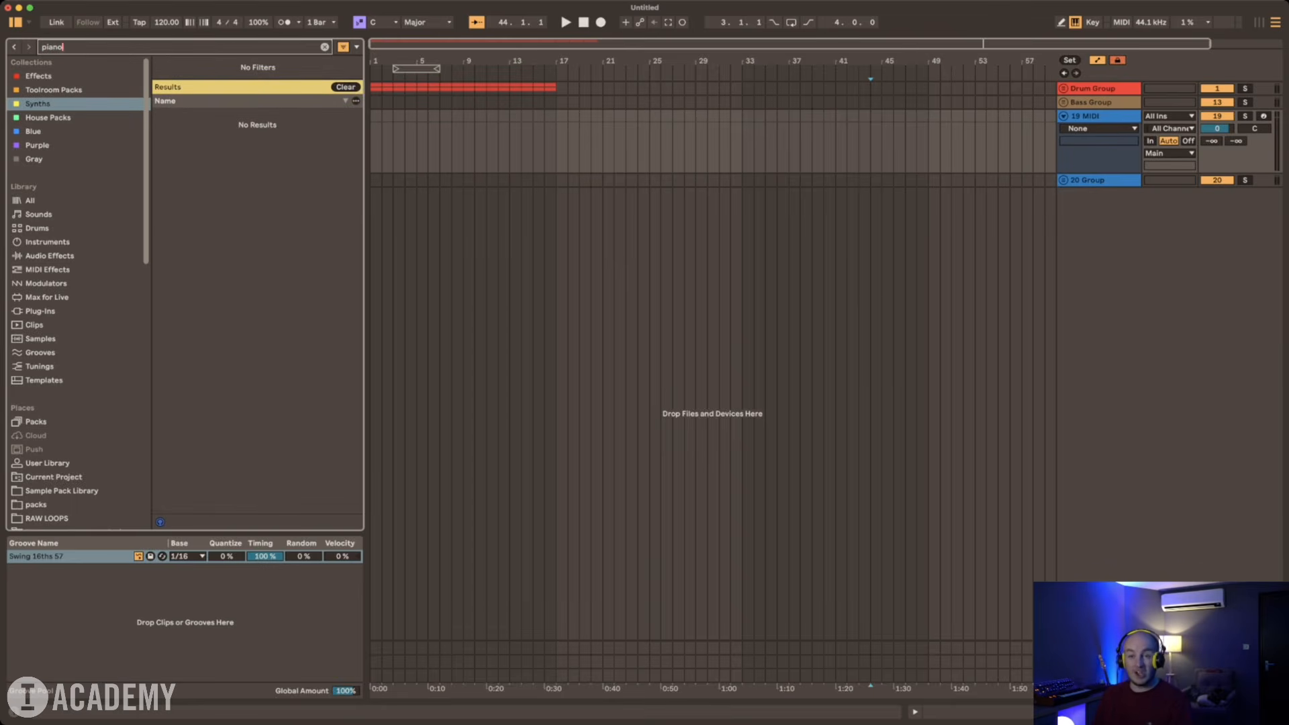
left_click(30, 201)
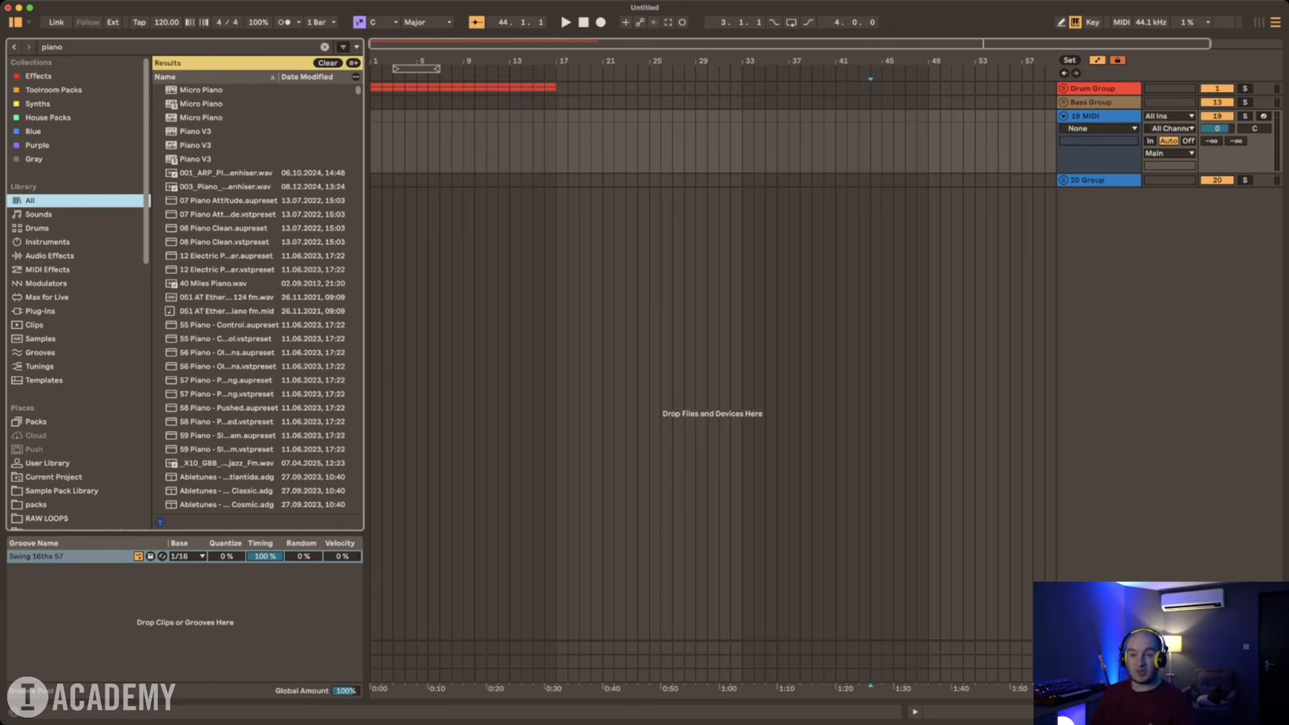
double_click(195, 159)
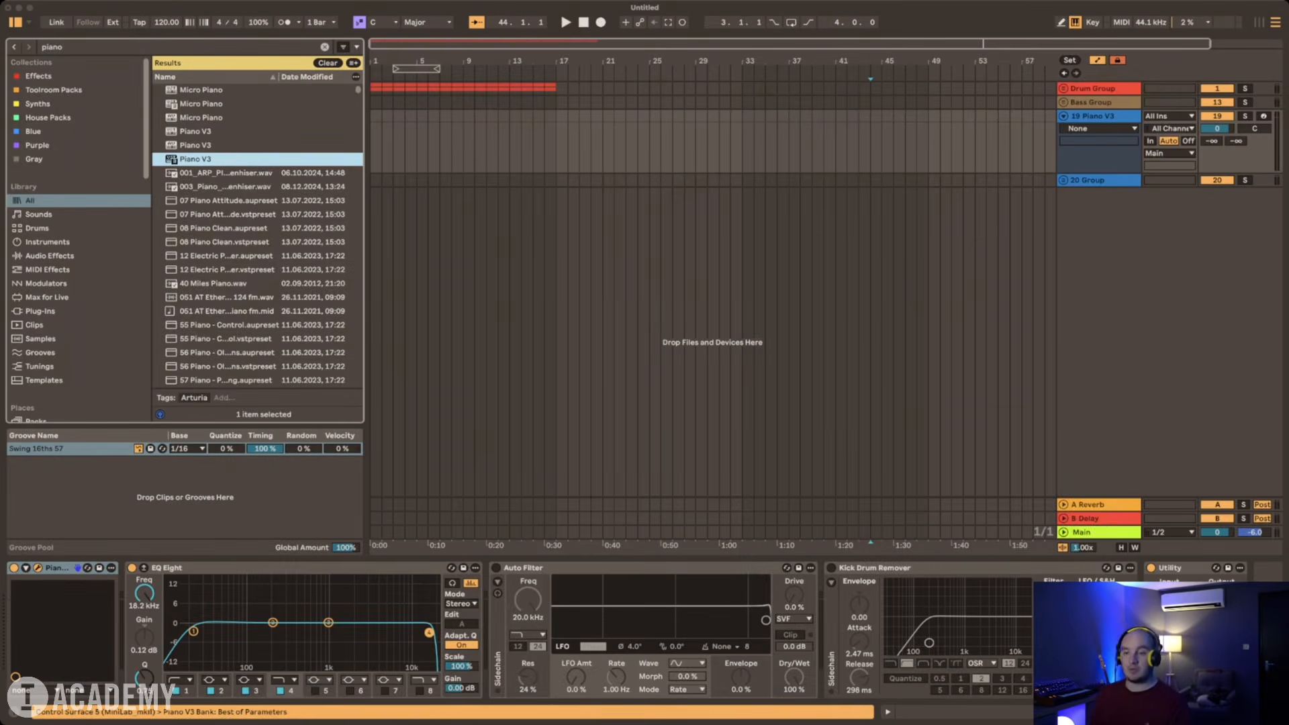
Step: Arm and fold the Piano V3 track and rename it as Piano
left_click(1264, 116)
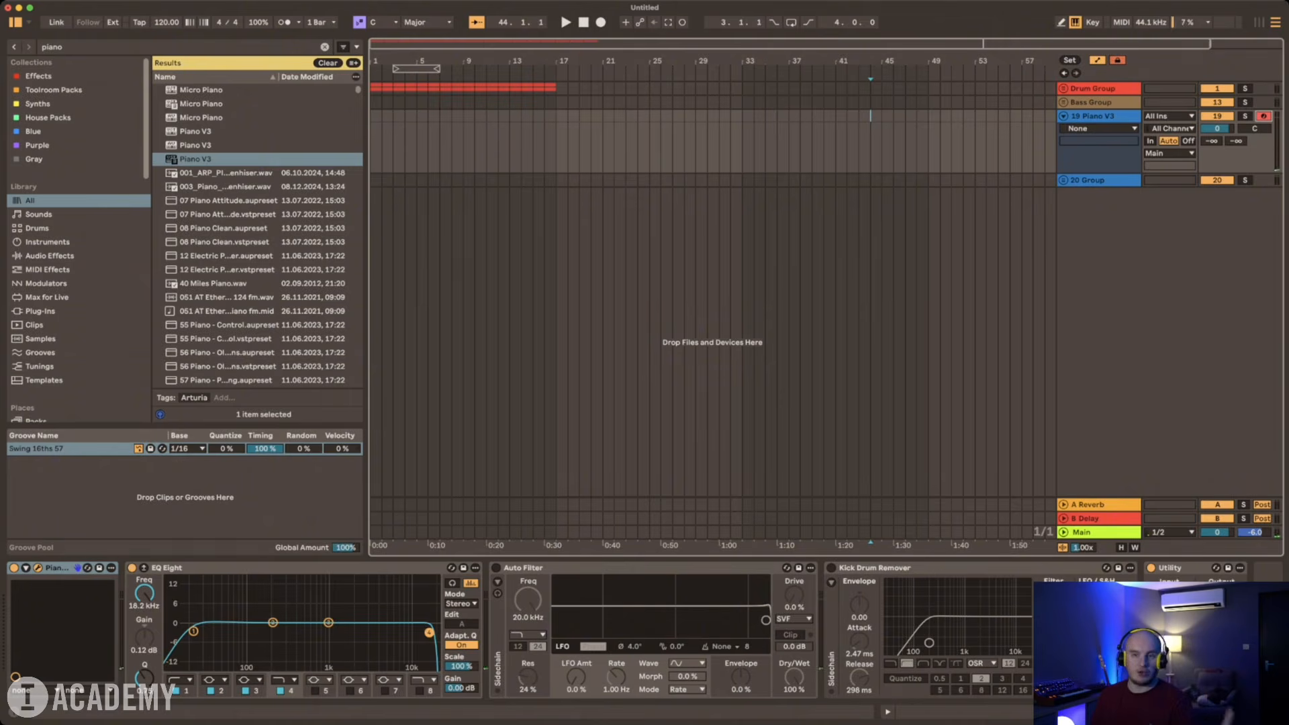
key("super+r")
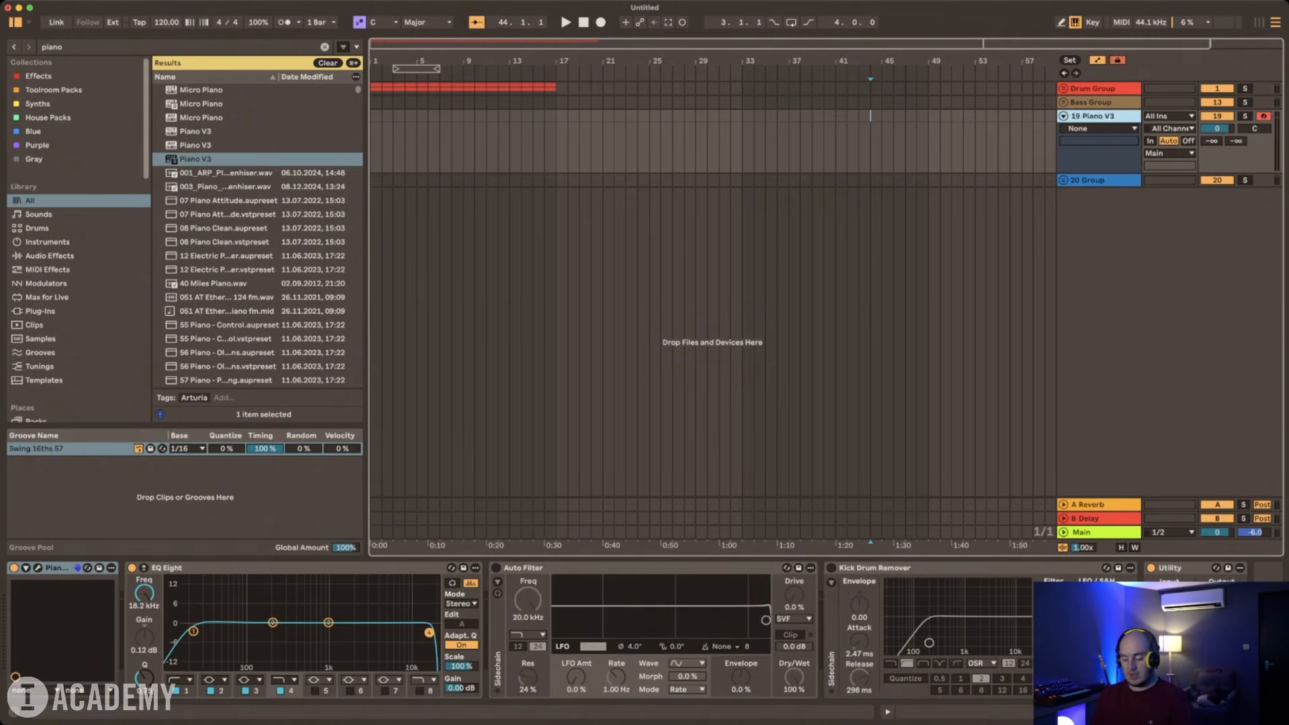
type("Piano")
key("Return")
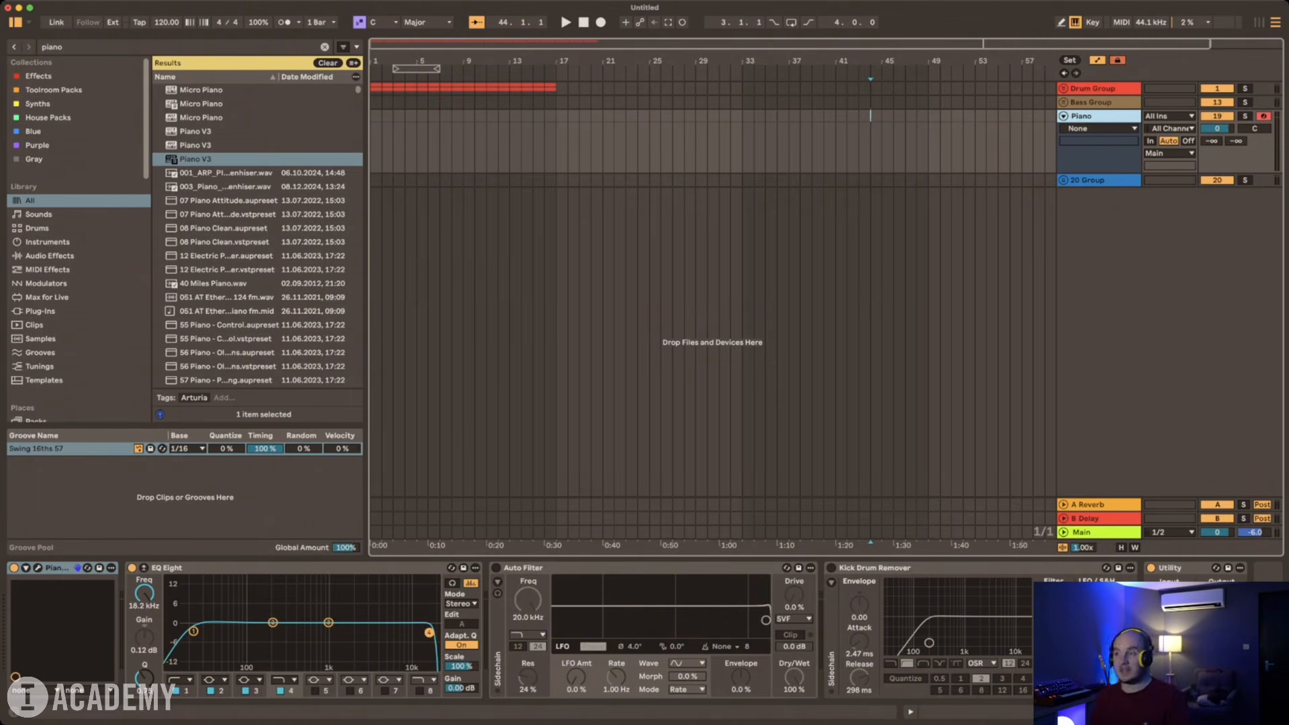
key("u")
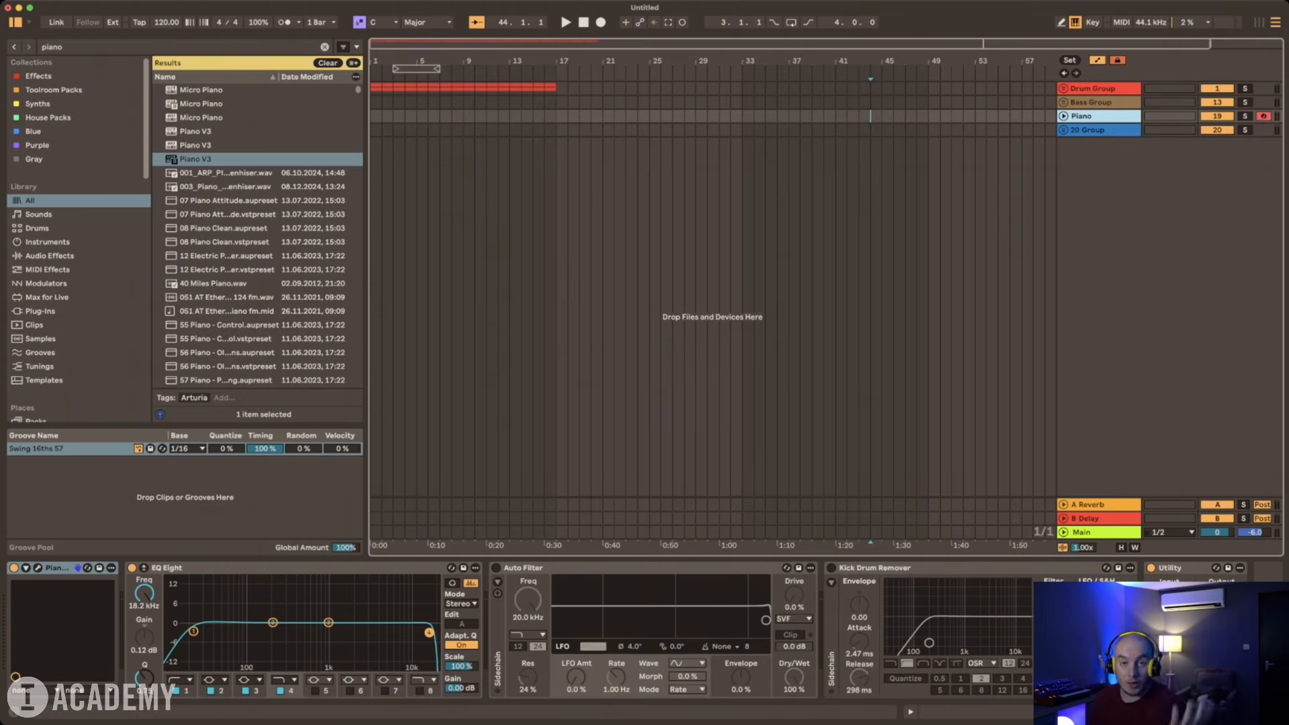
Step: Add five audio tracks below the blue group and place a new MIDI track above them
key("Down")
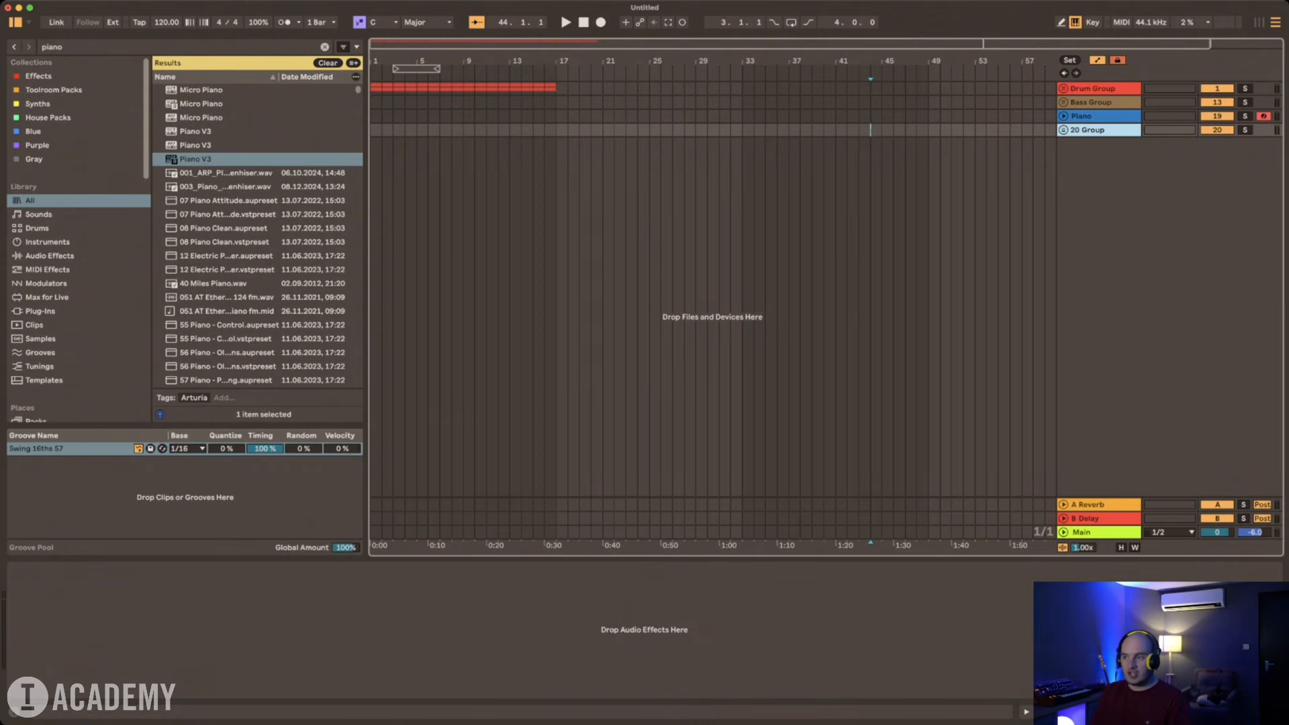
key("super+t")
key("super+t")
key("super+t")
key("super+t")
key("super+t")
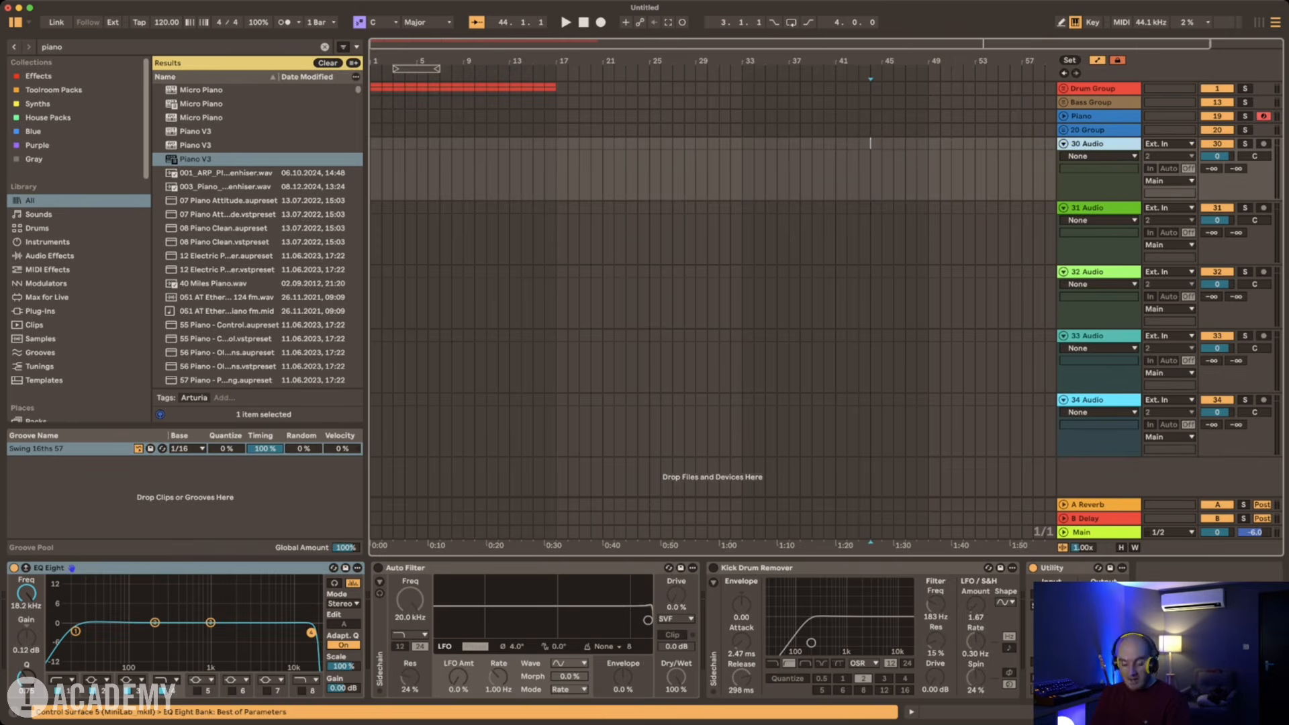
key("super+shift+t")
left_click_drag(1094, 208, 1095, 138)
Step: Group the new MIDI track with the five audio tracks and colour the group and its tracks white
scroll(1094, 138, "down", 3)
left_click(1095, 408, "shift")
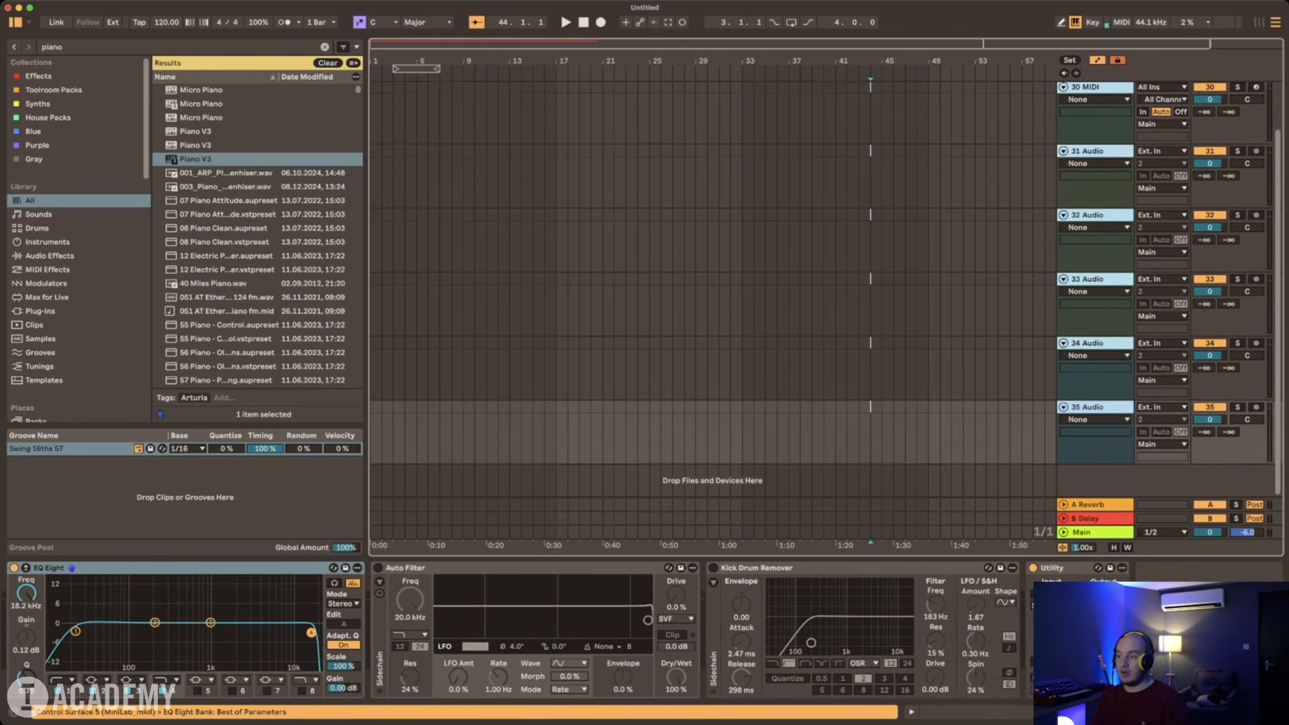
key("super+g")
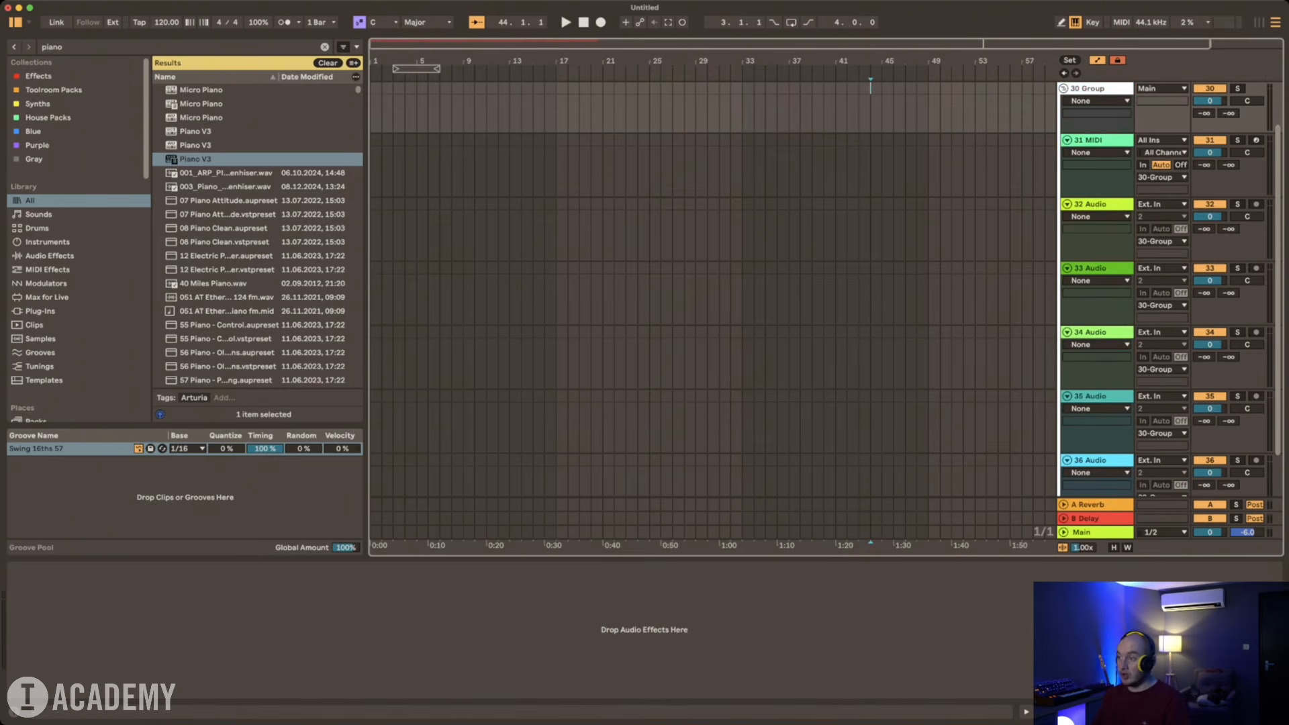
right_click(1088, 88)
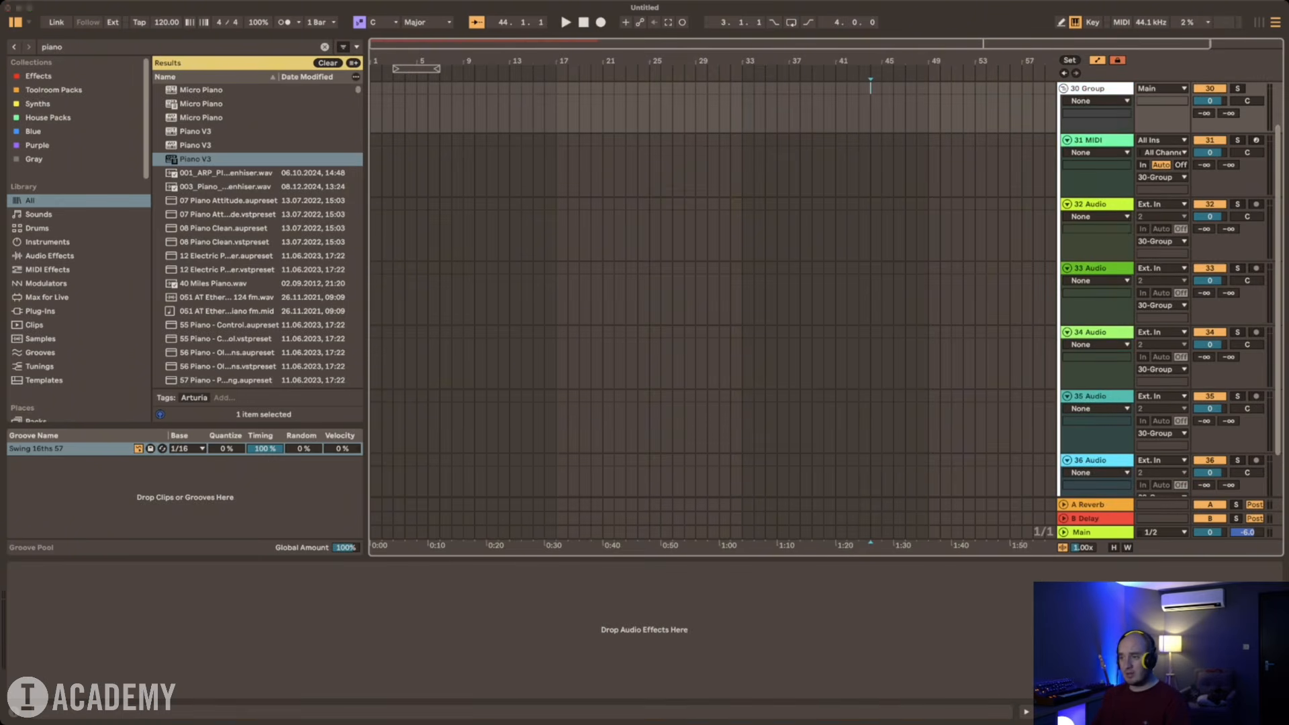
left_click(1141, 295)
scroll(1089, 289, "up", 1)
left_click(1155, 335)
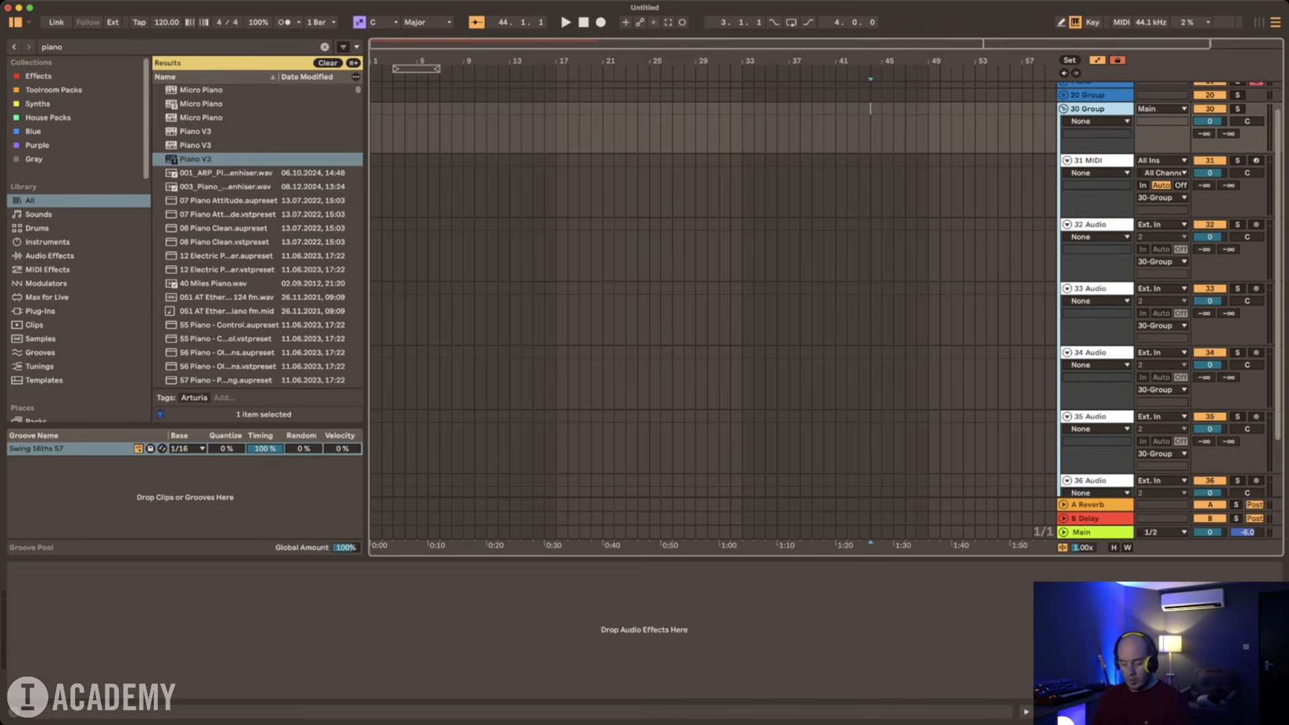
Step: Rename the white group as FX and the blue group as Instrument
key("super+r")
type("FX")
key("Return")
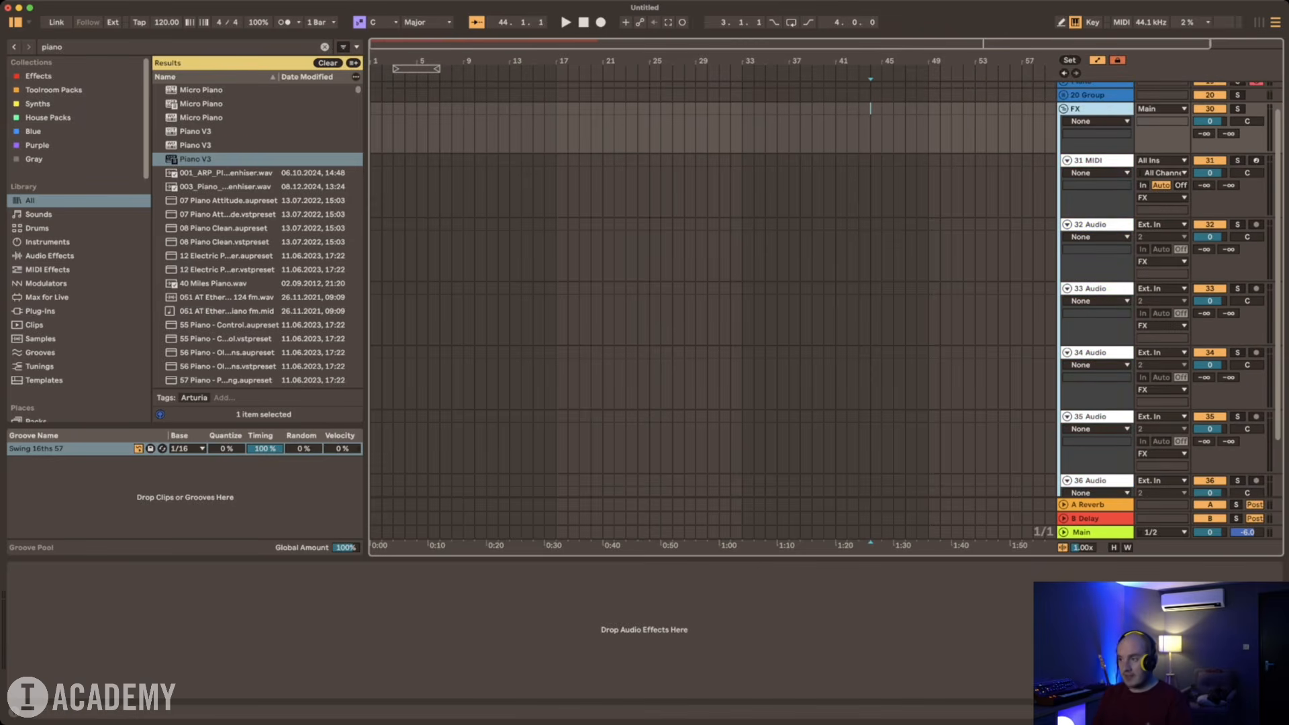
left_click(1095, 96)
key("super+r")
type("Instruem")
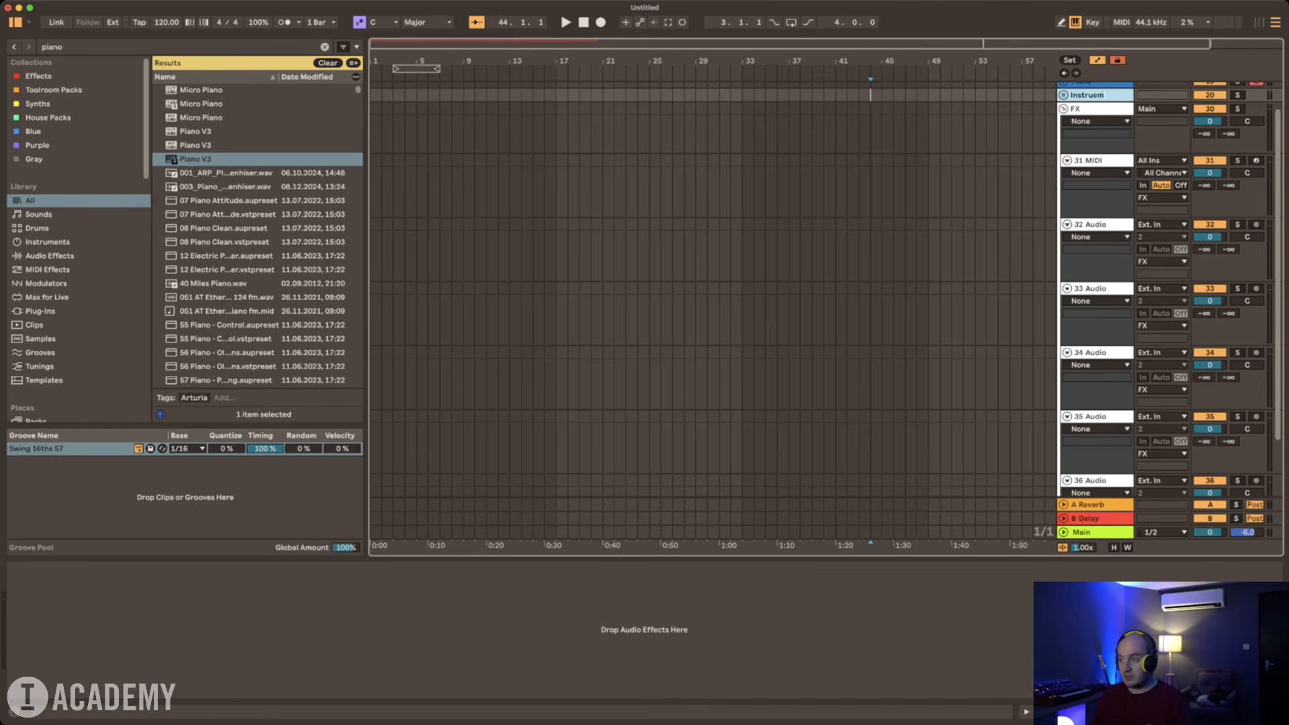
key("BackSpace")
type("ment")
key("Return")
Step: Search Drums for "percussion", load Percussion Core Kit.adg onto the FX group's MIDI track, and audition its Chimes Finger and Wood Vibraslap pads
key("Down")
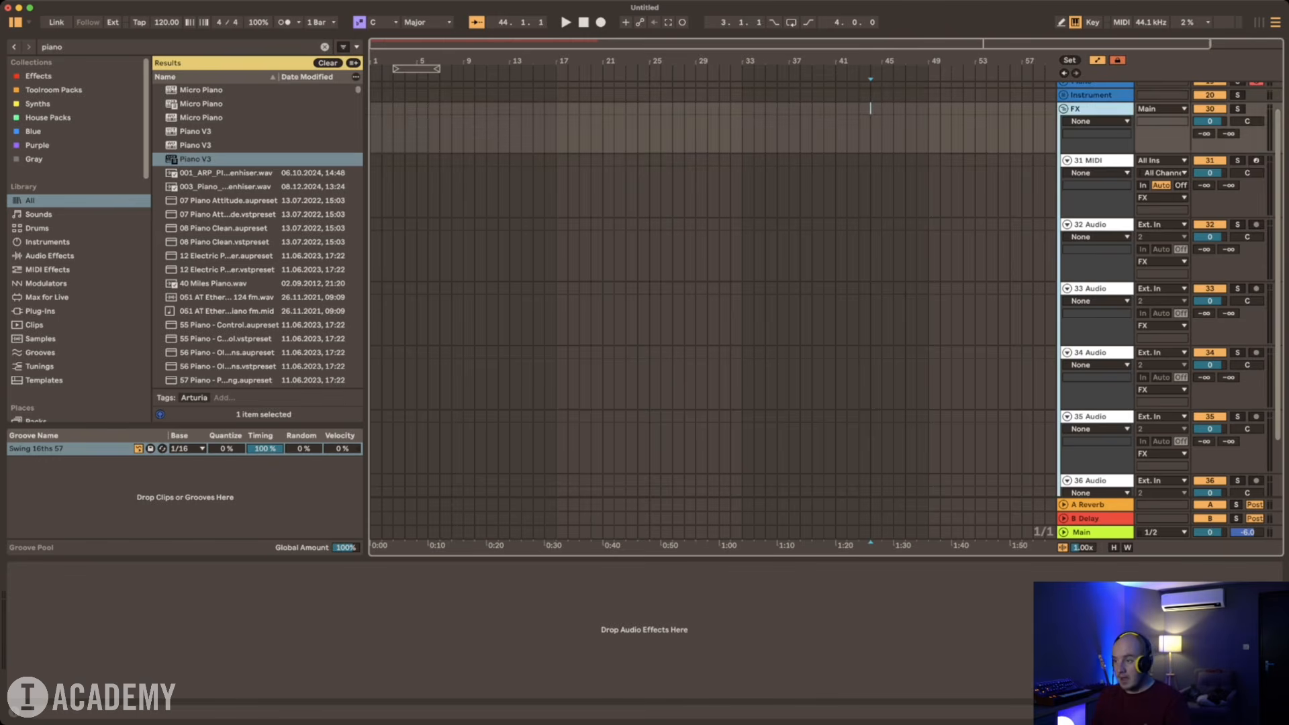
key("Down")
key("super+f")
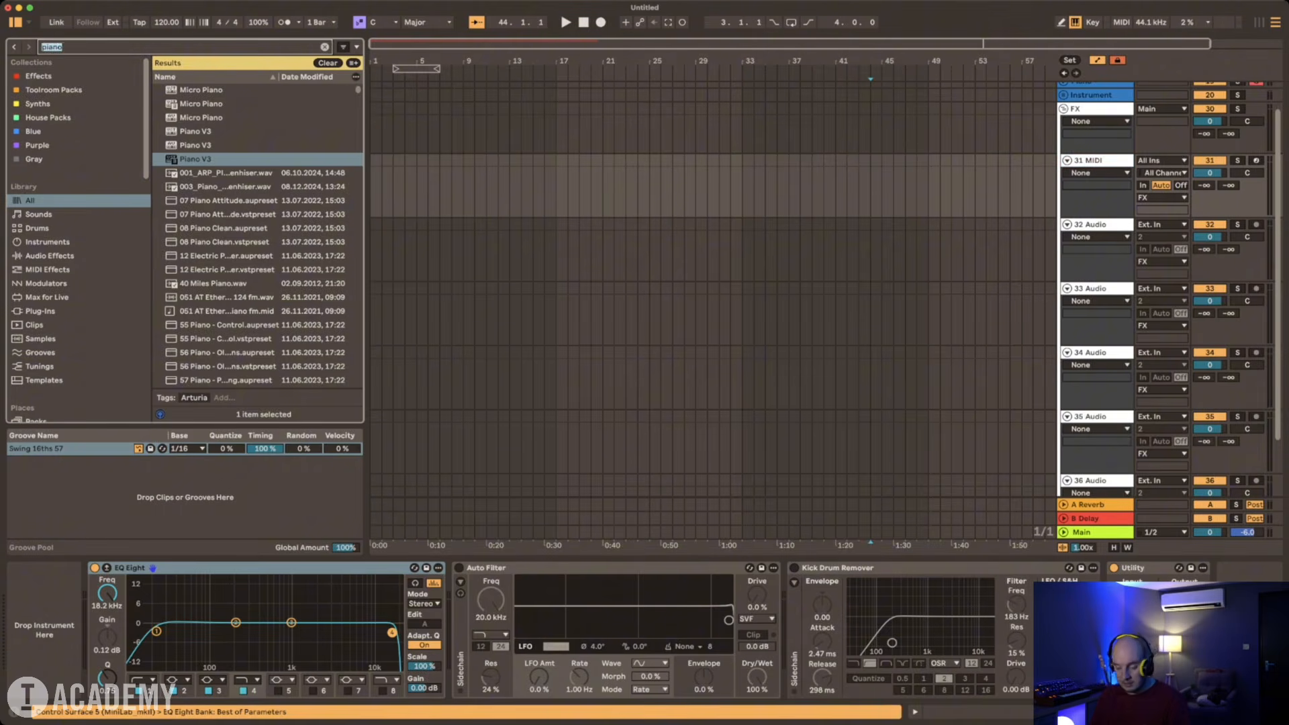
type("percussion")
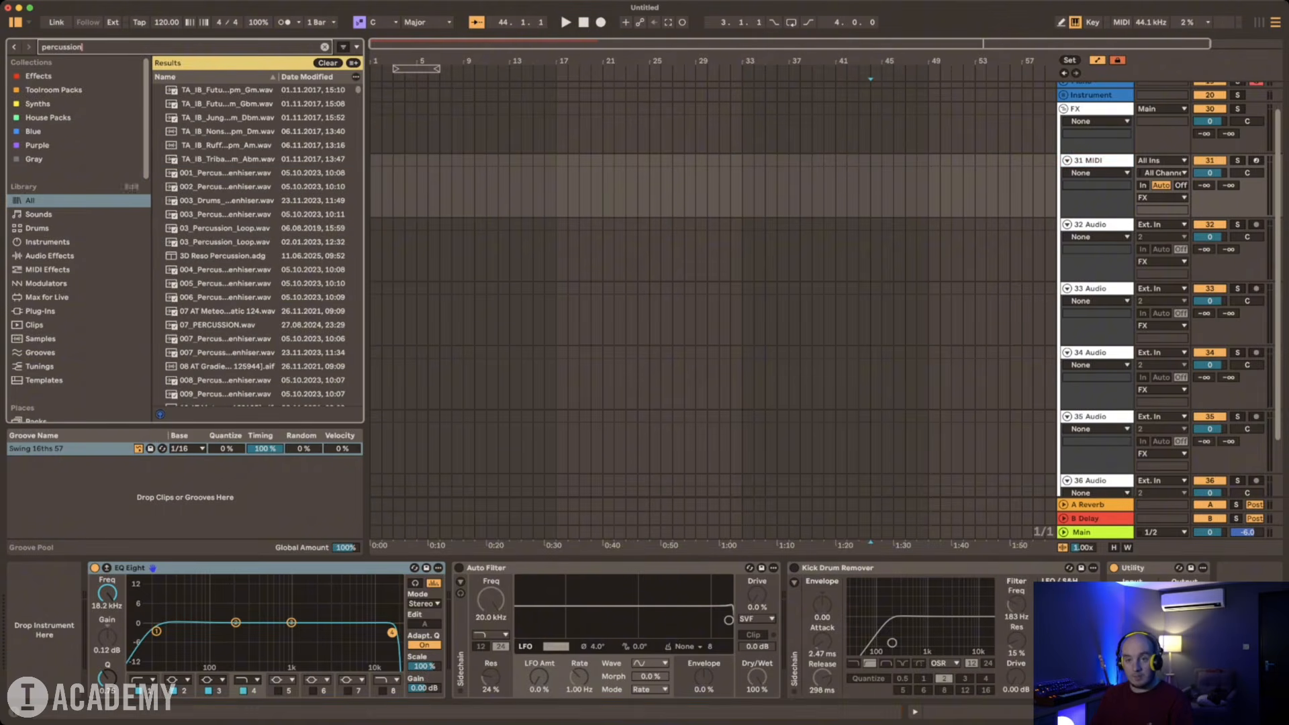
left_click(37, 228)
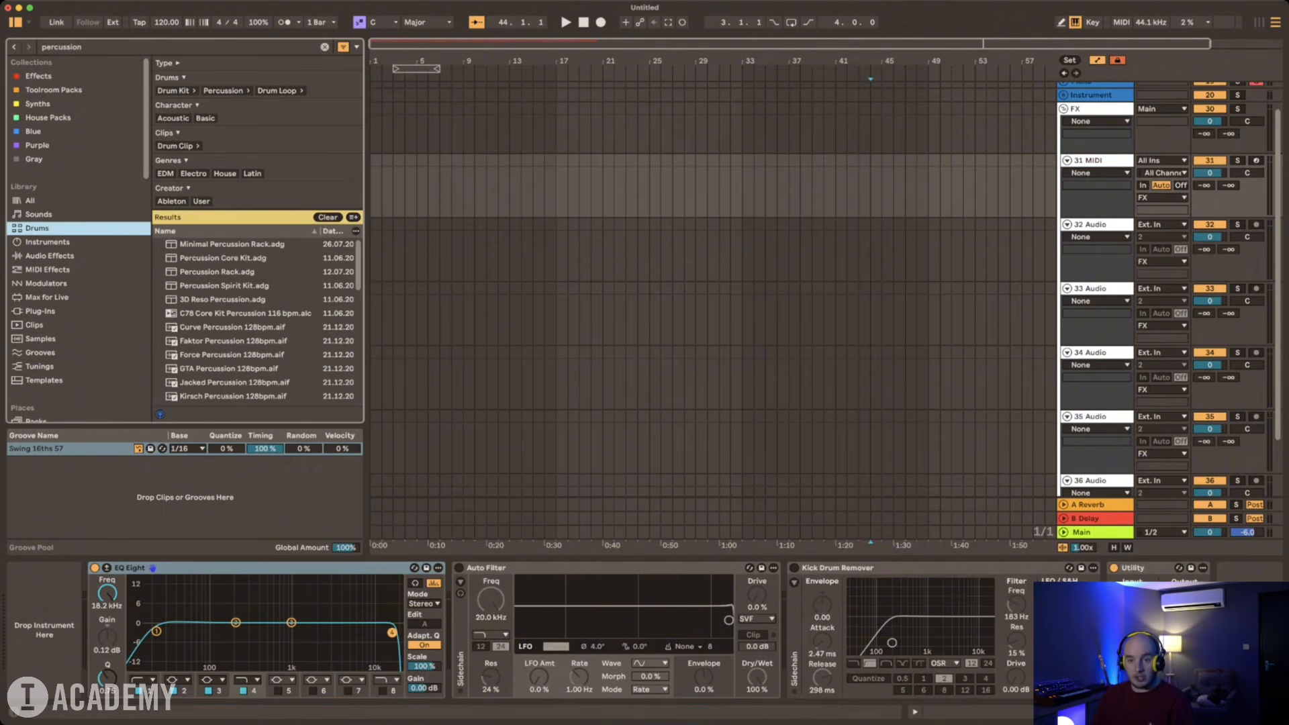
left_click(223, 257)
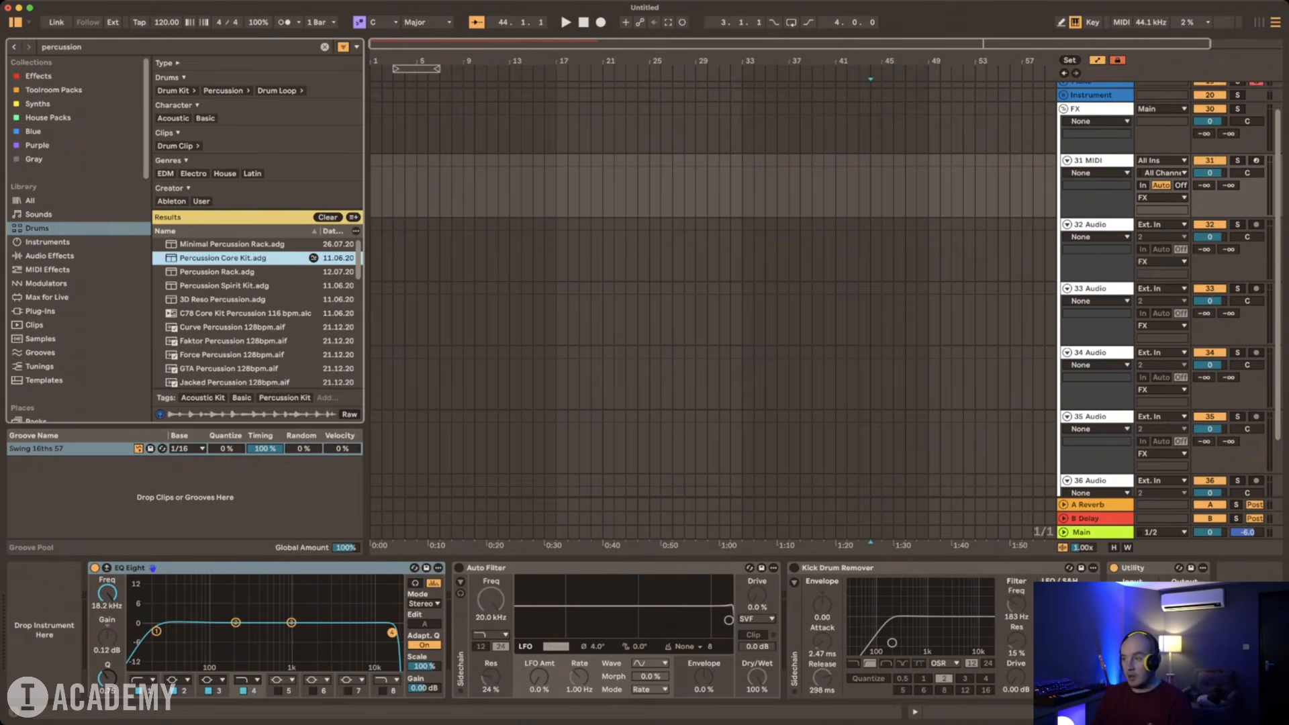
key("Return")
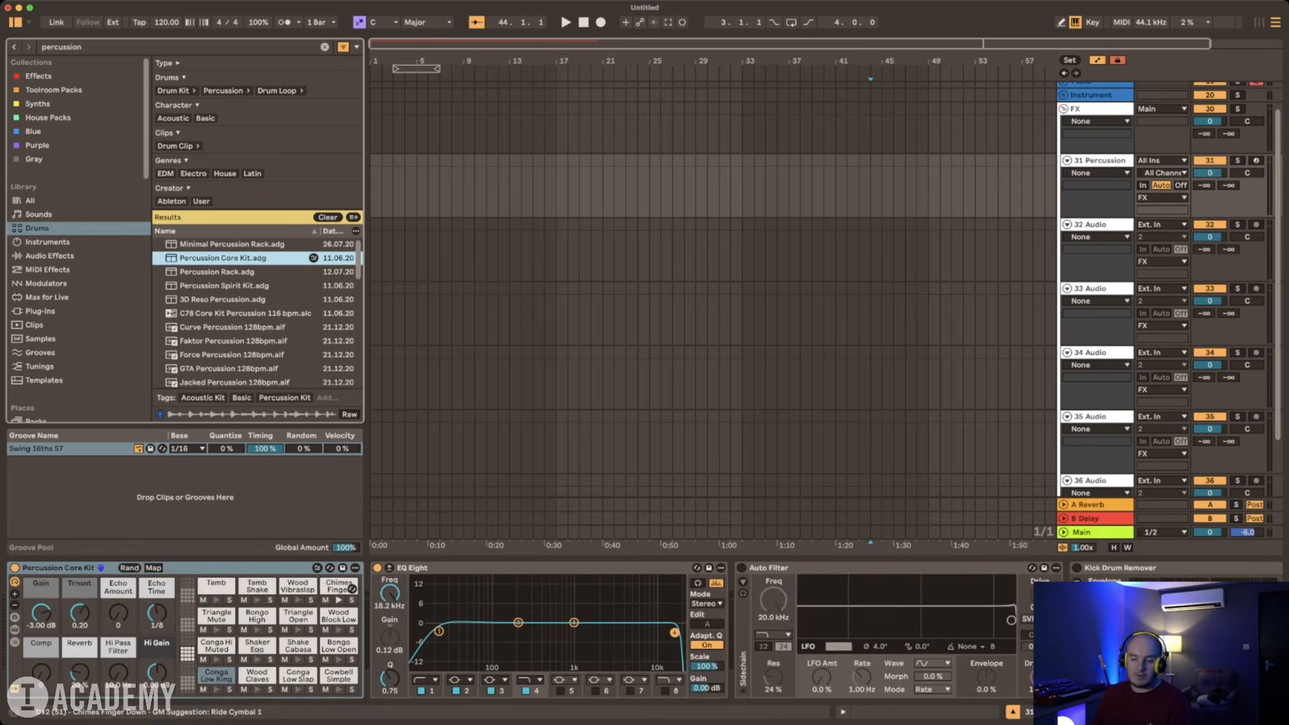
left_click(339, 600)
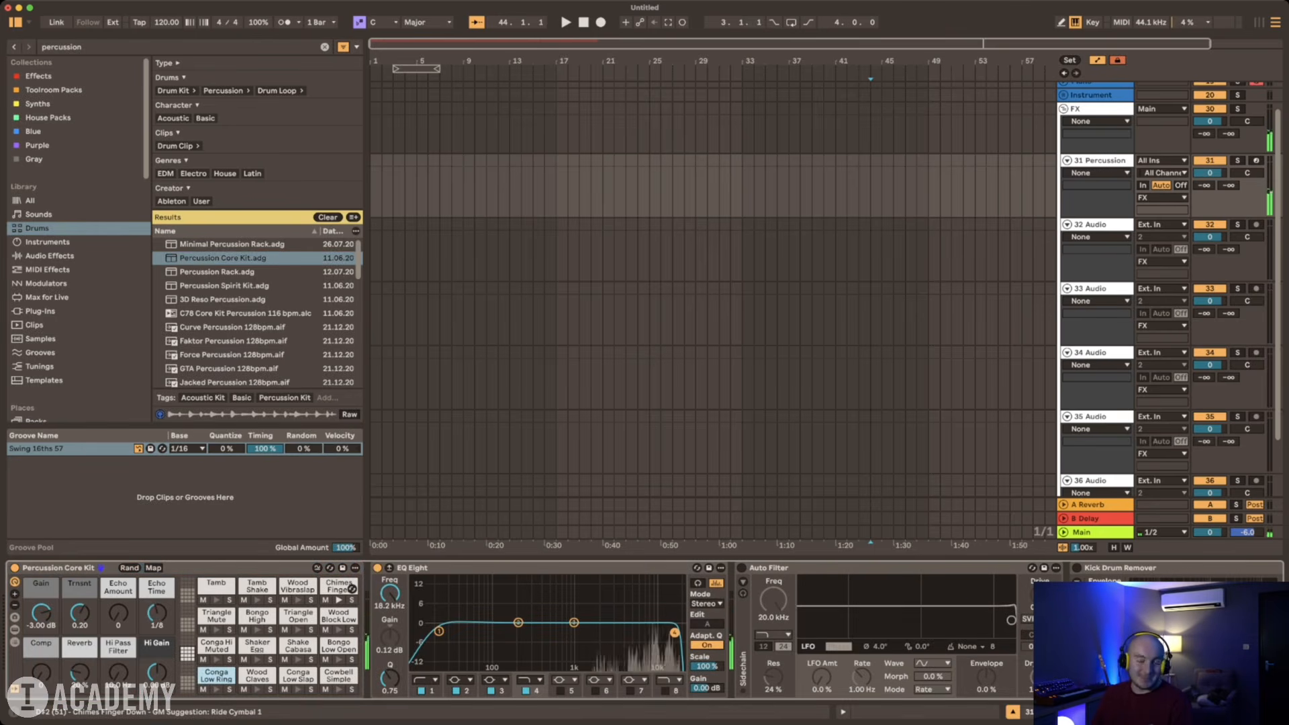
left_click(311, 588)
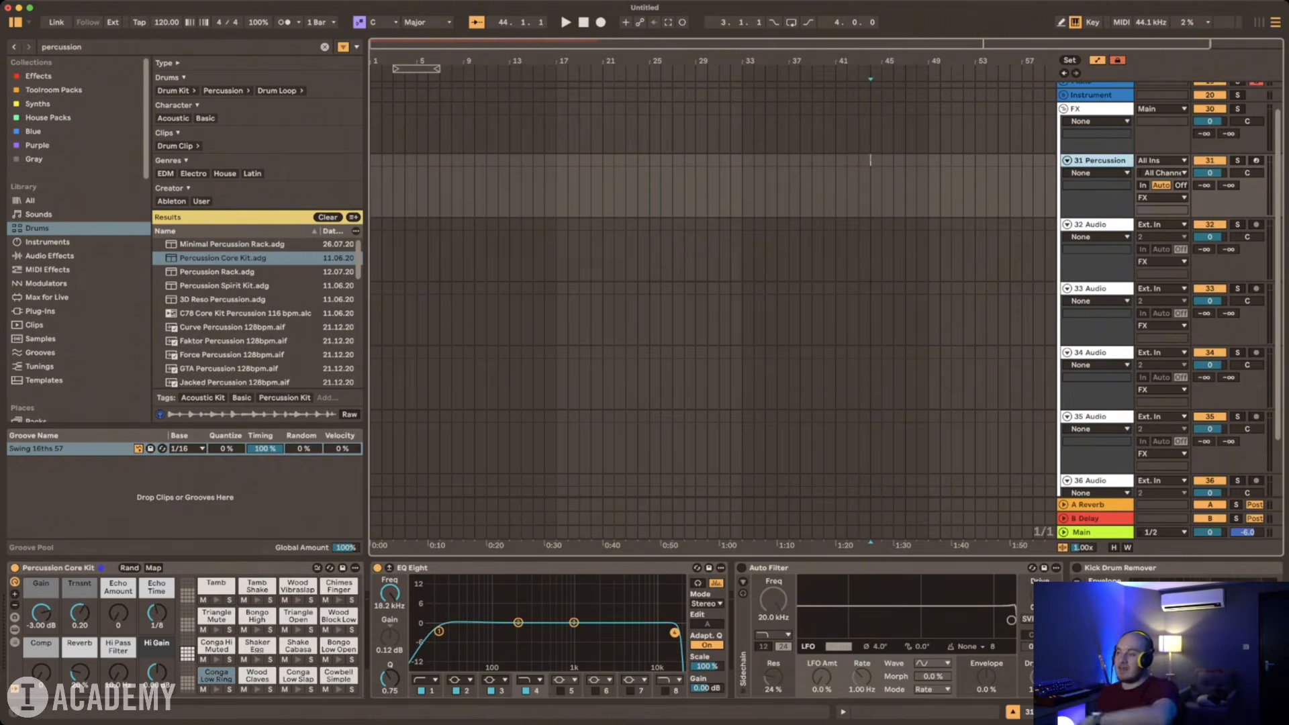
Step: Select the first audio track in the FX group and look over the group's remaining audio tracks
left_click(1091, 225)
scroll(1092, 224, "down", 3)
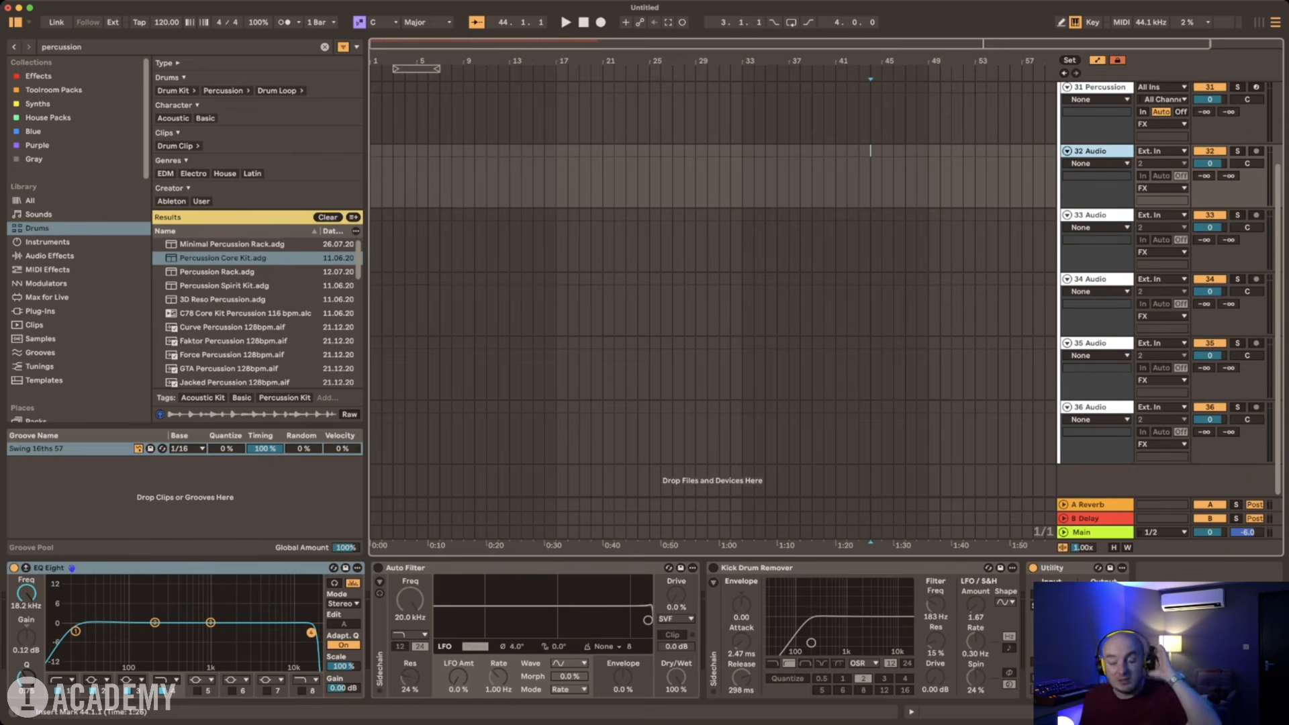
scroll(826, 282, "up", 2)
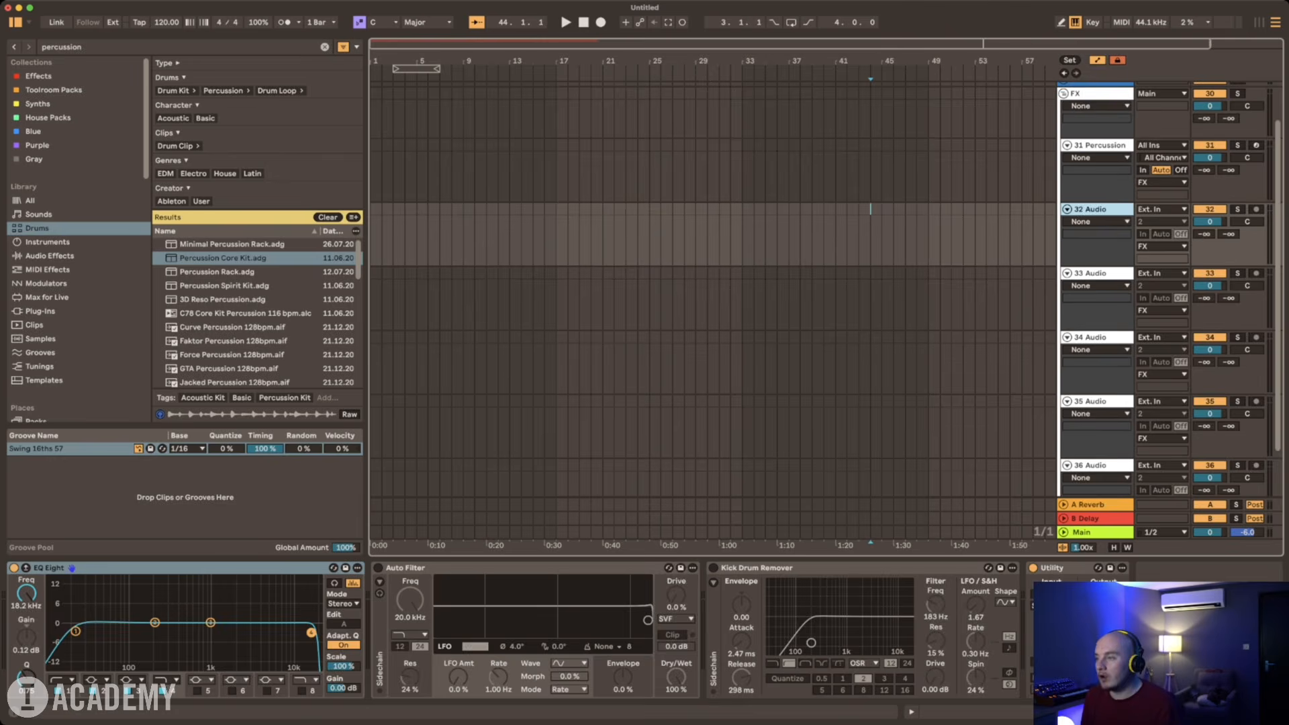
Step: Collapse the FX group, add four audio tracks below it, and select the first of them
left_click(1064, 93)
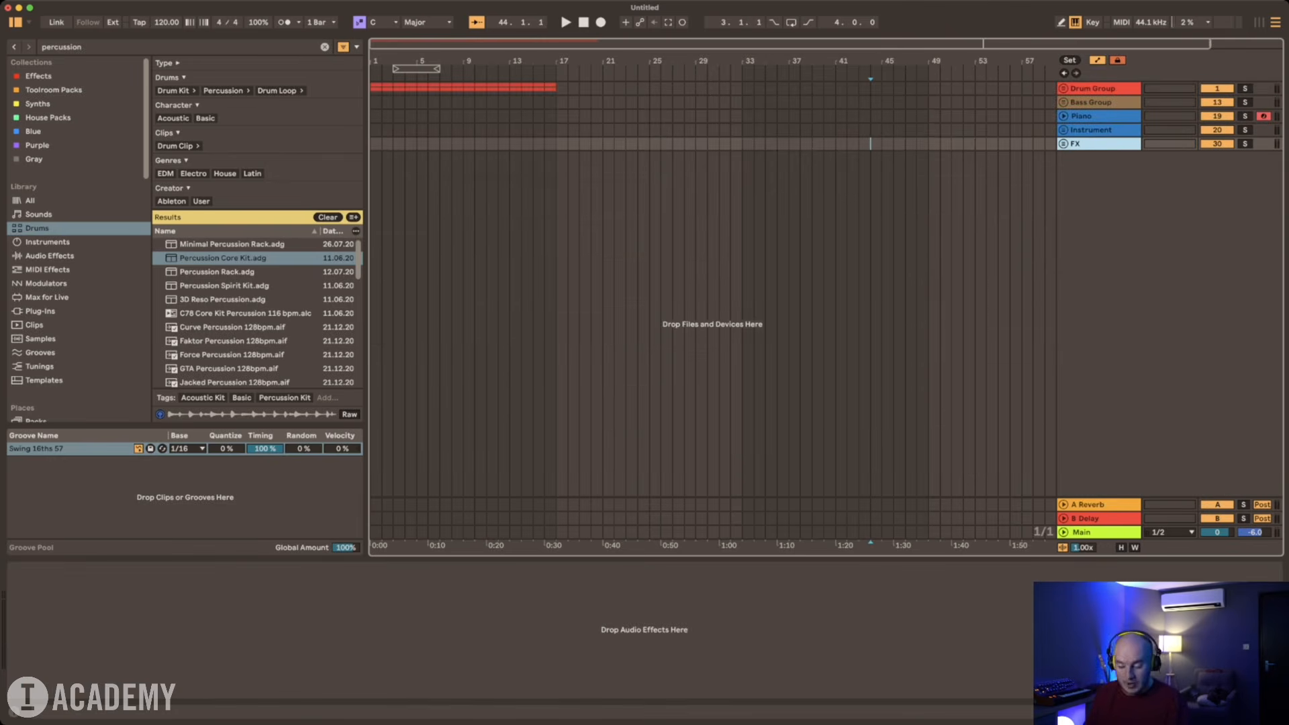
key("super+t")
key("super+t")
key("super+t")
key("super+t")
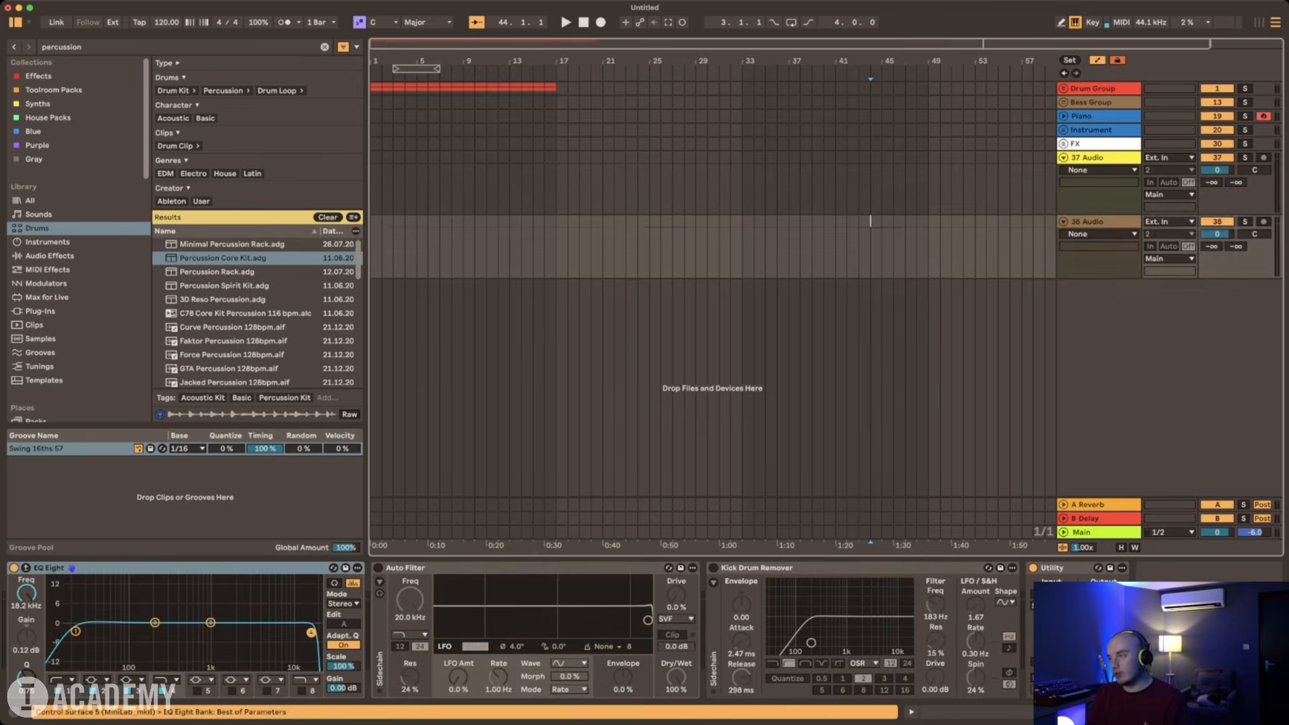
key("Up")
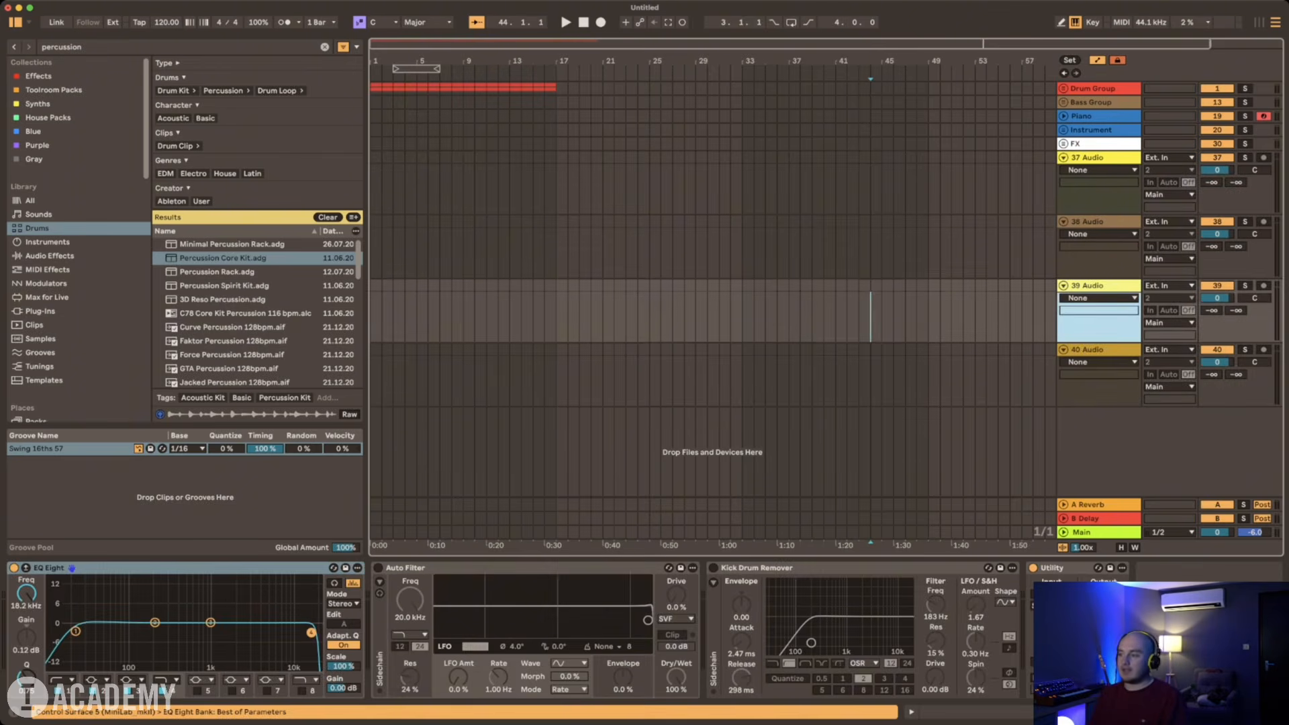
key("Up")
key("Up")
Step: Search the All library category for "liv eas" and expand Liv East vocal chain.als in the results
key("super+f")
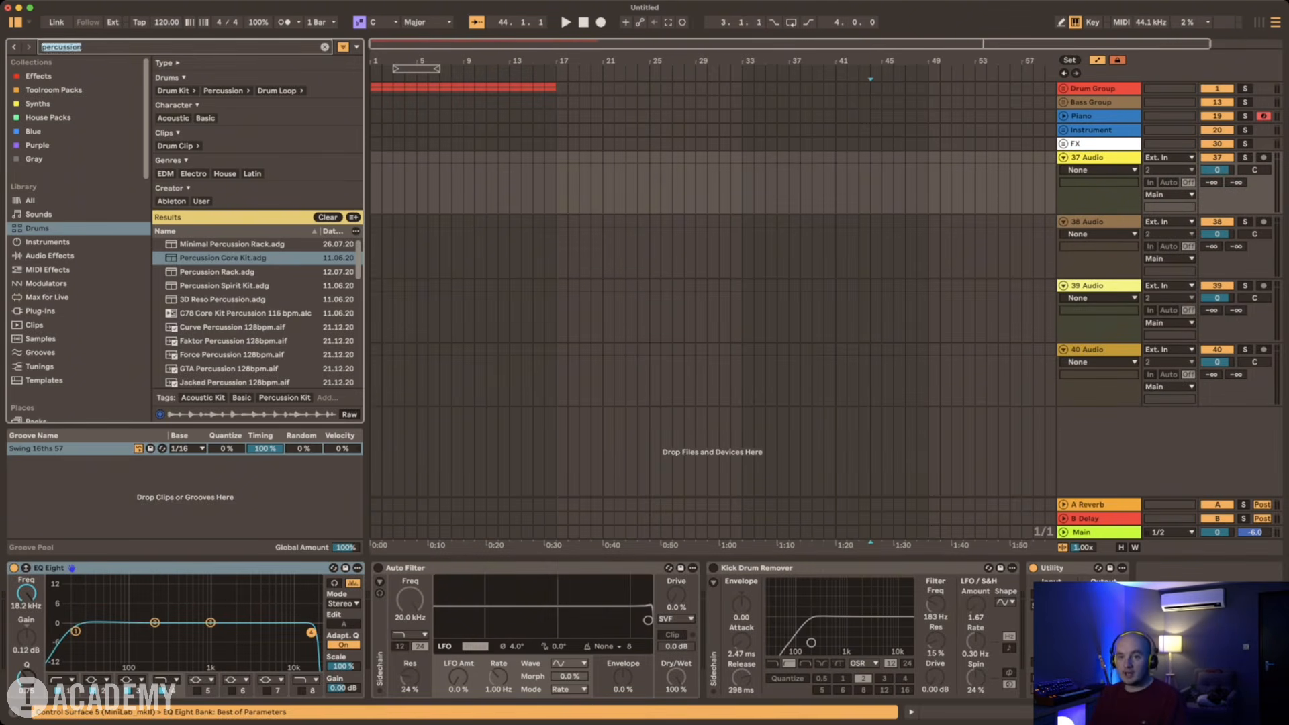
type("liv")
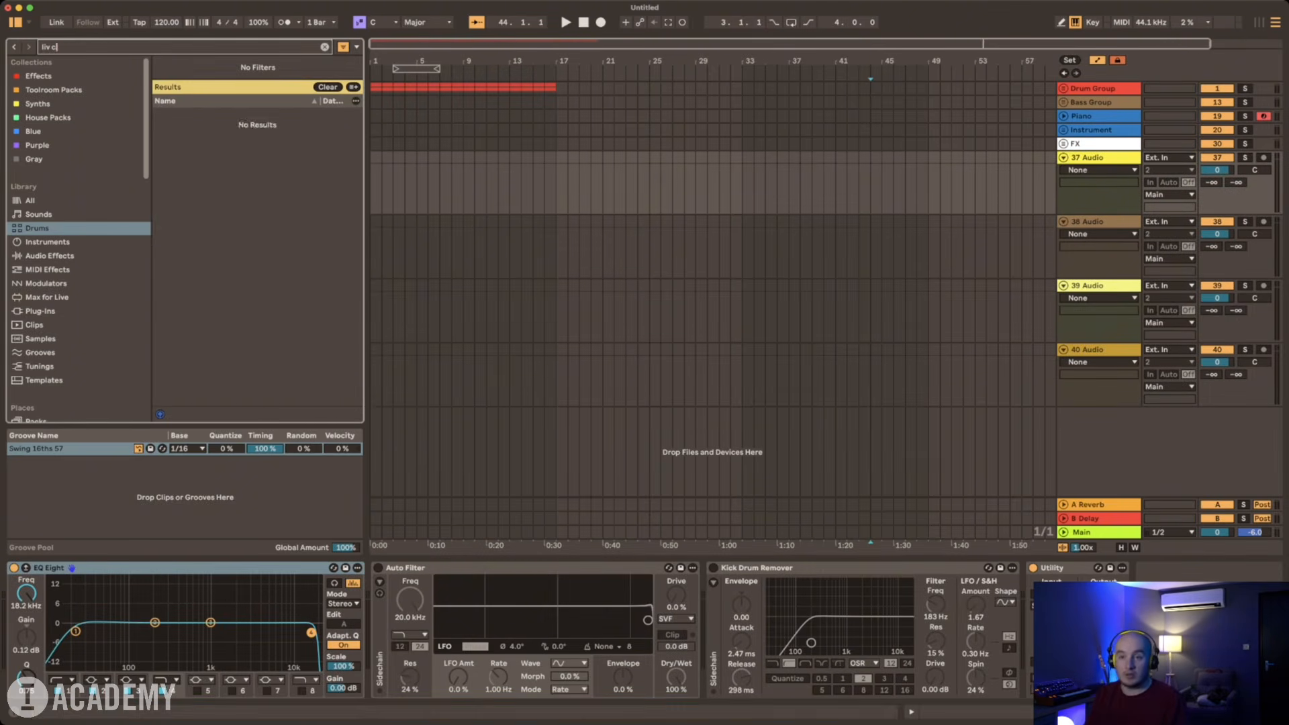
type(" eas")
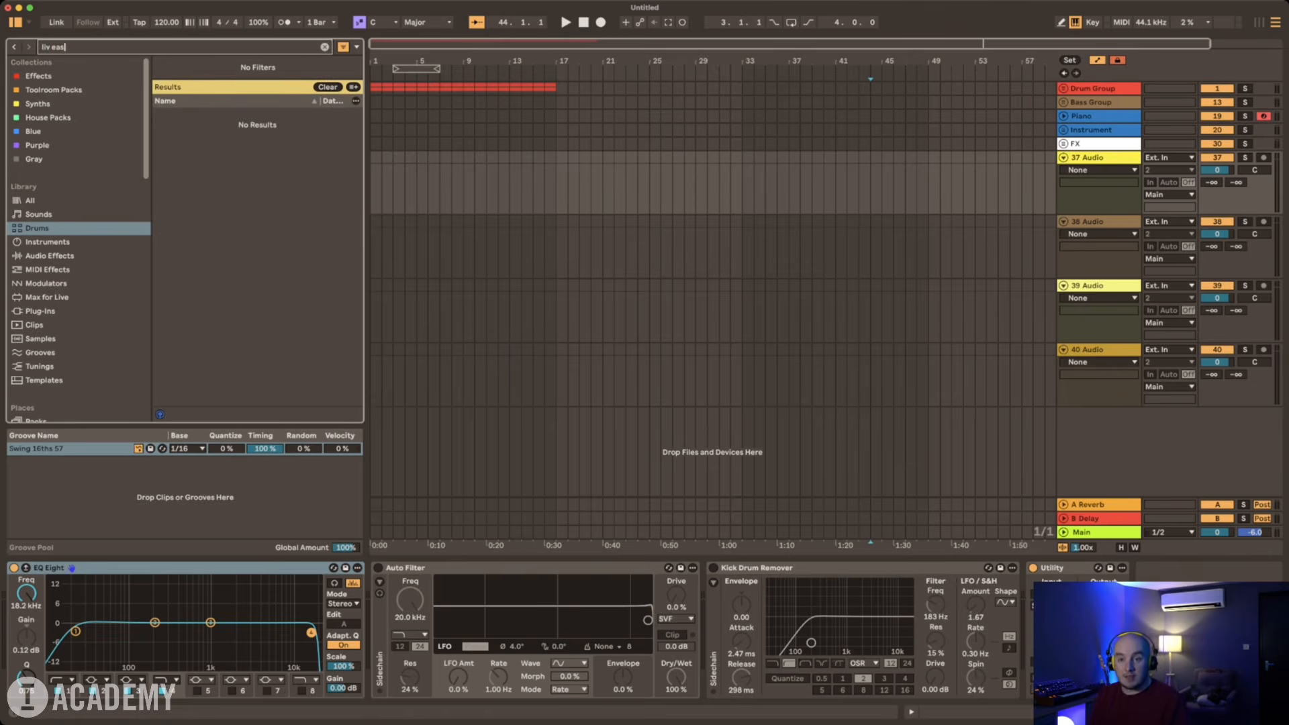
left_click(160, 118)
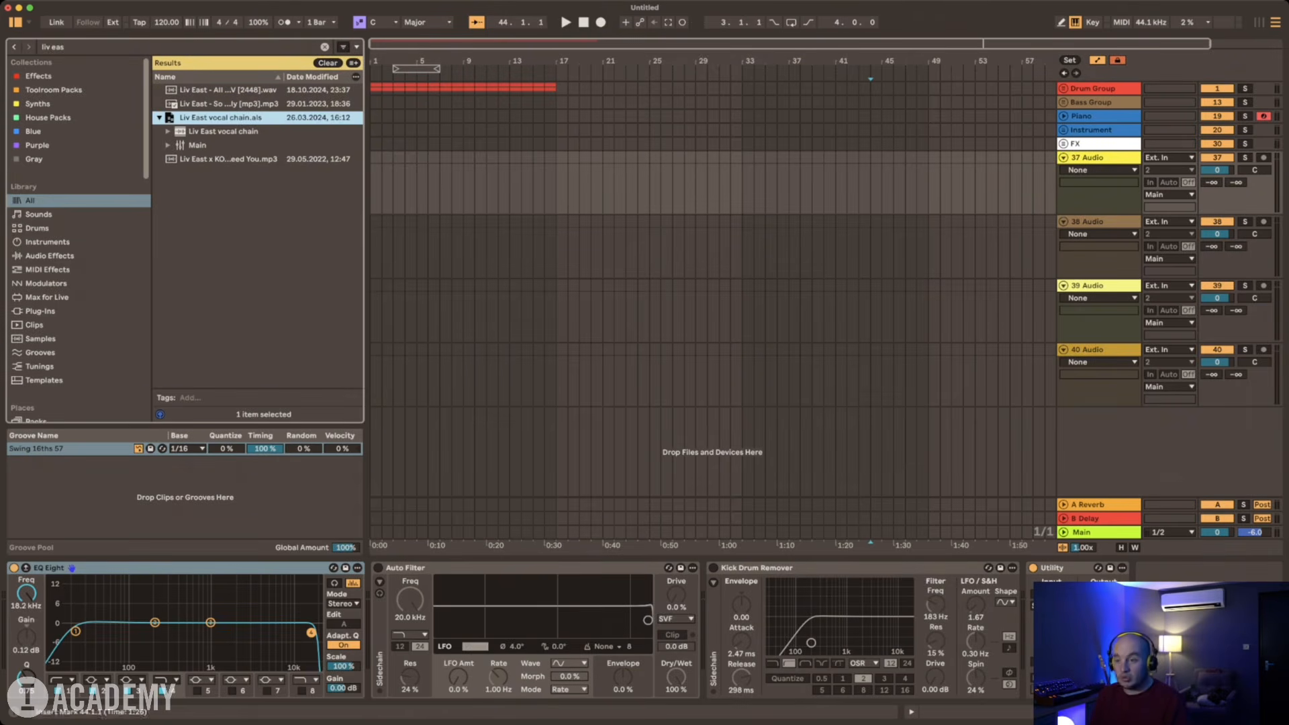
Step: Delete all default devices from the first new audio track and load the Devices of the Liv East vocal chain onto it
left_click(1098, 158)
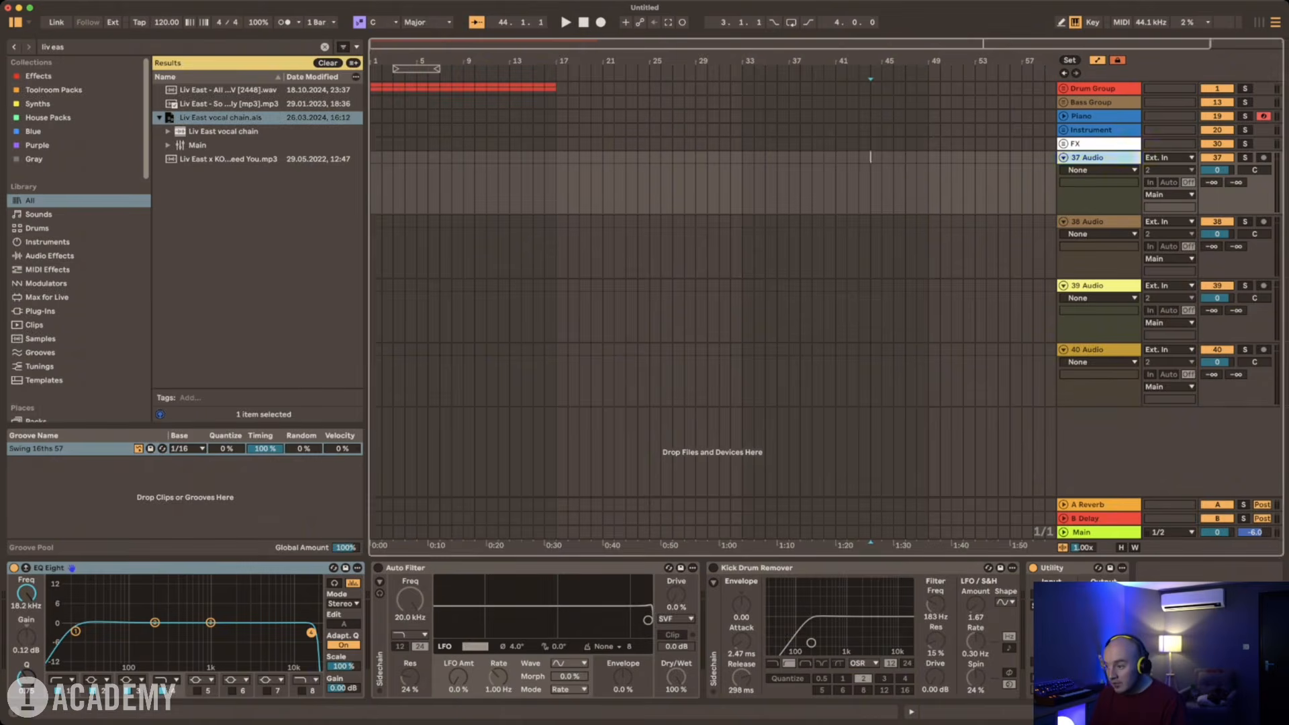
left_click(1074, 568)
key("super+a")
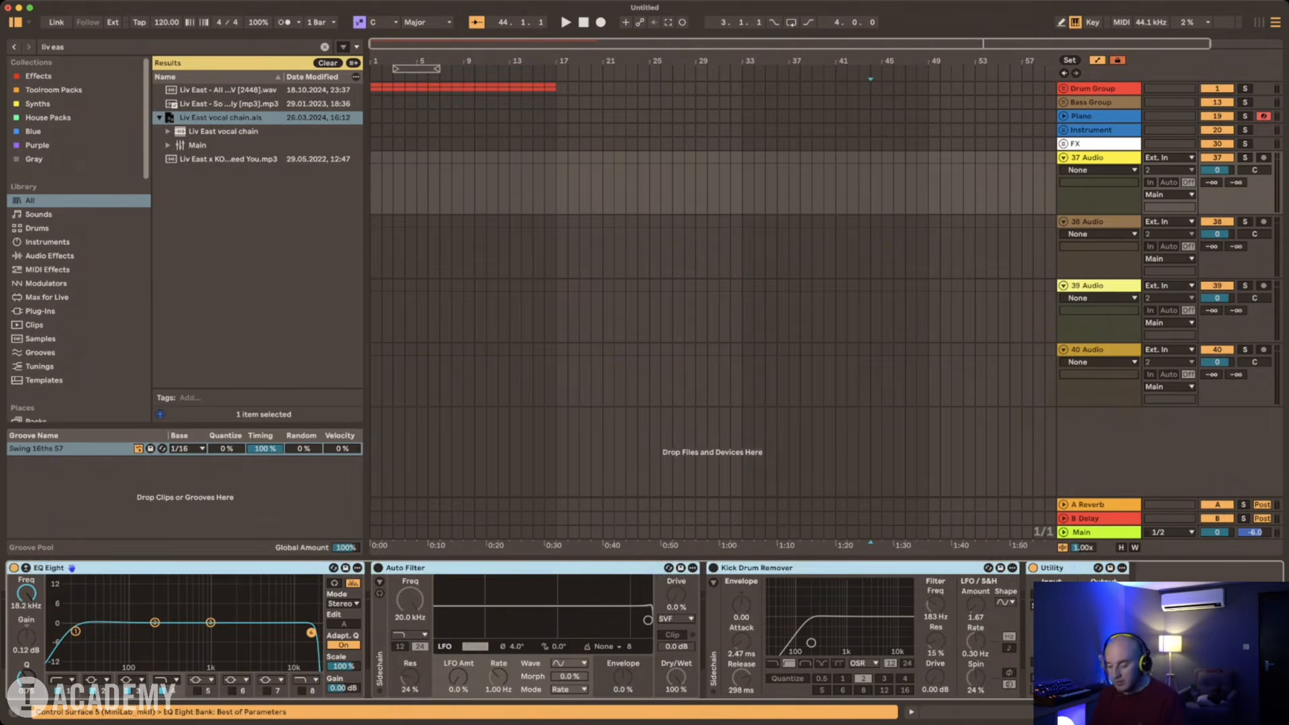
key("Delete")
left_click(168, 131)
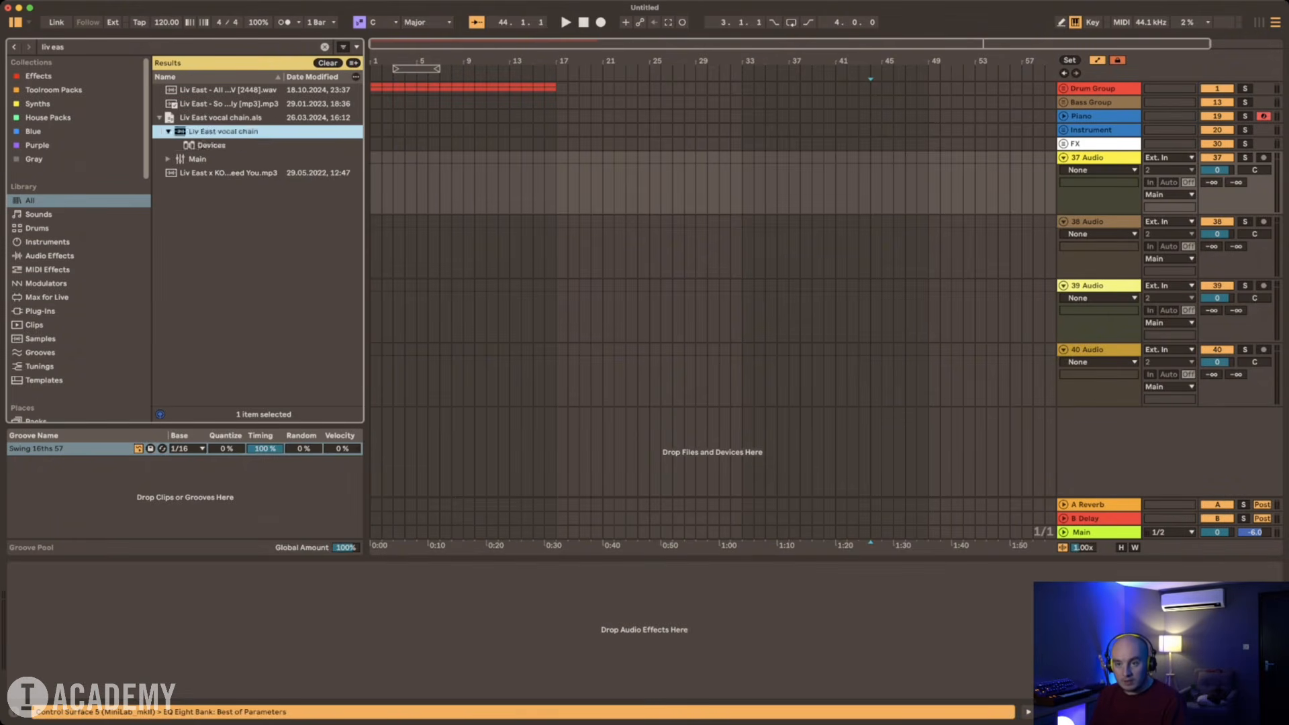
left_click_drag(211, 146, 322, 624)
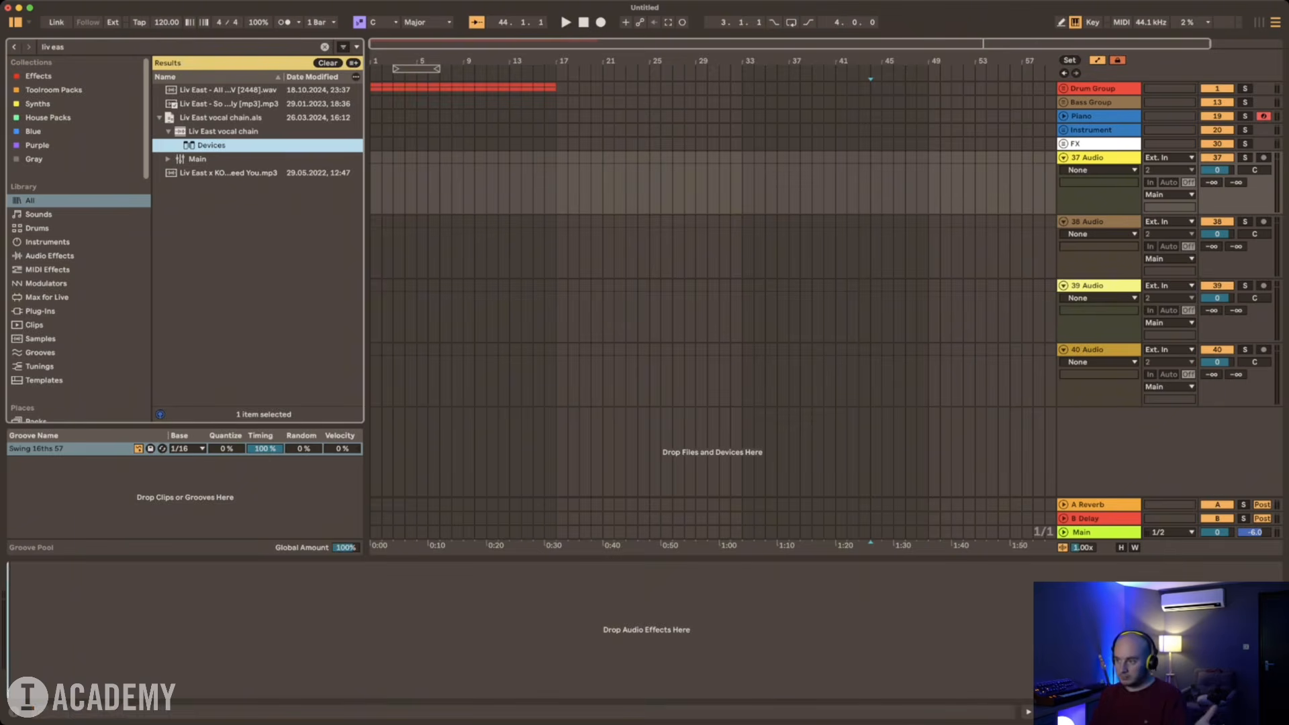
Step: Duplicate the audio track holding the vocal chain three times
left_click(1099, 157)
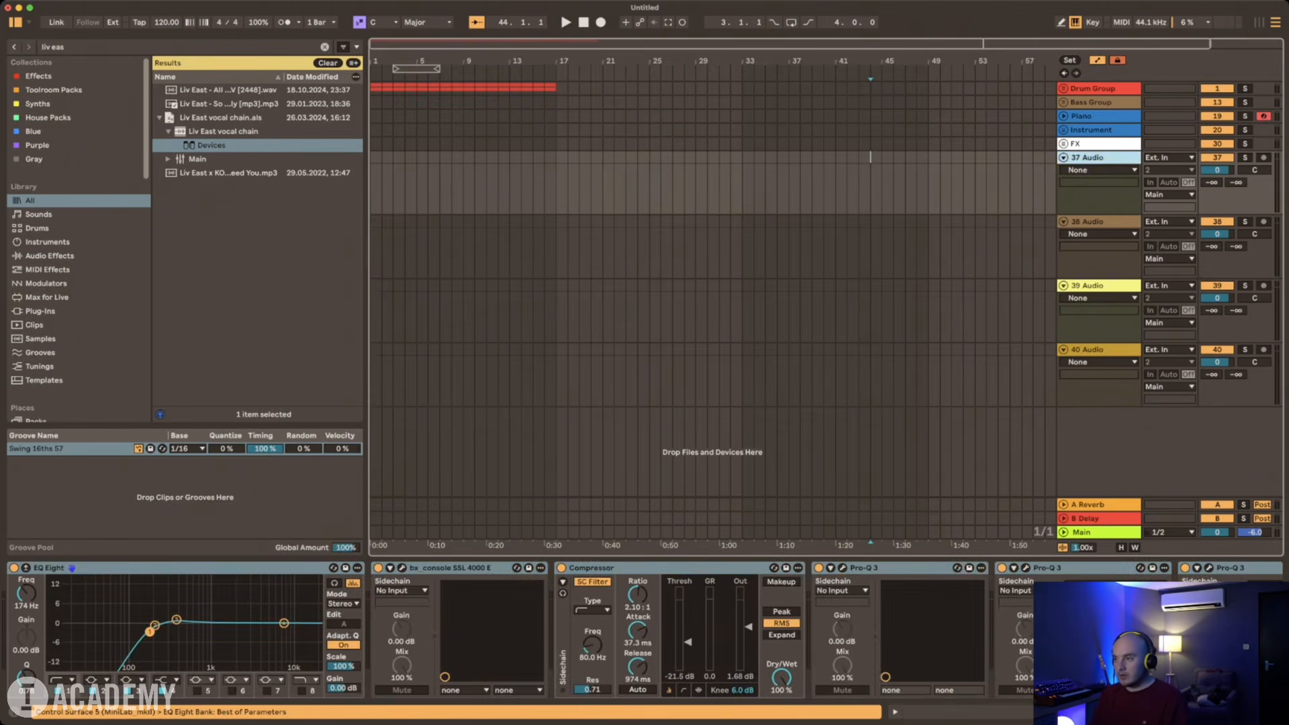
key("super+d")
key("super+d")
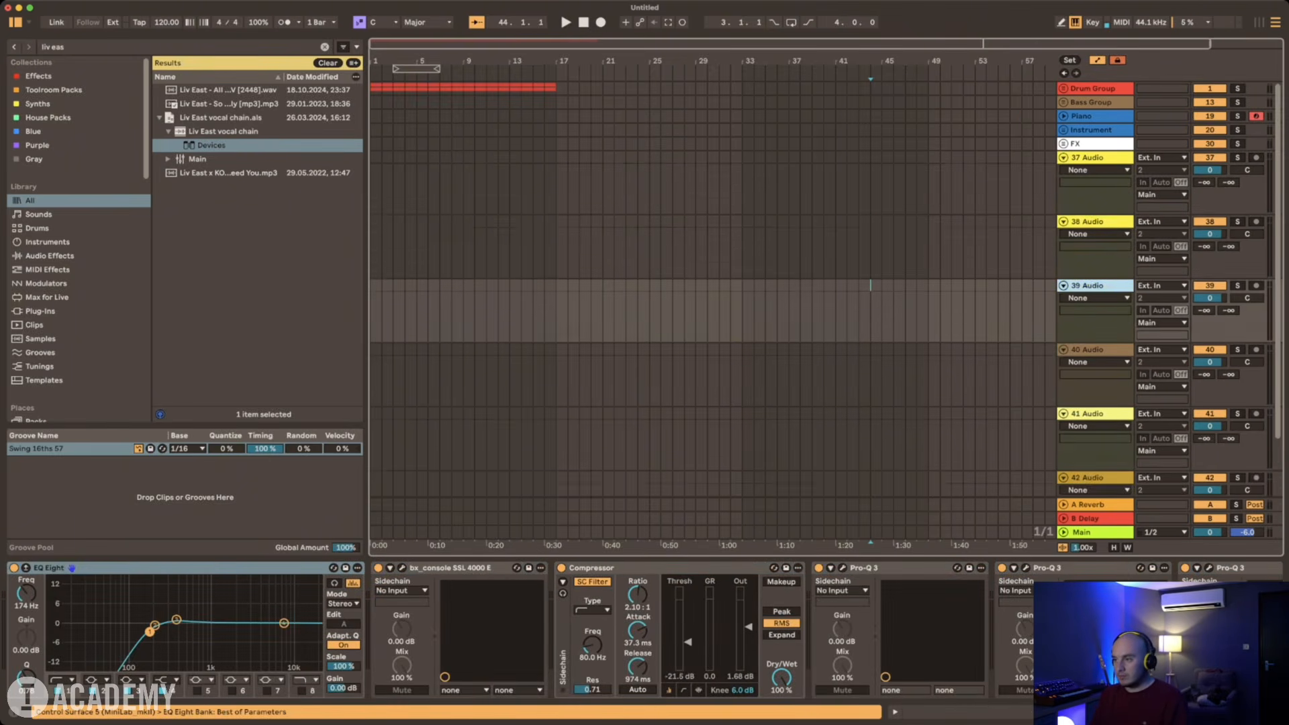
key("super+d")
Step: Delete the three leftover audio tracks below the vocal-chain copies
scroll(1099, 394, "down", 1)
left_click(1098, 394)
scroll(1099, 394, "down", 4)
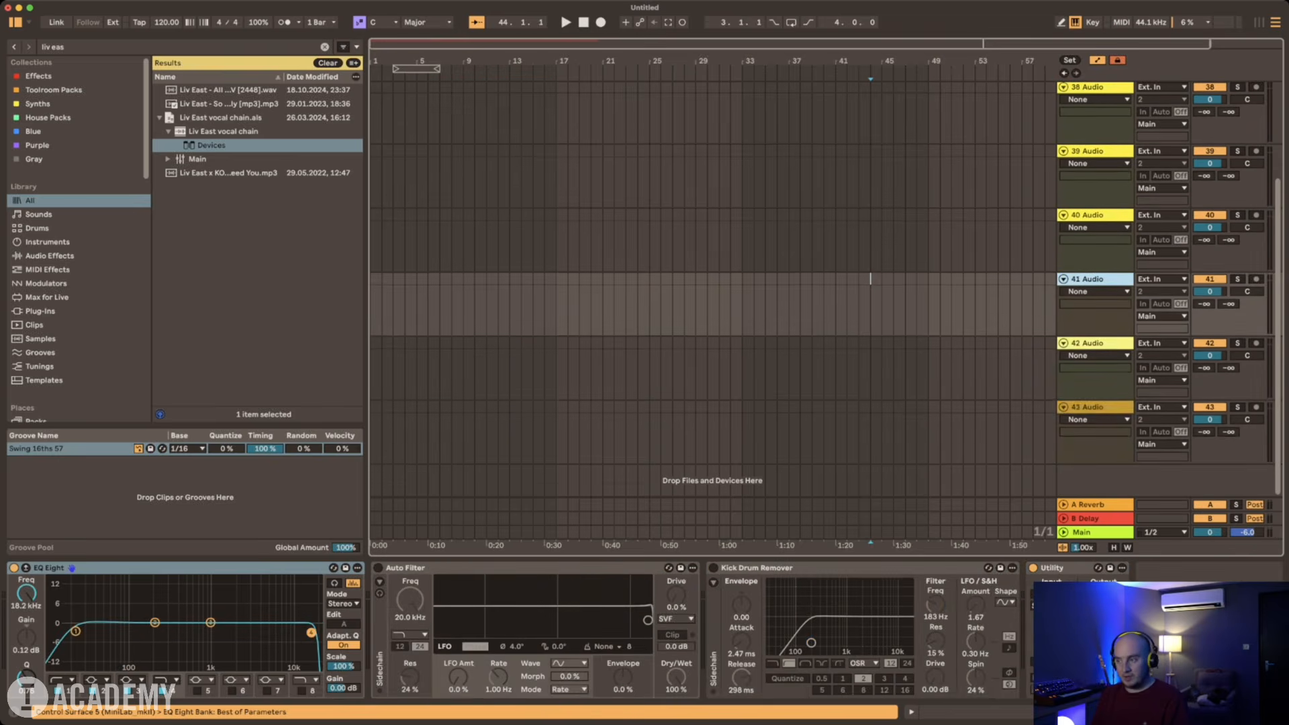
left_click(1098, 407, "shift")
key("Delete")
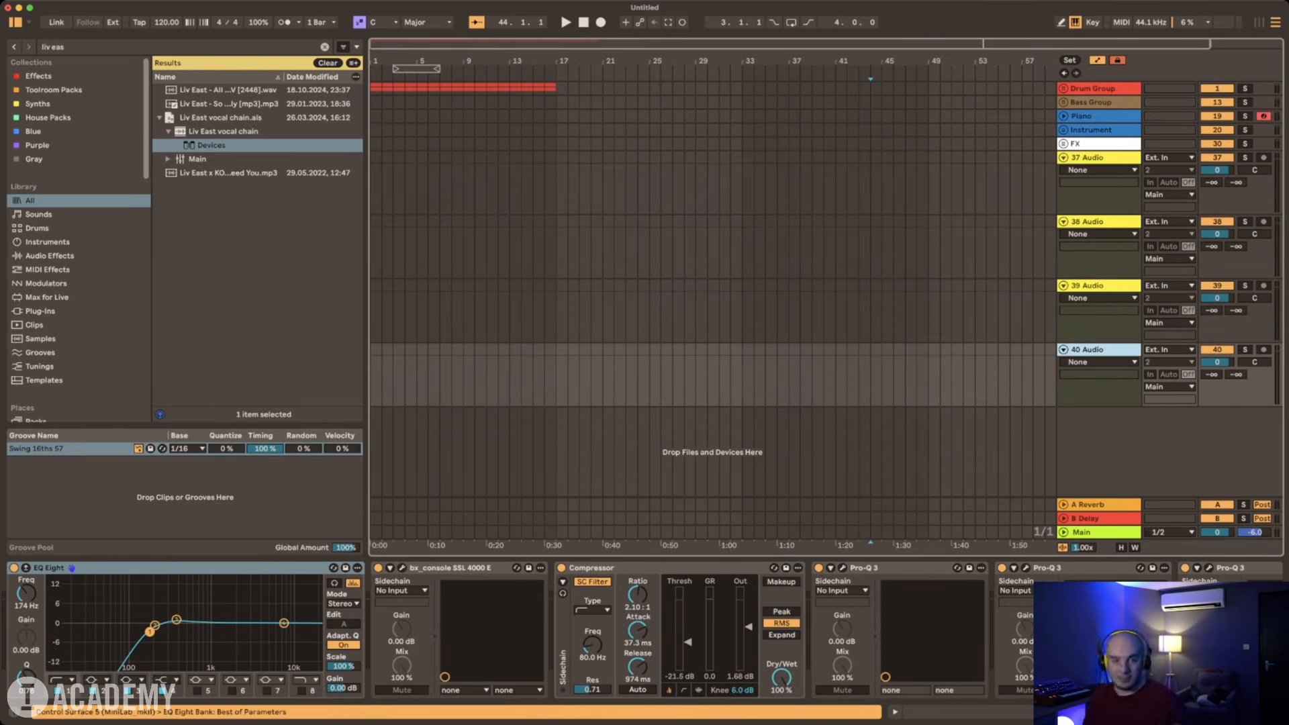
Step: Group the four vocal-chain audio tracks and name the group VOCALS
scroll(712, 289, "right", 1)
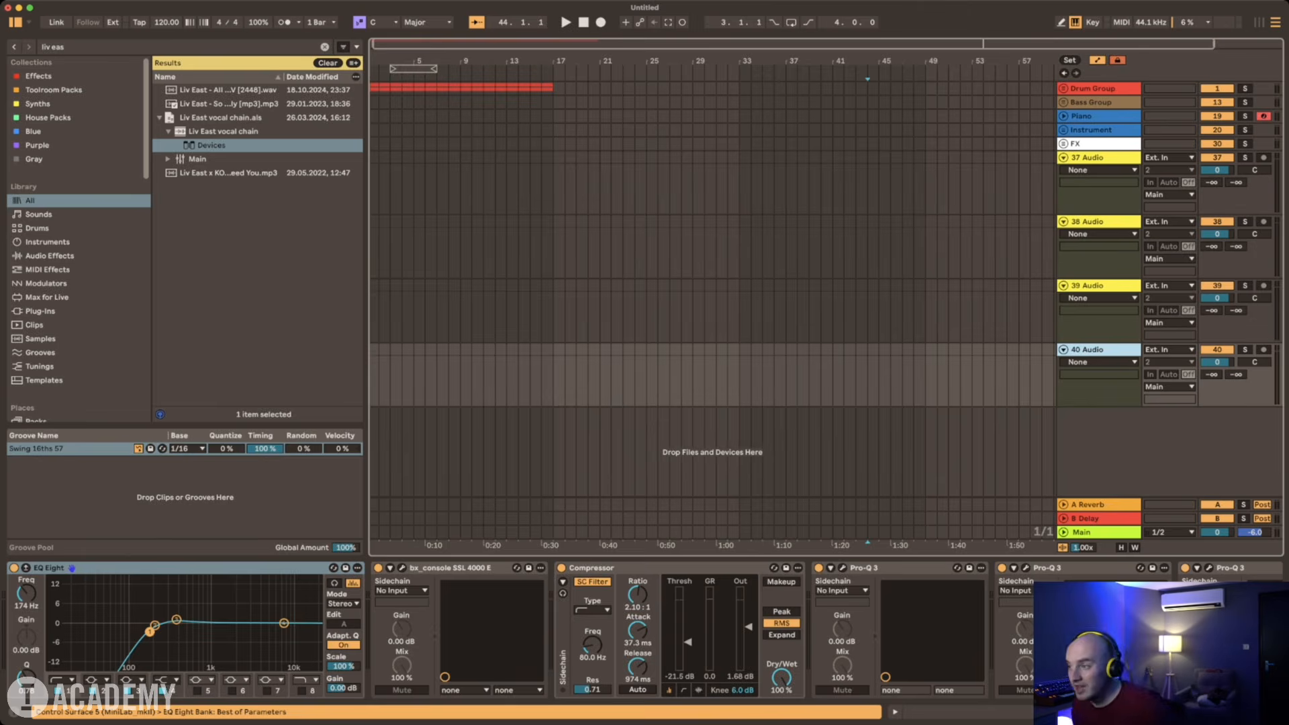
left_click(1099, 158, "shift")
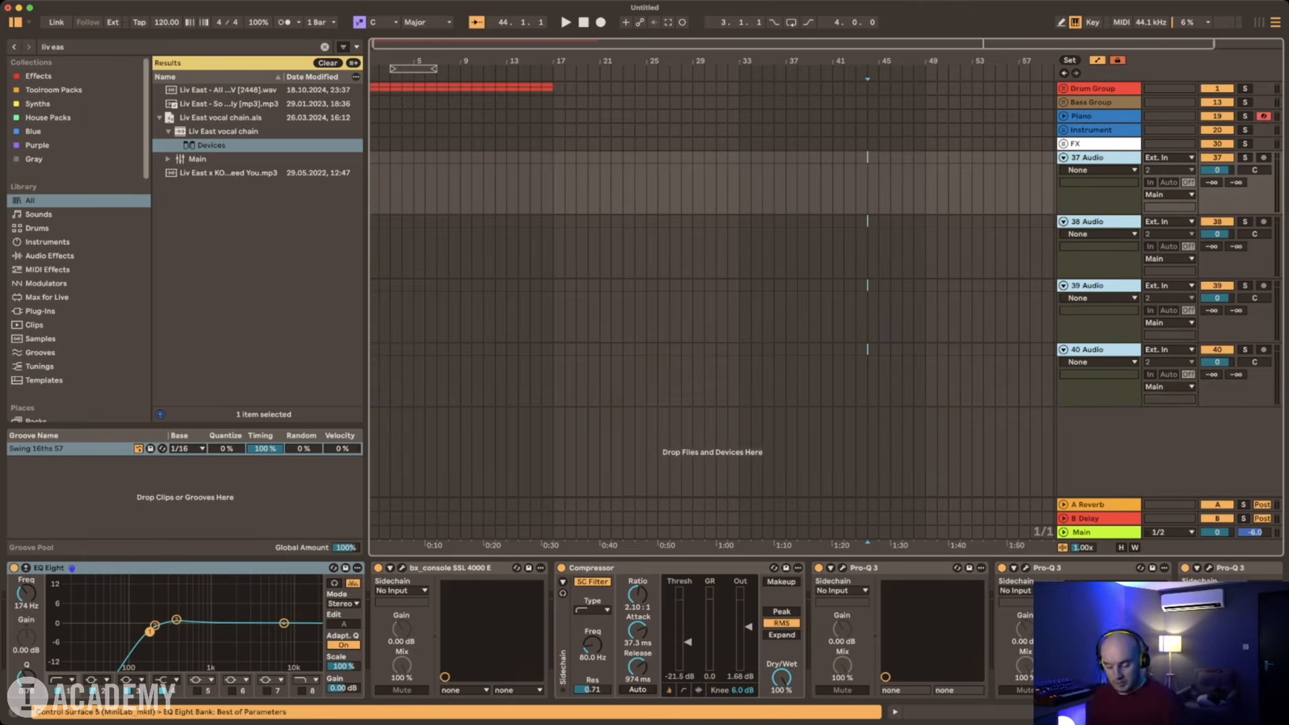
key("super+g")
key("super+r")
type("VOCALS")
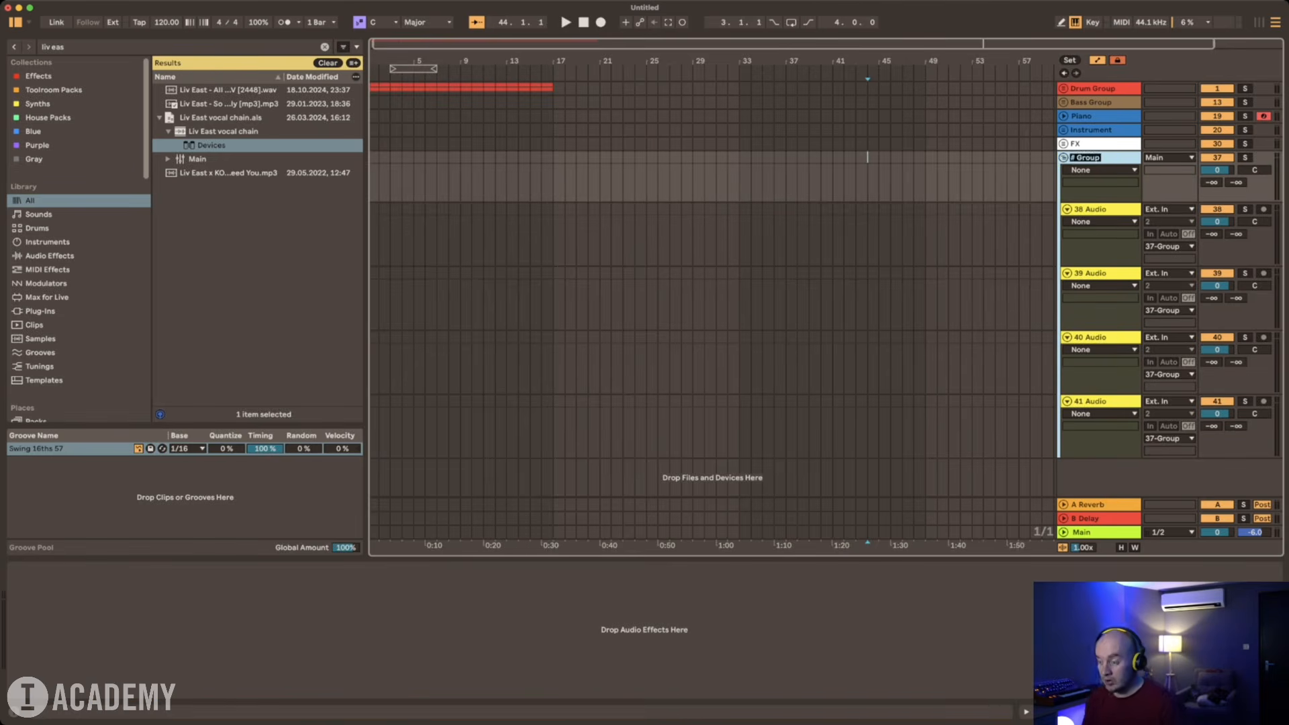
left_click(1018, 231)
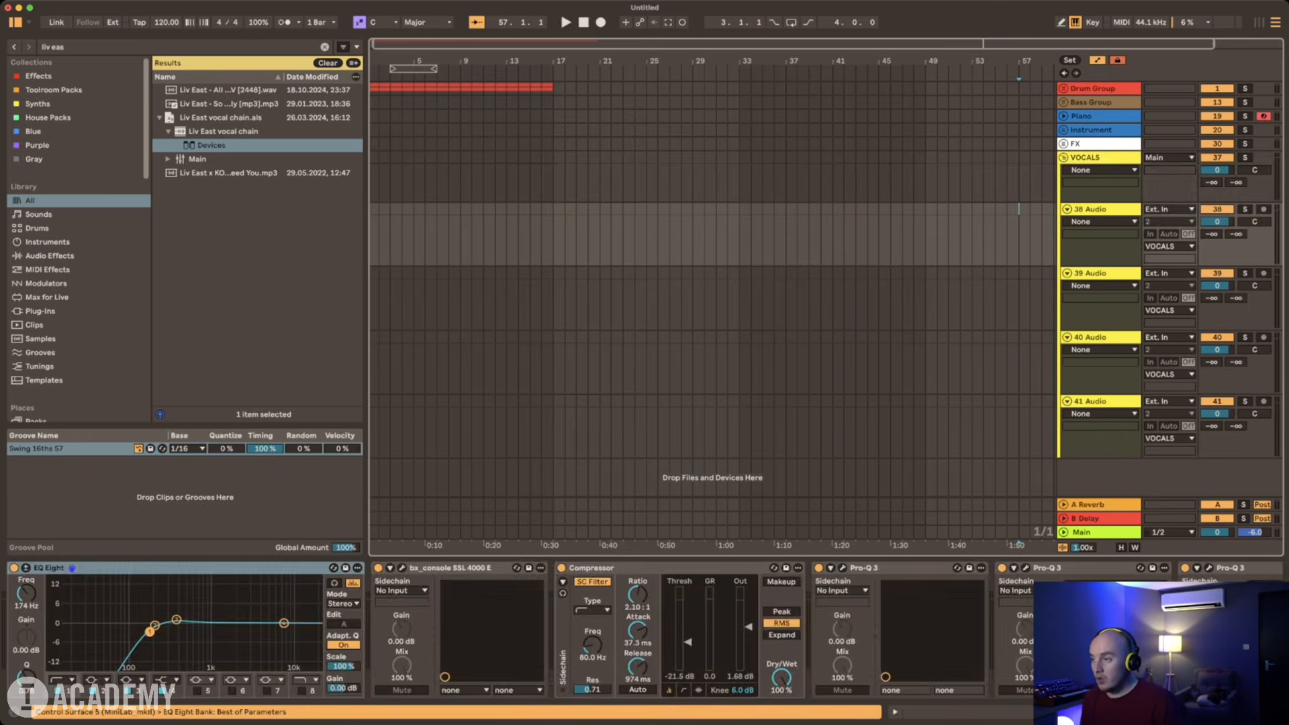
Step: Colour the VOCALS group and its tracks dark grey, and collapse the group
left_click(1100, 158)
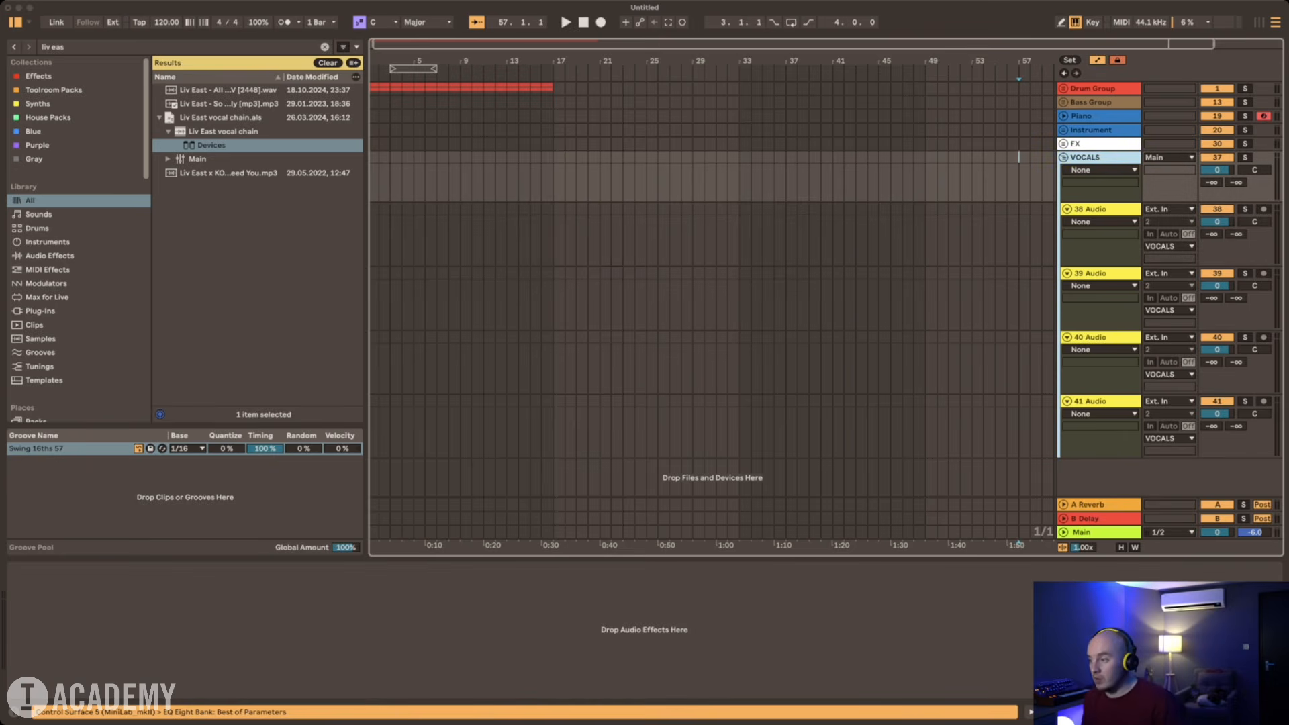
left_click(1141, 322)
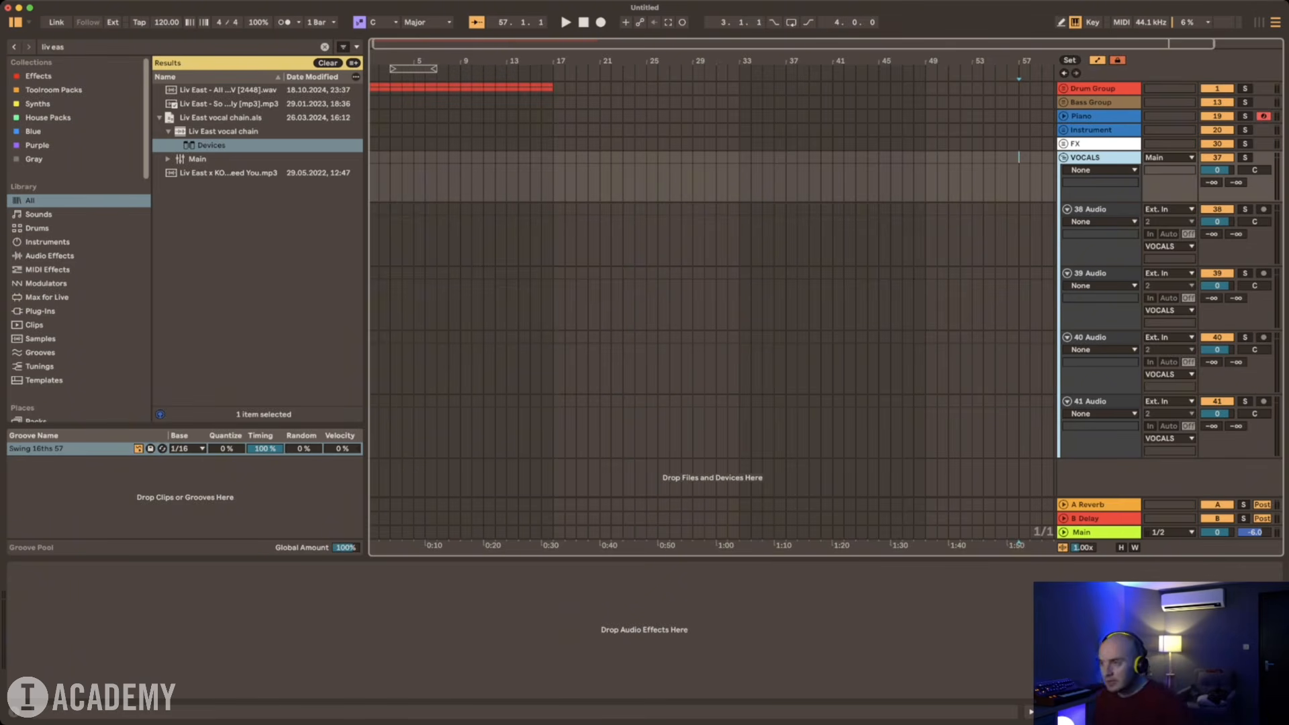
key("u")
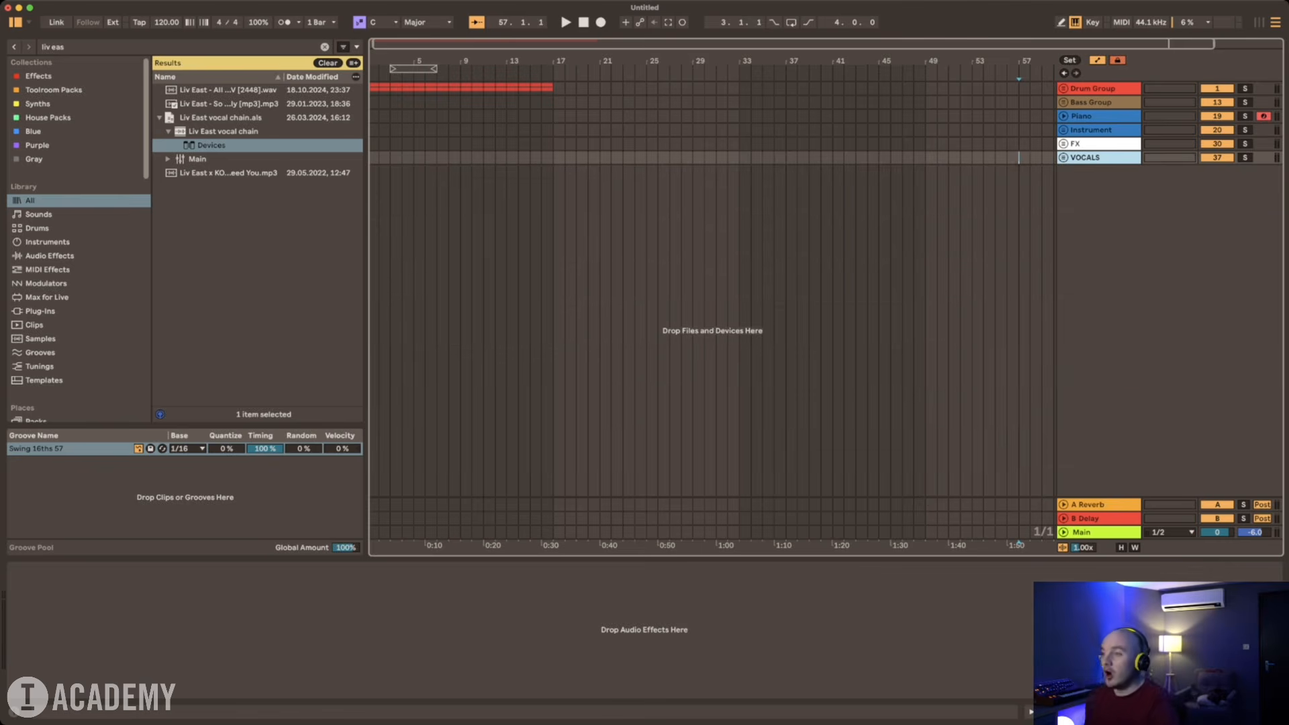
Step: Unfold the Drum, Bass, Piano, Instrument, FX and VOCALS tracks and look over the whole template layout
left_click(1063, 89)
left_click(1095, 168)
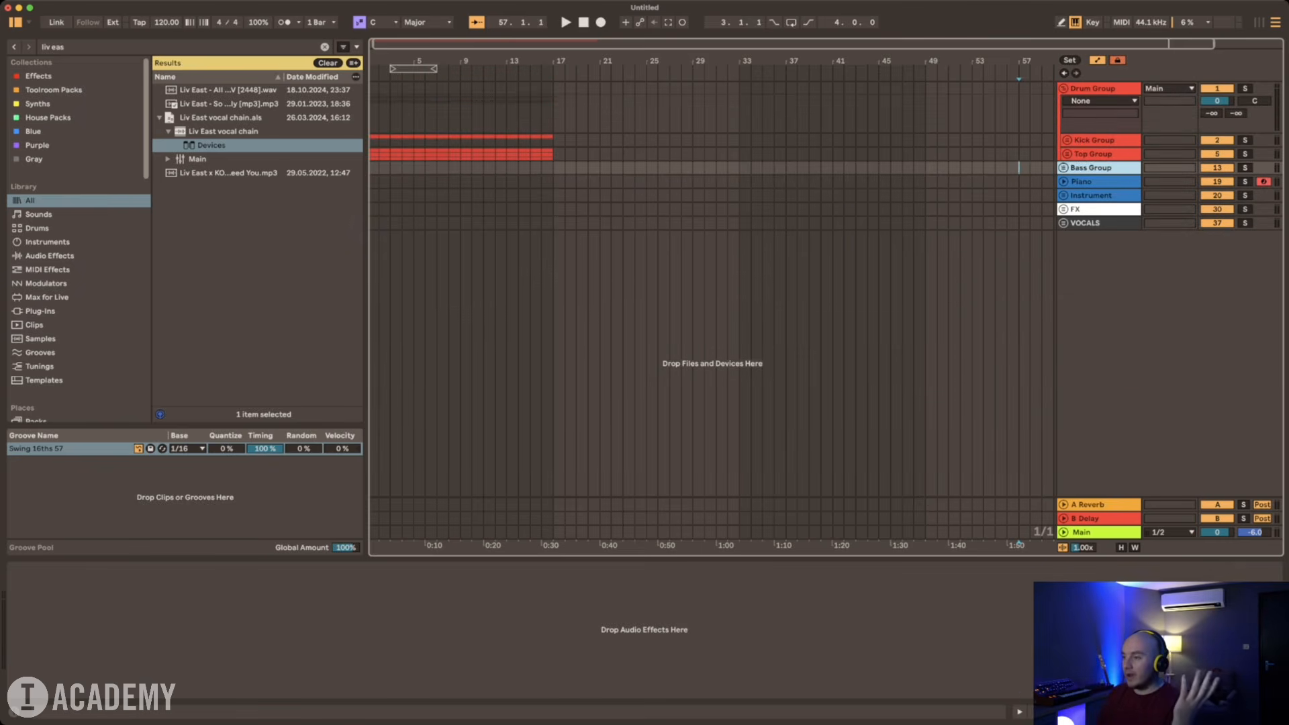
key("u")
scroll(1094, 168, "down", 3)
left_click(1063, 416)
scroll(1063, 416, "down", 2)
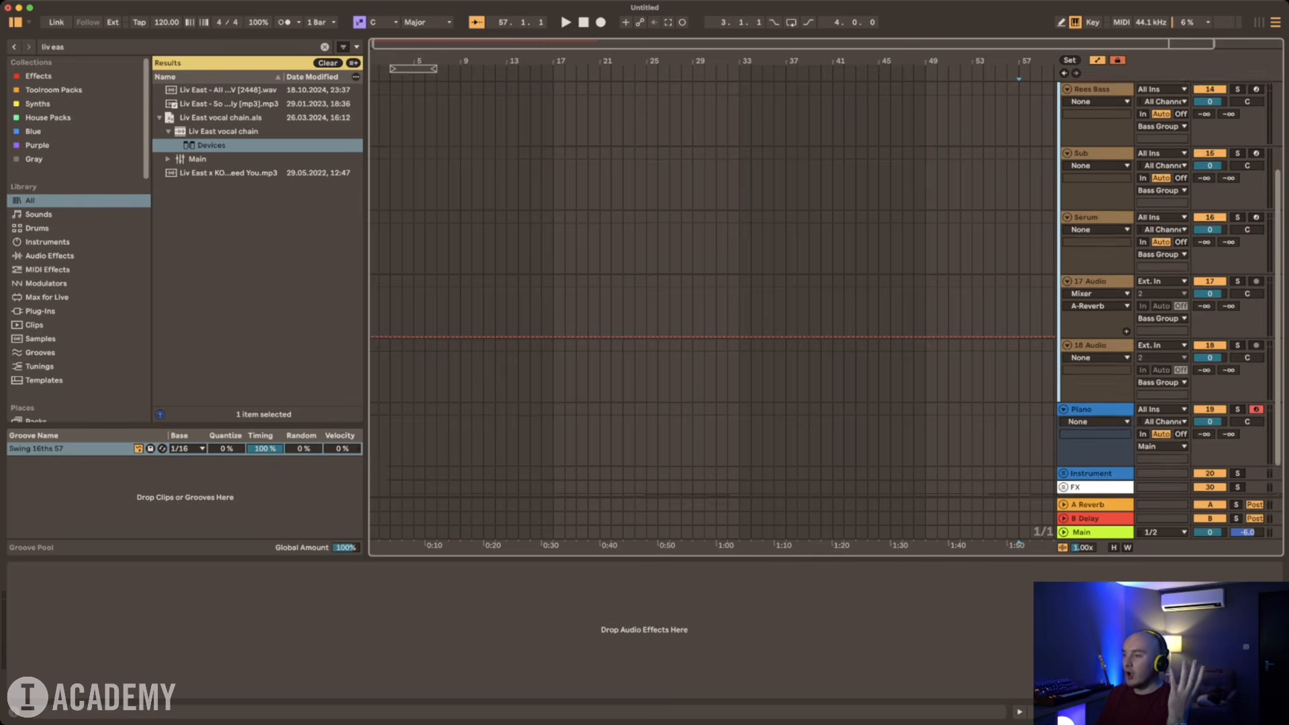
left_click(1064, 430)
scroll(1064, 430, "down", 12)
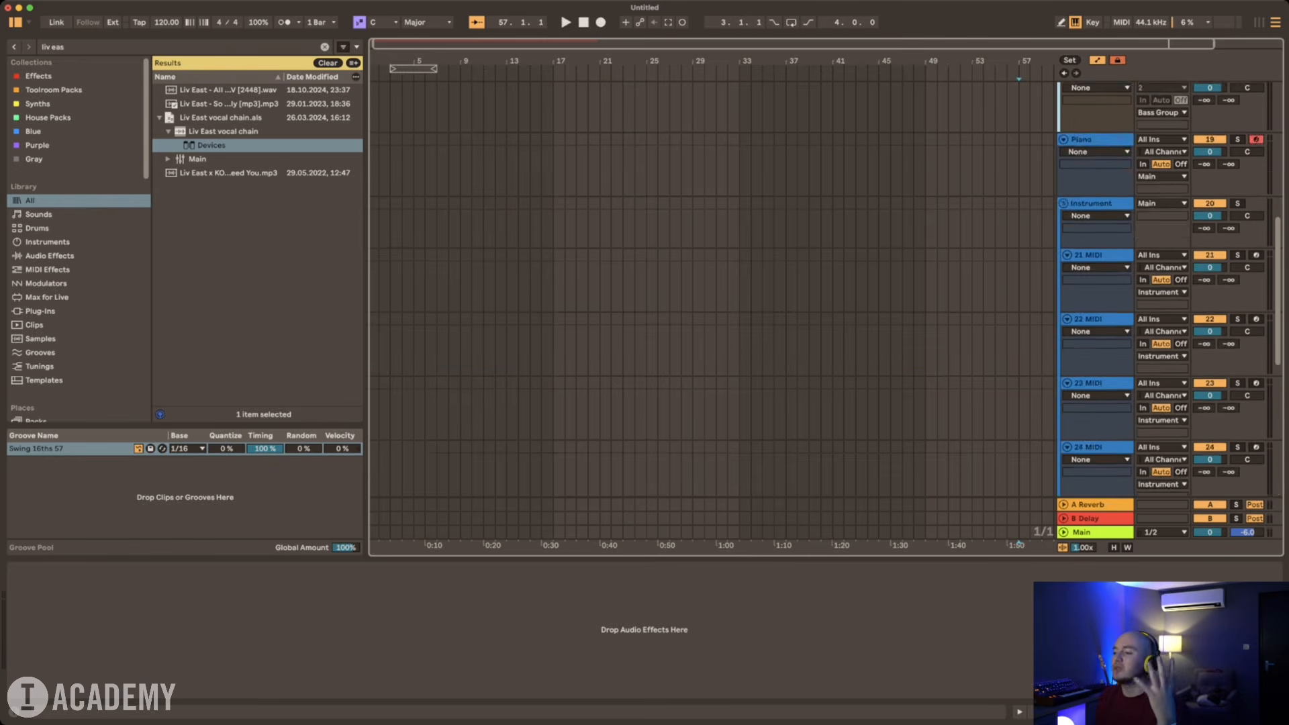
left_click(1063, 443)
scroll(1063, 443, "down", 8)
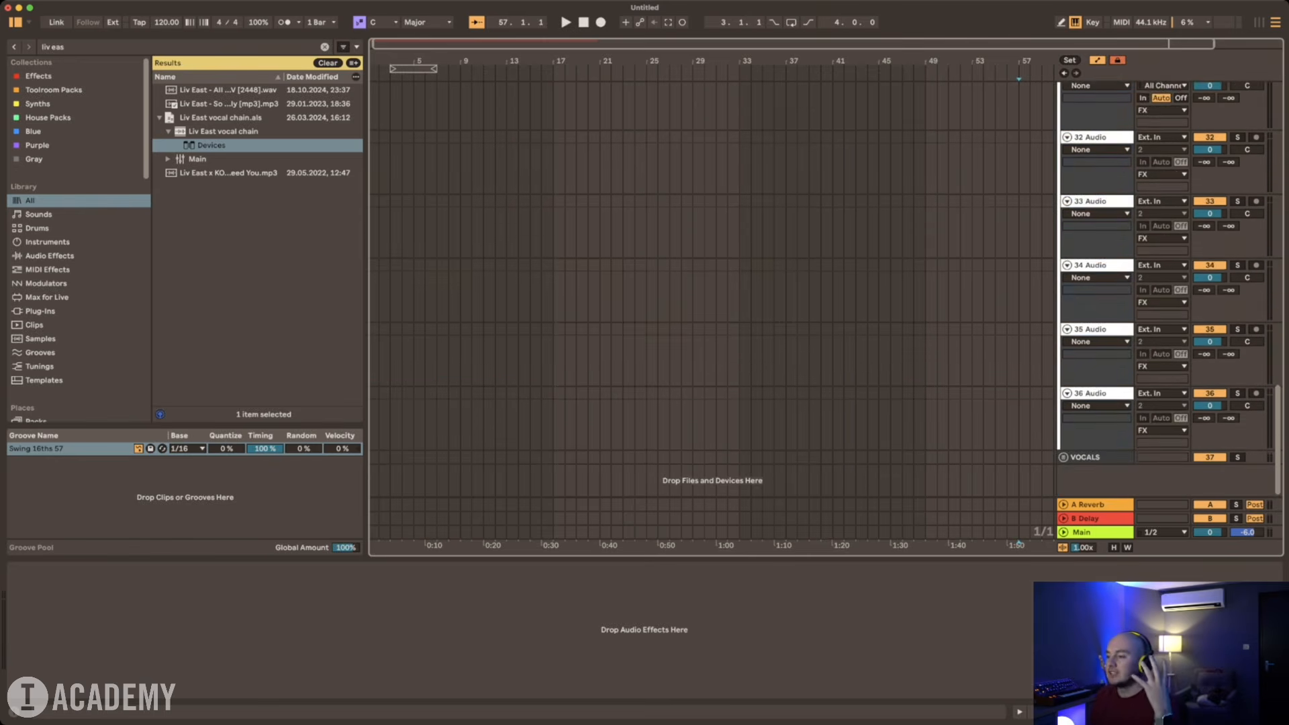
left_click(1063, 446)
left_click(1063, 455)
scroll(1063, 456, "down", 6)
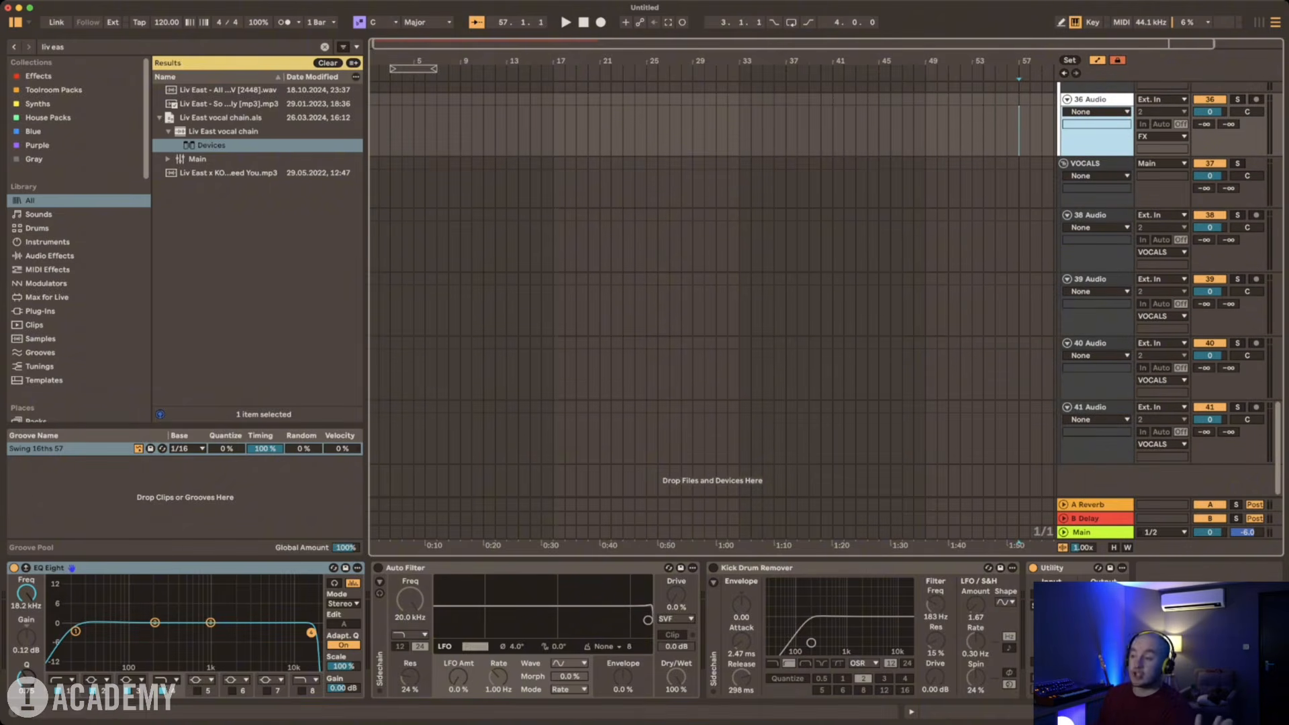
scroll(711, 289, "up", 6)
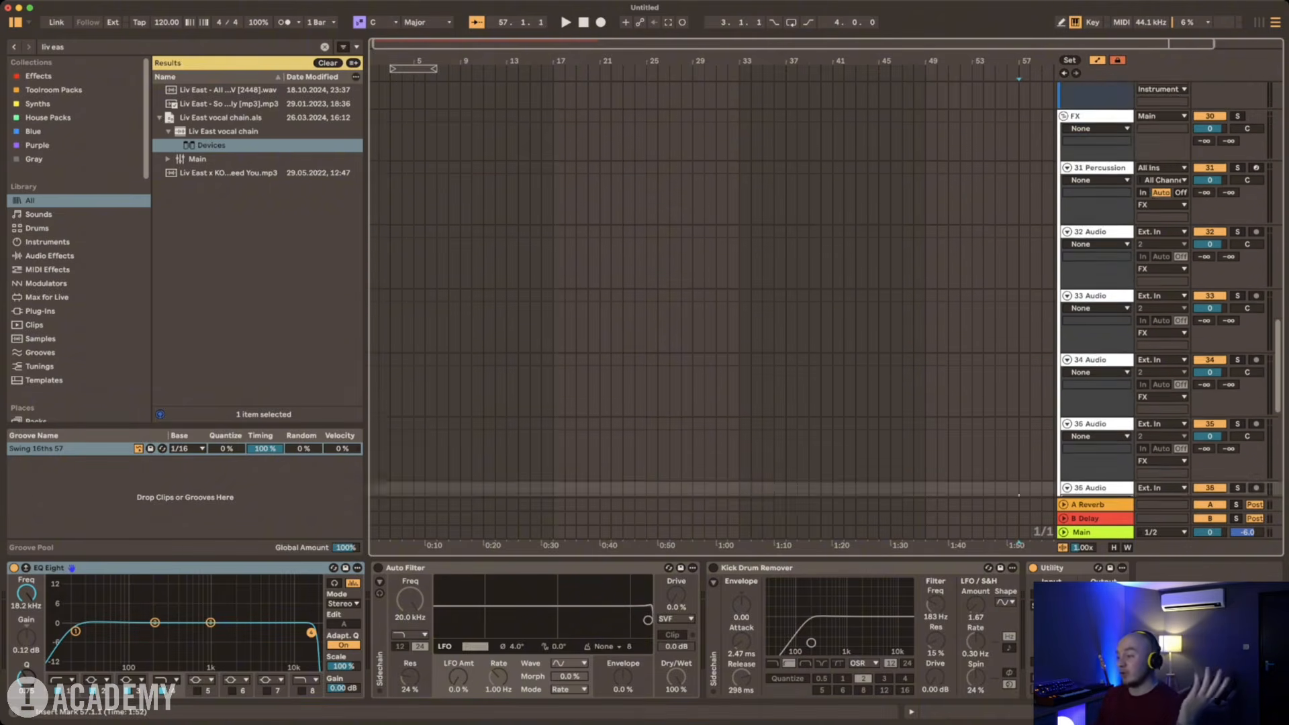
scroll(712, 289, "up", 10)
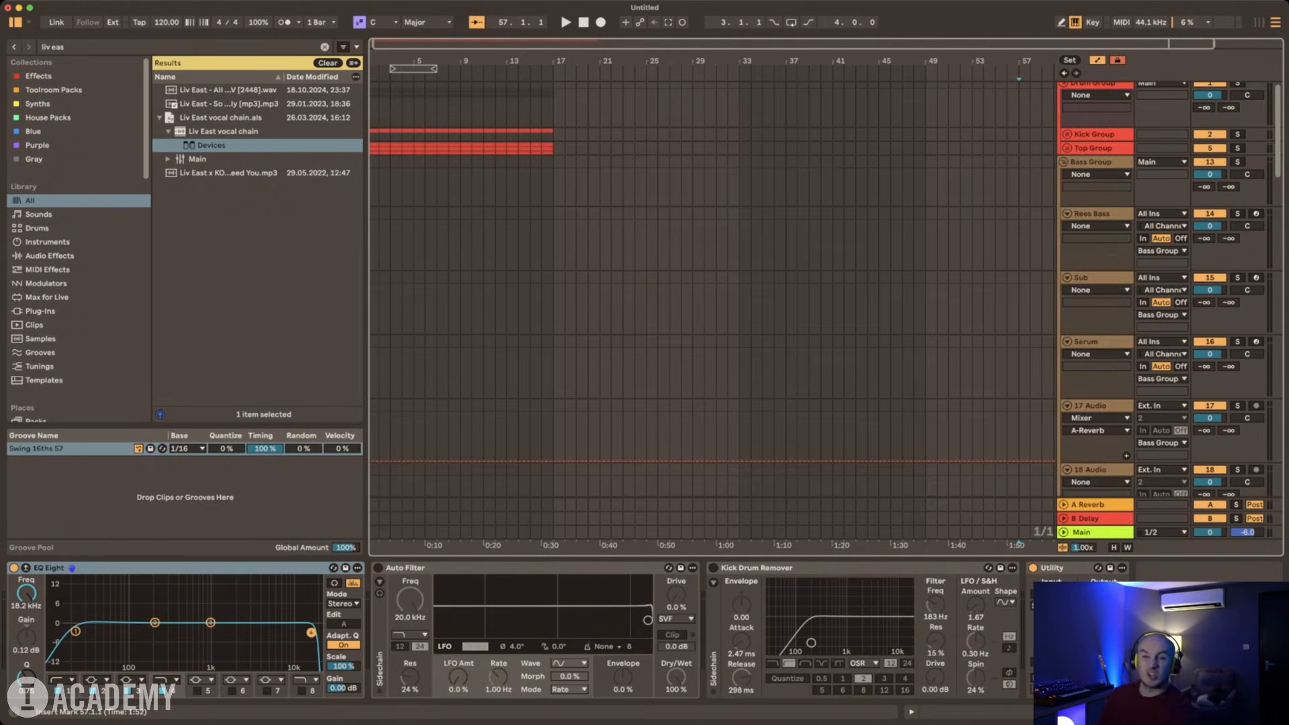
Step: Collapse the Bass, Drum, Piano, Instrument, FX and VOCALS tracks back to the compact overview
left_click(1063, 161)
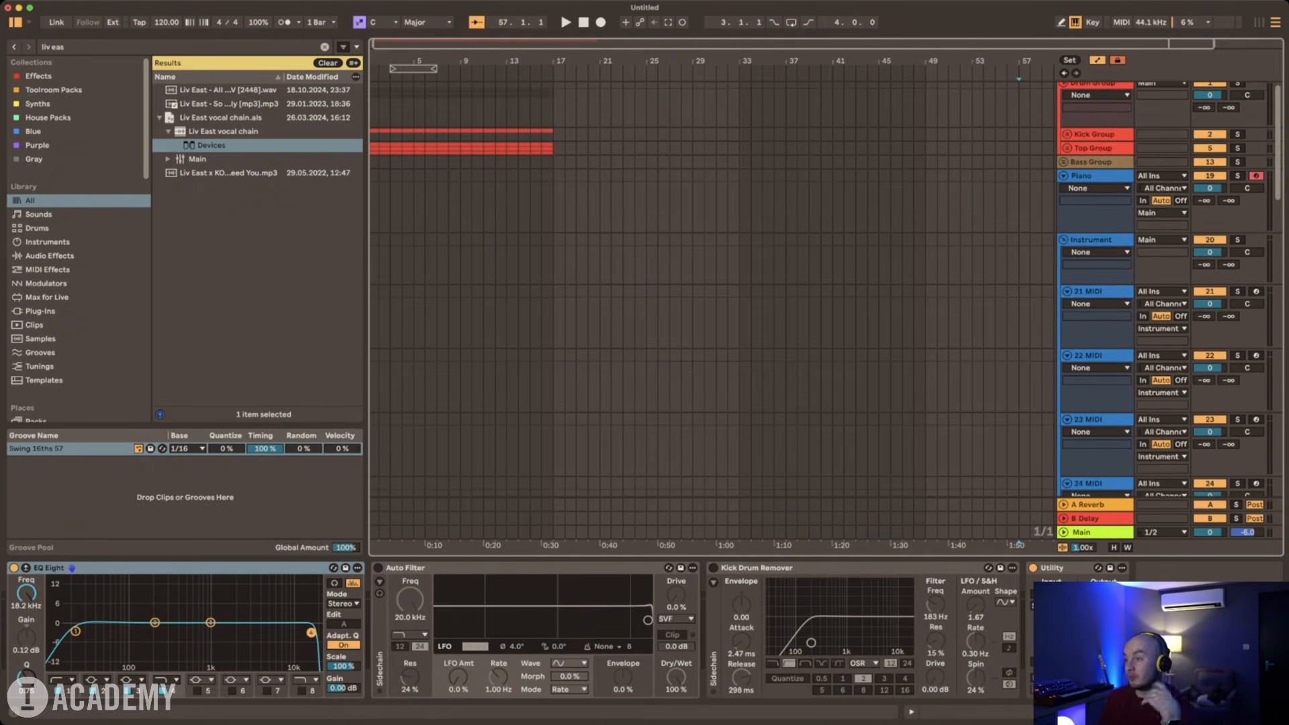
left_click(1078, 84)
left_click(1063, 83)
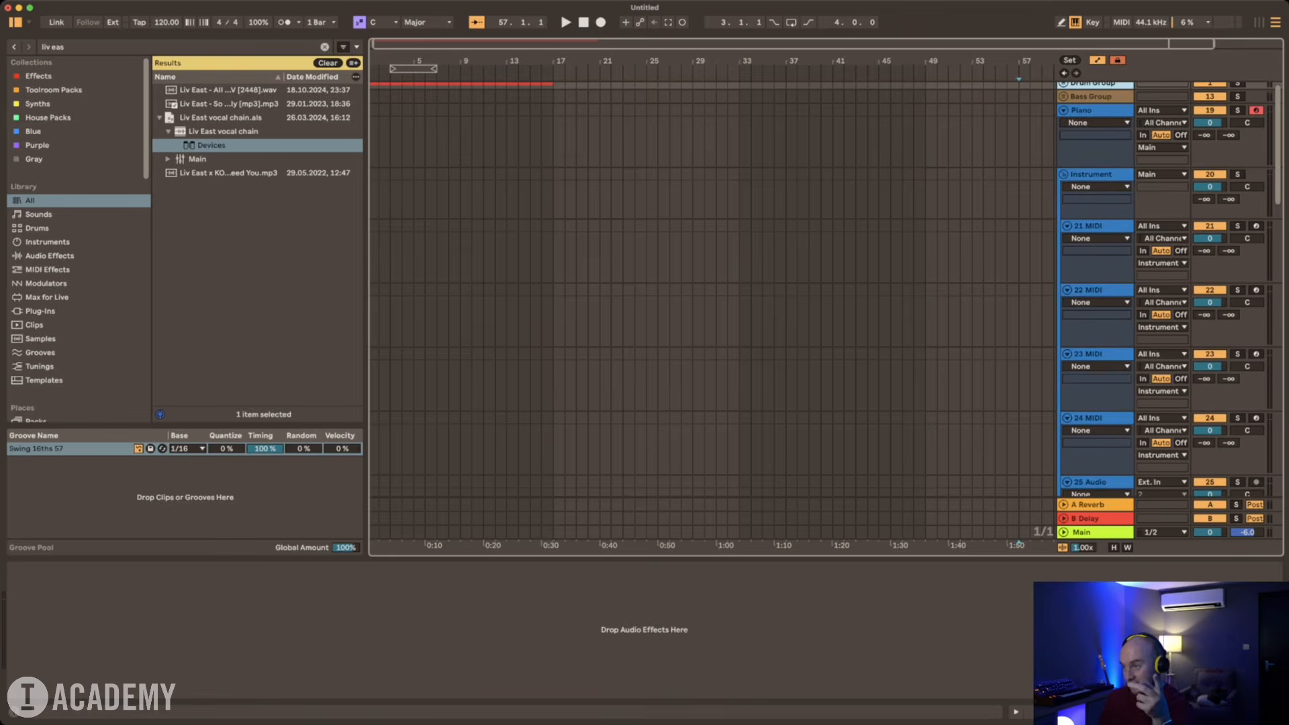
left_click(1064, 110)
left_click(1063, 124)
left_click(1064, 138)
left_click(1063, 158)
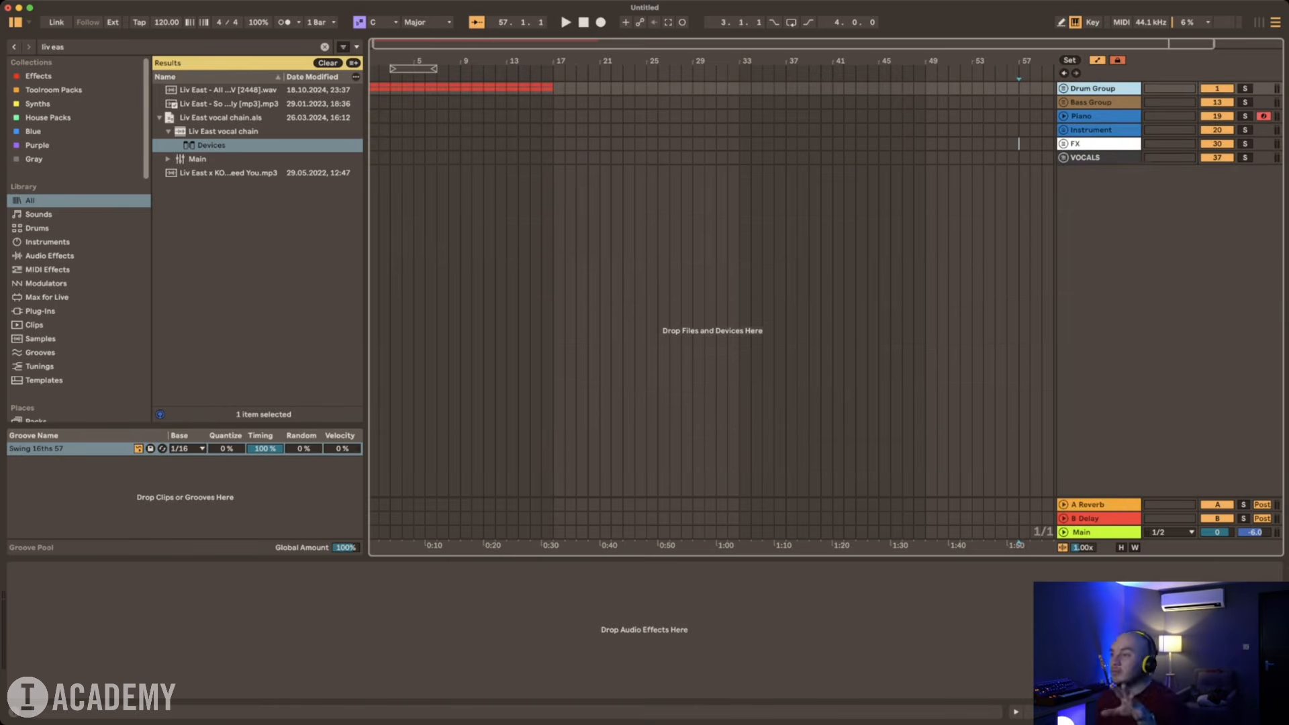
Step: Add four audio tracks below the VOCALS group and select the first of them
left_click(1088, 157)
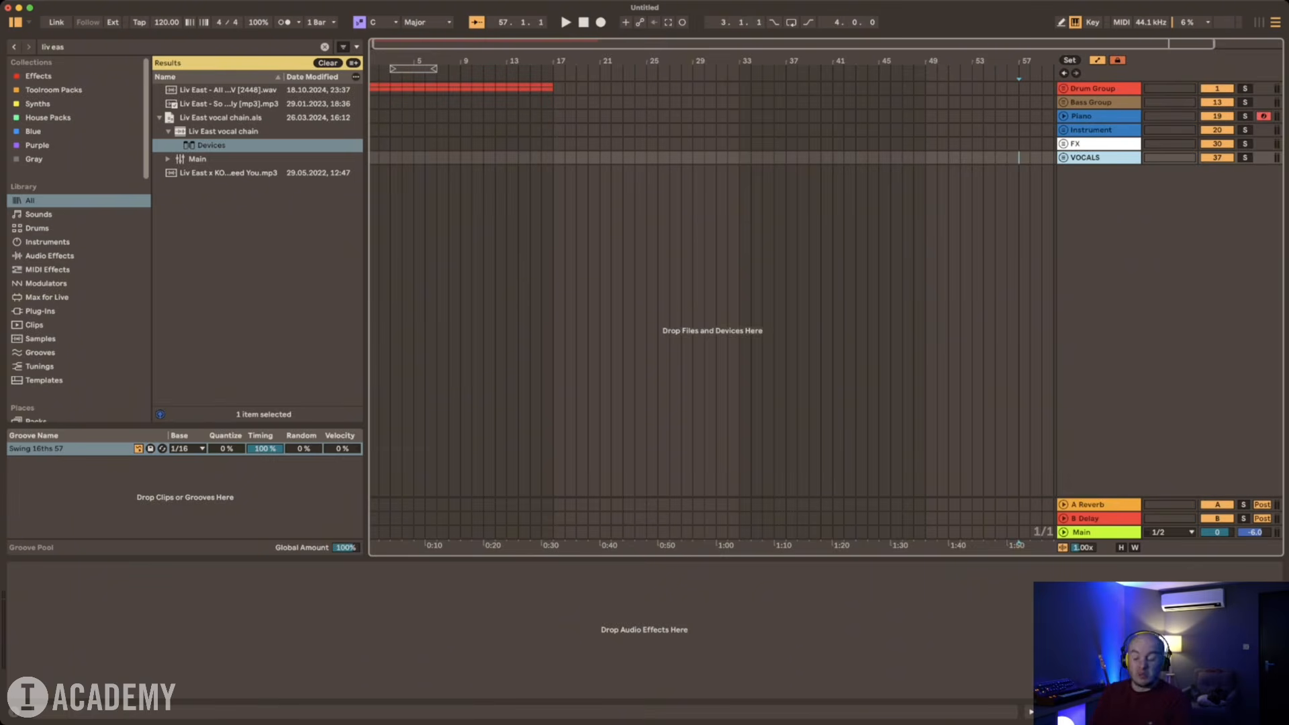
key("super+t")
key("super+t")
key("super+t")
key("super+t")
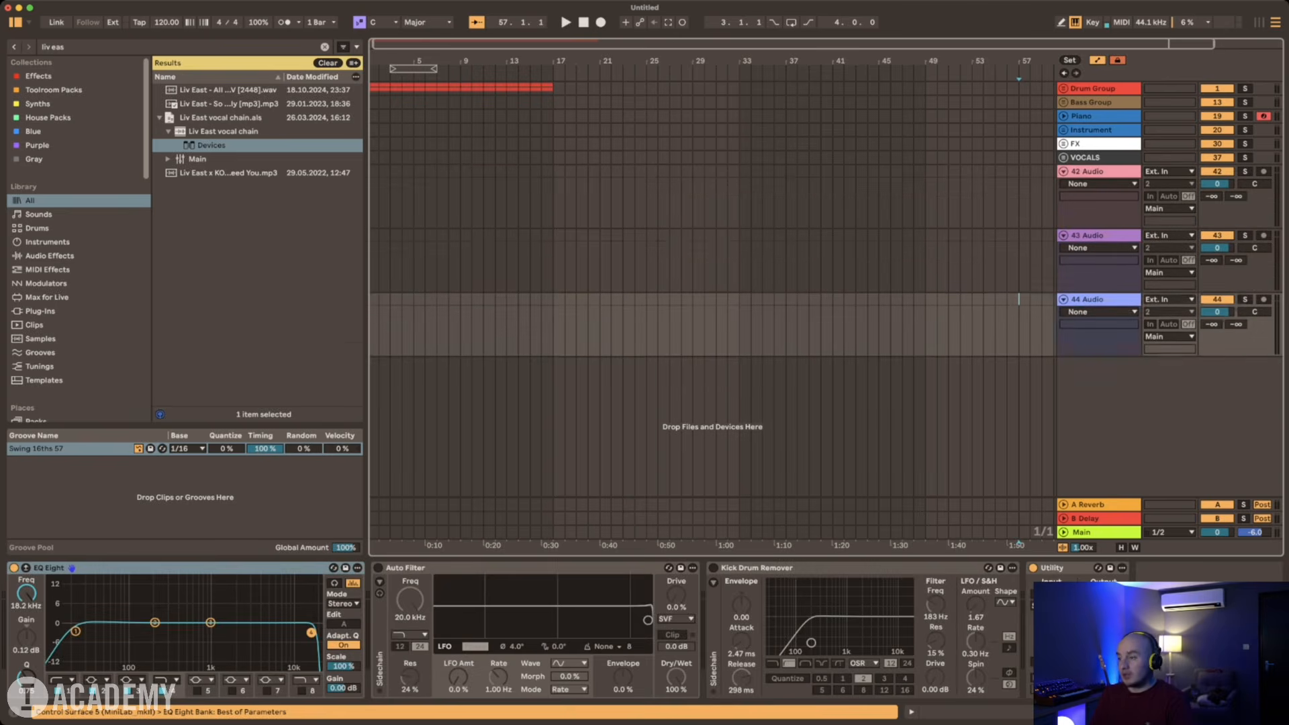
left_click(1094, 171)
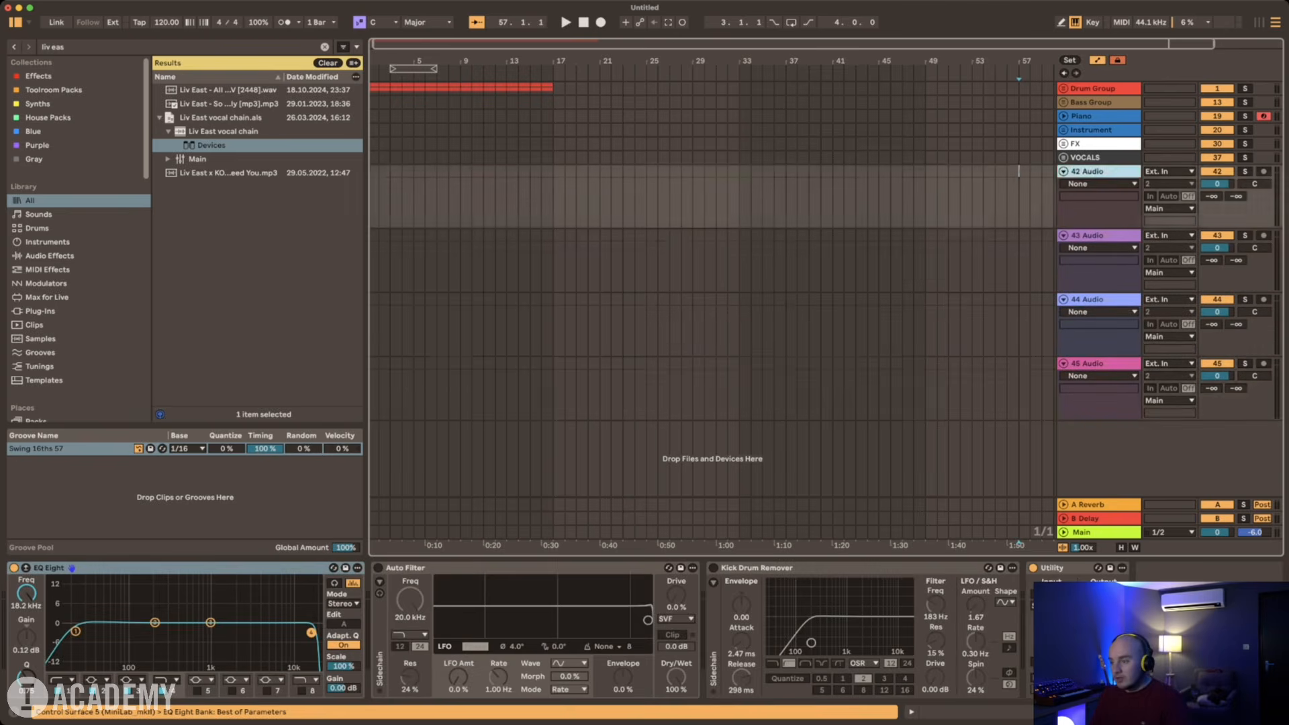
Step: Rename the first new audio track below the VOCALS group as "Reference track"
left_click(799, 568)
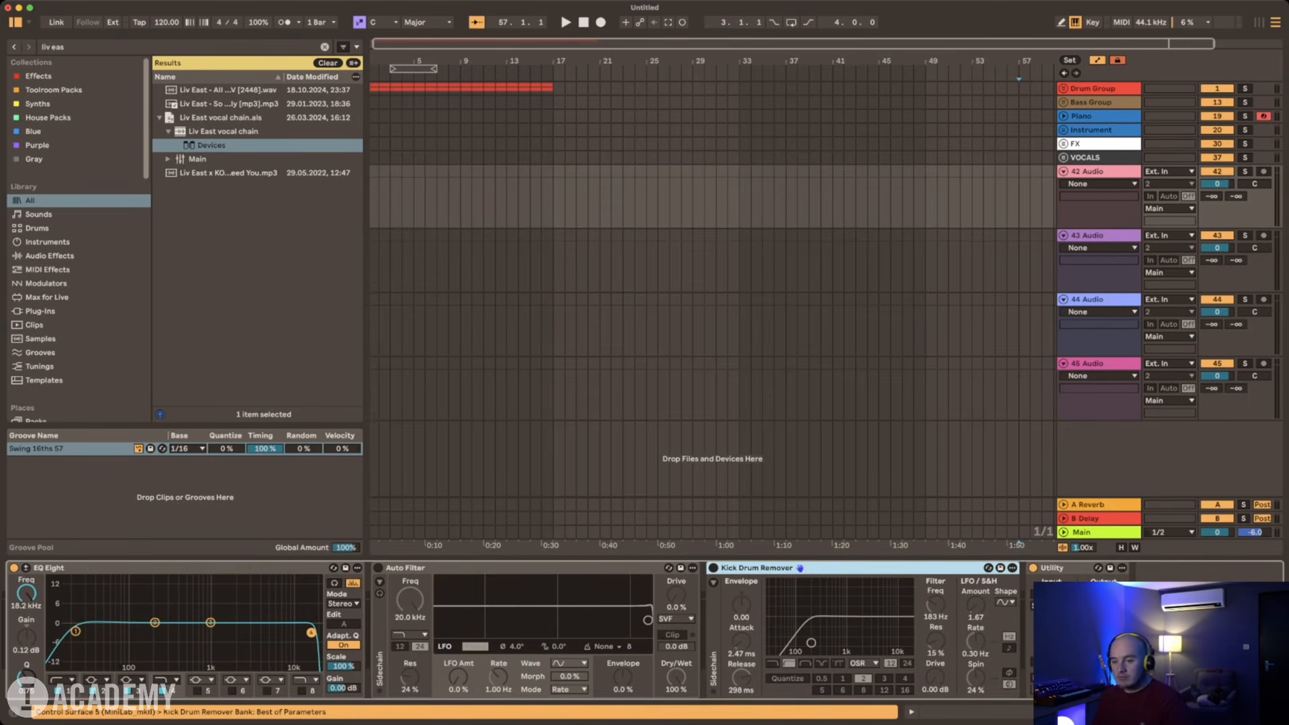
left_click(1096, 171)
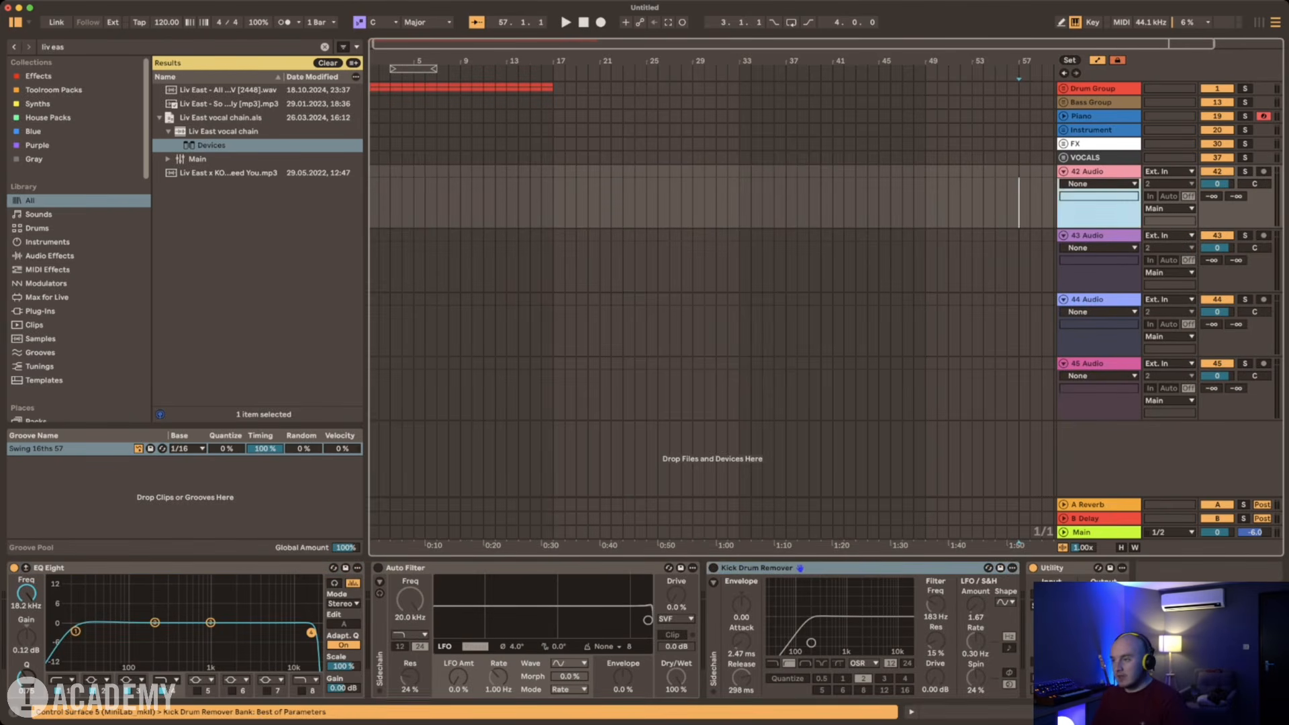
key("super+r")
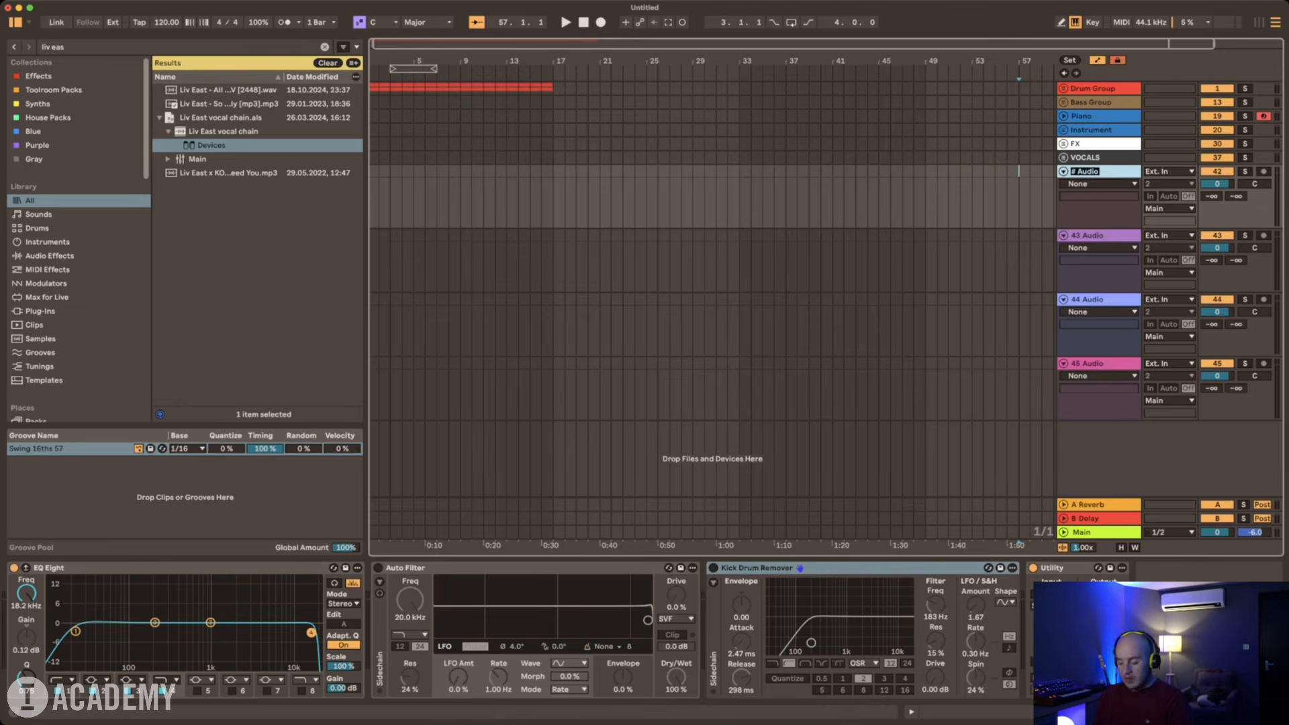
type("Referenc")
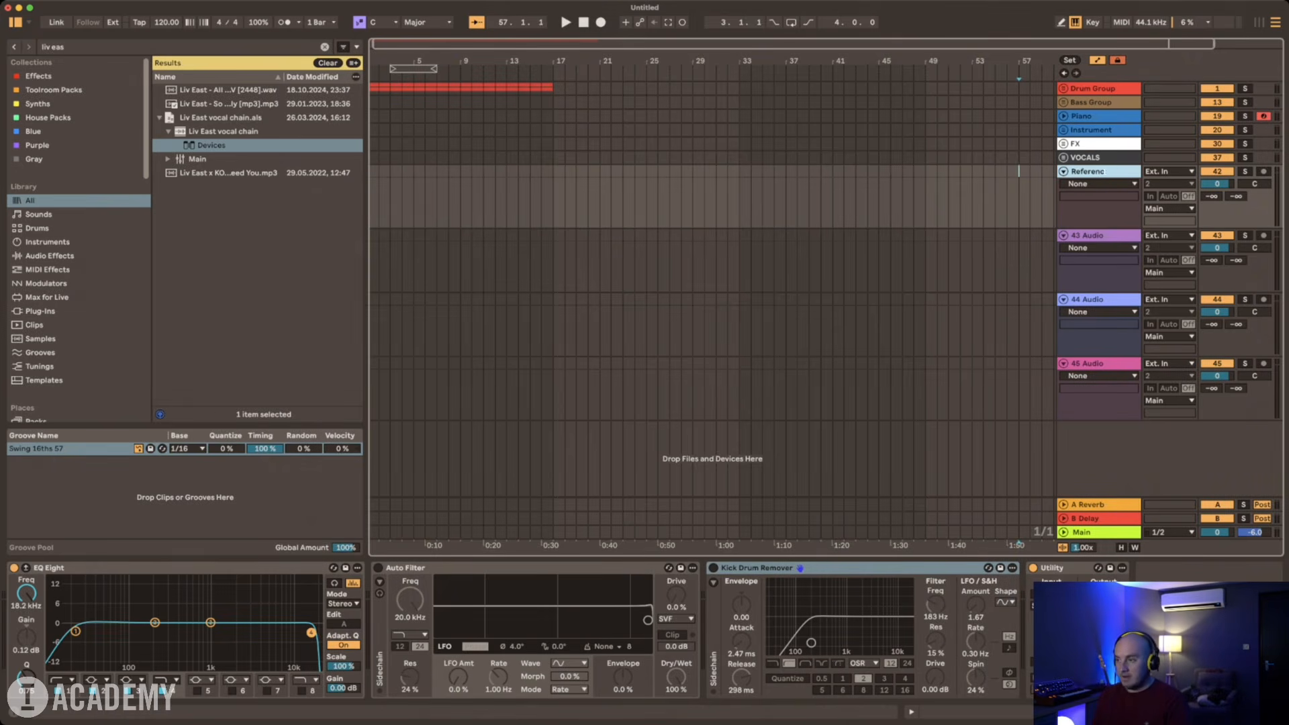
type("e track")
key("Return")
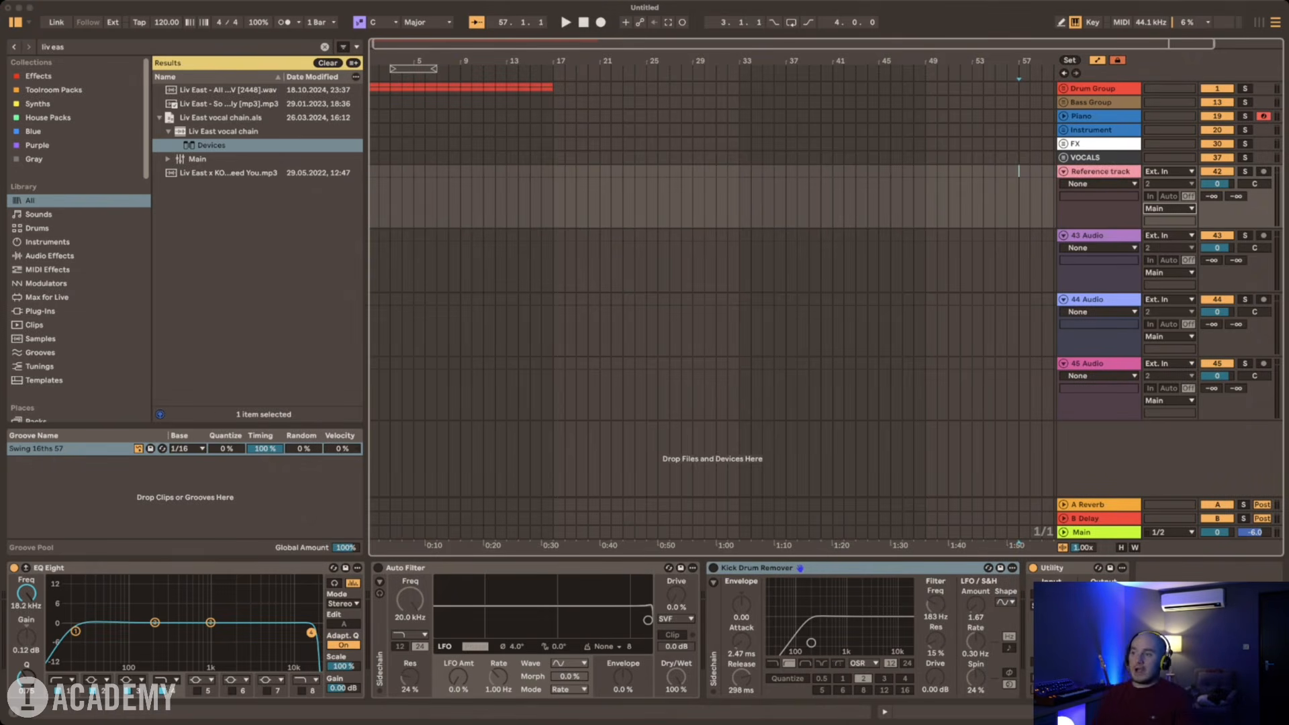
Step: Route the Reference track's output to Ext. Out 1/2 and move it, coloured grey, above the Drum Group
left_click(1168, 196)
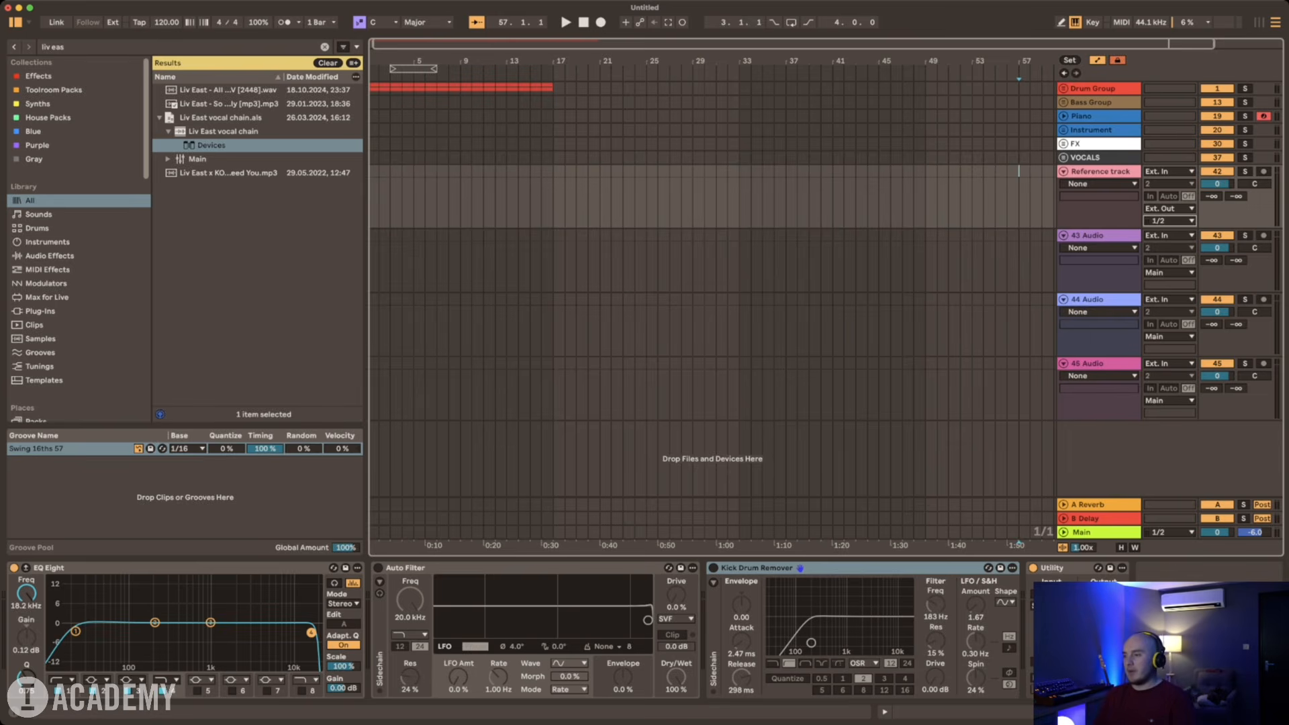
left_click_drag(1100, 172, 1100, 85)
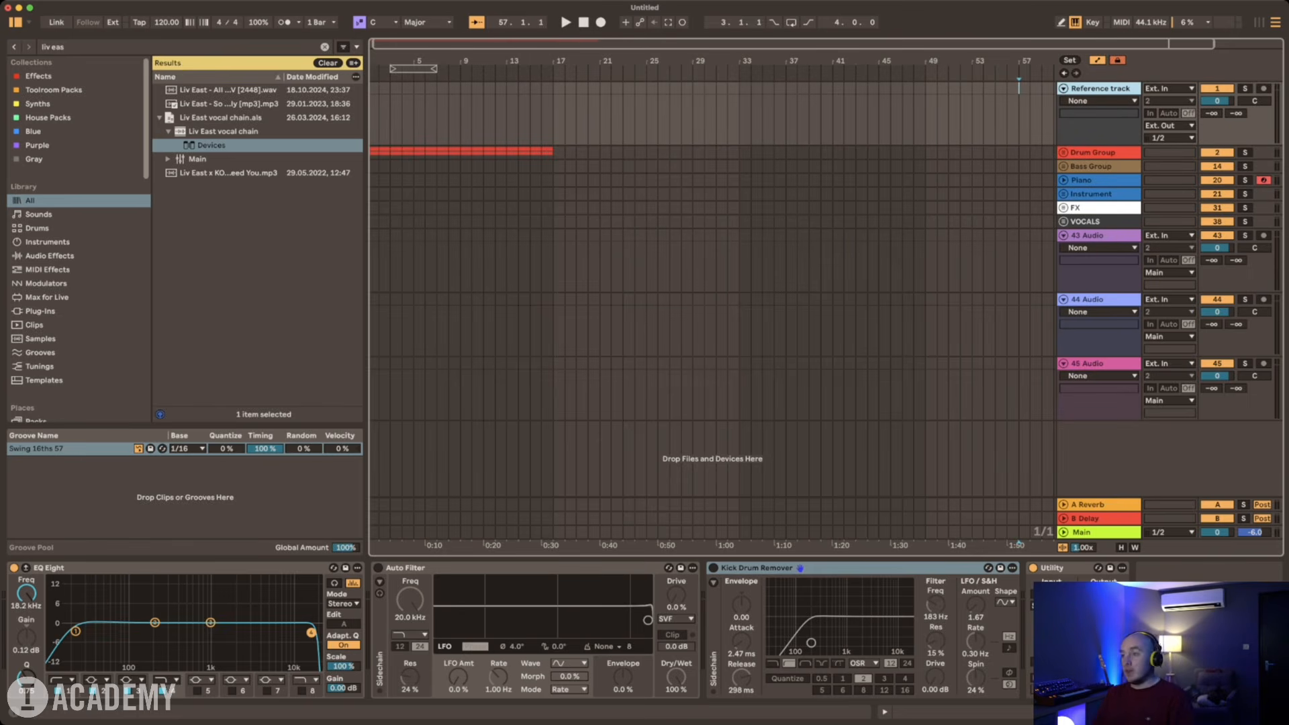
key("super+t")
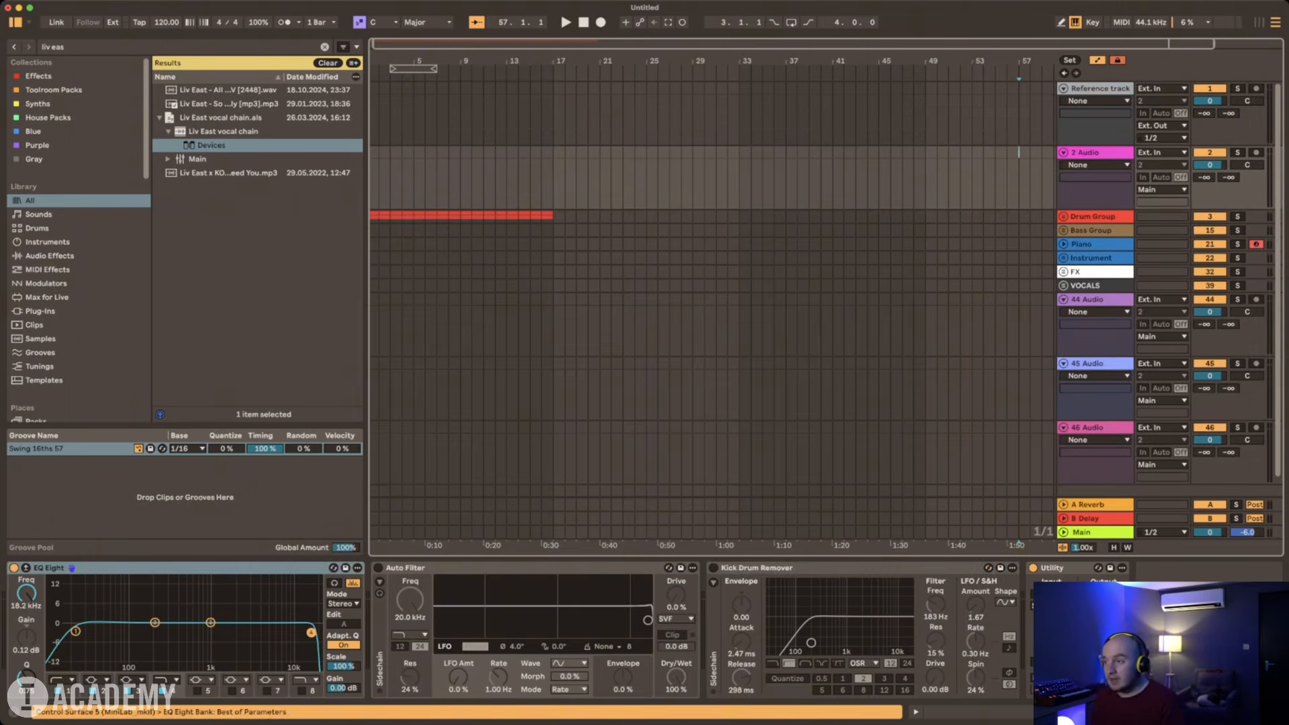
key("super+r")
key("Delete")
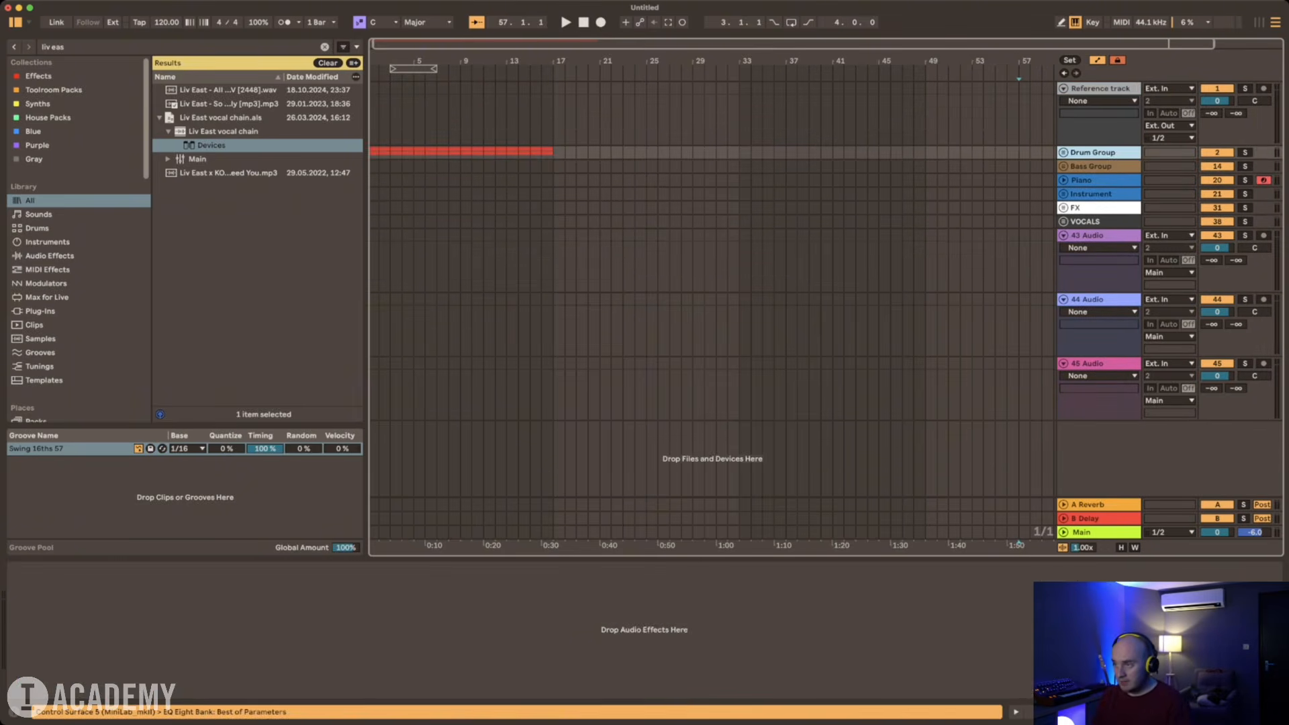
Step: Add a grey MIDI track with Splice Bridge below the Reference track, and collapse both tracks
key("Up")
key("shift+super+t")
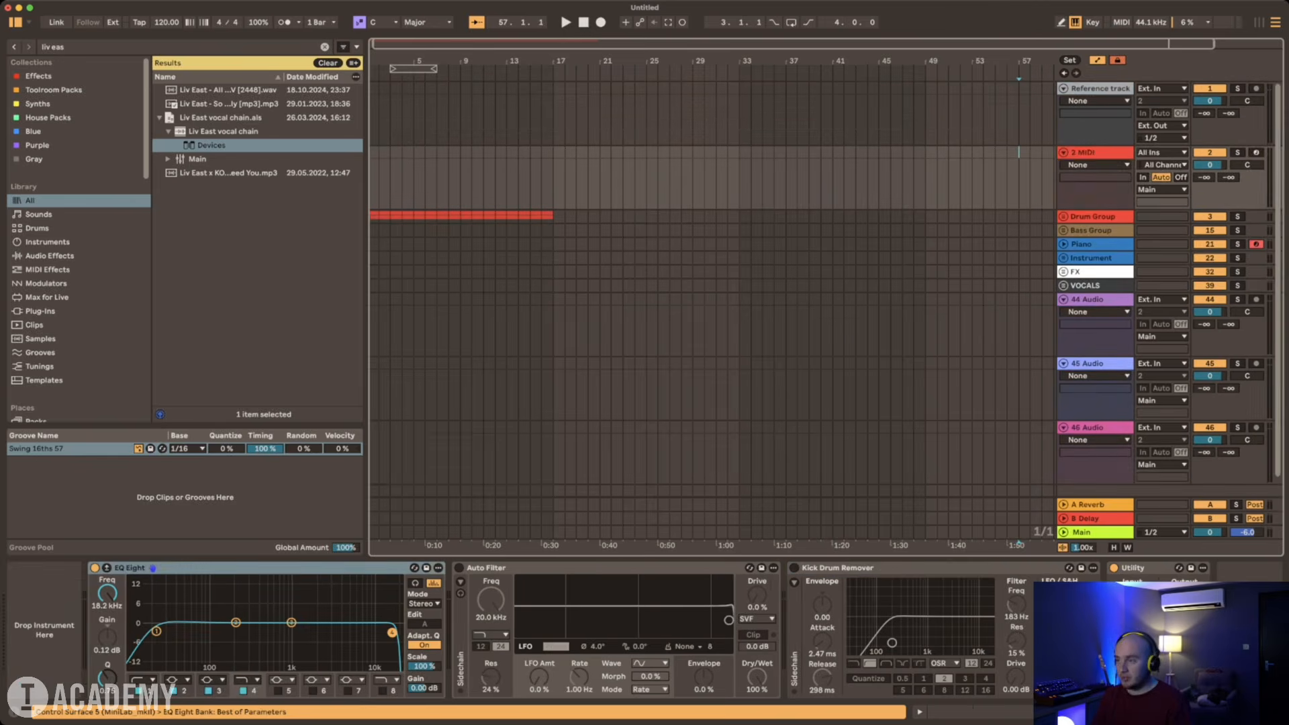
key("super+f")
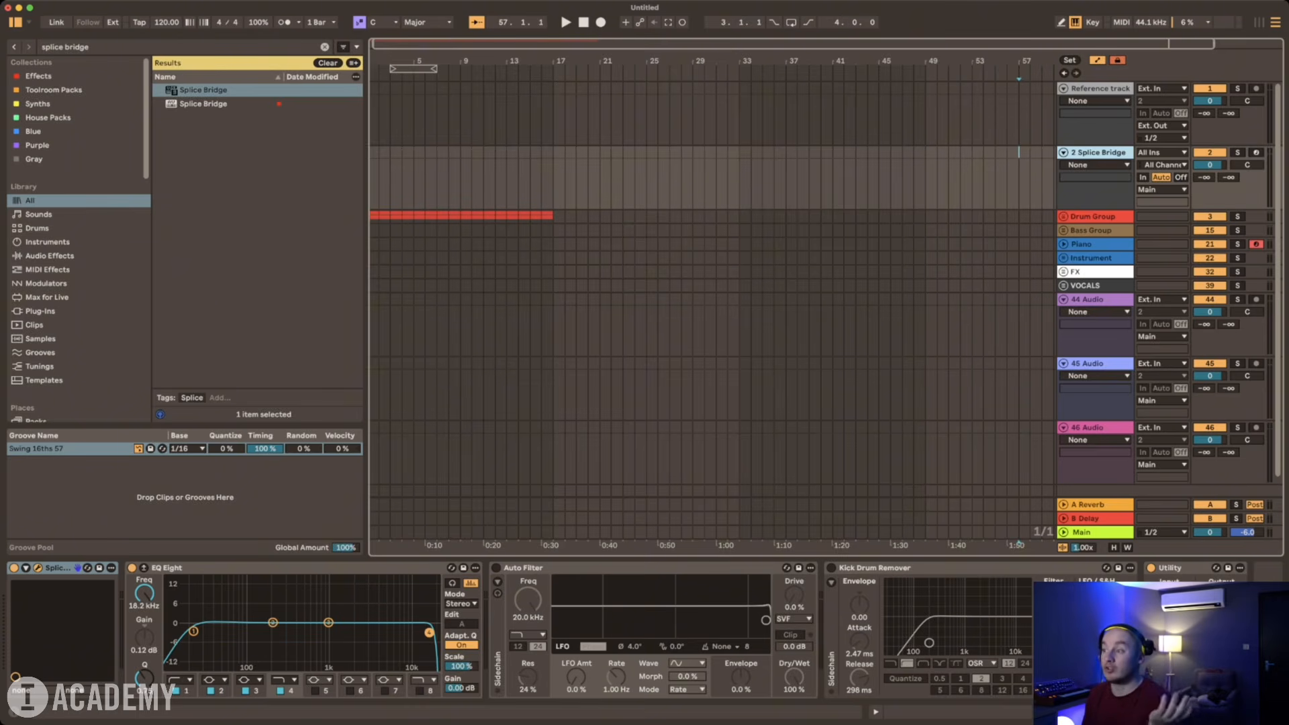
left_click(1064, 89)
left_click(1063, 102)
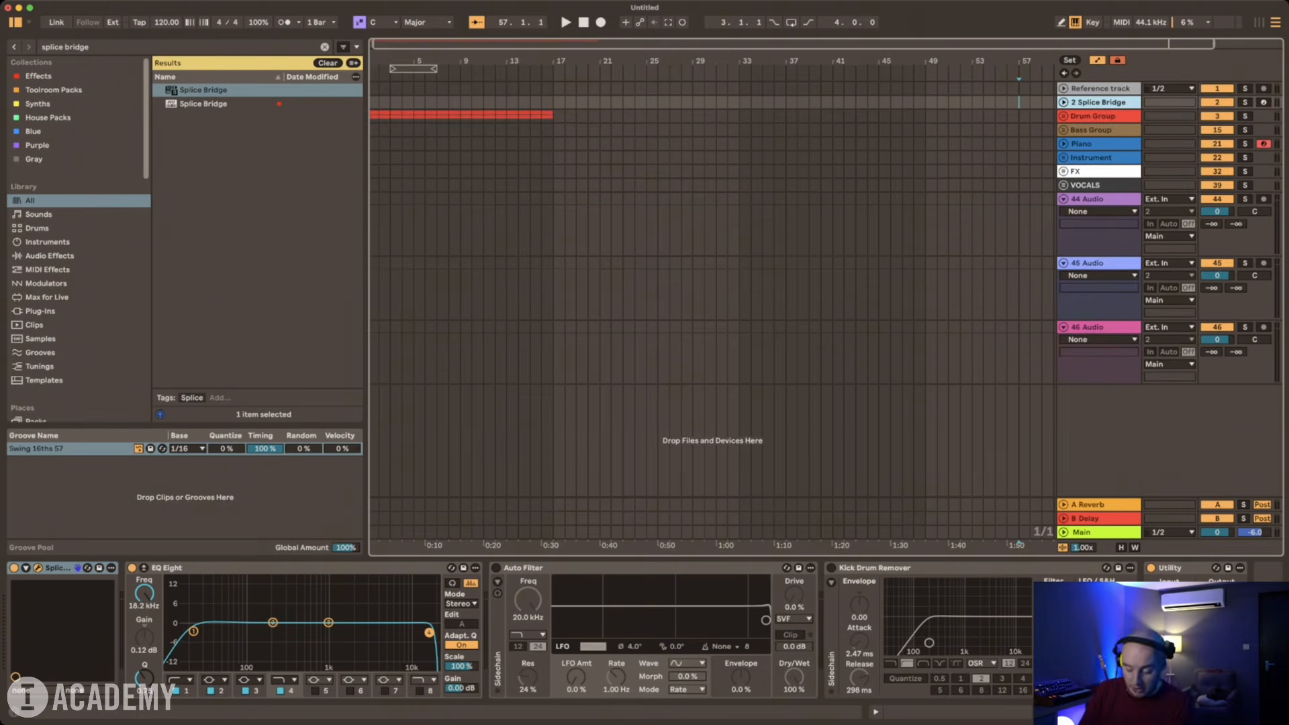
Step: Add three audio tracks below the Splice Bridge track and group them
key("super+t")
key("super+t")
key("super+t")
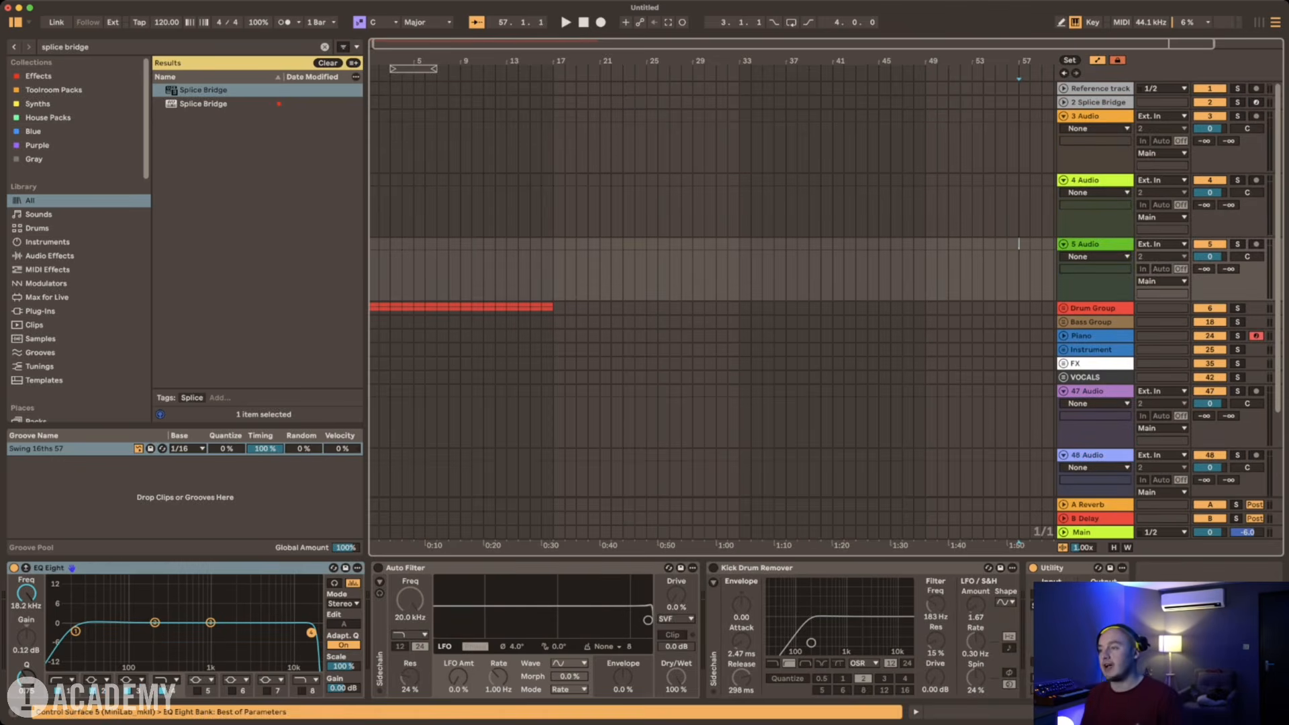
left_click(1094, 117)
left_click(1095, 244, "shift")
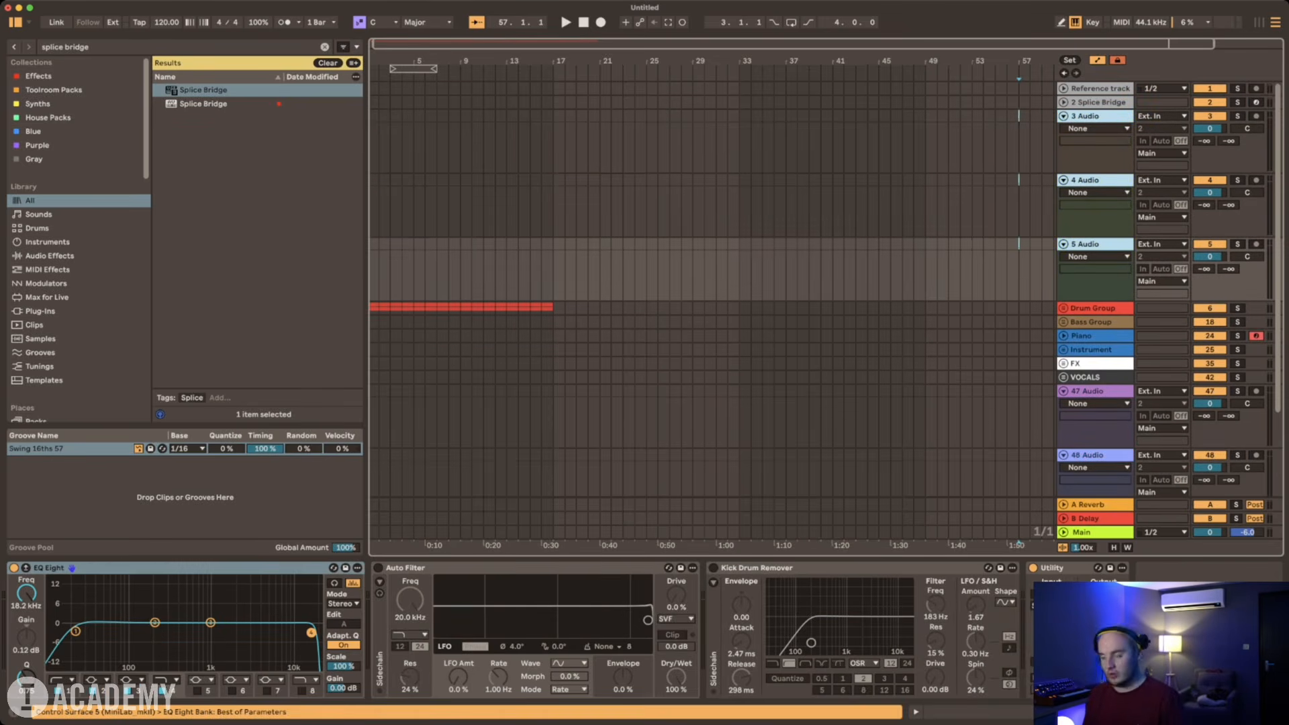
key("super+g")
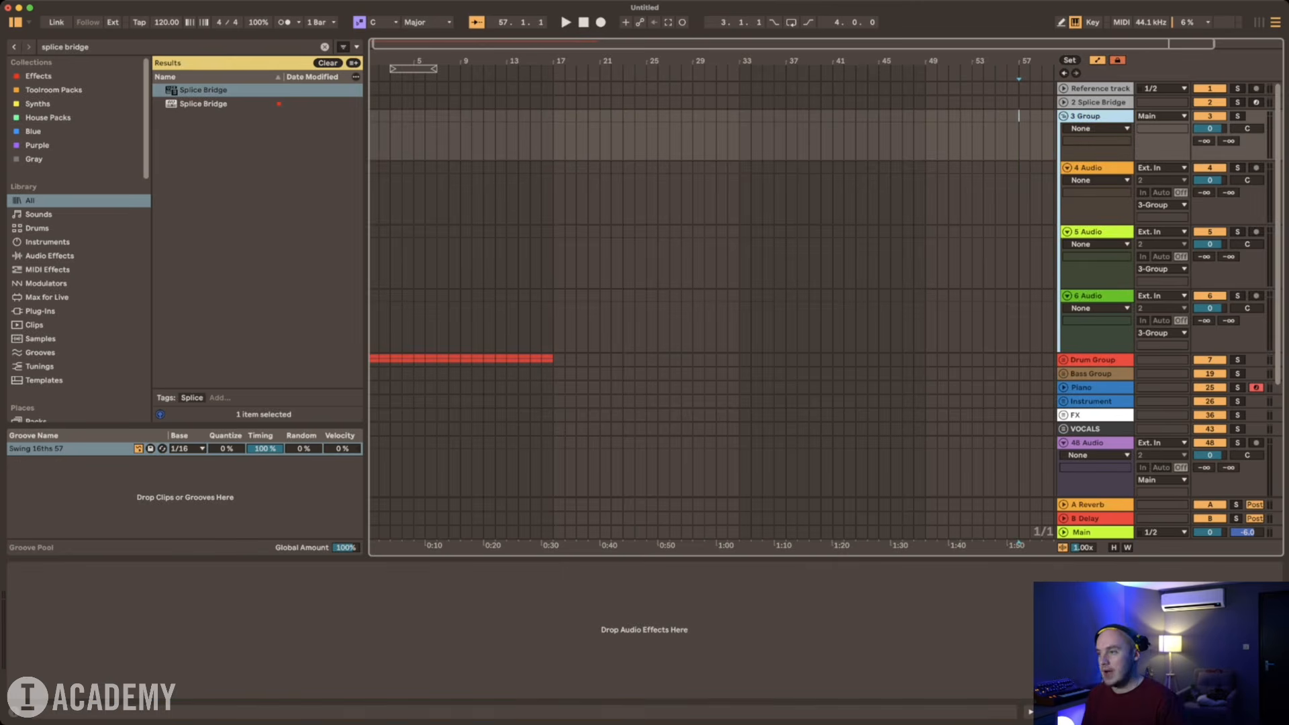
Step: Rename the new three-track group as "Unused"
key("super+r")
type("Unused")
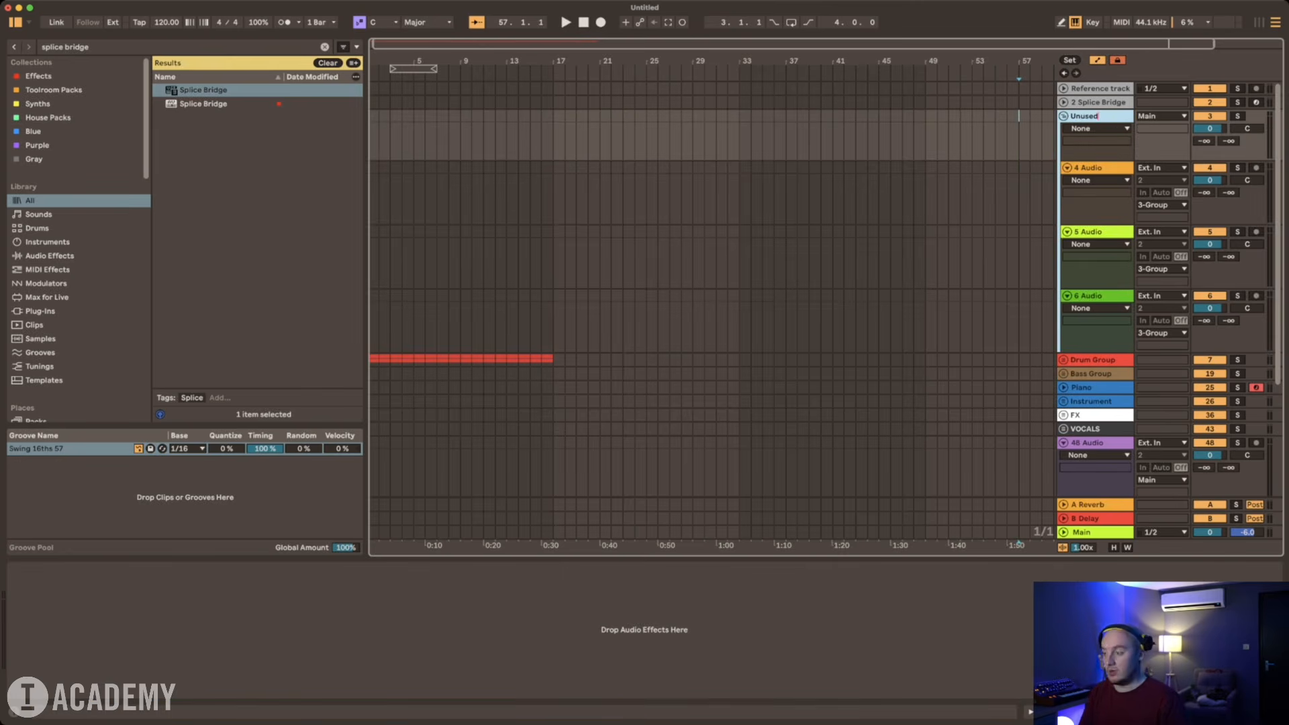
key("Return")
key("super+Tab")
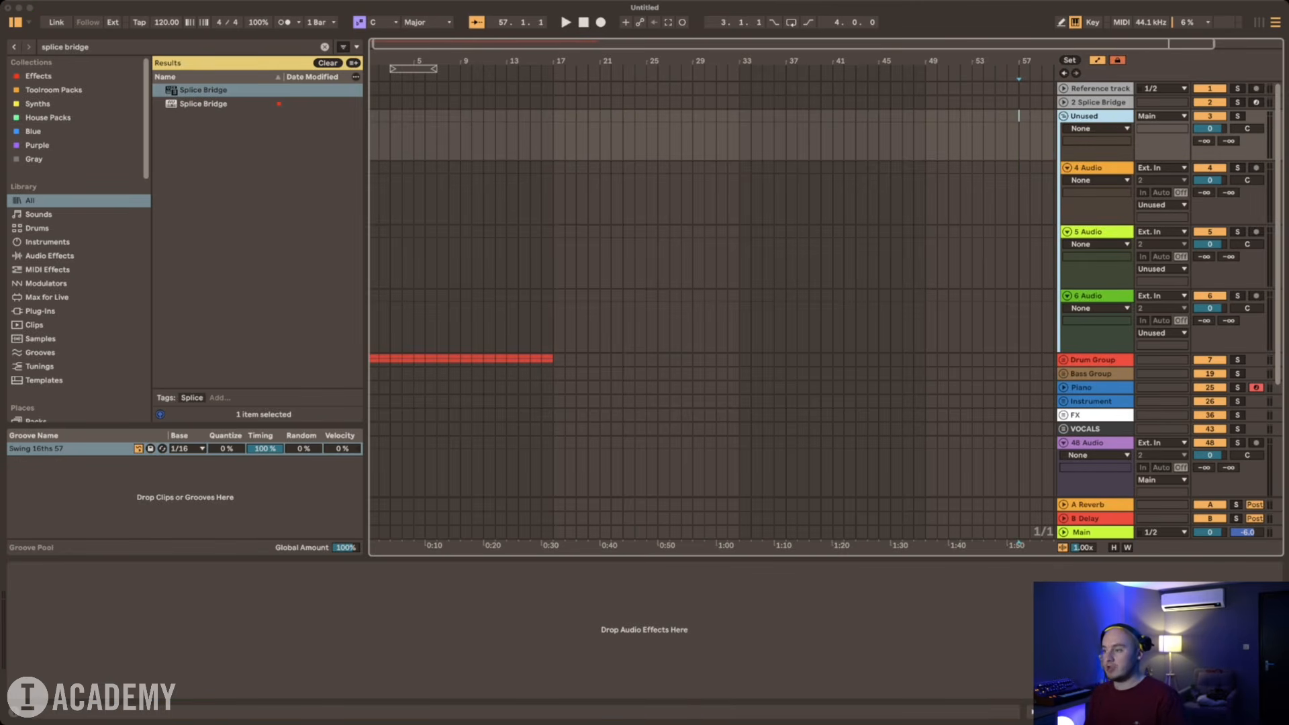
Step: Colour the Unused group's three audio tracks grey to match the group, and collapse the group
left_click(1095, 116)
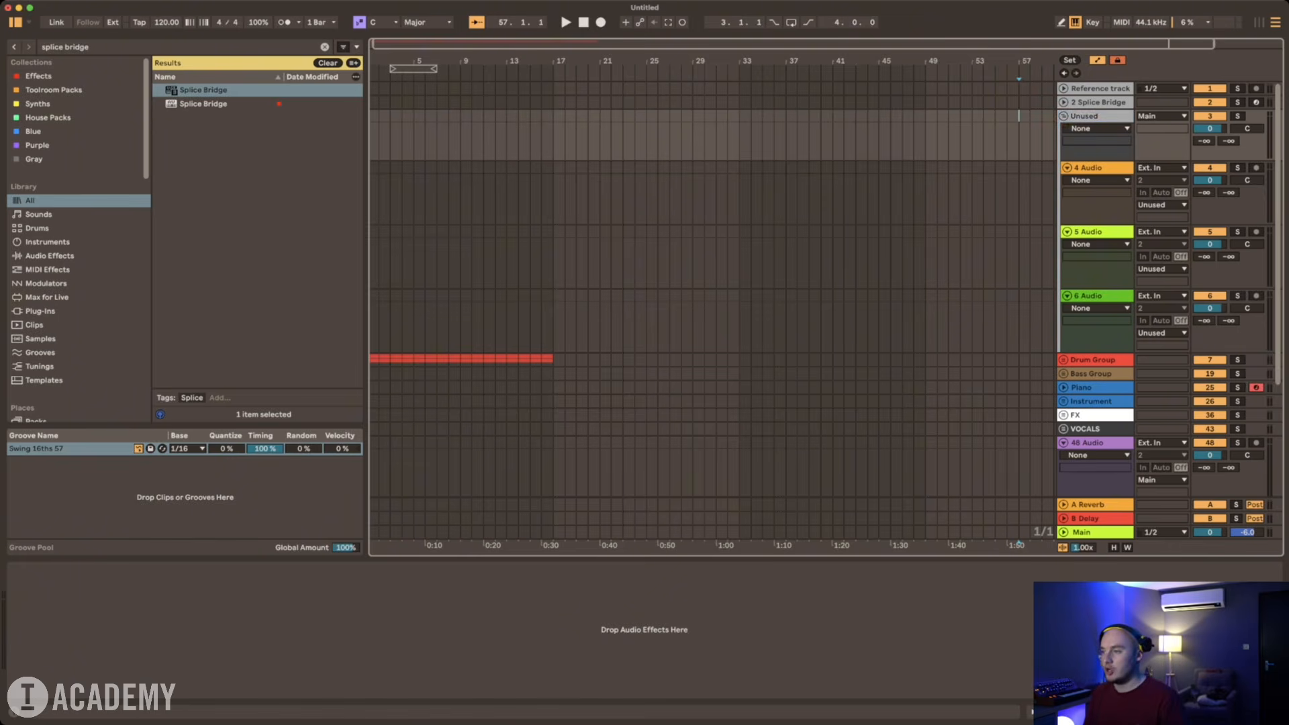
right_click(1095, 116)
left_click(1148, 315)
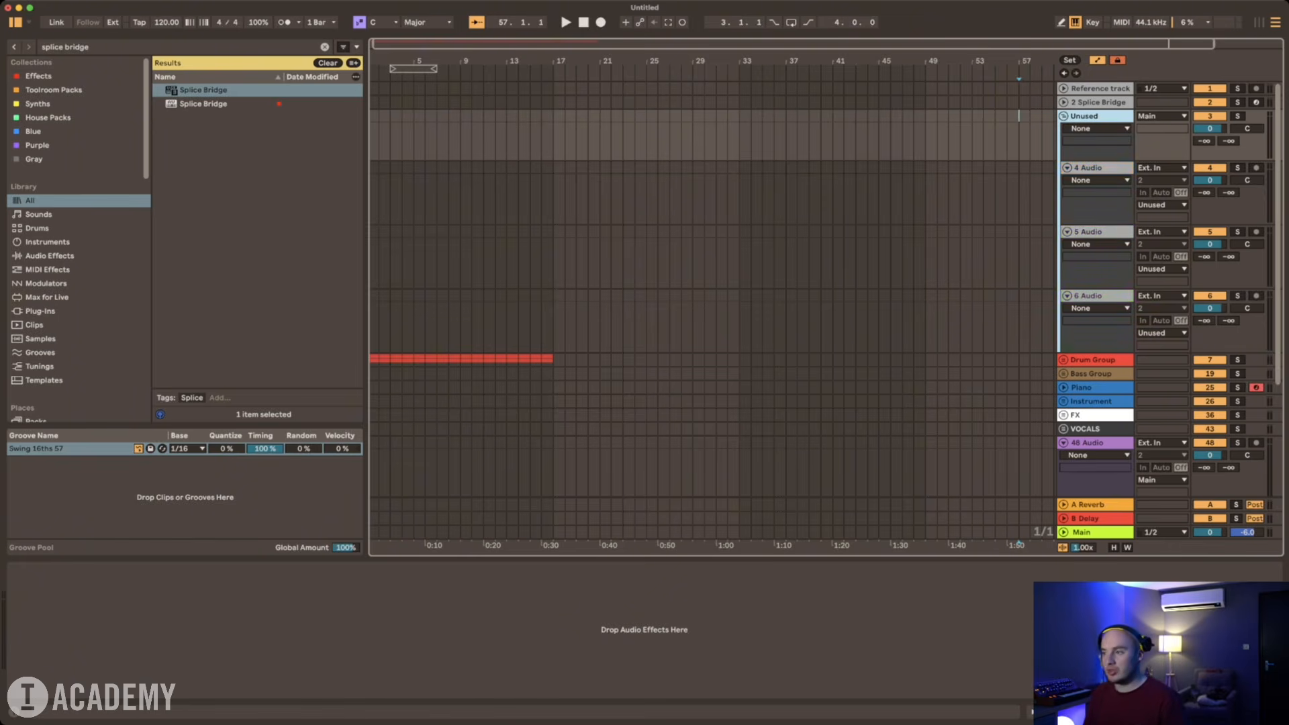
left_click(1064, 116)
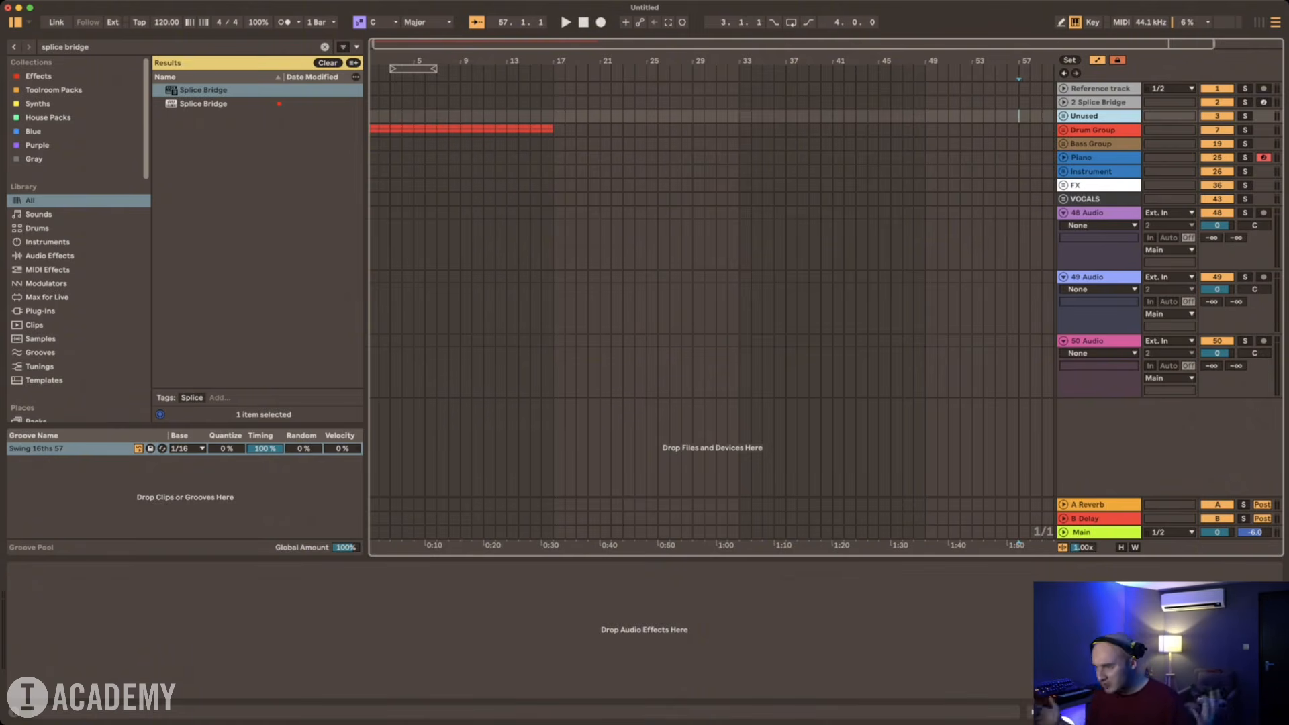
left_click(1063, 116)
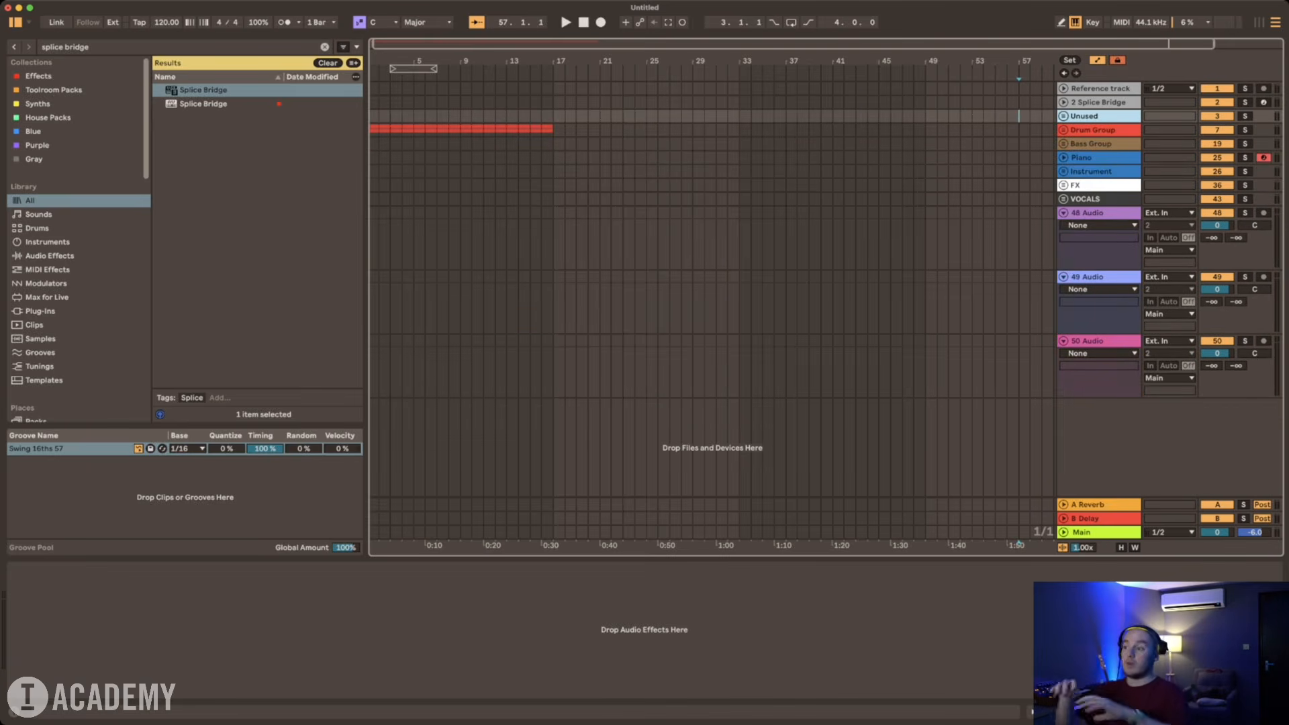
left_click(1093, 144)
key("Delete")
left_click(1029, 235)
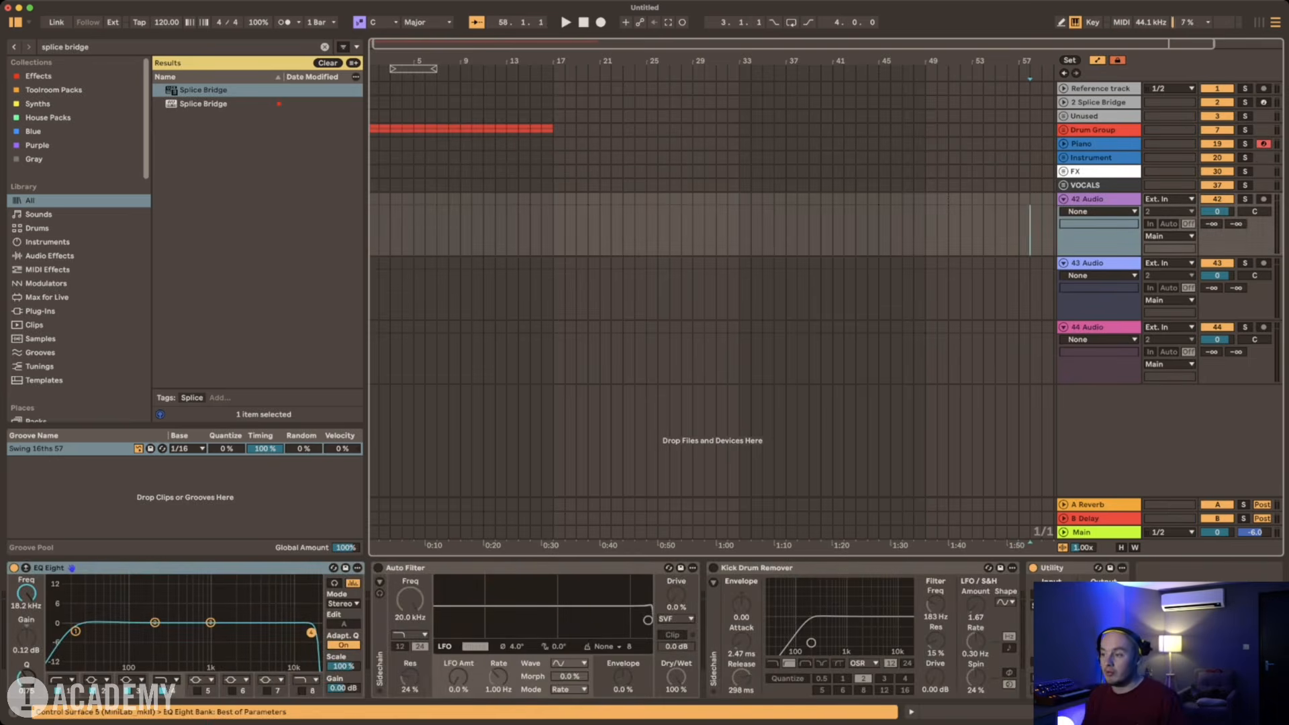
key("super+z")
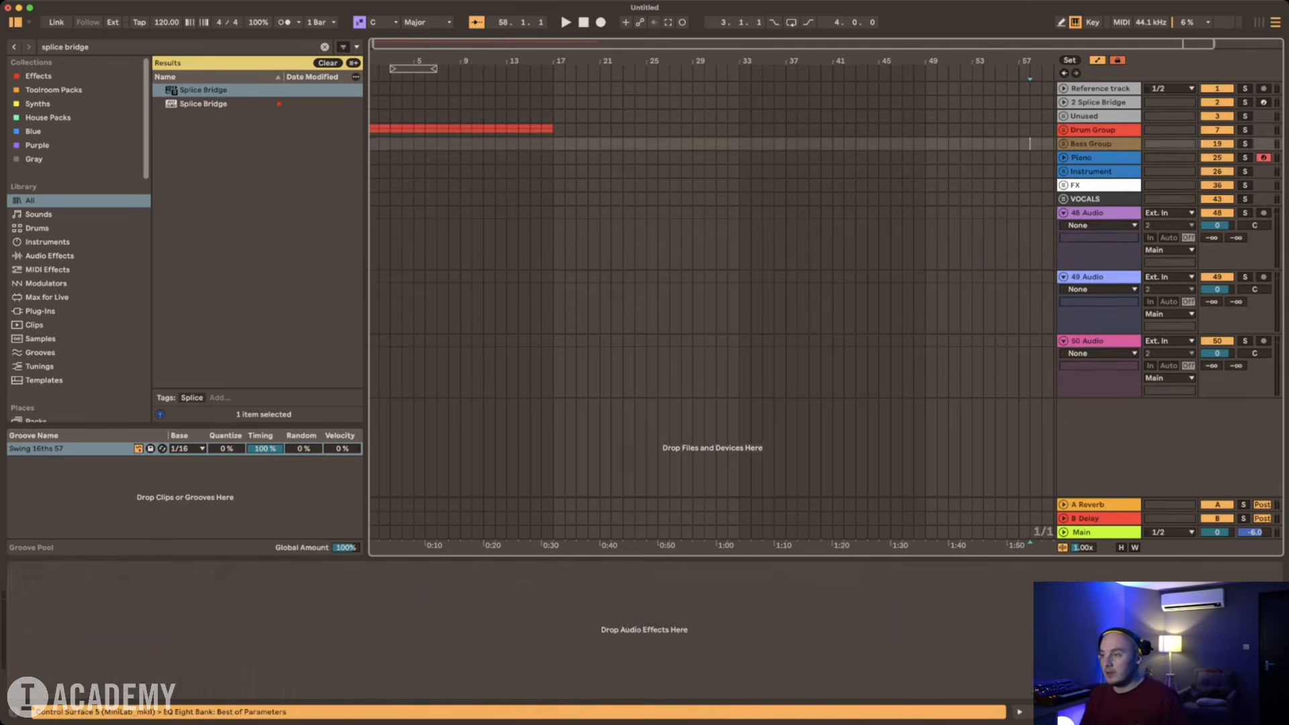
Step: Delete the three leftover audio tracks below the VOCALS group
left_click(1099, 213)
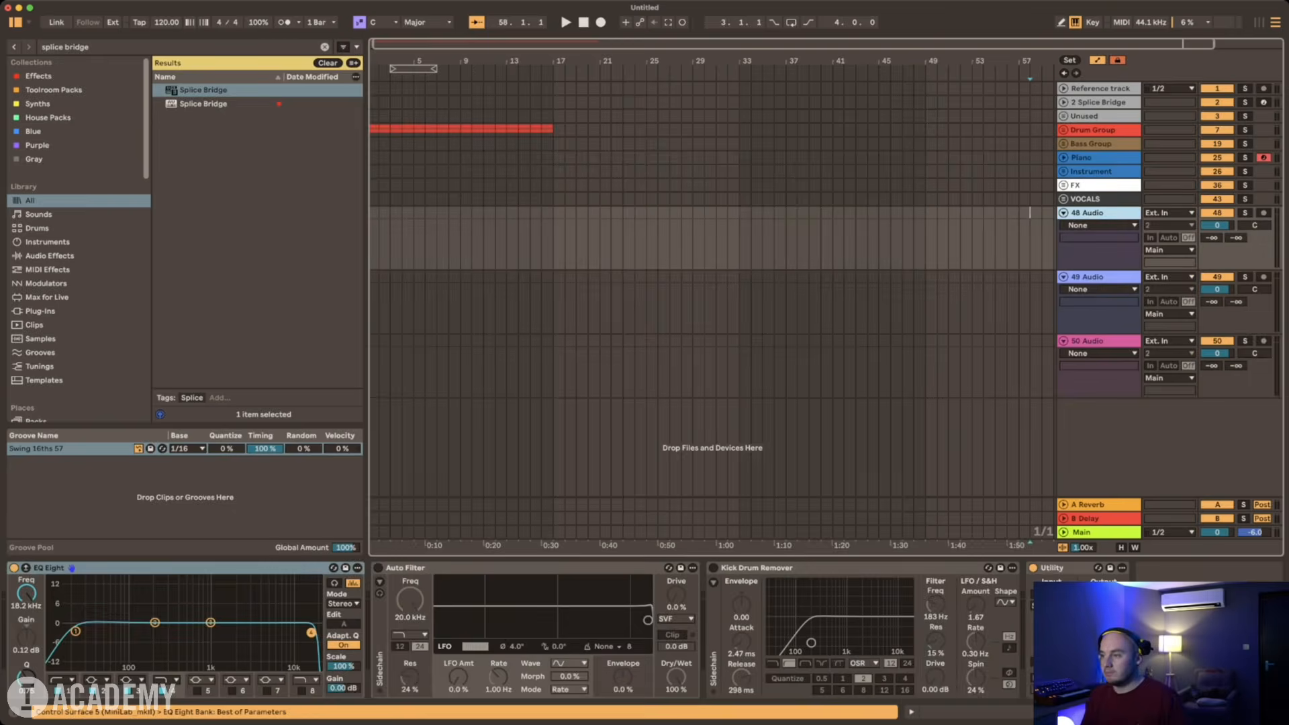
left_click(1099, 341, "shift")
key("Delete")
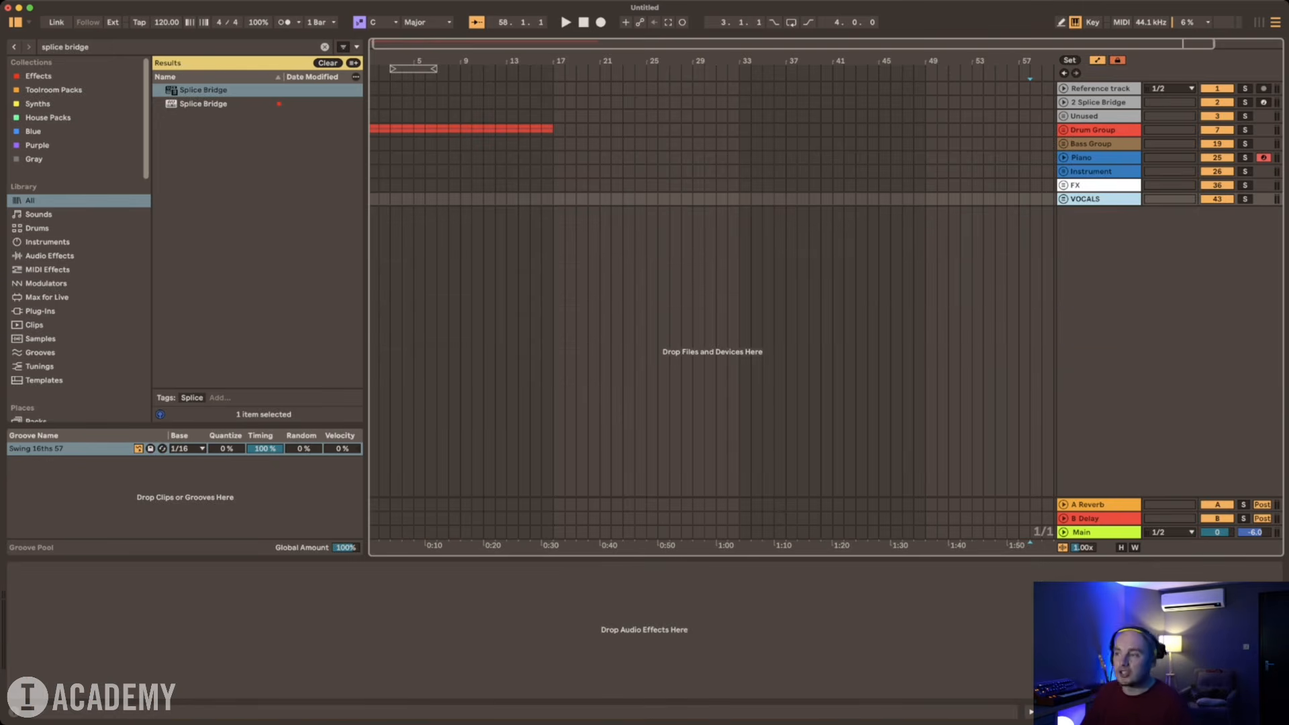
Step: Select the A Reverb return track to show its device
left_click(1099, 505)
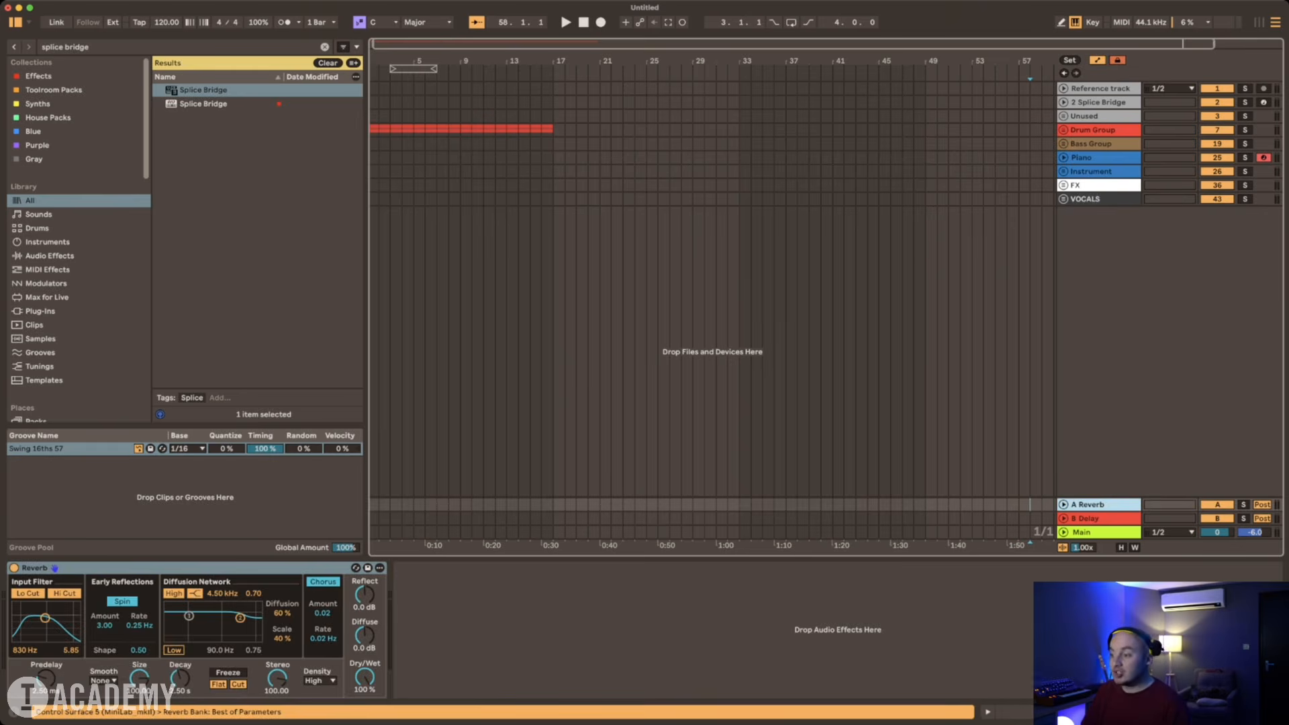
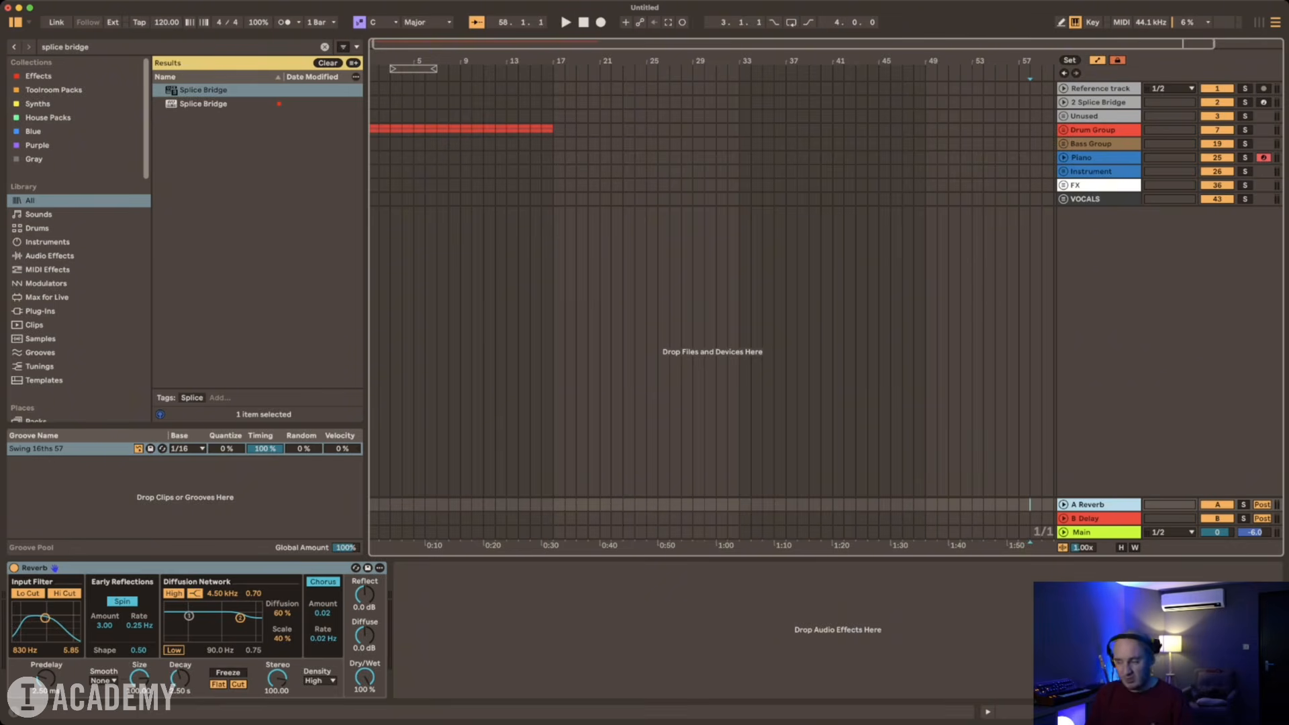
key("super+t")
key("super+t")
key("Delete")
key("Delete")
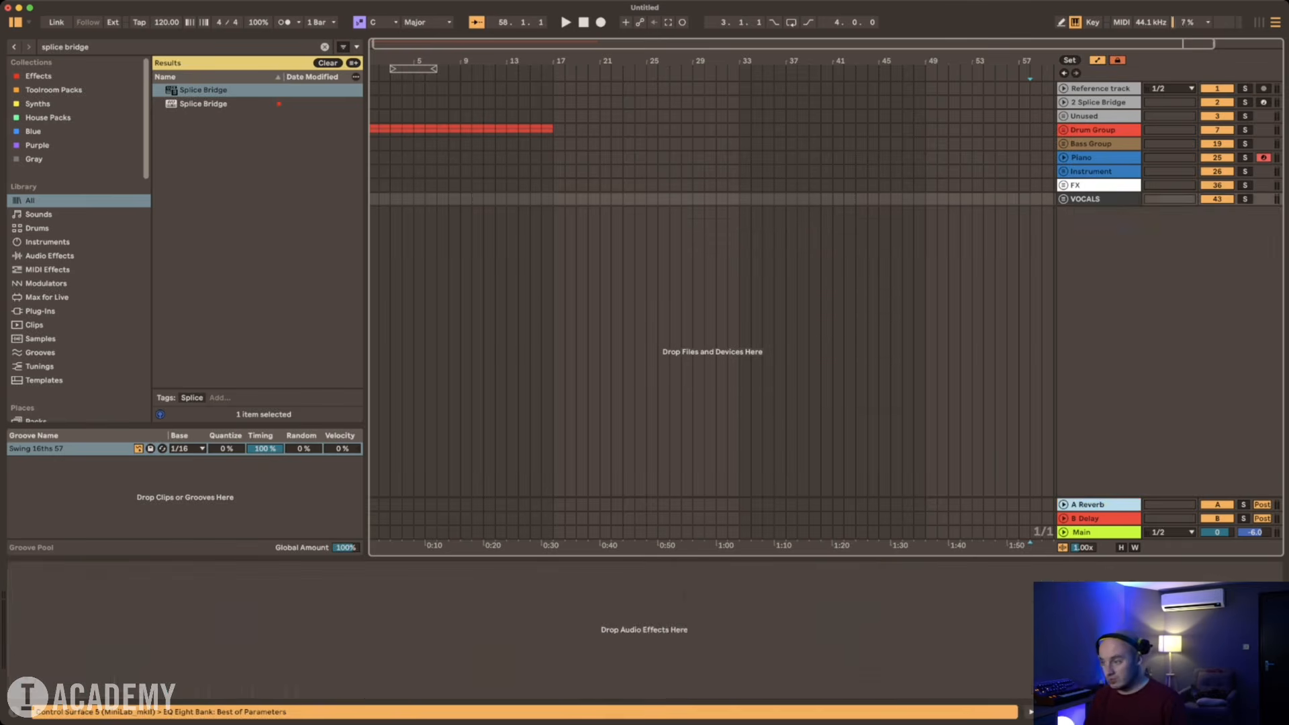
Step: Insert two return tracks below the A Reverb return and two more below the Delay return
left_click(1099, 505)
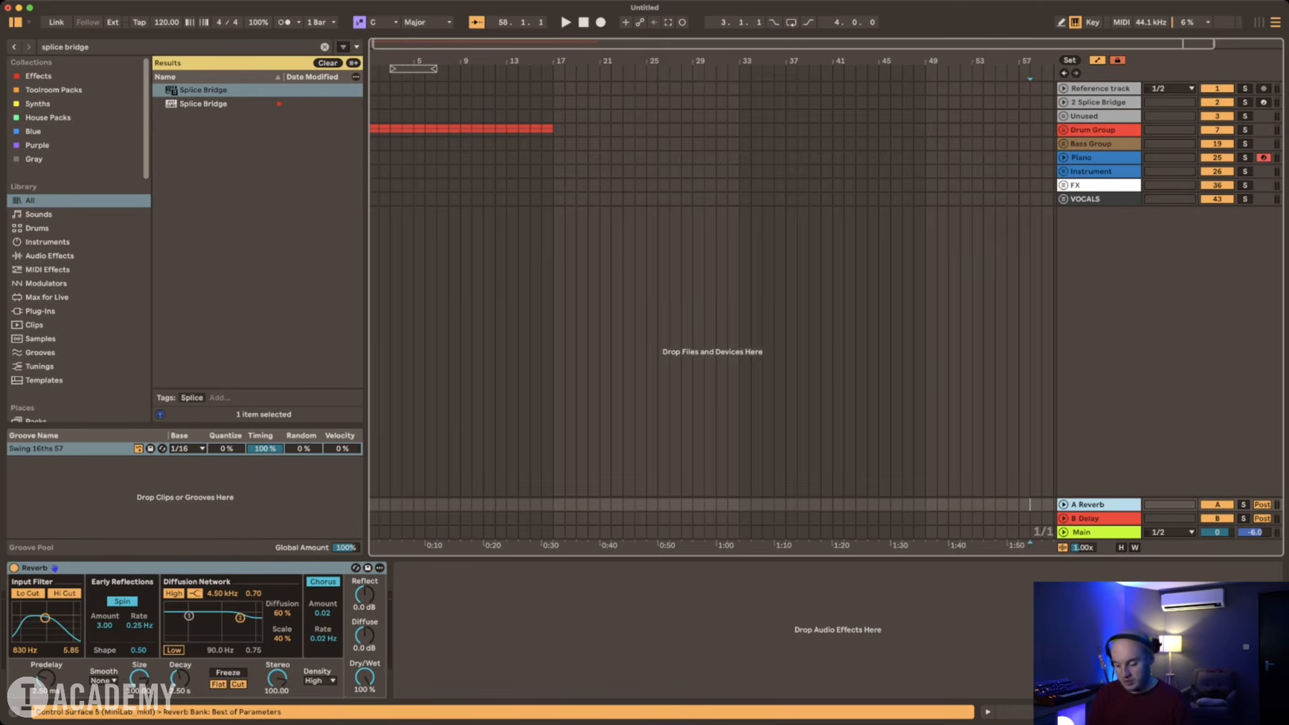
key("super+alt+t")
key("super+alt+t")
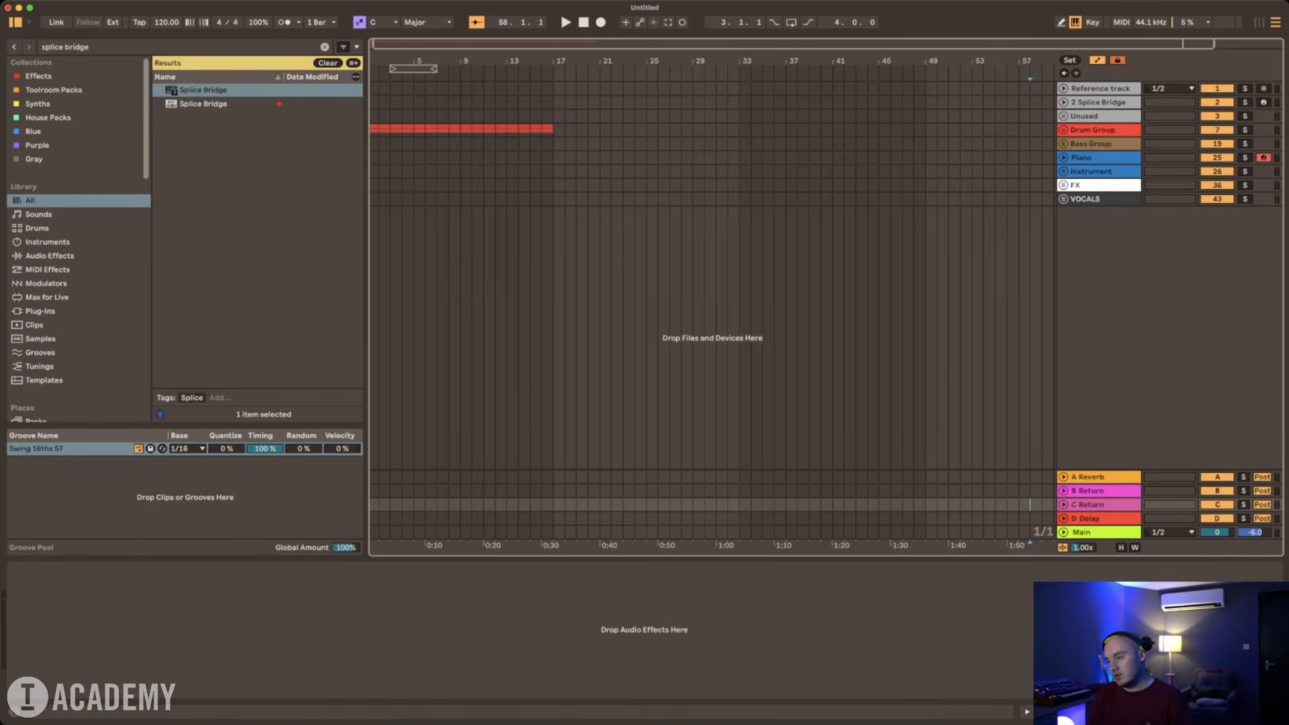
left_click(1099, 518)
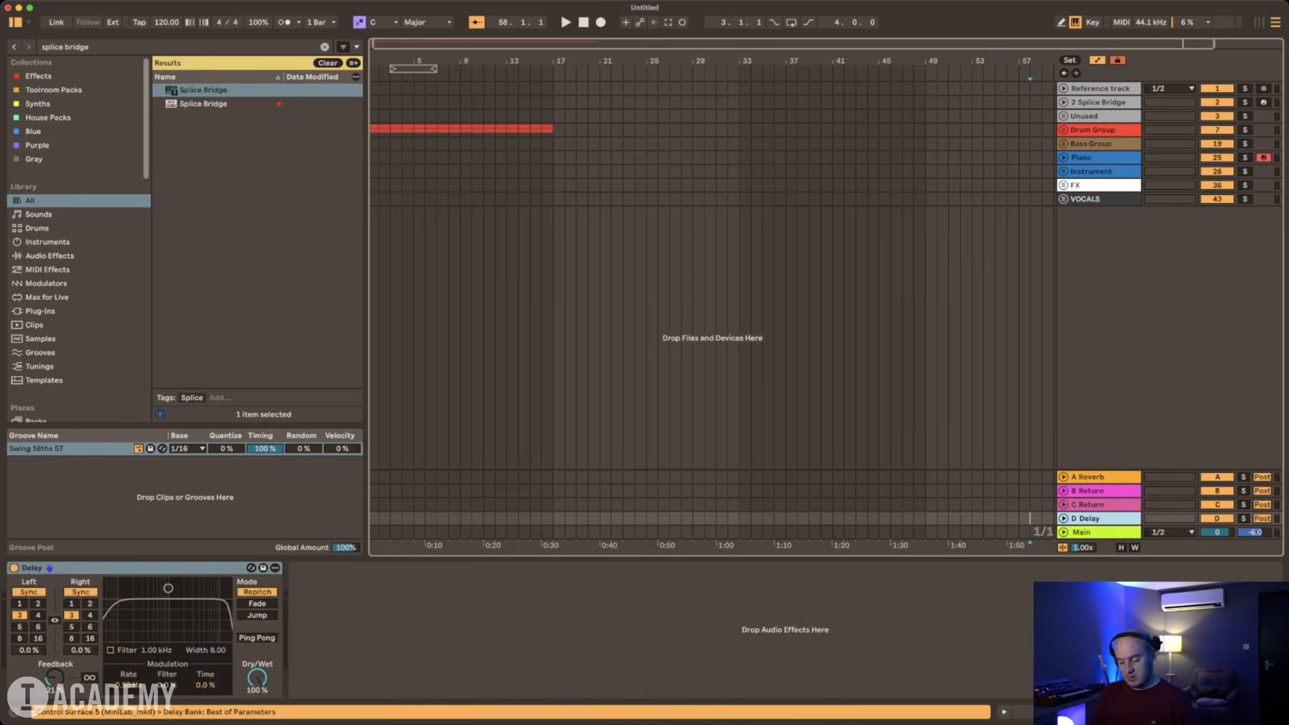
key("super+alt+t")
key("super+alt+t")
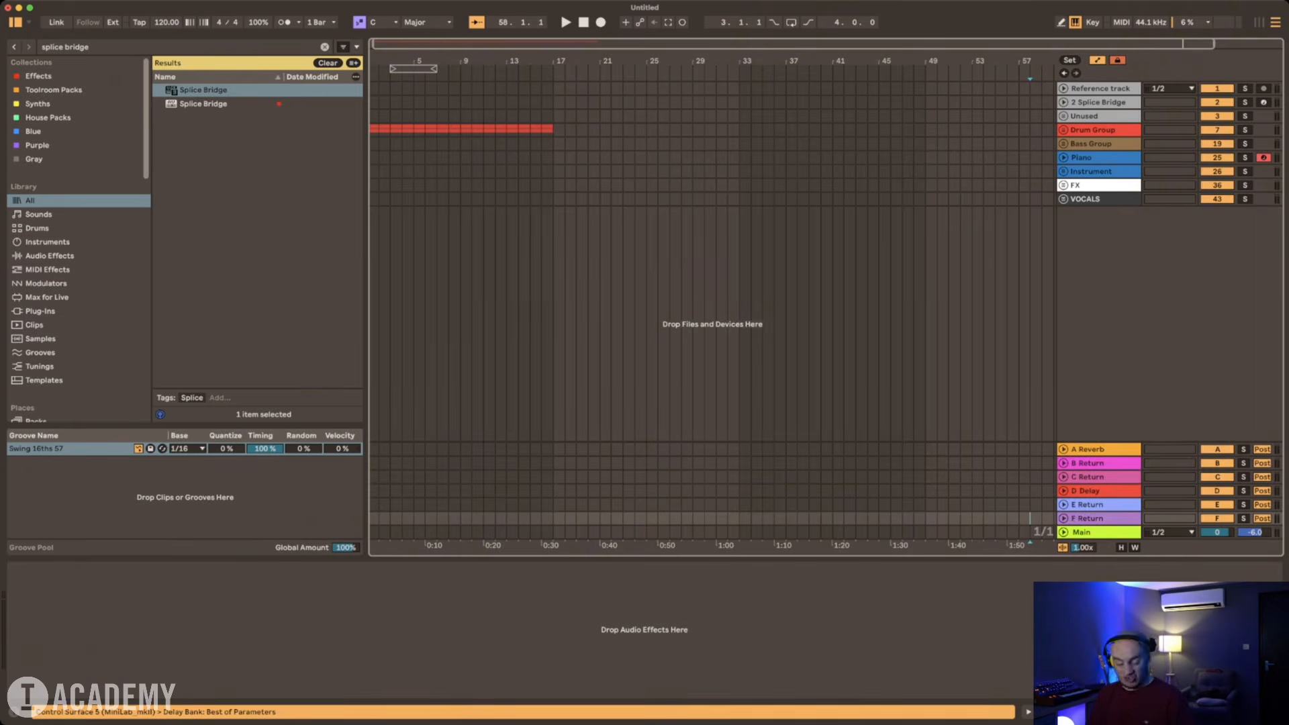
Step: Examine the sends for the six return tracks in the Session mixer and in the expanded FX group
key("Tab")
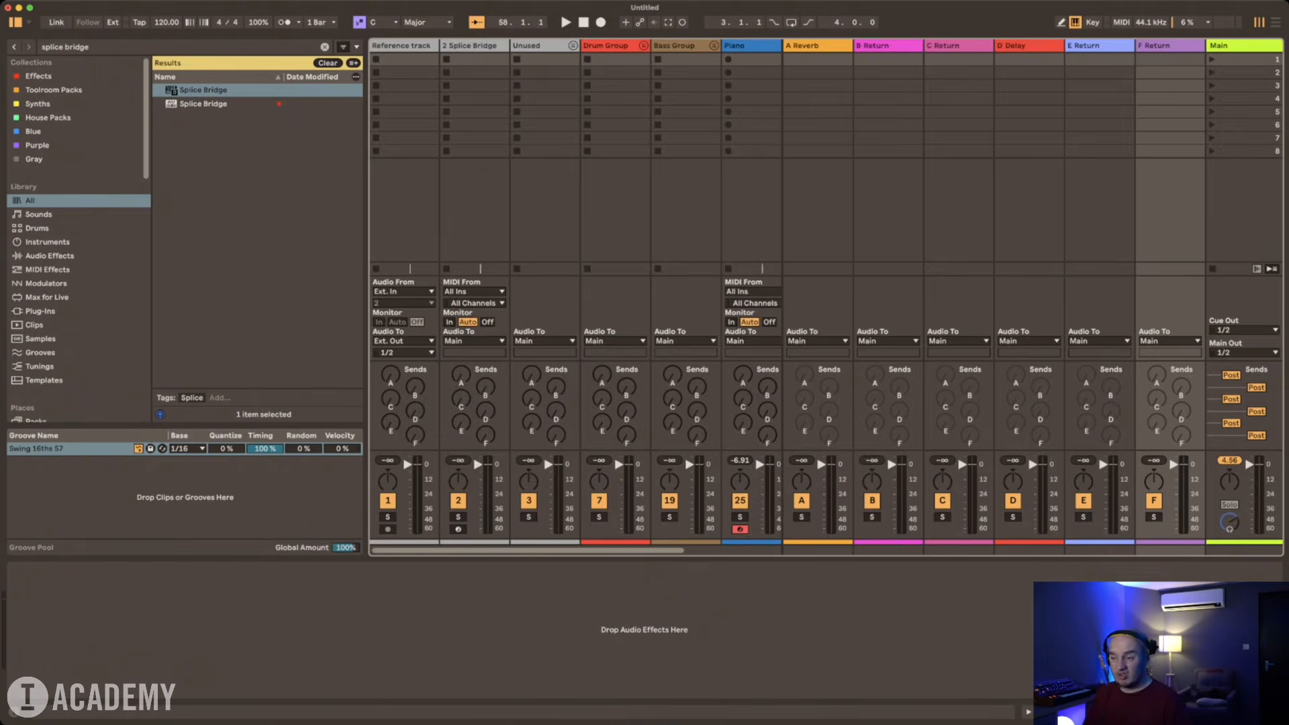
key("Tab")
left_click(1063, 185)
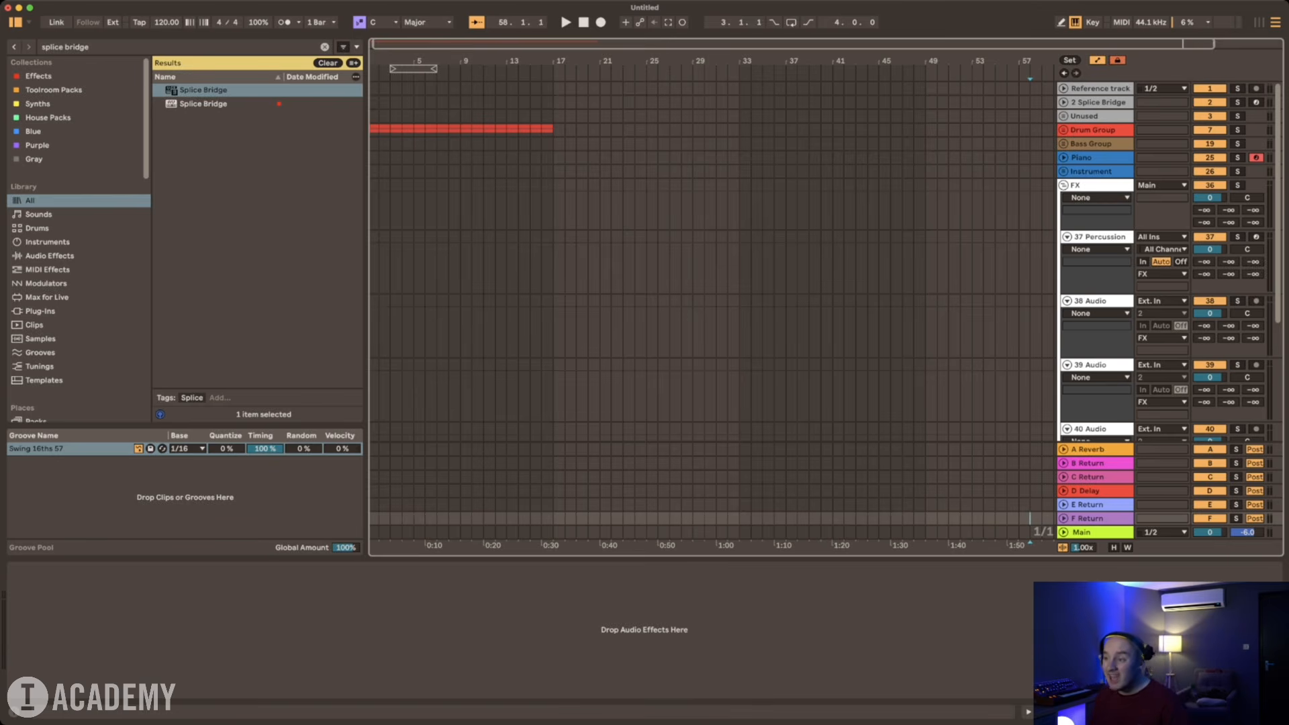
left_click(1063, 186)
Step: Delete the Reverb device from the A Reverb return track
left_click(1089, 449)
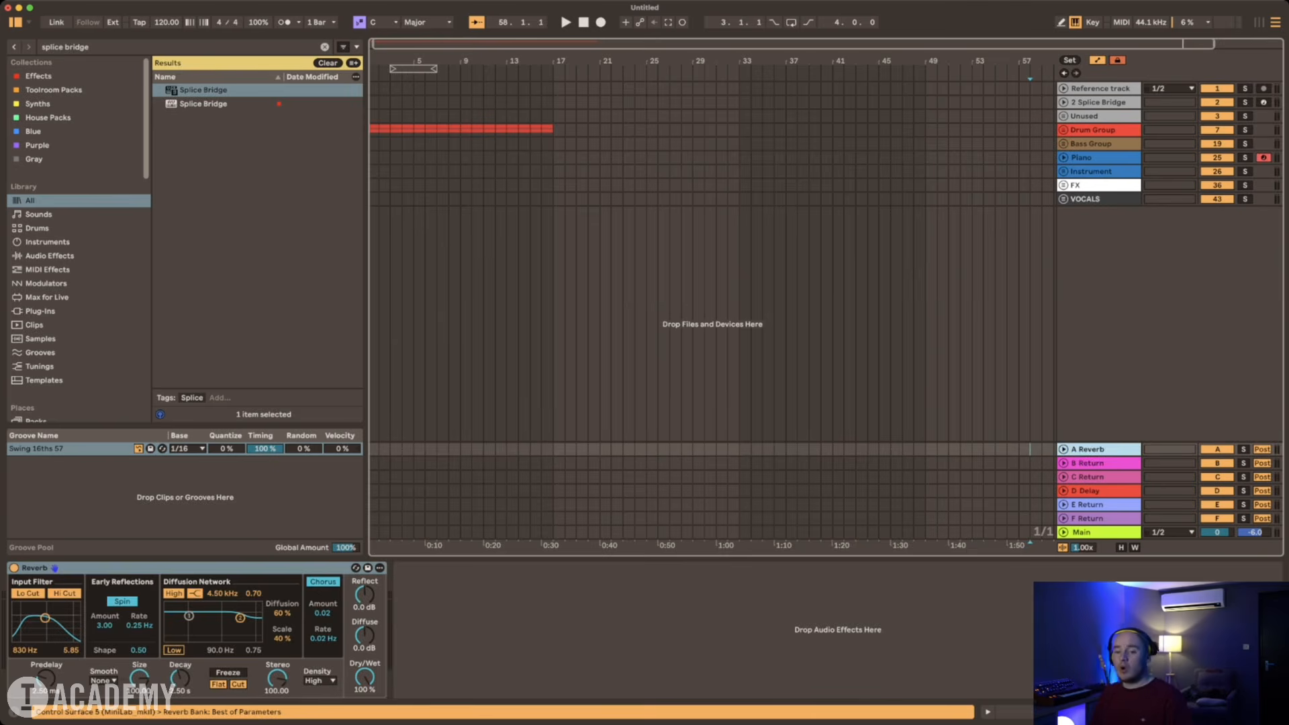
left_click(134, 568)
key("Delete")
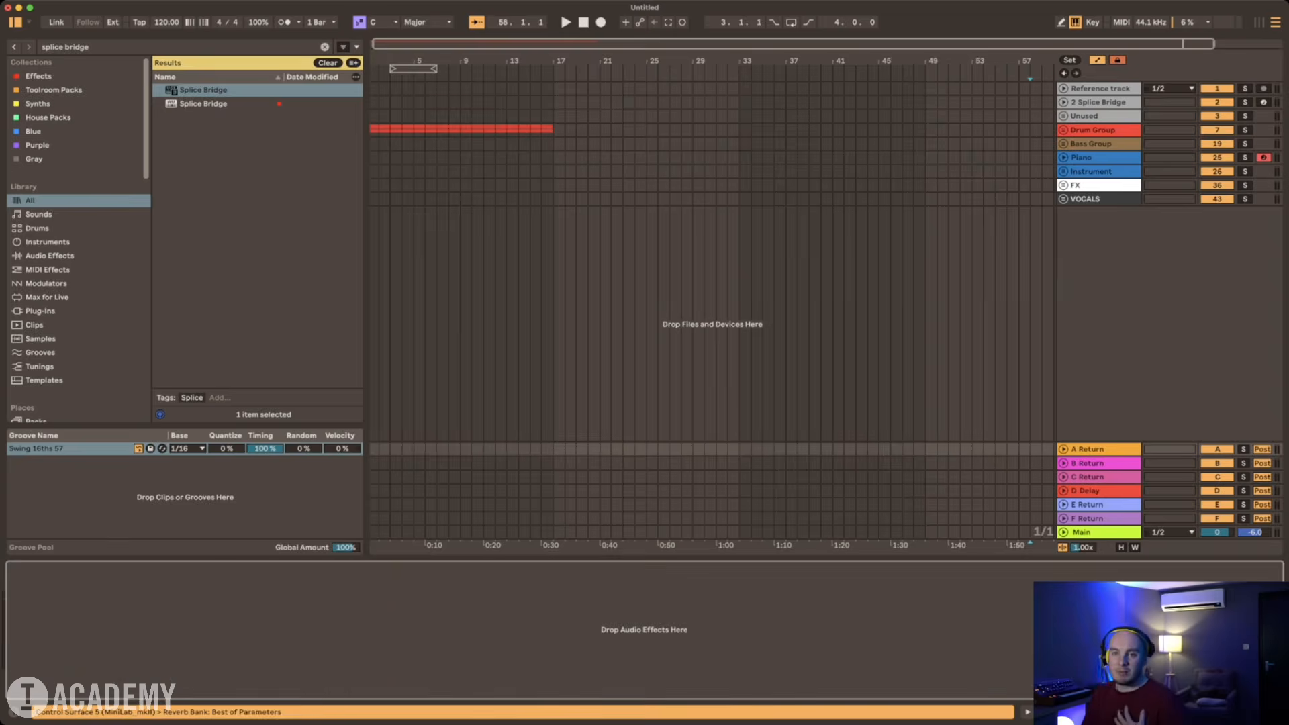
Step: Search the Effects collection for "valhalla" and load ValhallaVintageVerb onto return track A
left_click(38, 75)
left_click(74, 47)
key("BackSpace")
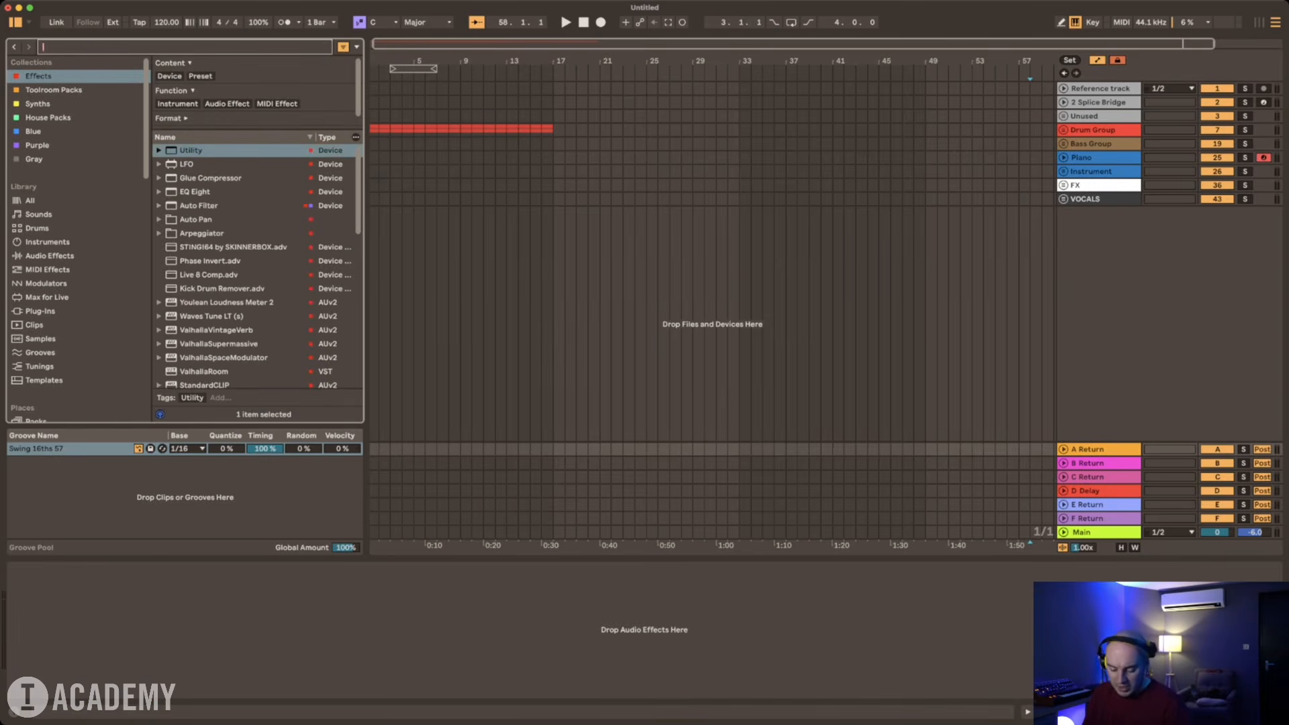
type("valhalla")
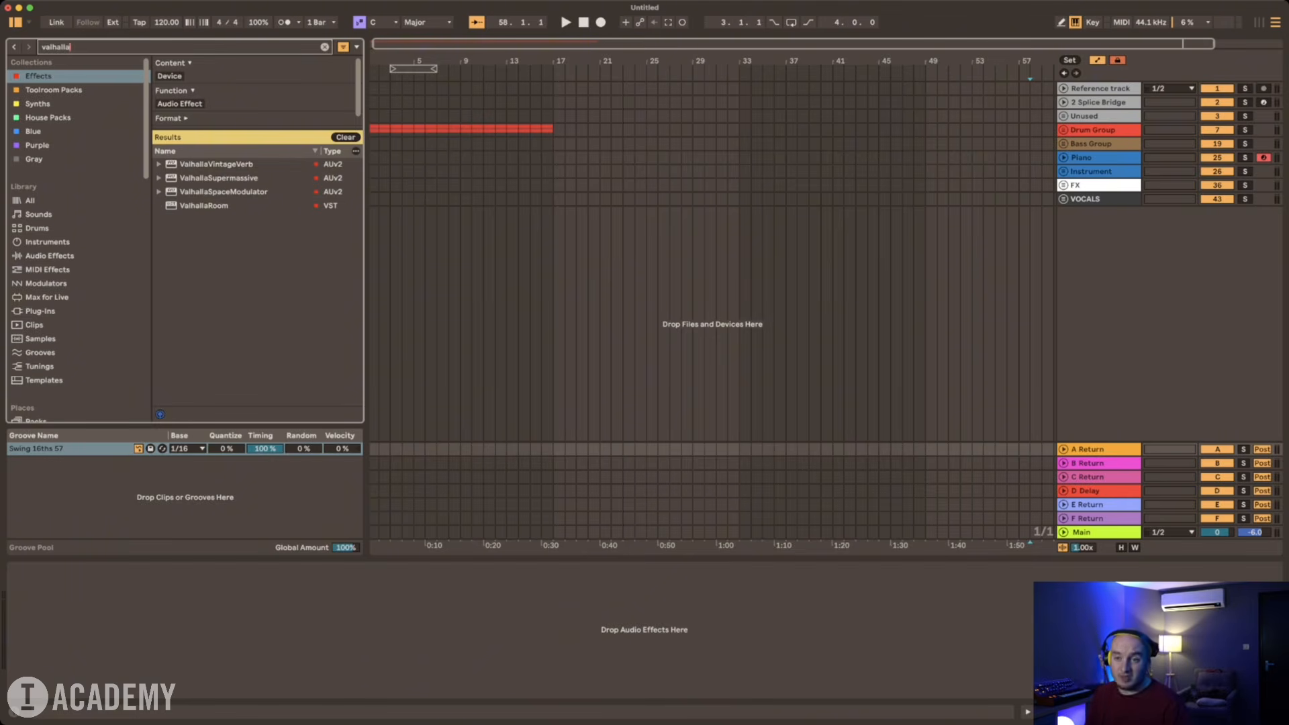
key("Down")
key("Return")
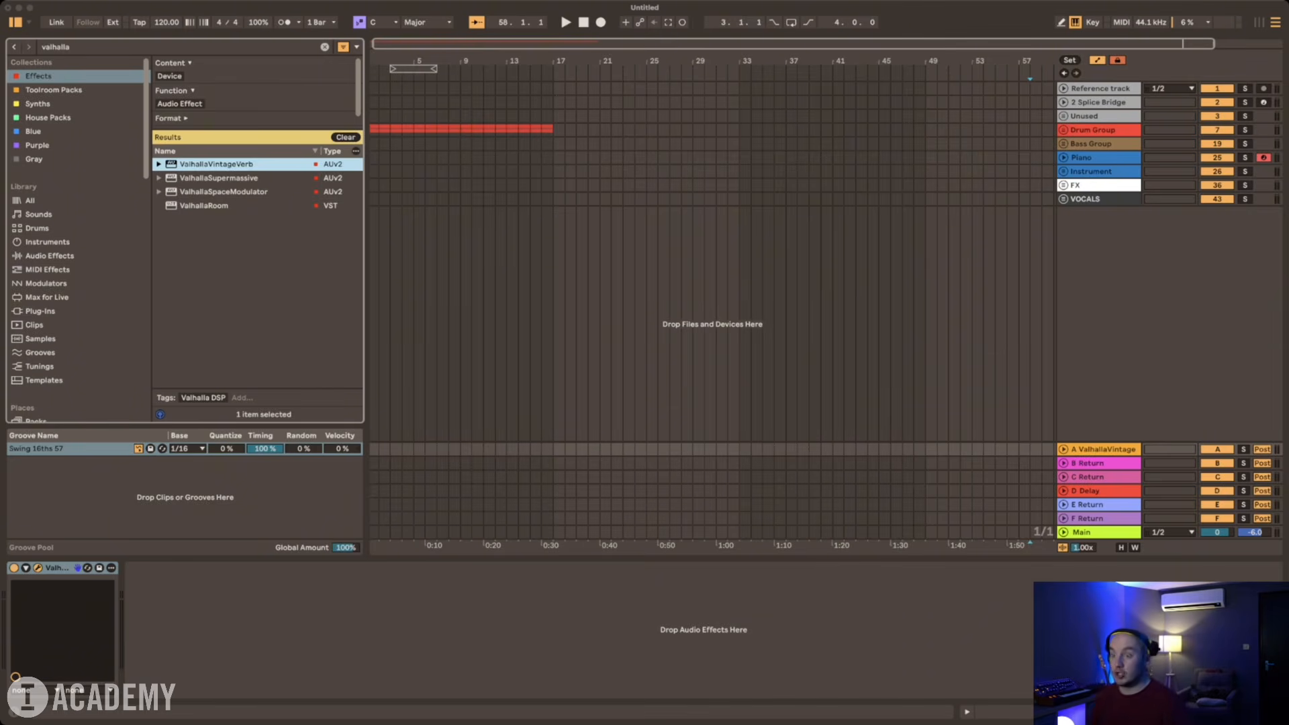
Step: Rename return track A as "Drum verb" and return track B as "Plate"
key("super+r")
type("Dr")
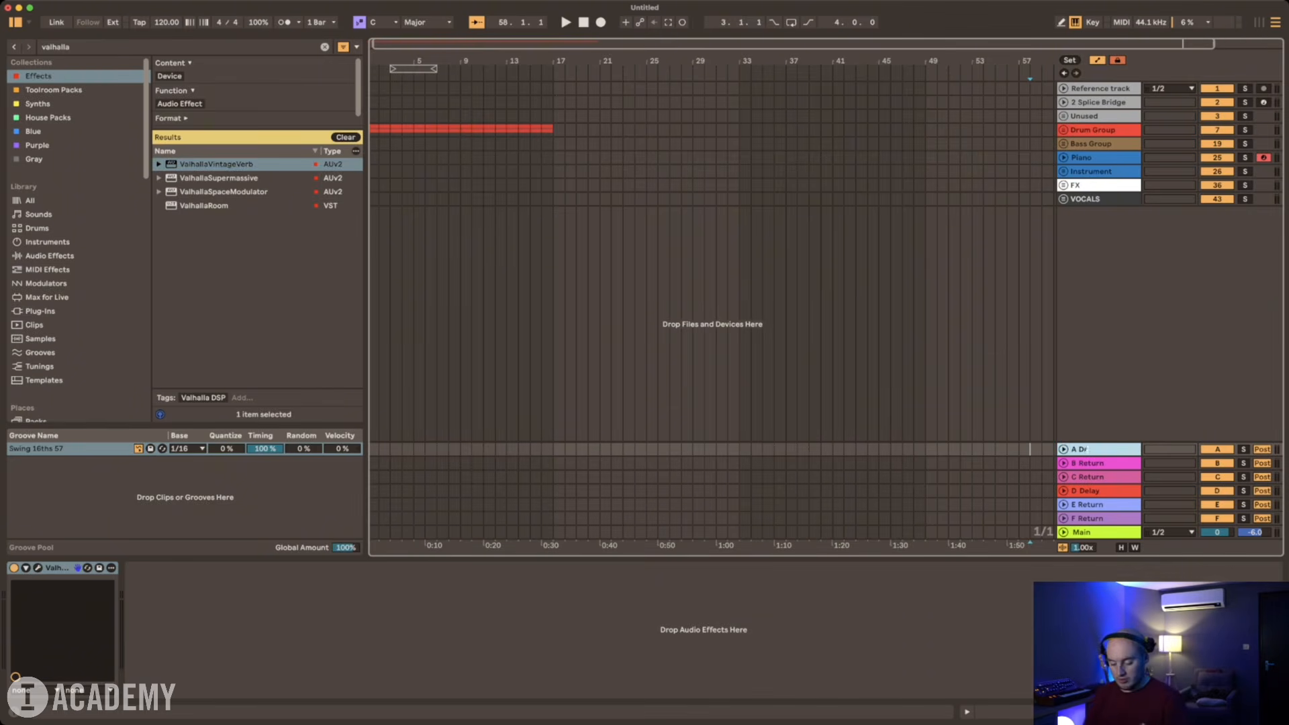
type("um verb")
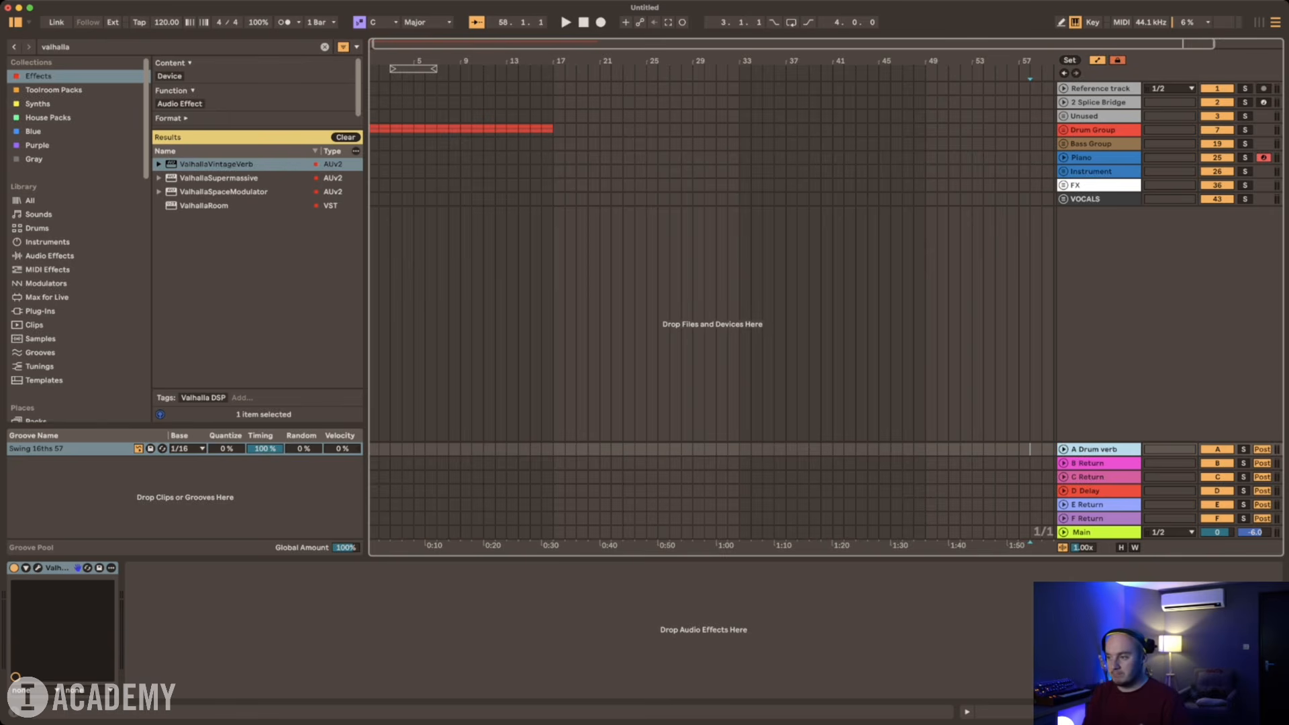
key("Tab")
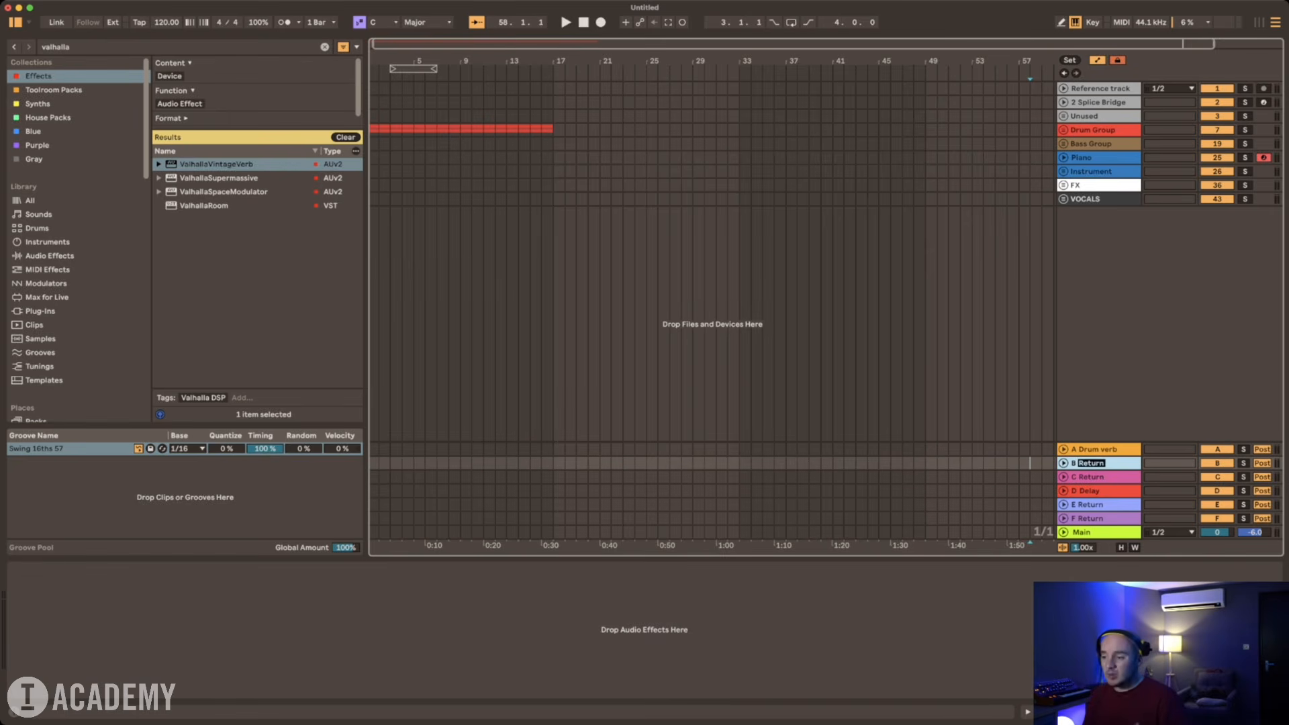
type("Plate")
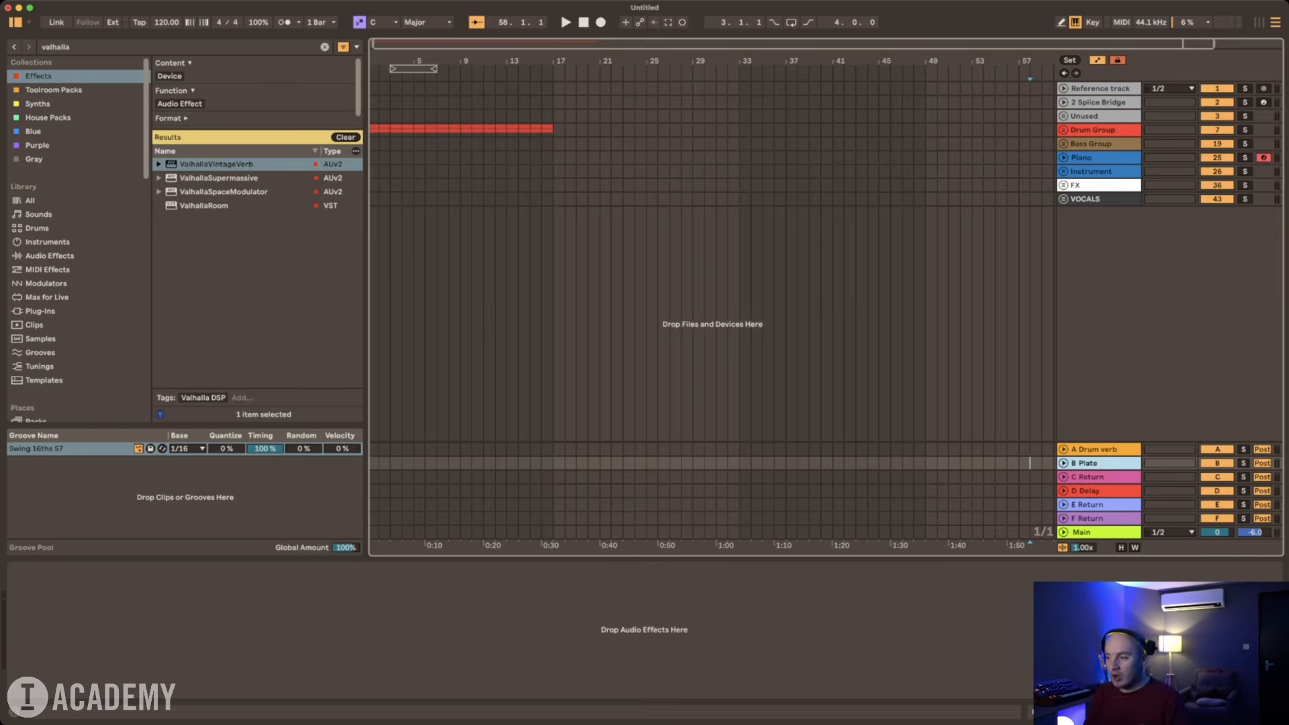
key("Return")
Step: Search the library for "plate" and limit the results to audio effects
left_click(324, 47)
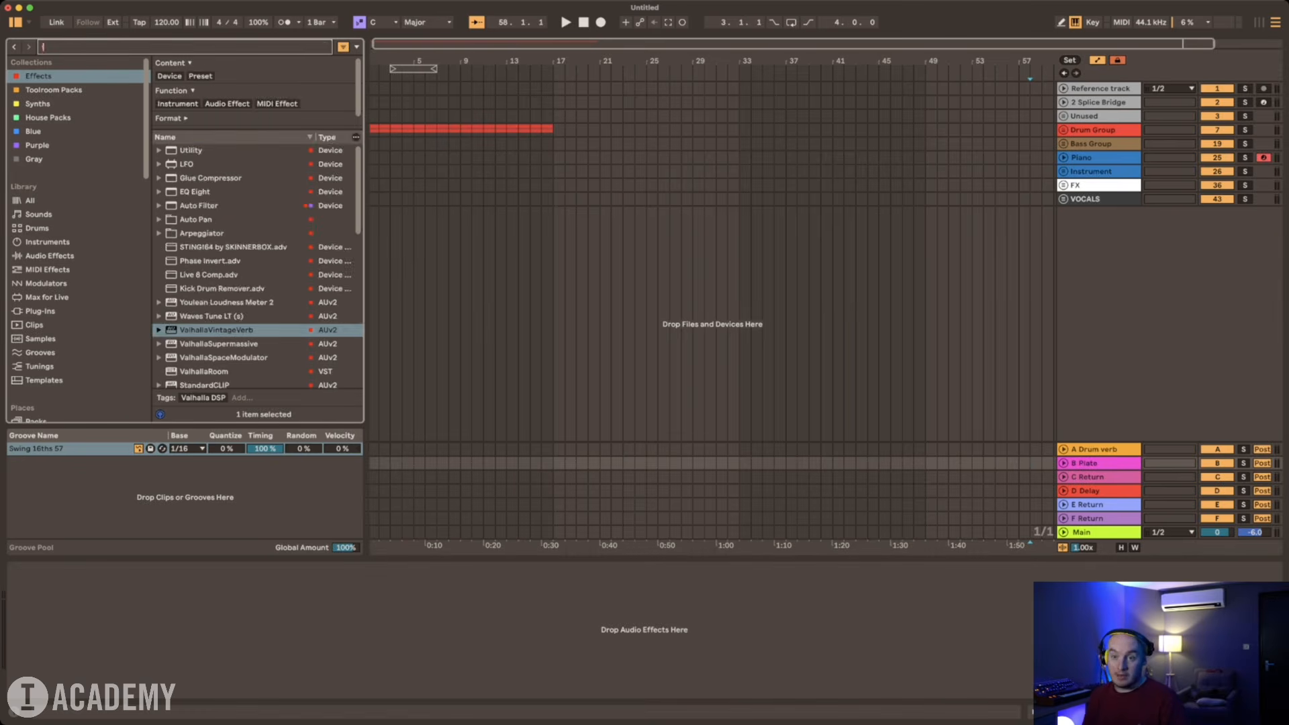
left_click(31, 201)
key("super+f")
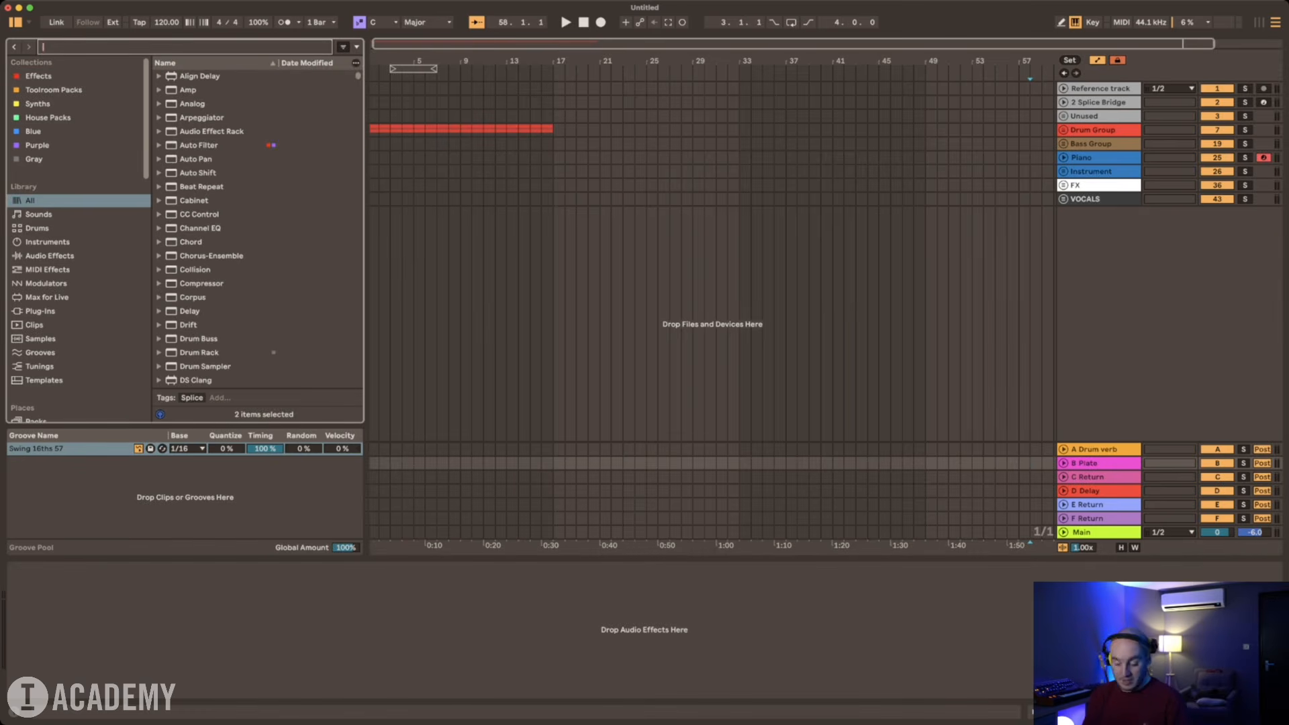
type("plate ver")
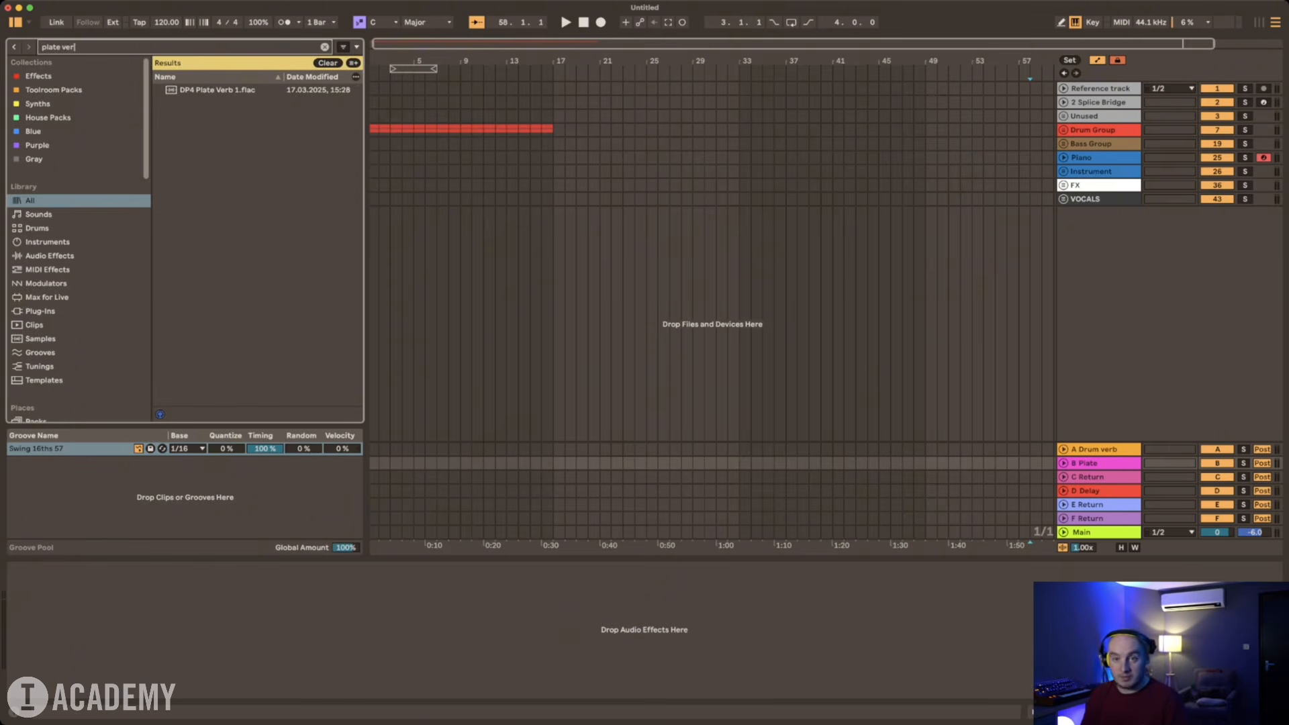
key("BackSpace")
key("BackSpace")
key("BackSpace")
key("BackSpace")
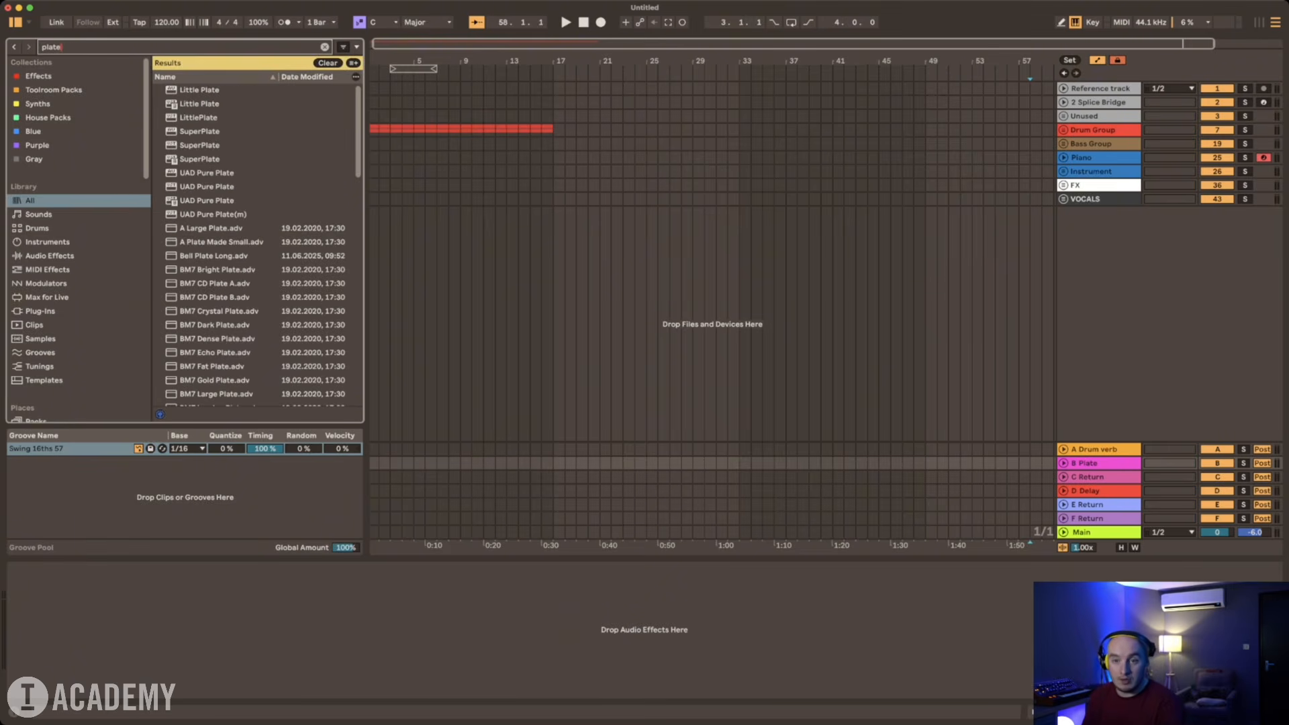
left_click(50, 255)
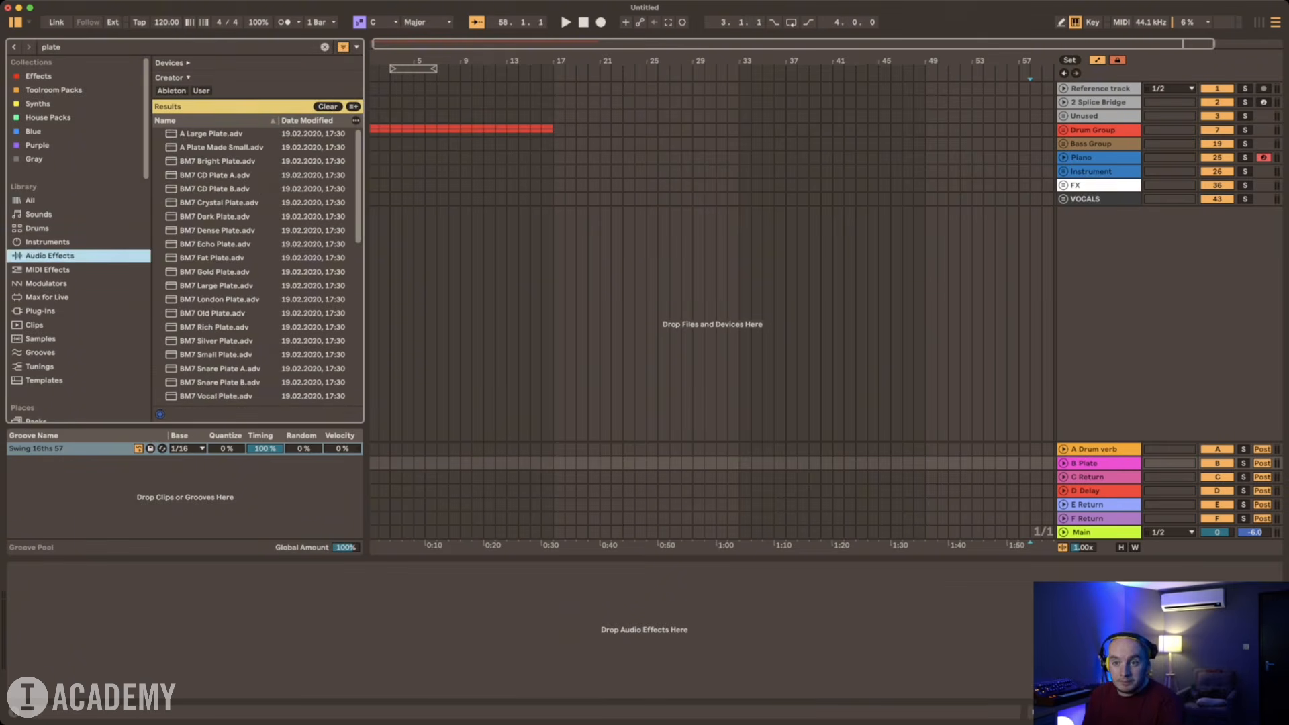
double_click(210, 133)
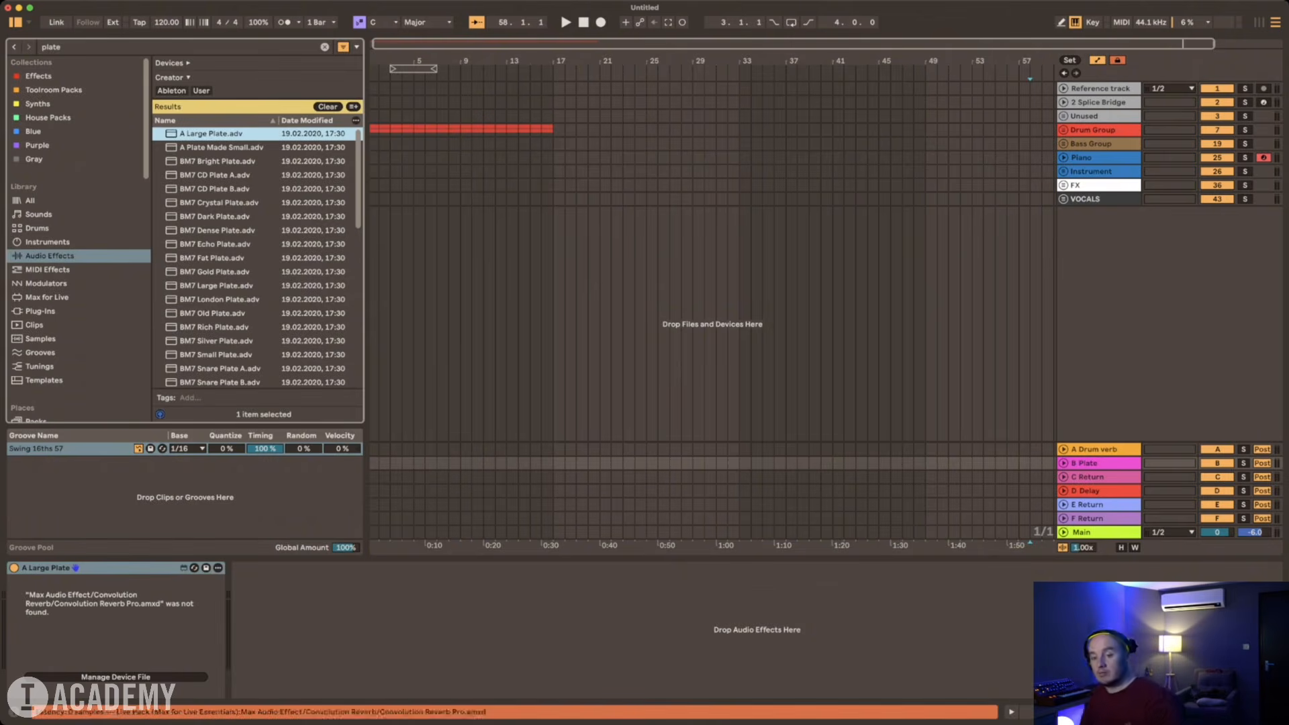
left_click(100, 568)
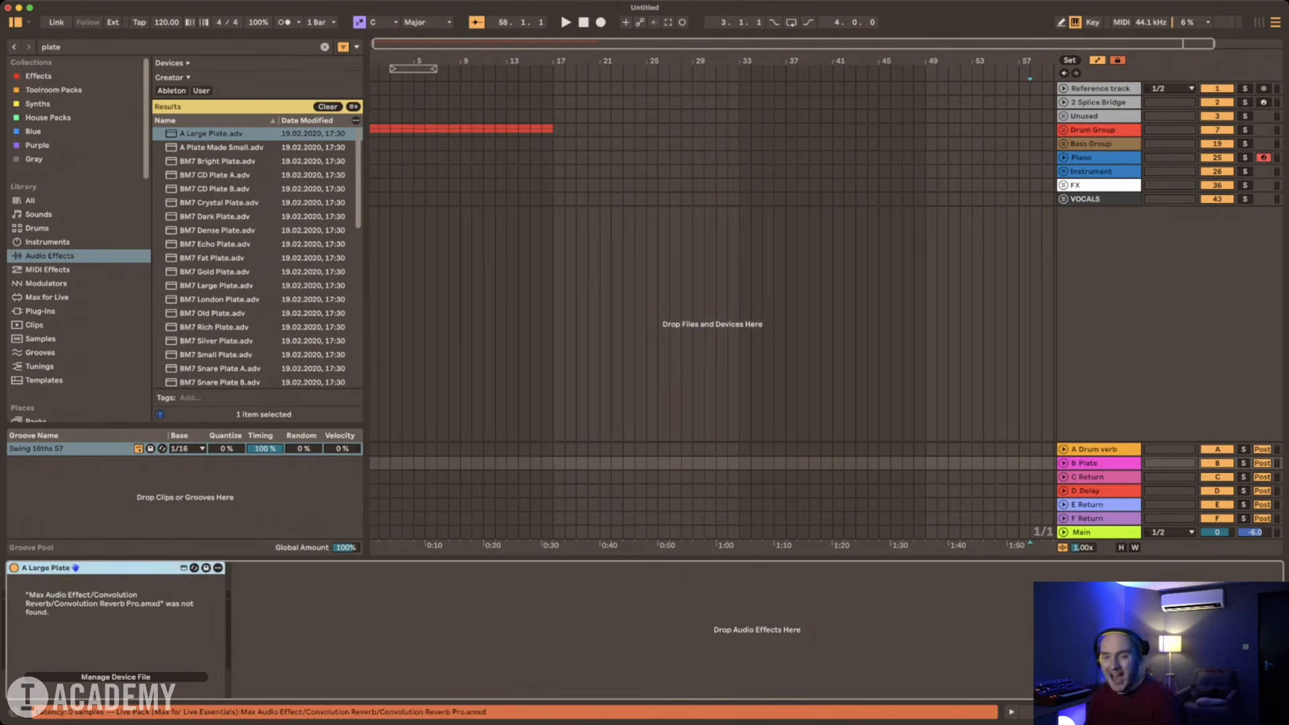
key("Delete")
Step: Load the Vocal Plate Hall preset onto the B Plate return track
scroll(258, 255, "down", 10)
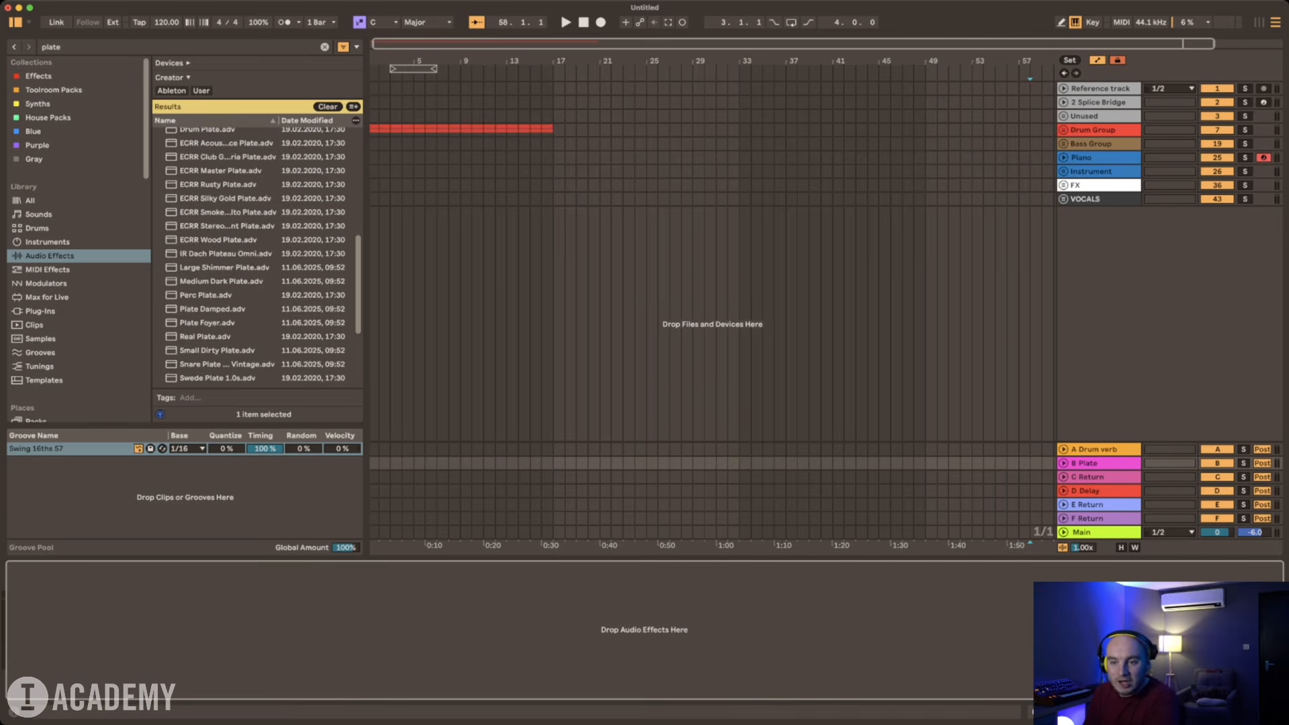
scroll(258, 255, "down", 5)
double_click(215, 367)
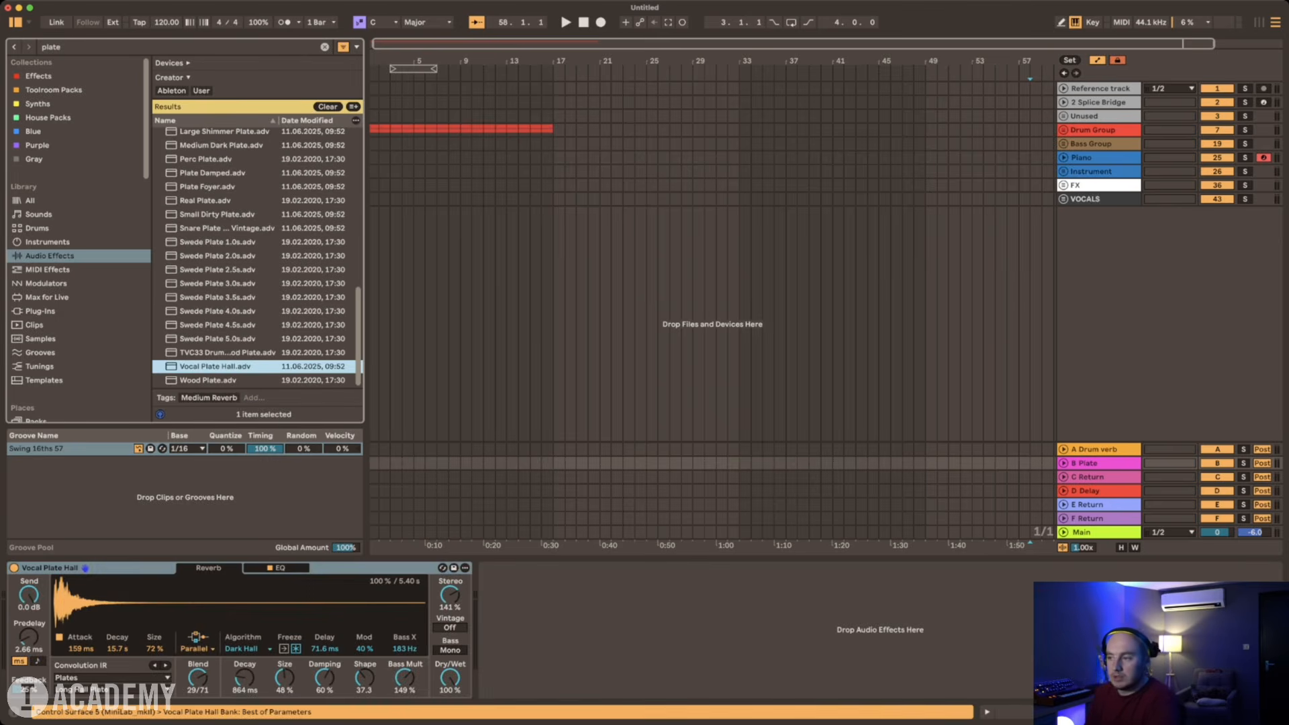
left_click(1084, 464)
Step: Rename return track C as "shimmer"
left_click(1087, 477)
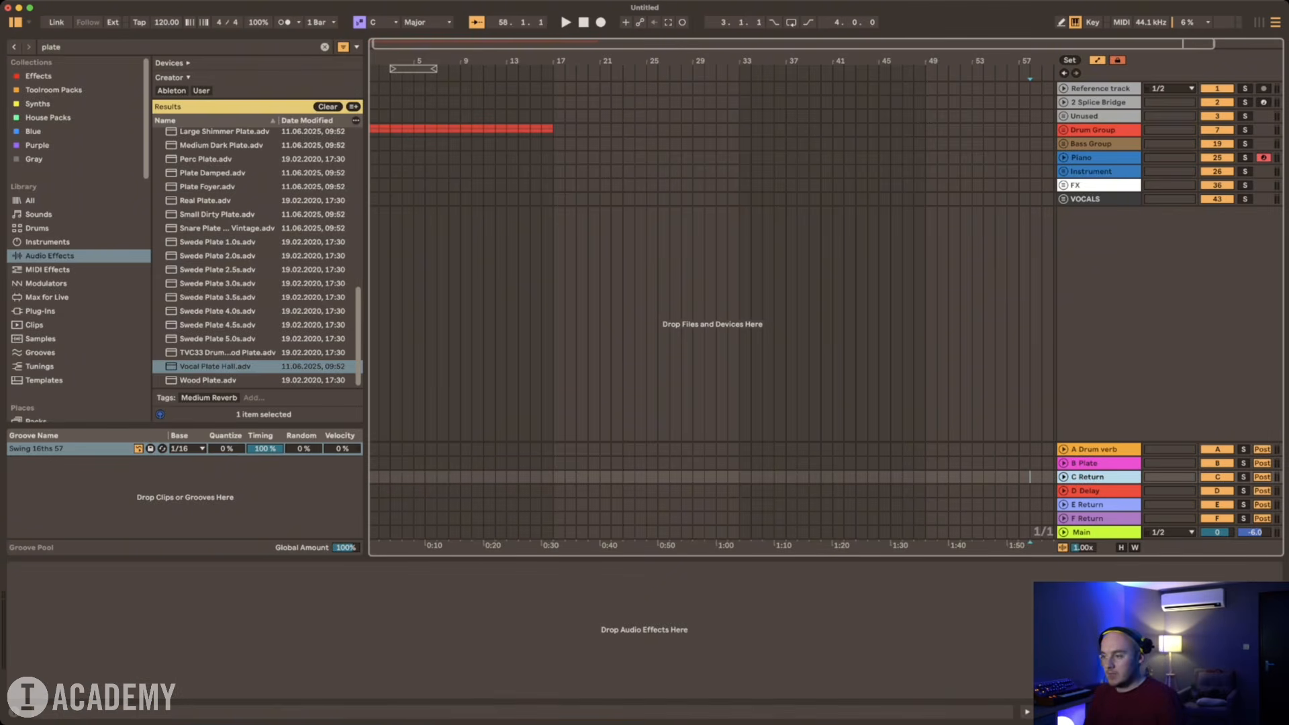
key("super+r")
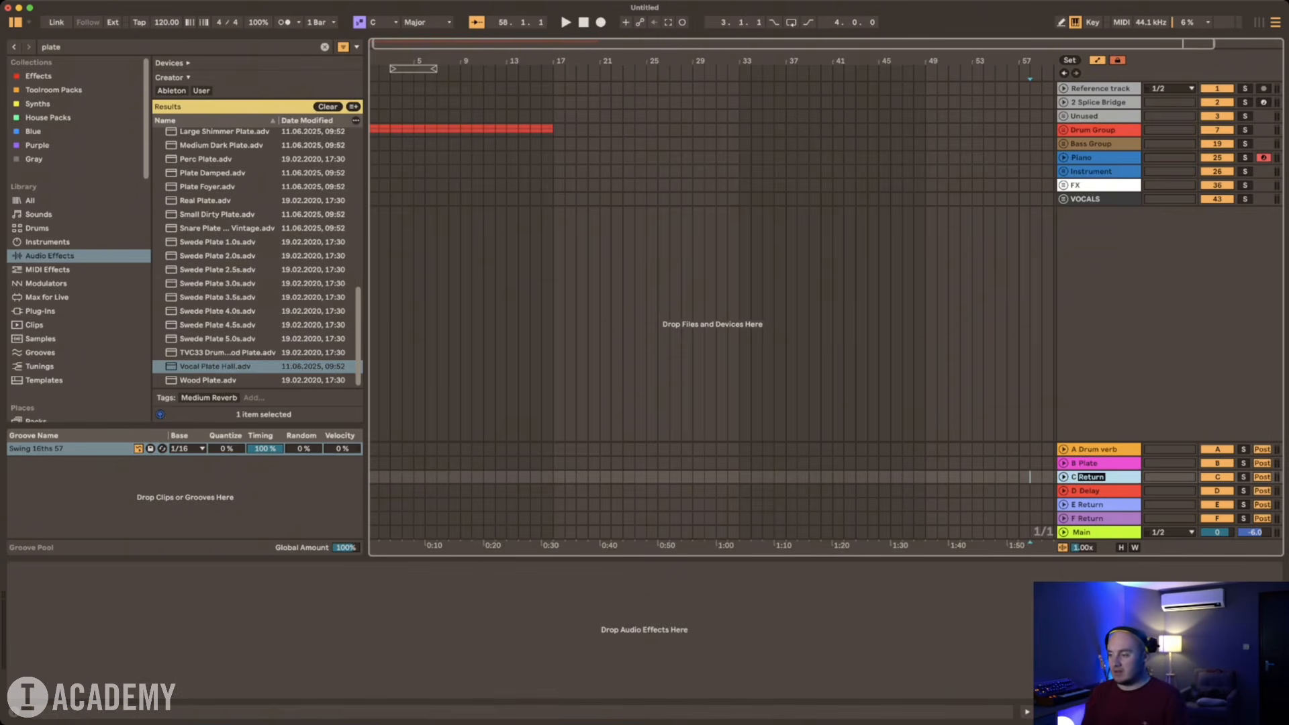
type("sh")
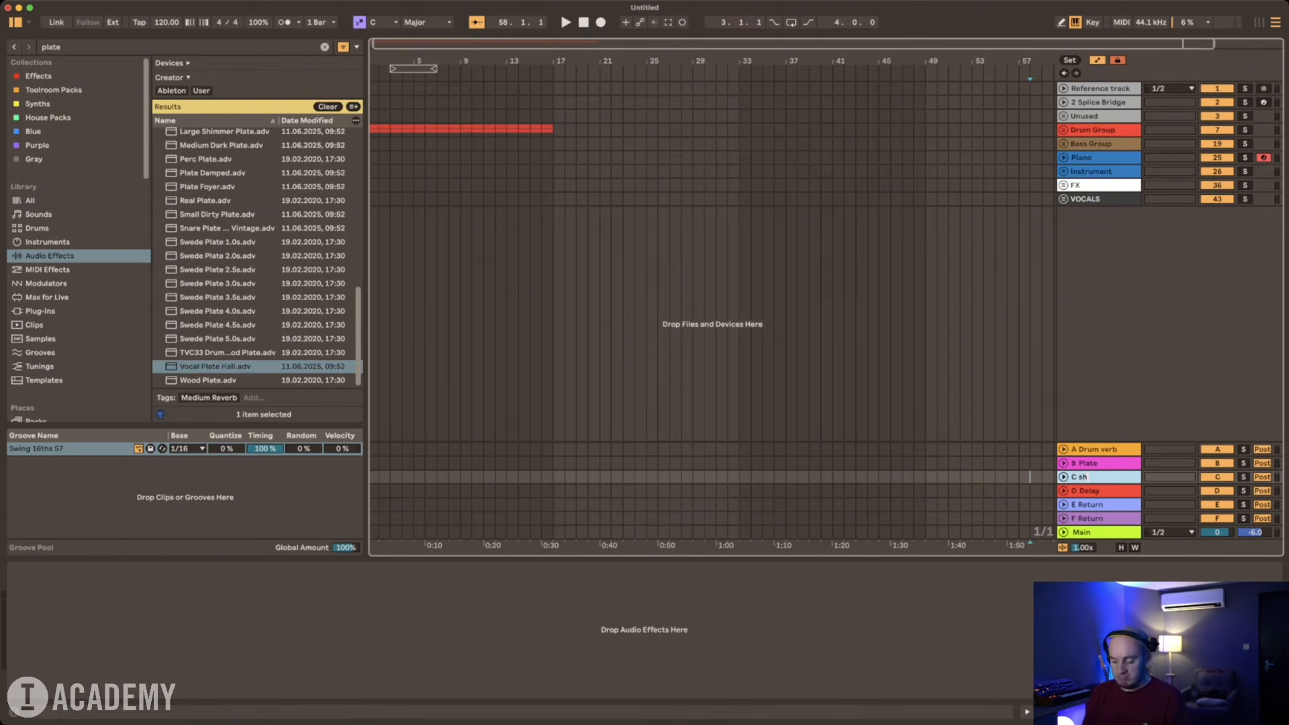
type("immer")
key("Return")
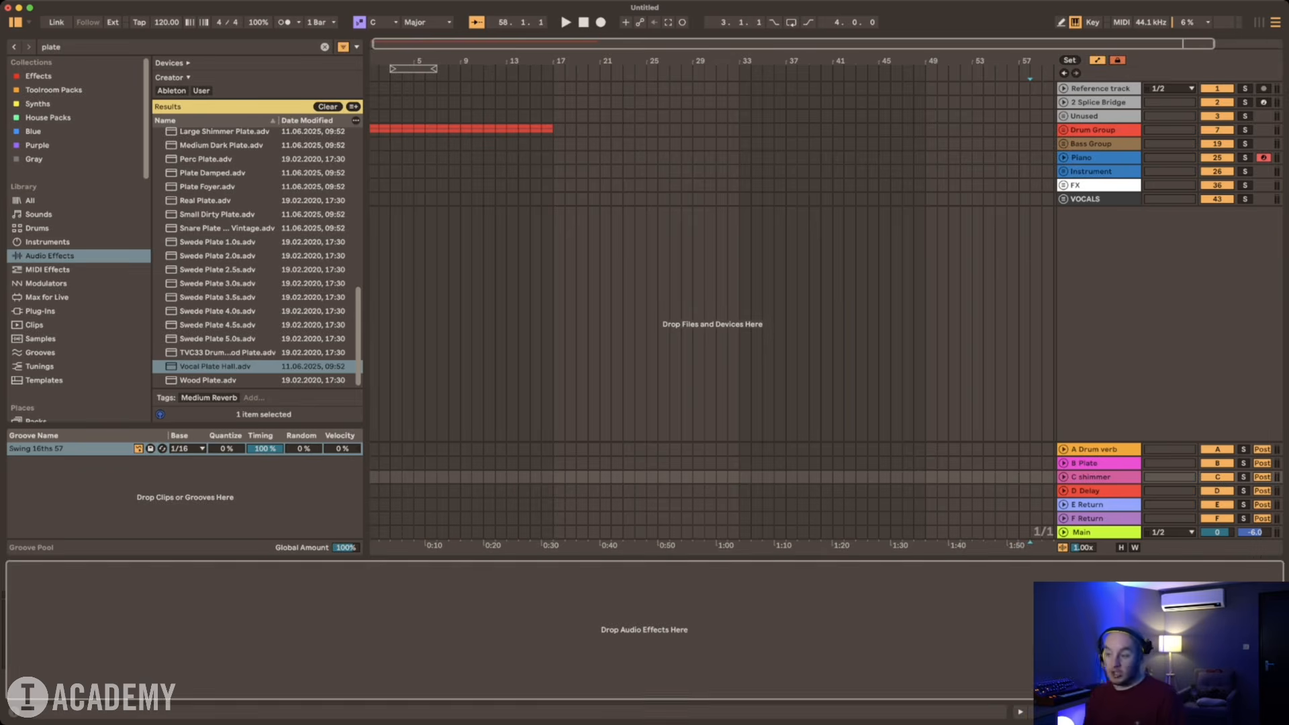
Step: Search the audio effects for "large oc" and load the Large Octave Shimmer preset onto the C shimmer return
key("super+f")
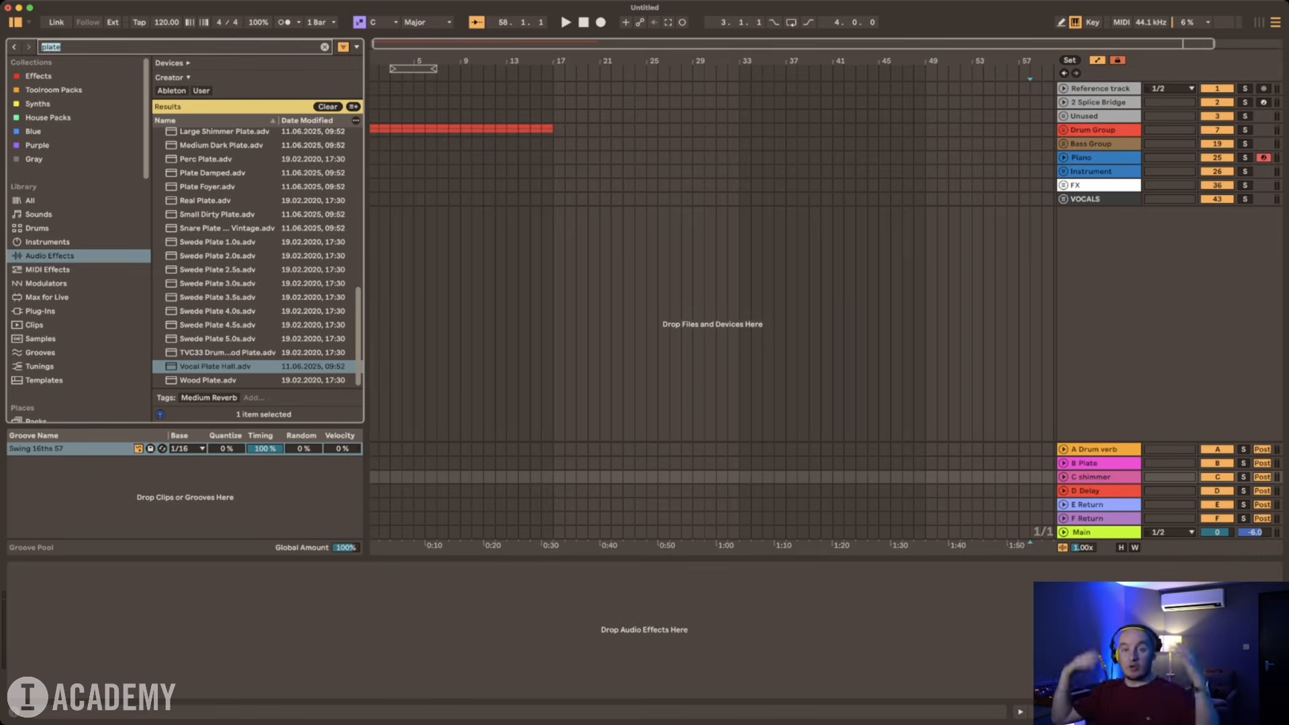
type("l")
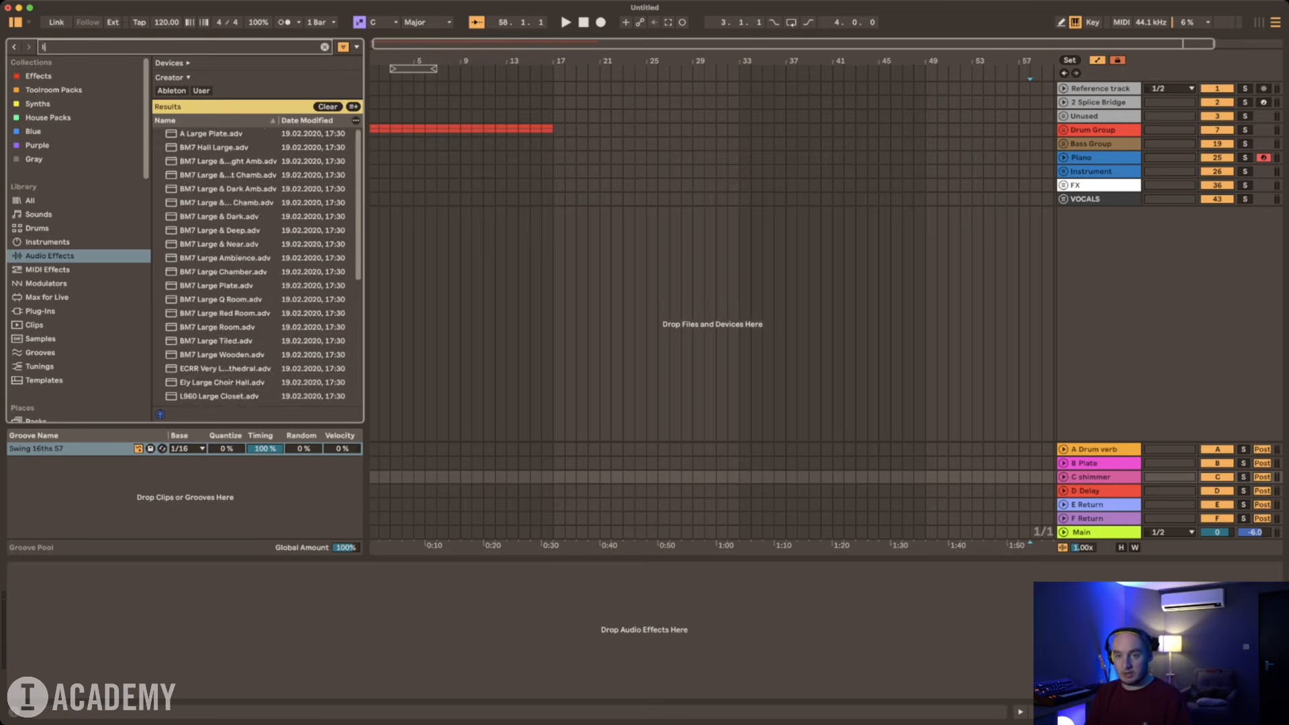
type("arge oc")
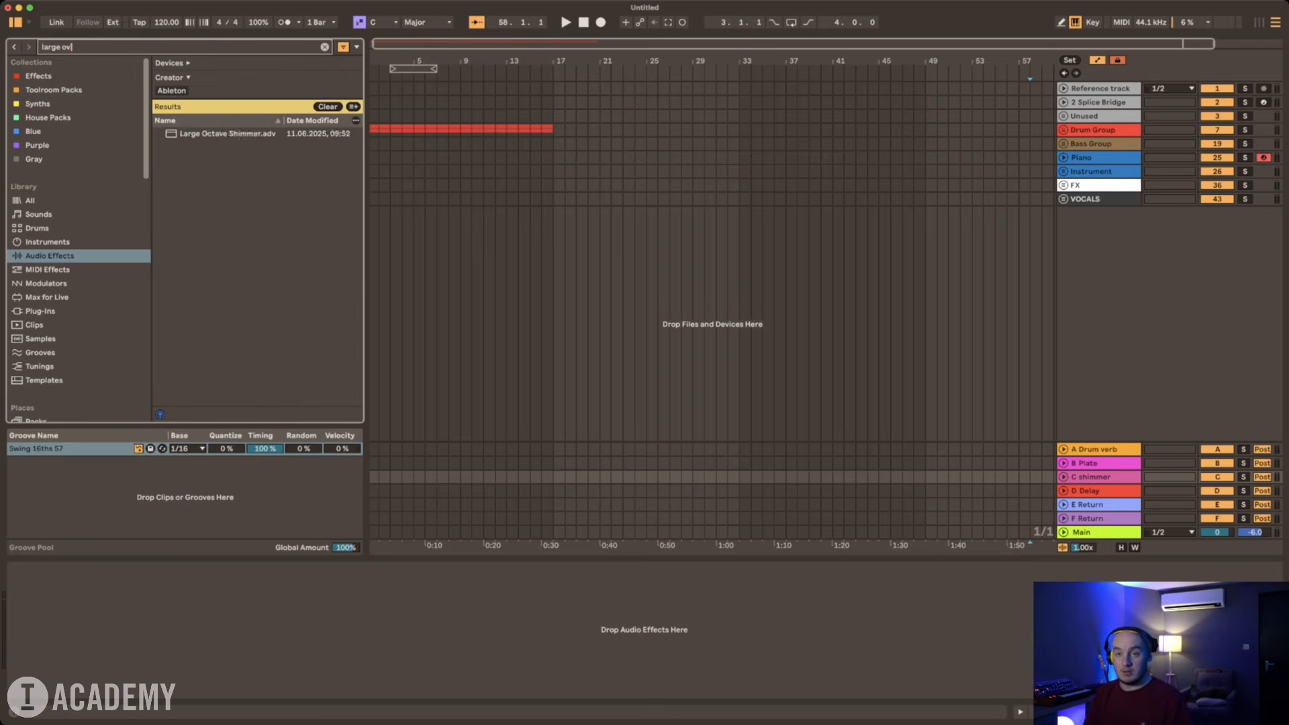
key("Down")
key("Return")
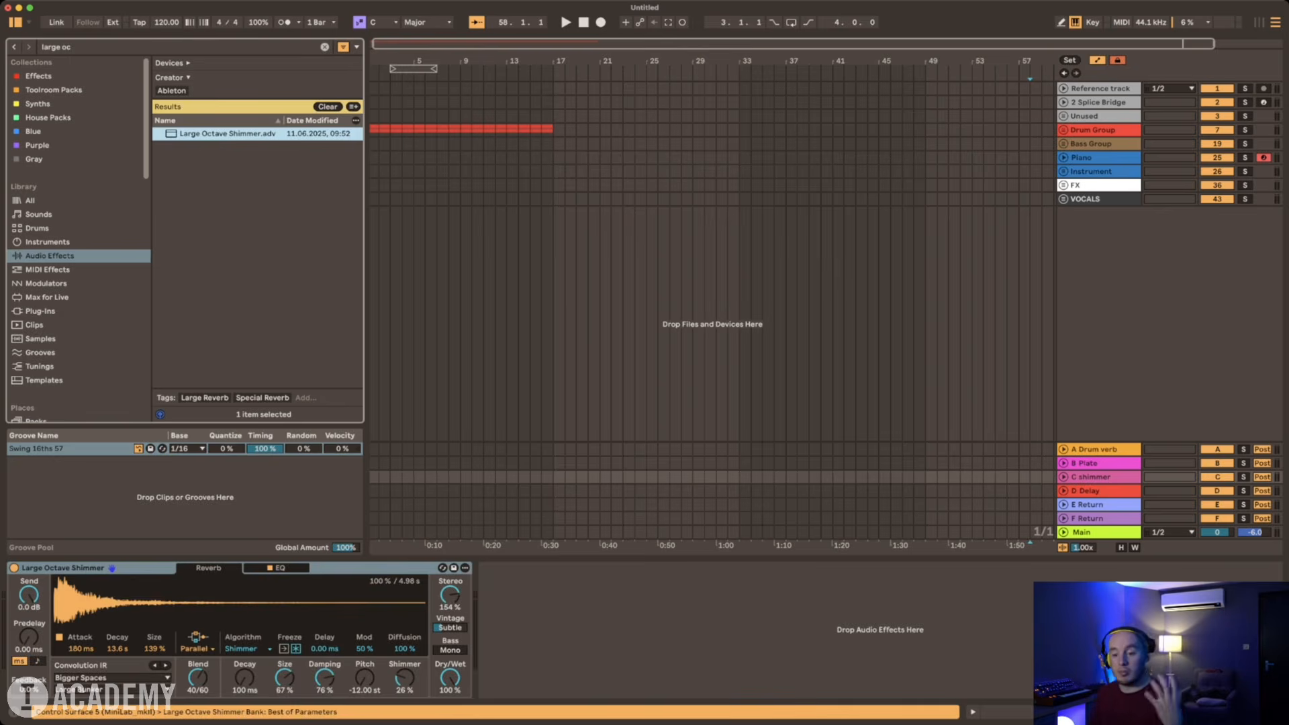
Step: Set the Large Octave Shimmer reverb's Pitch to 12 st and show the D Delay return's device
left_click_drag(364, 677, 364, 591)
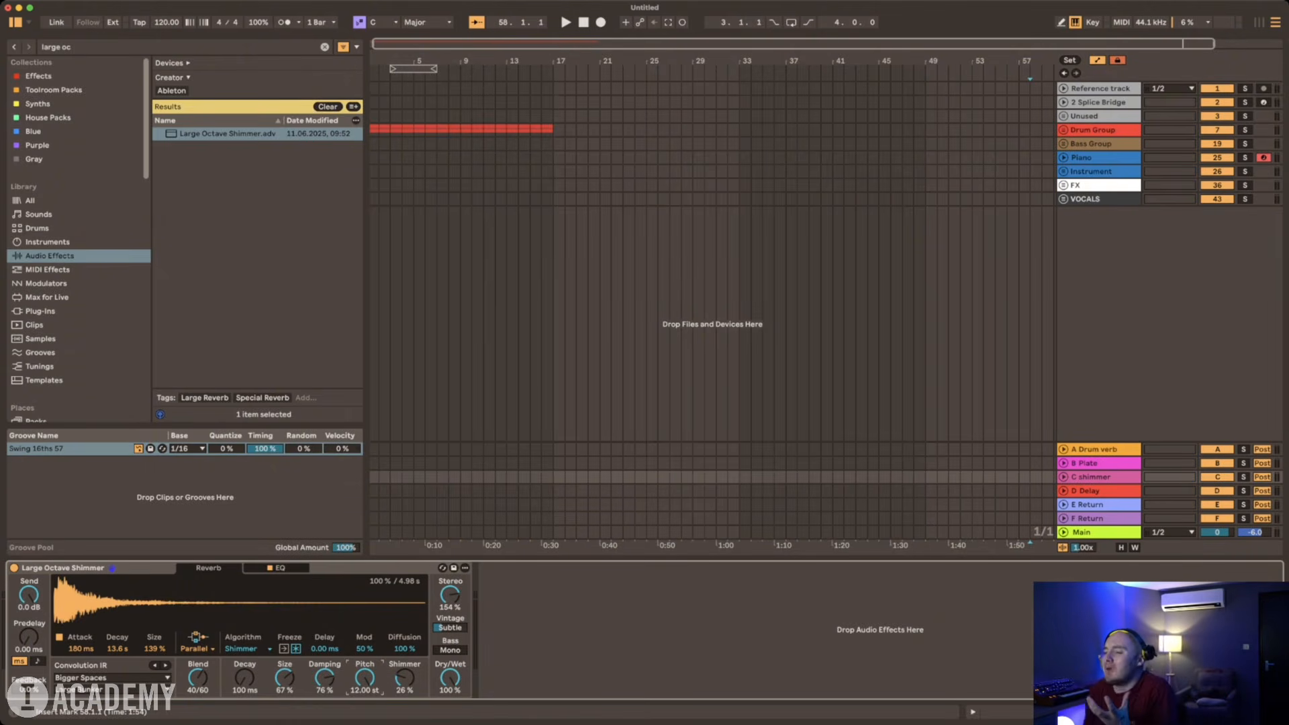
left_click(1098, 491)
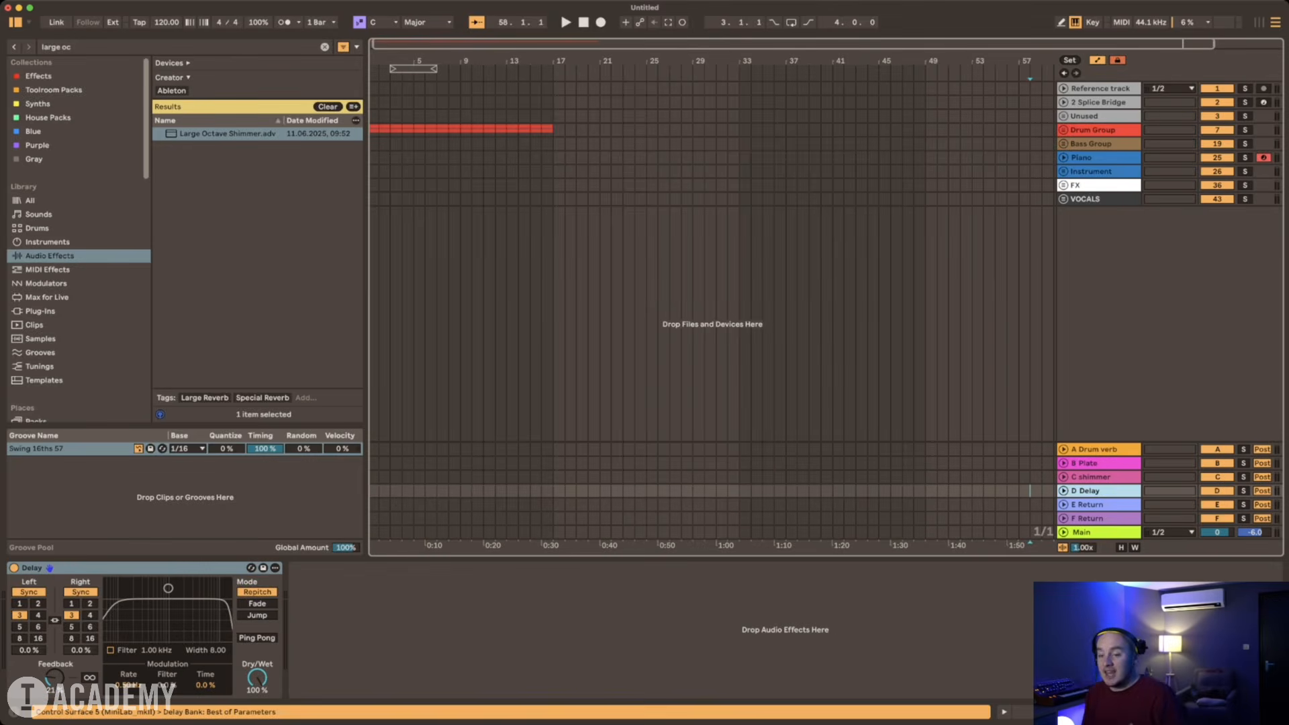
Step: Replace the Delay device on return track D with the H-Delay (s) plug-in, found by searching for "h-d"
left_click(134, 568)
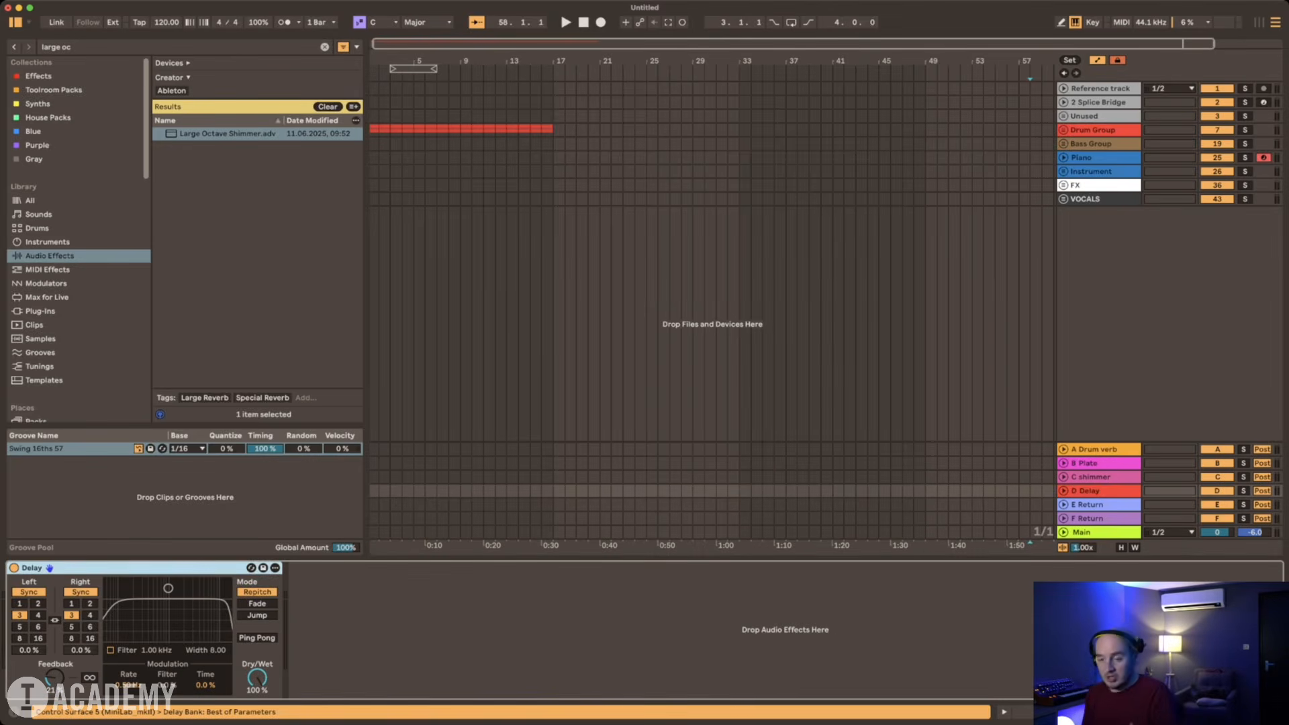
key("Delete")
key("super+f")
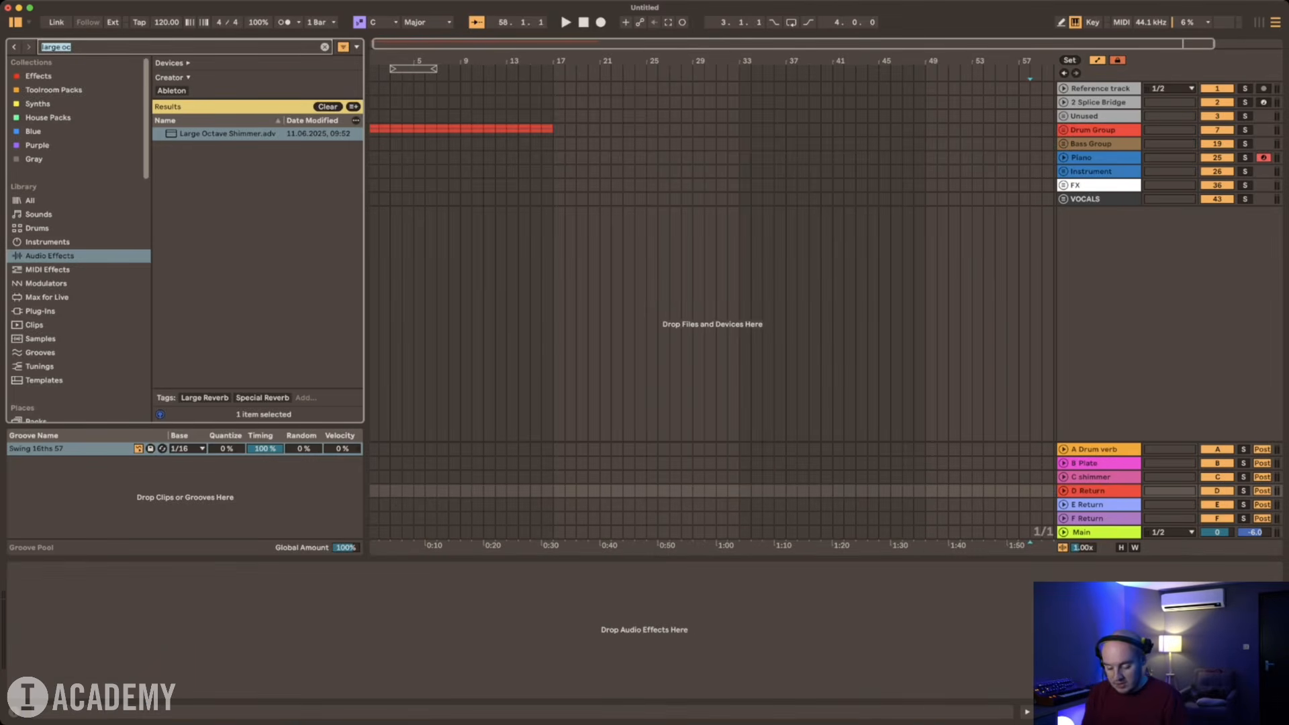
type("hday")
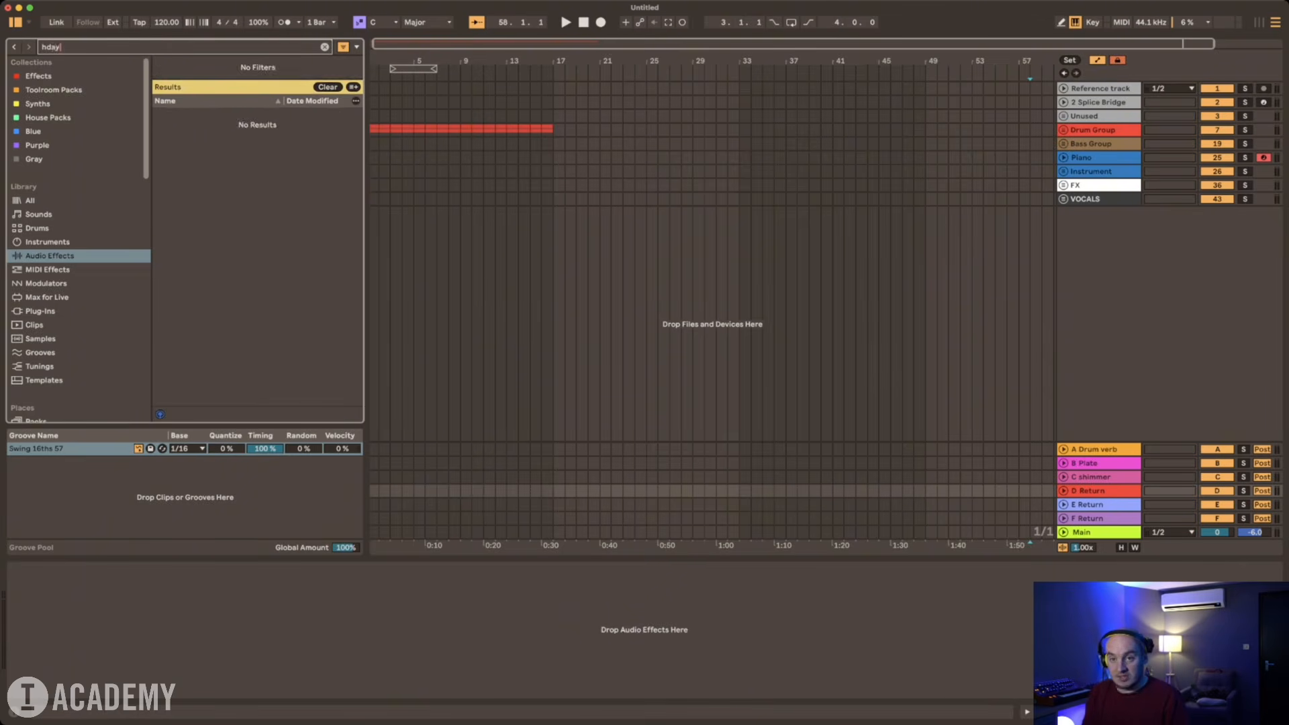
key("BackSpace")
key("BackSpace")
key("BackSpace")
type("-d")
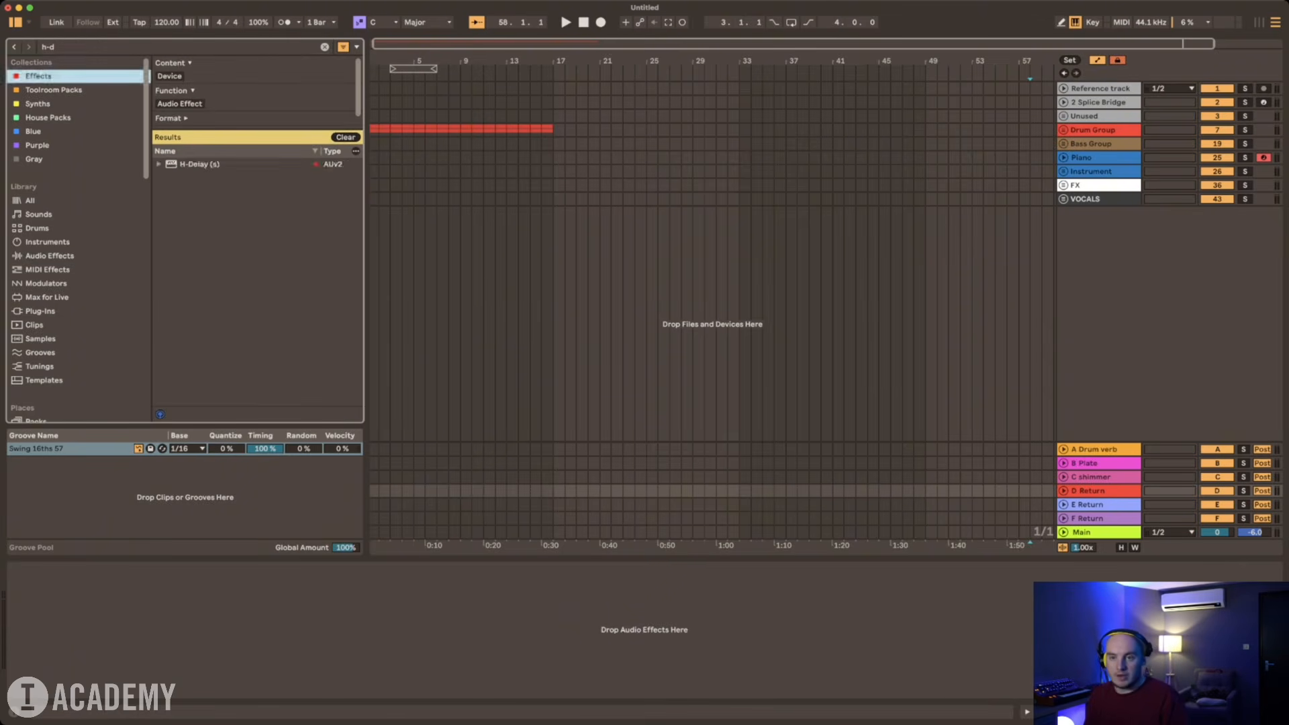
key("Down")
key("Return")
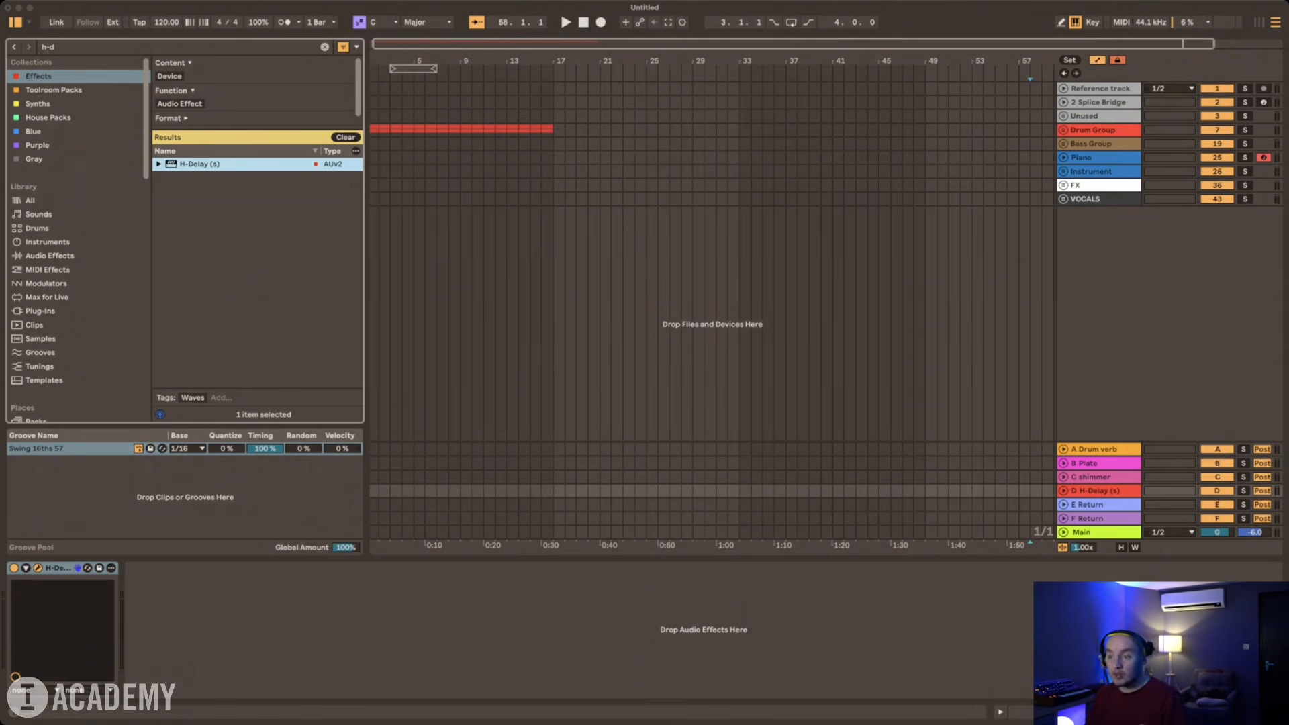
Step: Rename return track D as "Slapback"
left_click(1095, 505)
left_click(1095, 491)
key("super+r")
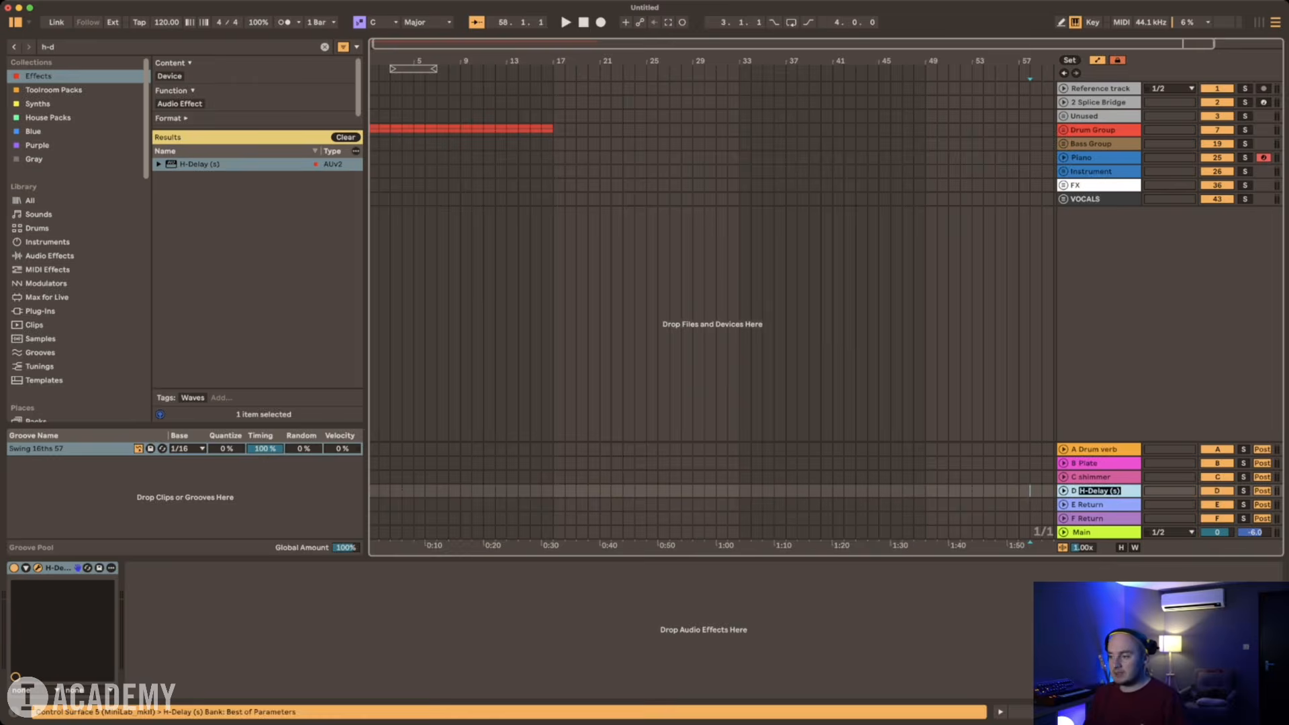
type("Slapback")
key("Tab")
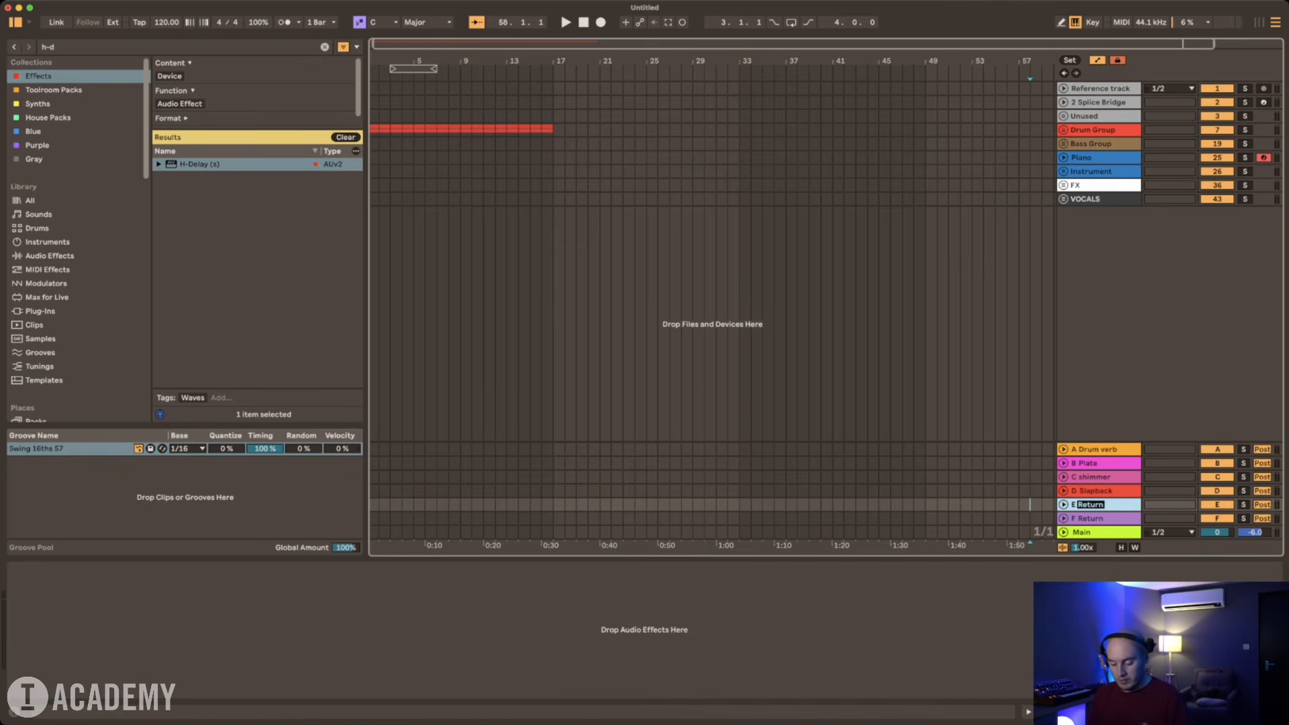
Step: Rename return track E as "1/8T Ping Pong" and put an H-Delay (s) on it
type("1")
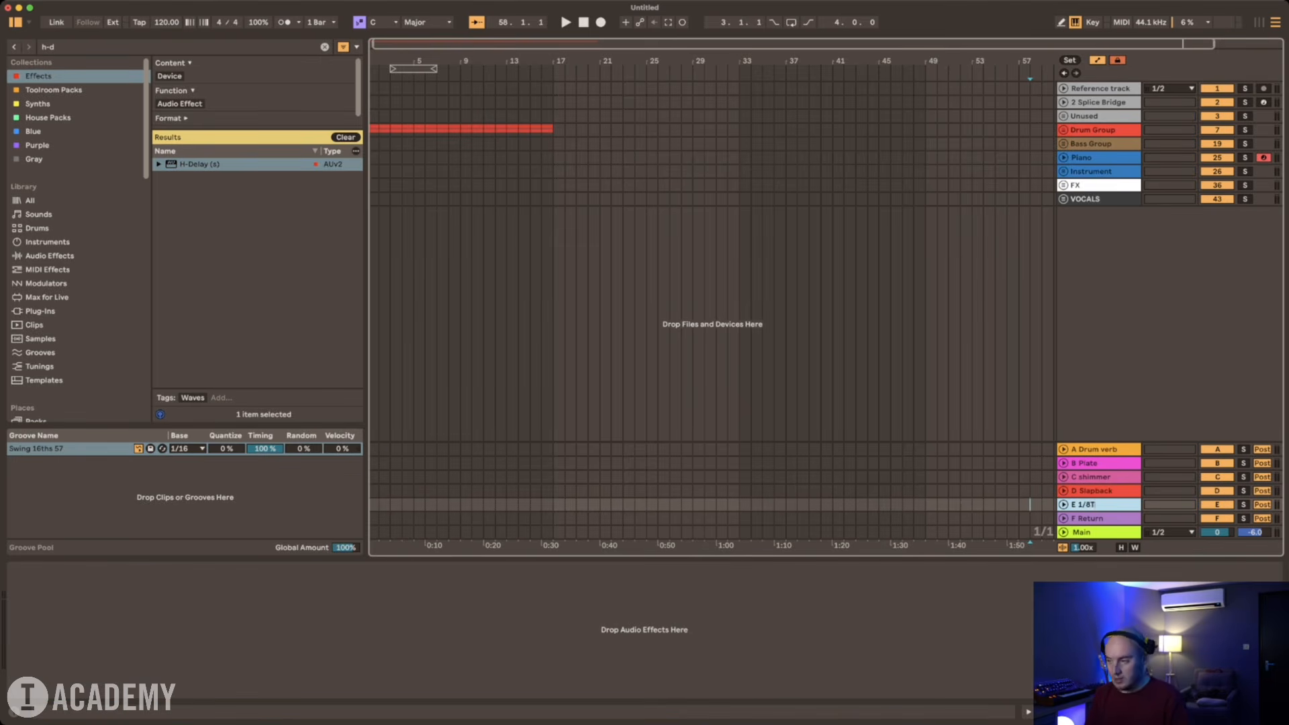
type("/8T")
key("Return")
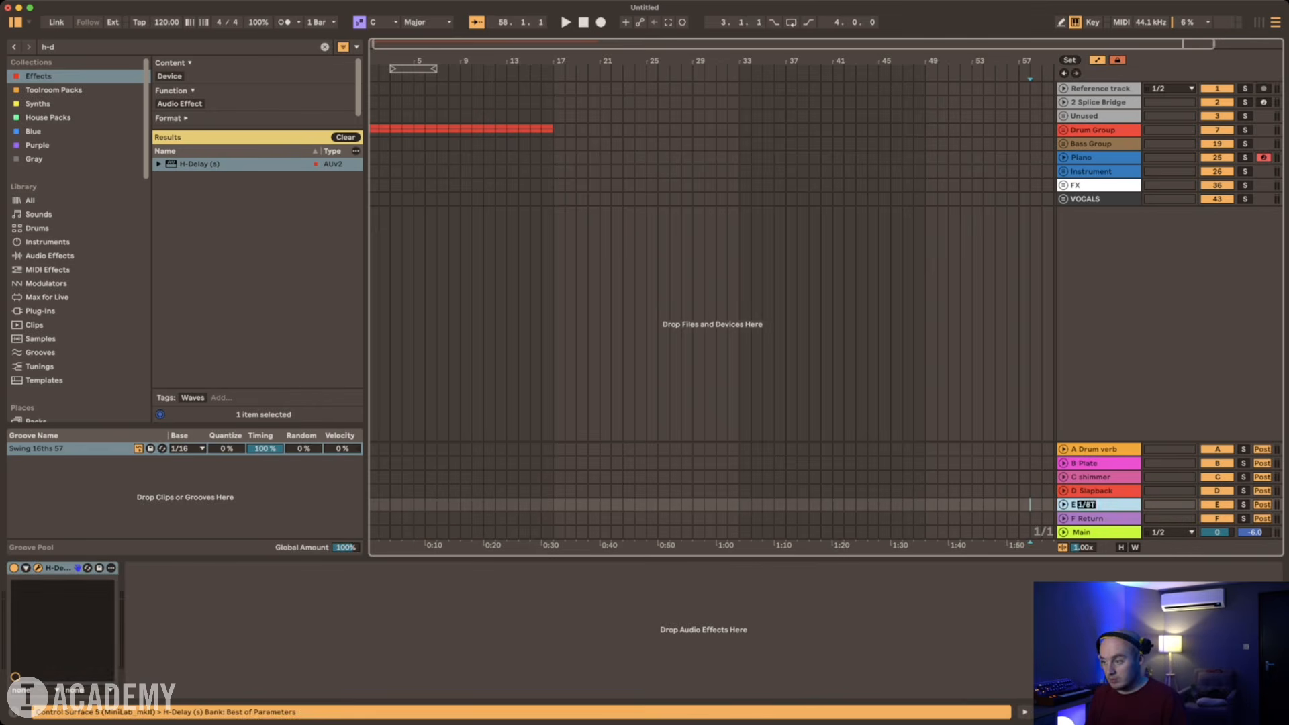
type("Ping Pong")
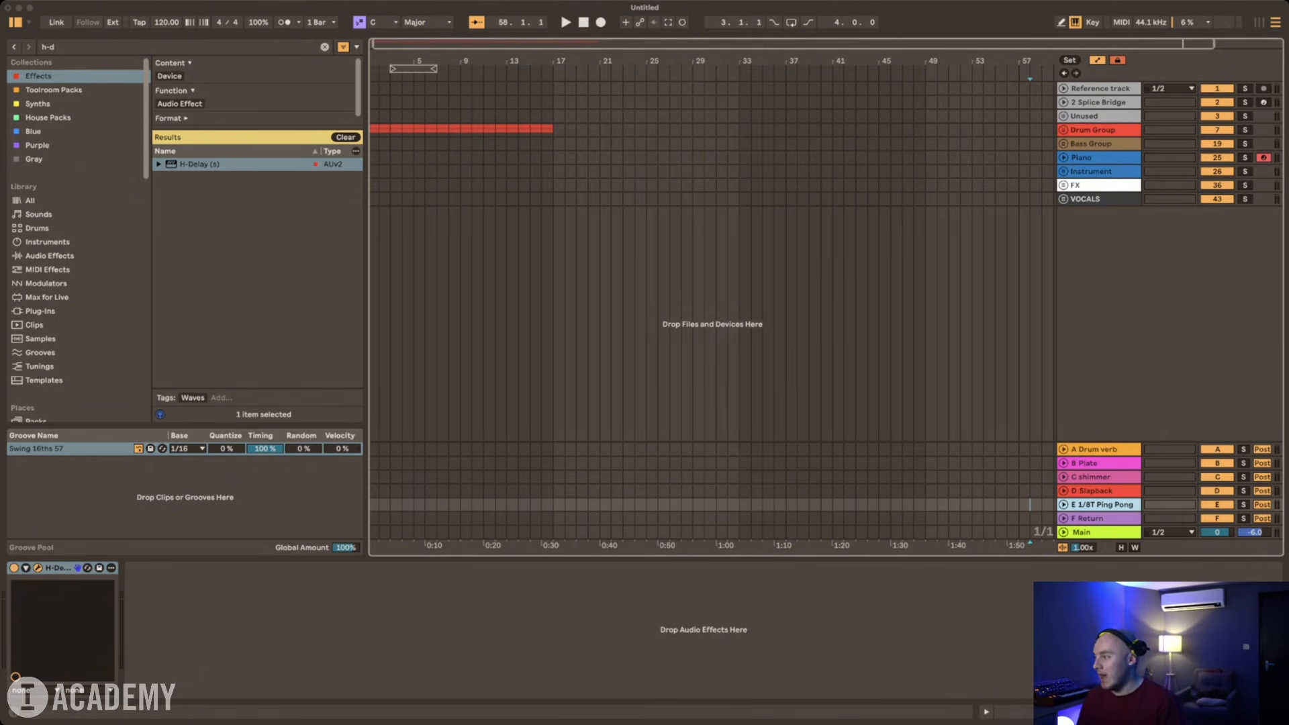
Step: Search the Effects collection for "echobo" and load EchoBoy onto return track F
left_click(1094, 519)
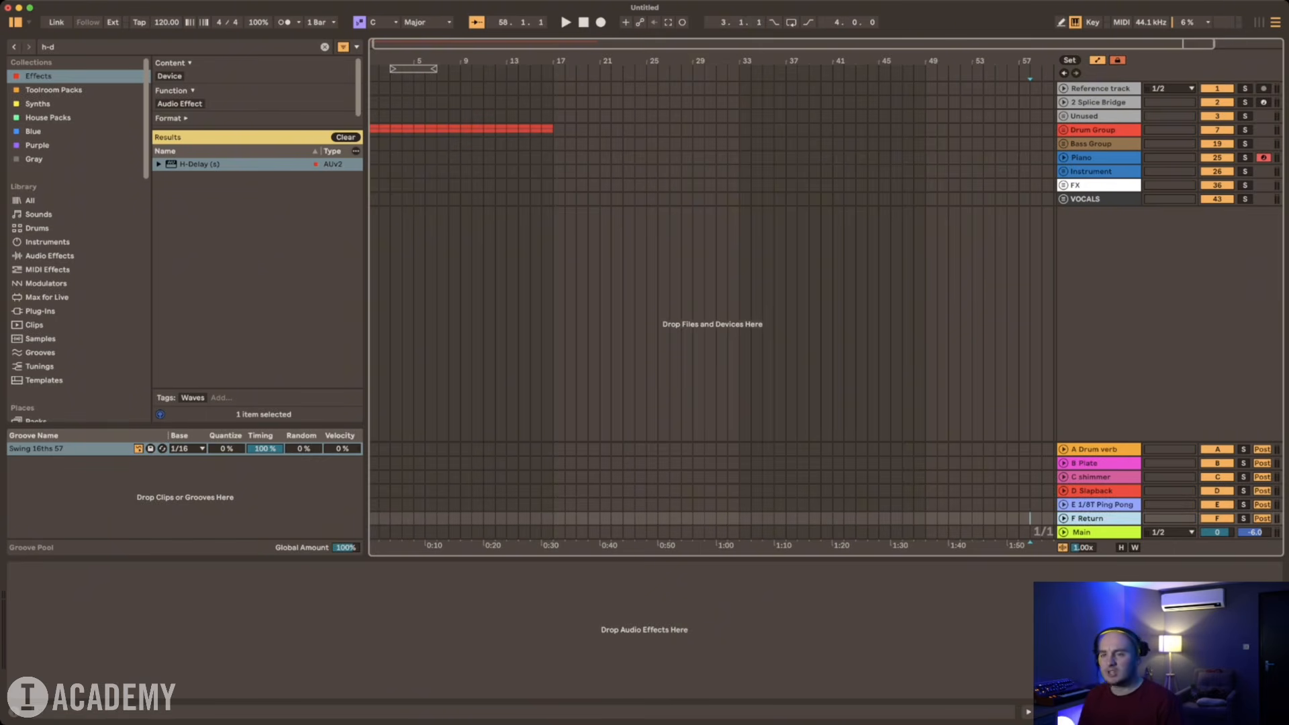
key("super+f")
type("echobo")
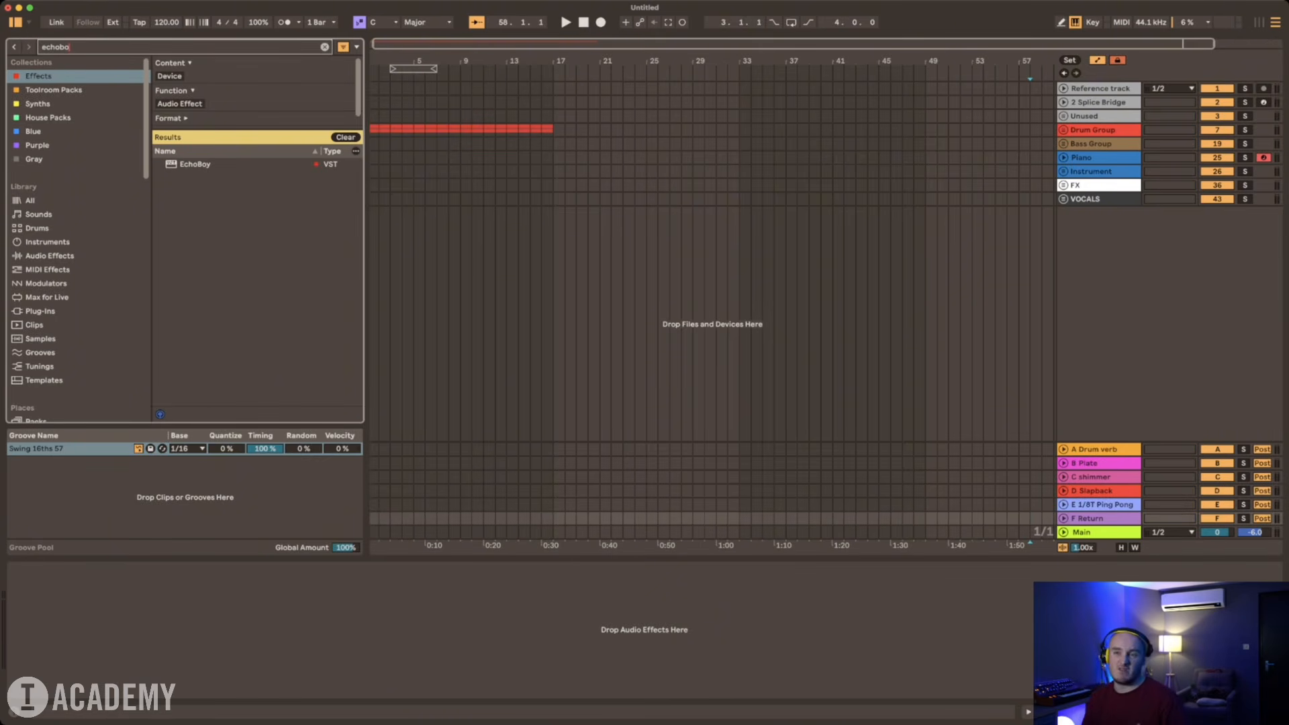
key("Down")
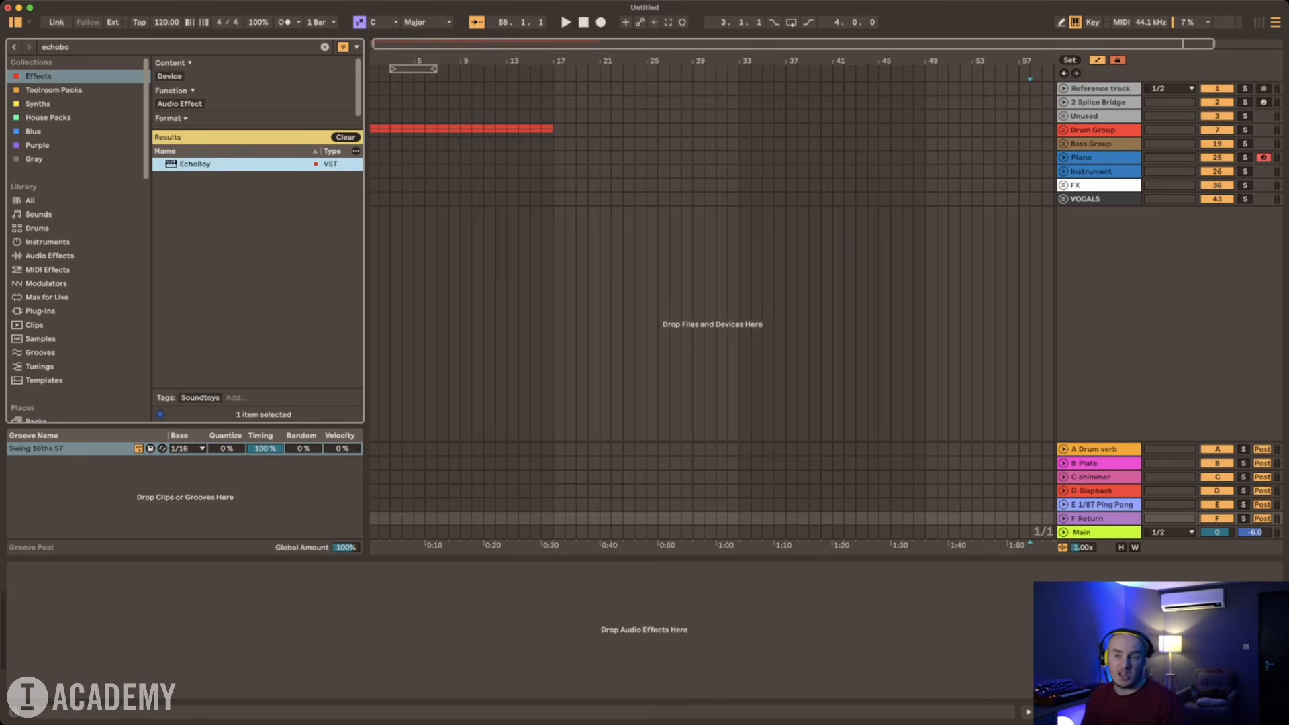
key("Return")
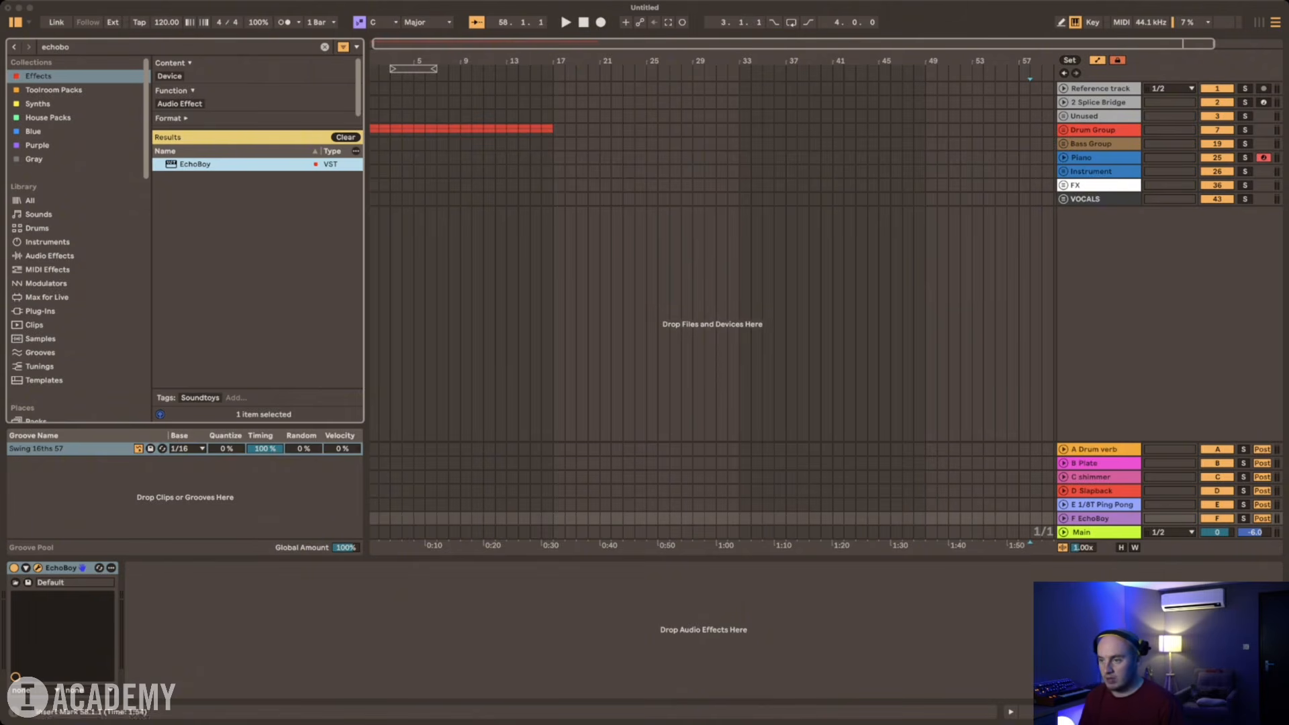
Step: Rename return track F as "1/4"
left_click(1099, 519)
key("space")
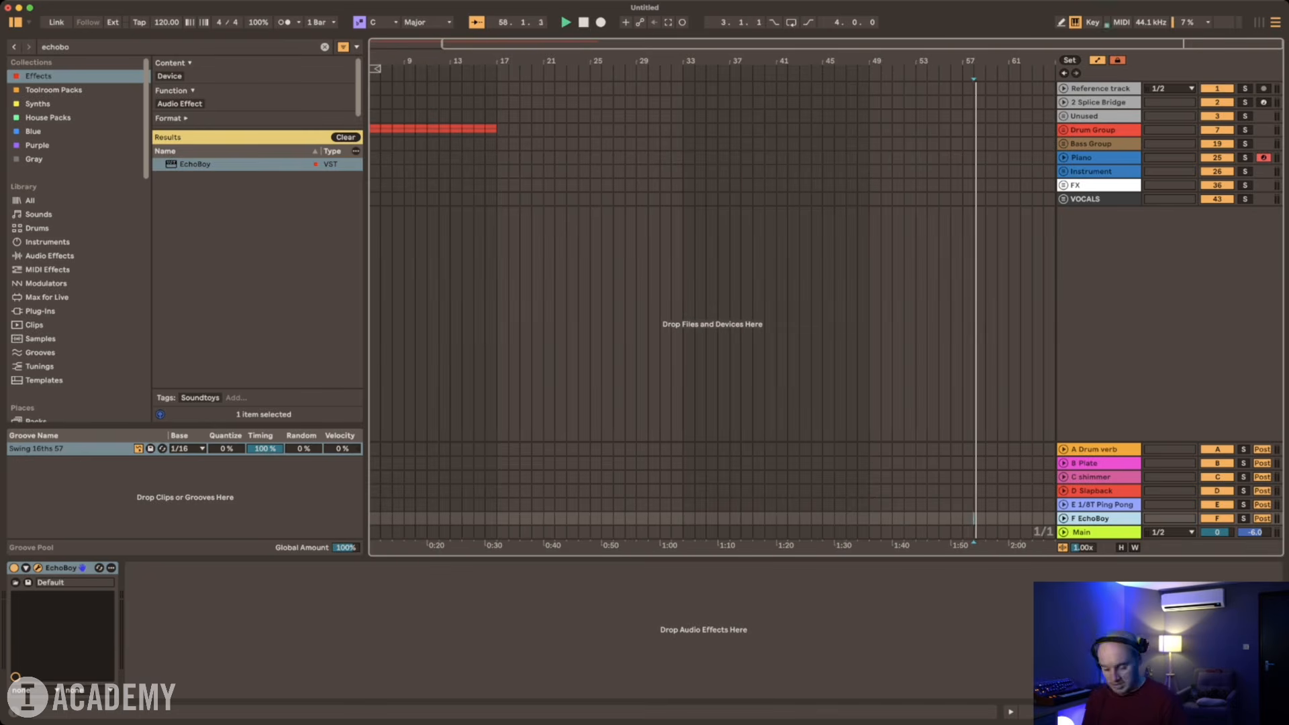
key("super+r")
type("1/4")
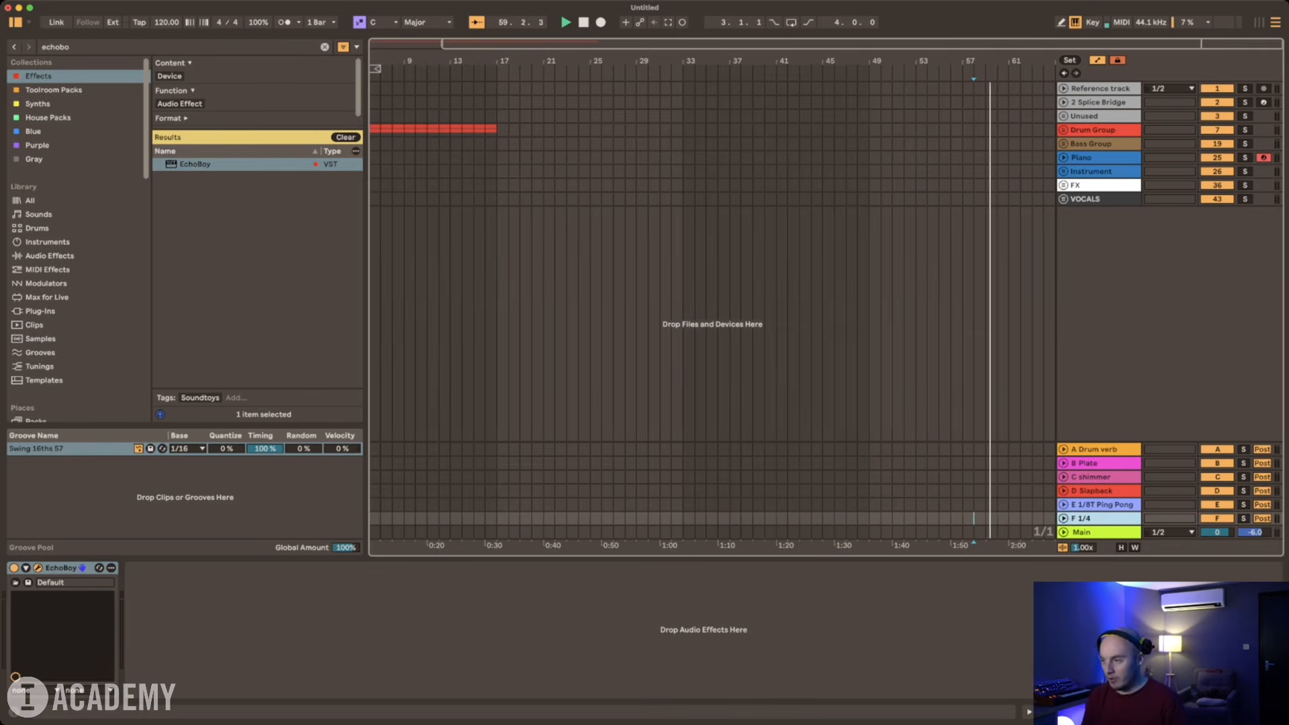
key("Return")
left_click(985, 199)
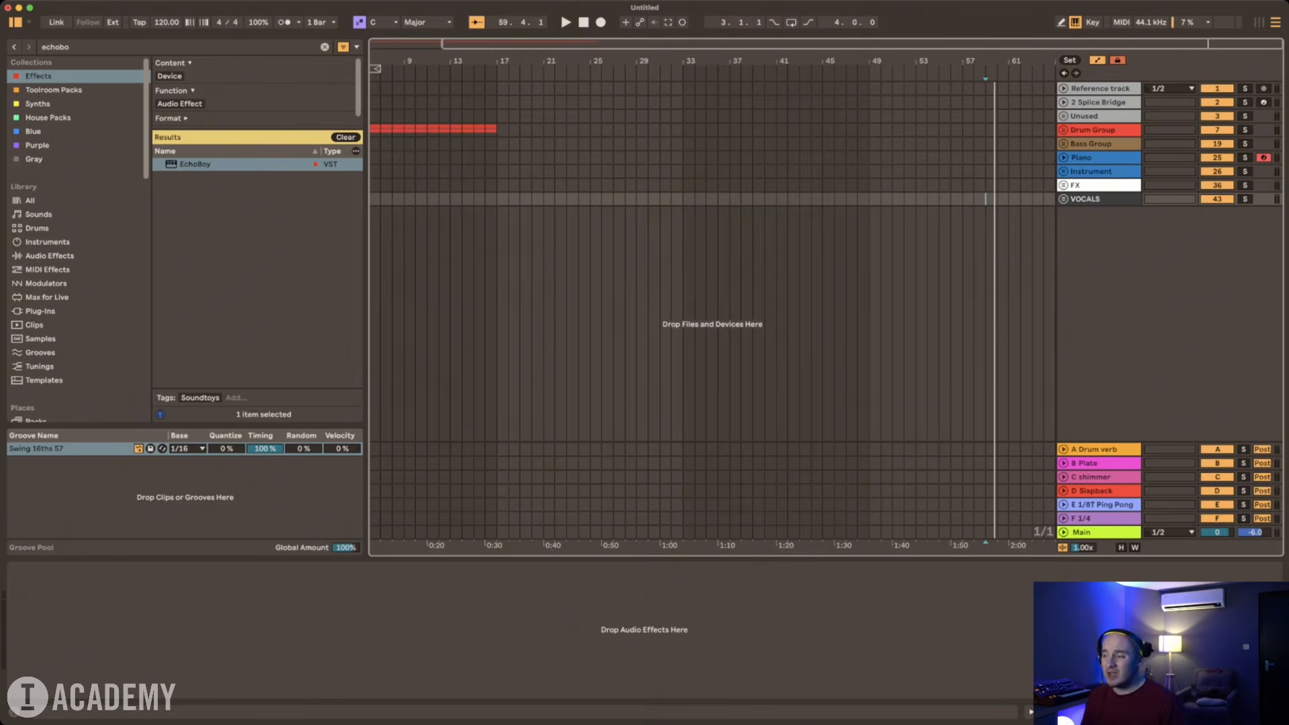
Step: Recolour all six return tracks, A to F, grey
left_click(1096, 449)
left_click(1095, 519, "shift")
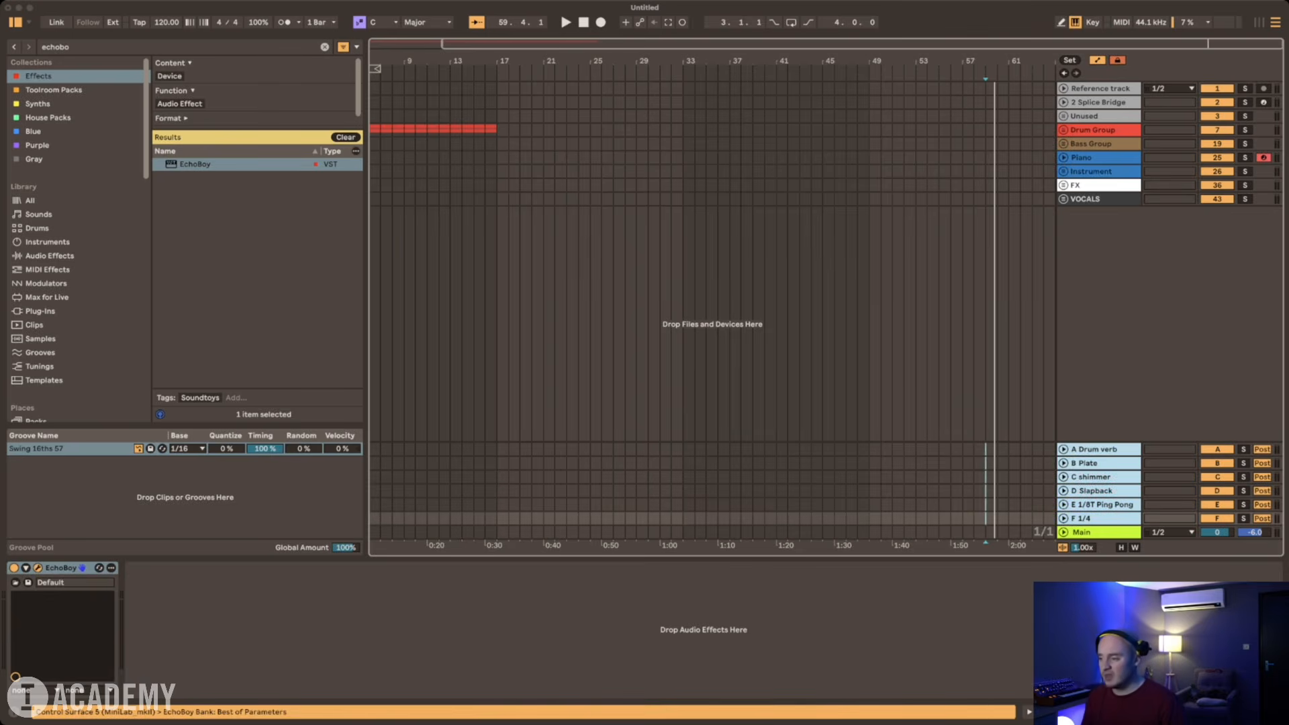
right_click(1095, 519)
left_click(1241, 671)
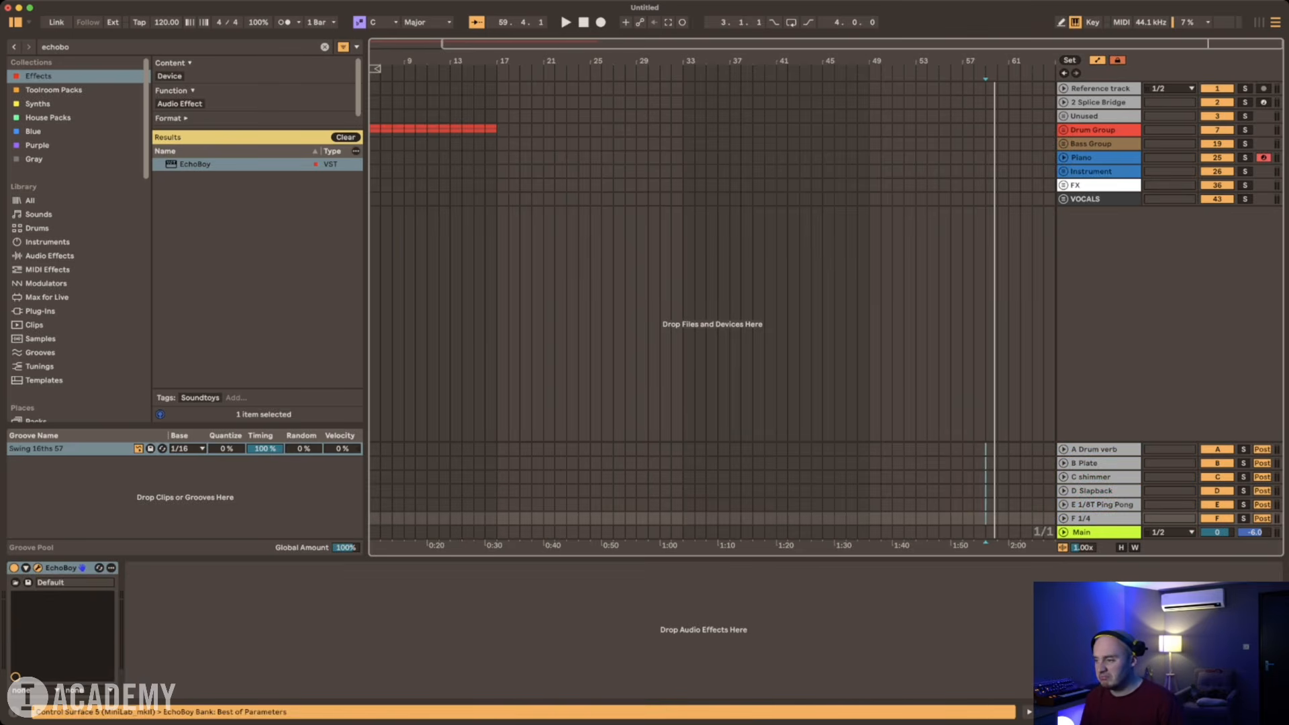
Step: Recolour the Main track grey to match the return tracks
left_click(1095, 518)
left_click(1096, 449, "shift")
left_click(1096, 518)
right_click(1096, 533)
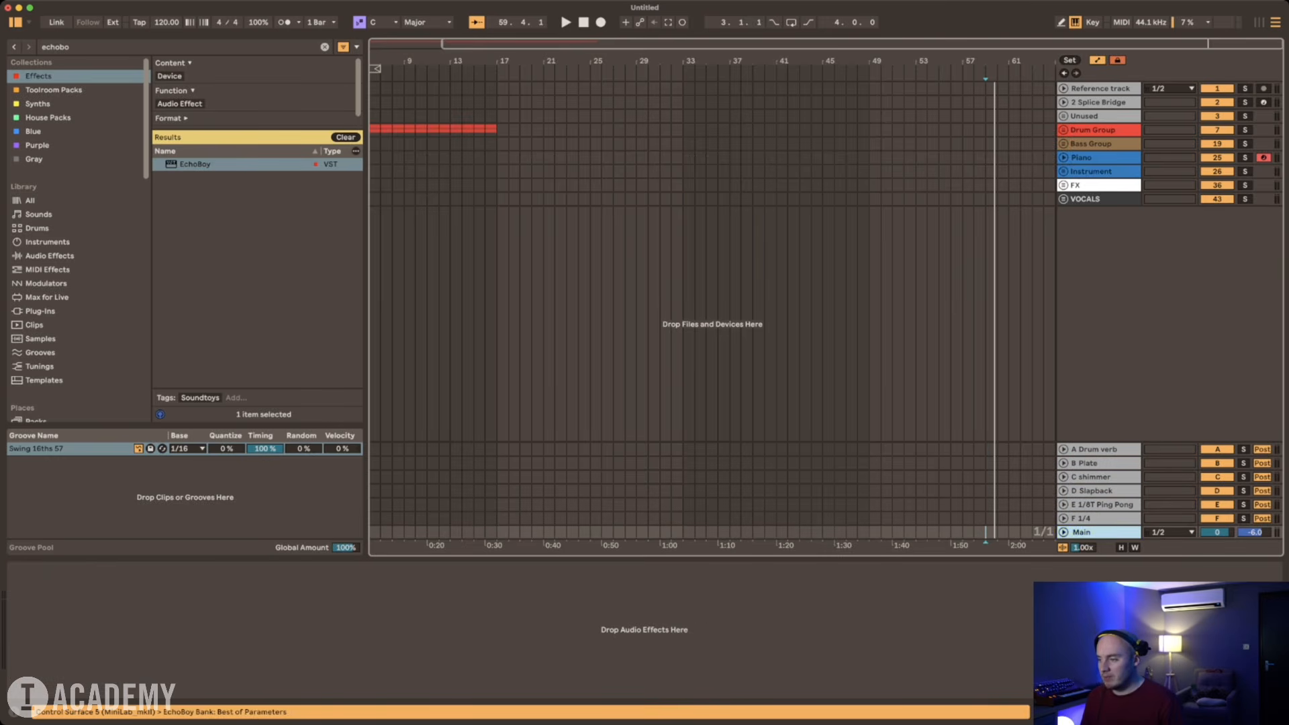
key("Escape")
right_click(1096, 532)
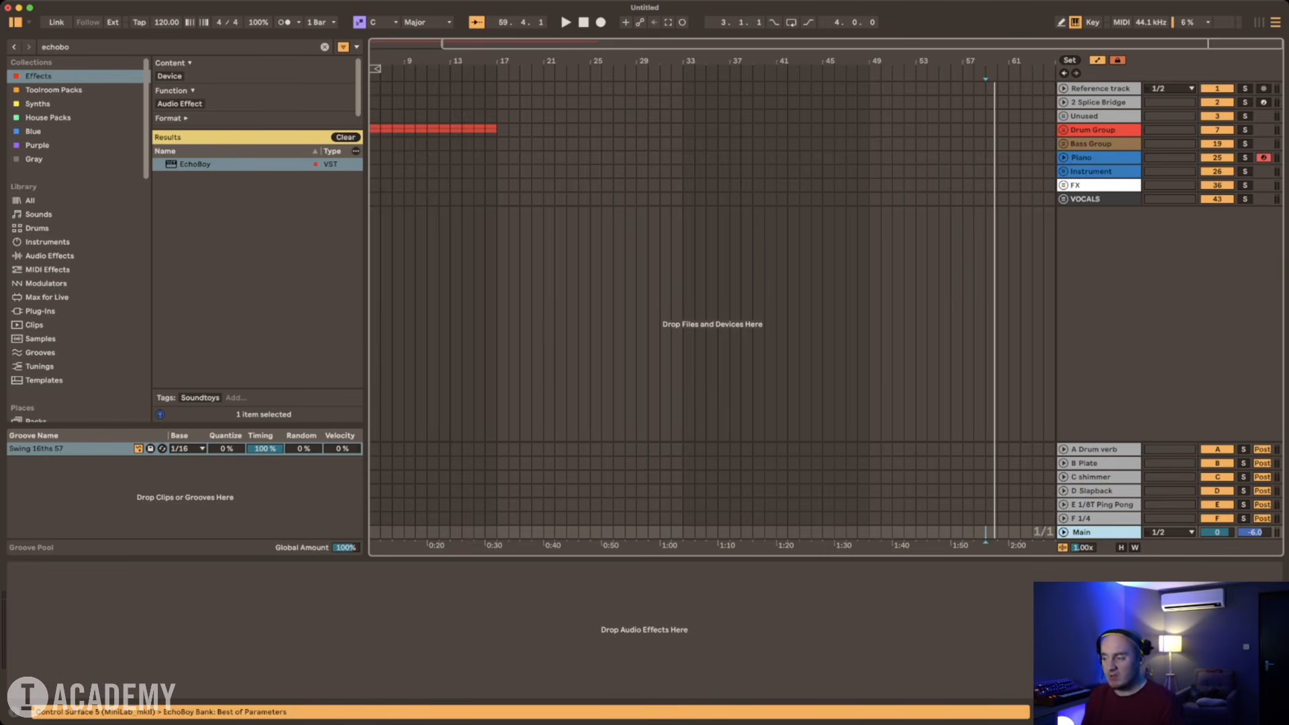
key("Escape")
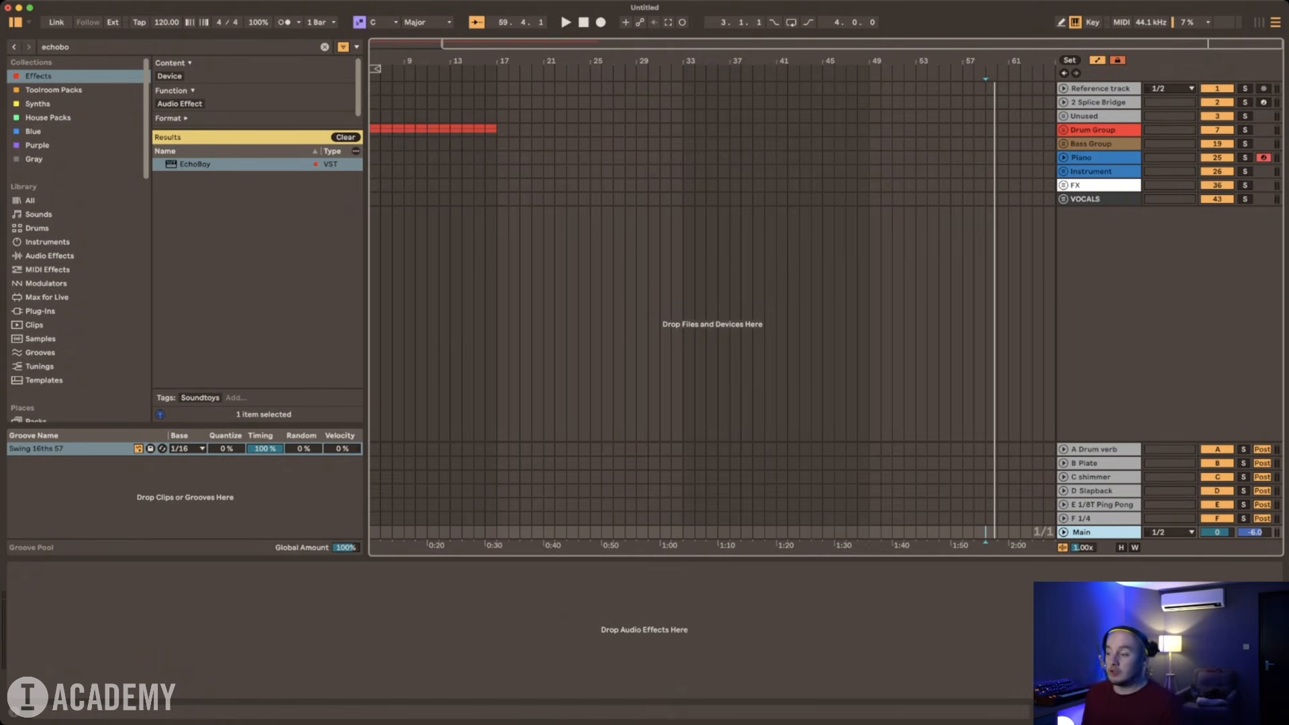
Step: Search the whole library for "l1" and load L1 limiter (s) onto the Main track
key("super+f")
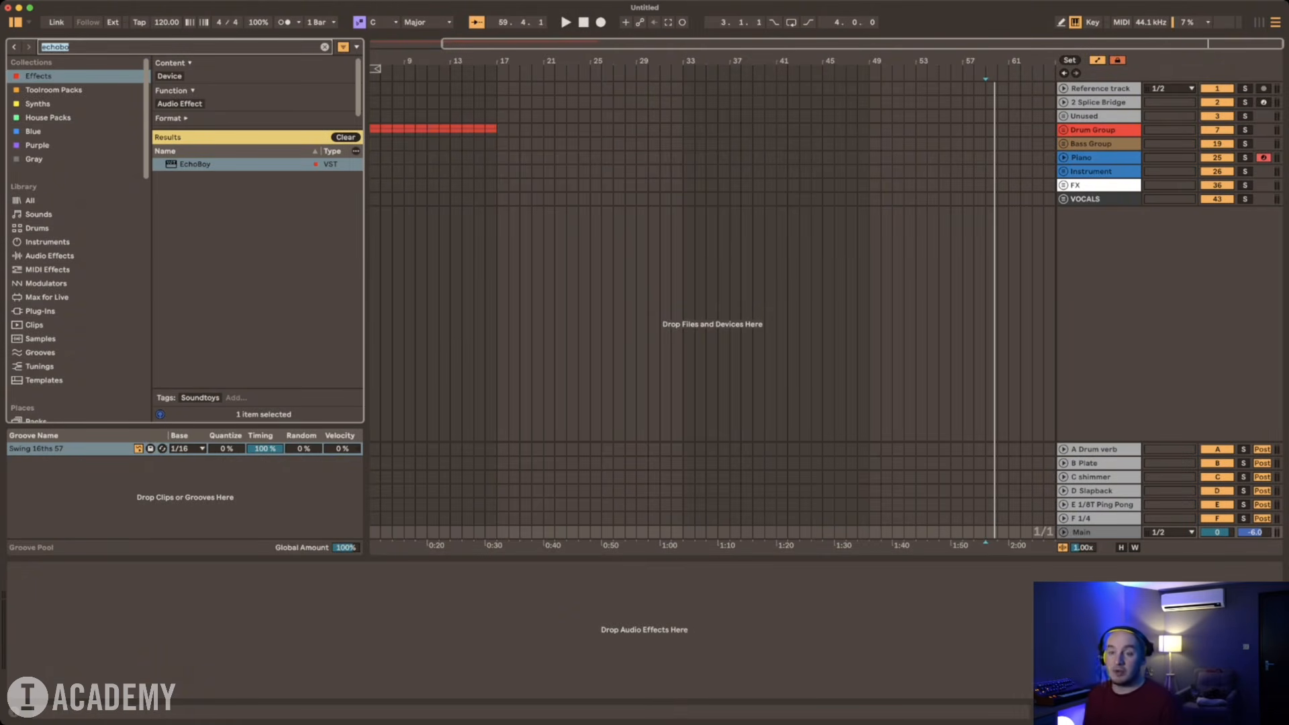
type("l1")
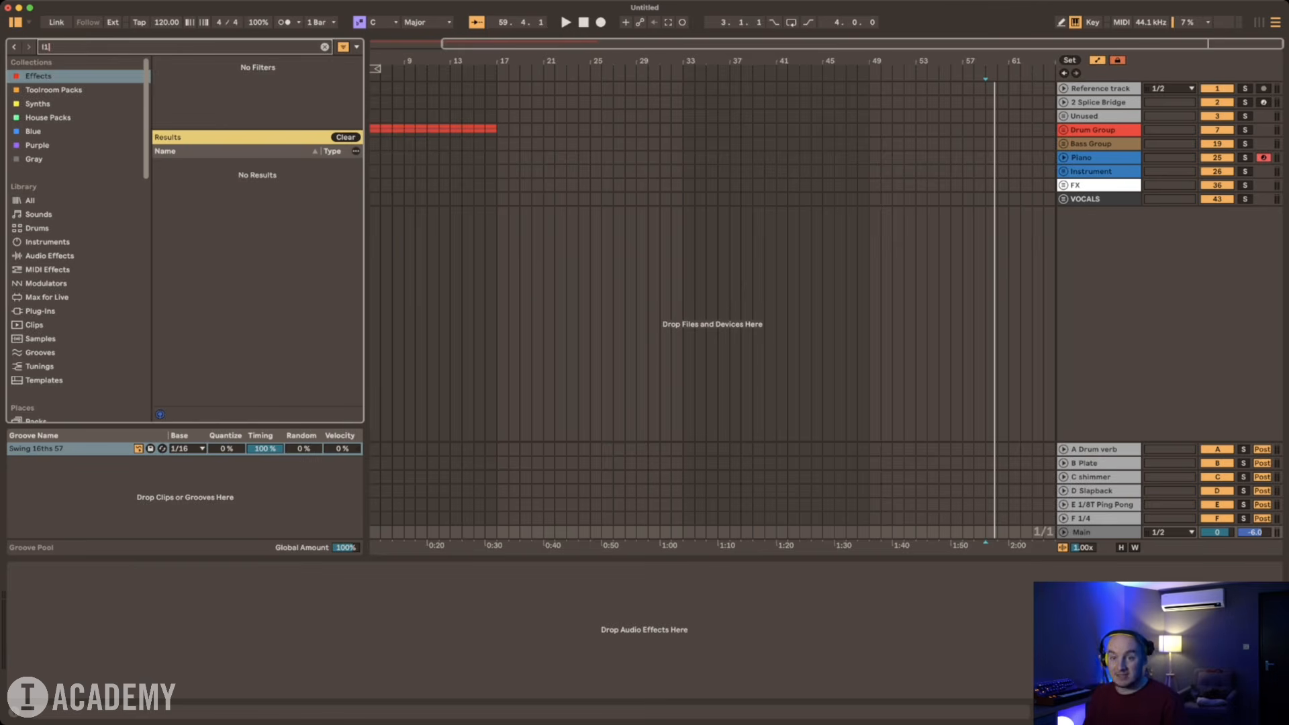
left_click(87, 200)
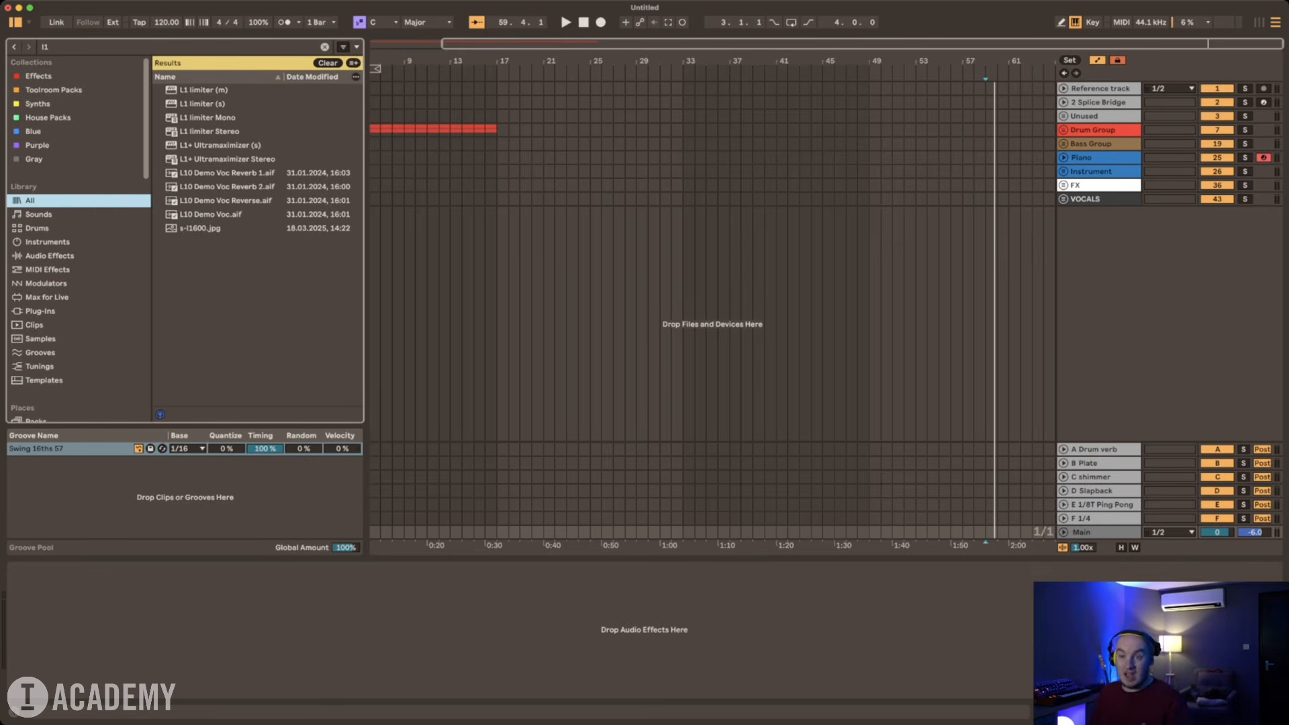
left_click(203, 104)
key("Return")
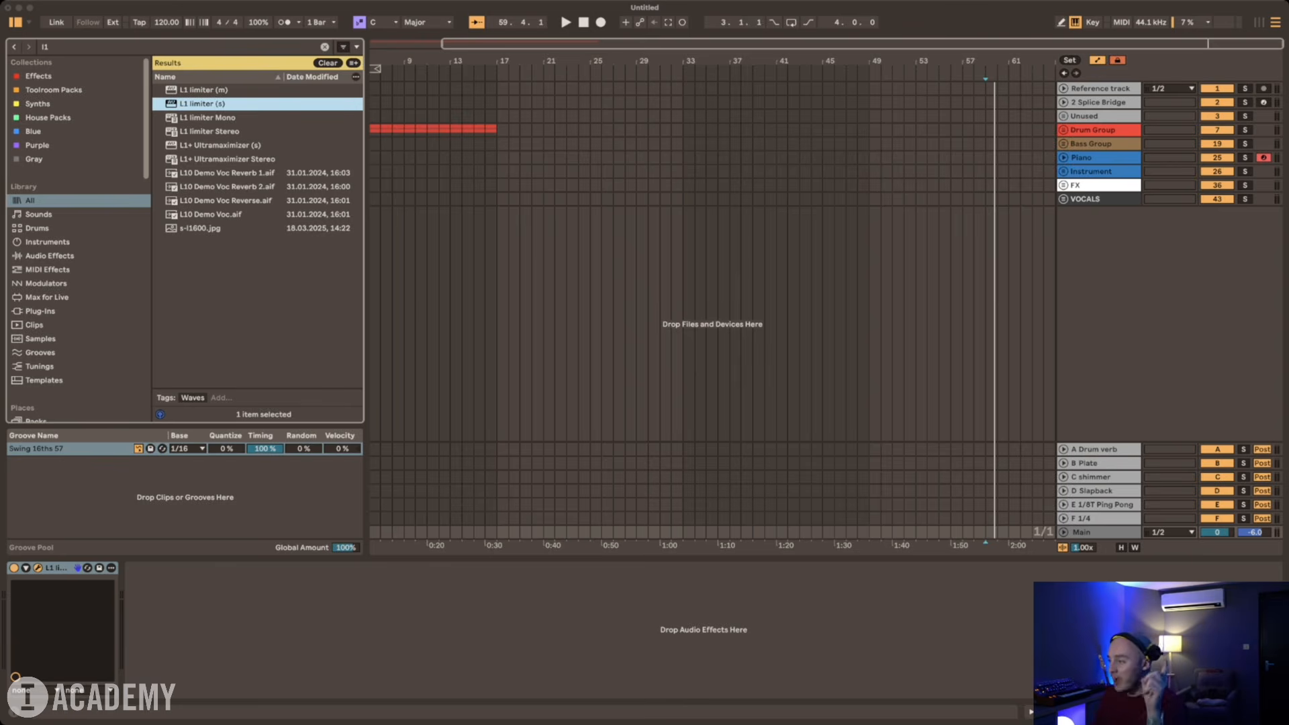
Step: Search for "l-2" and load the Pro-L 2 limiter onto the Main track after the L1 limiter
key("super+f")
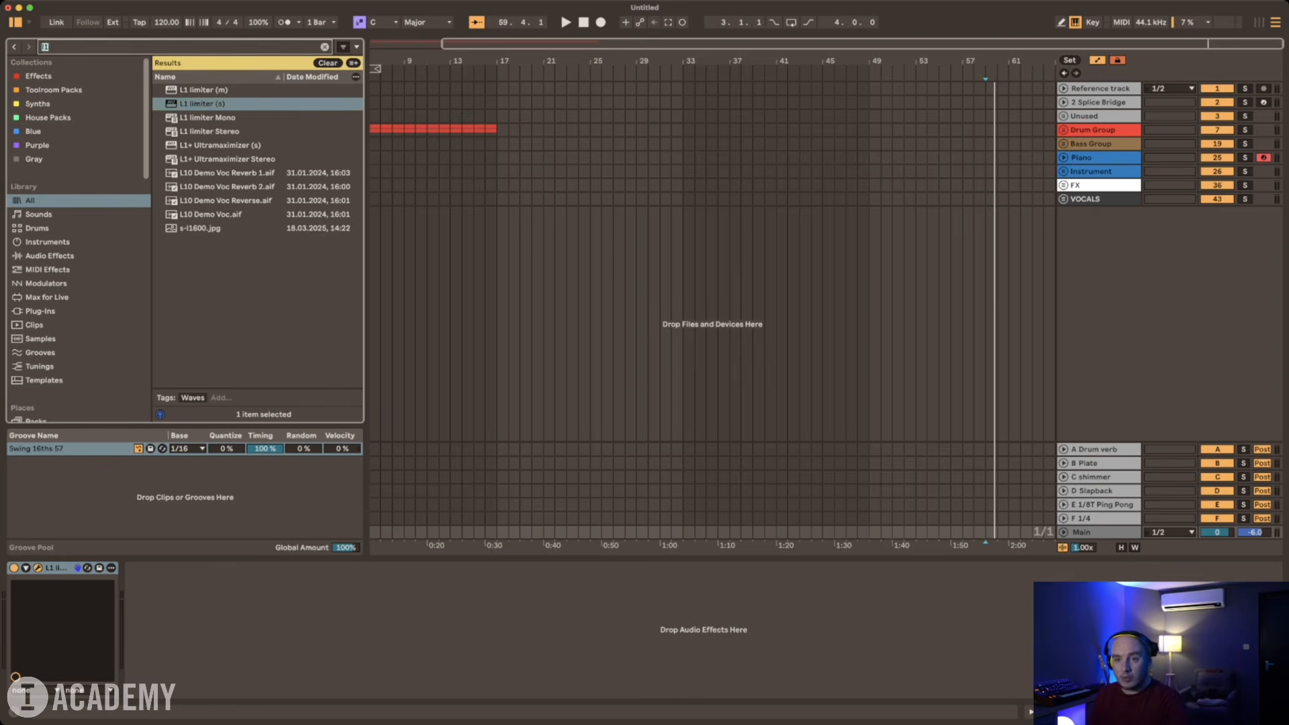
type("l-2")
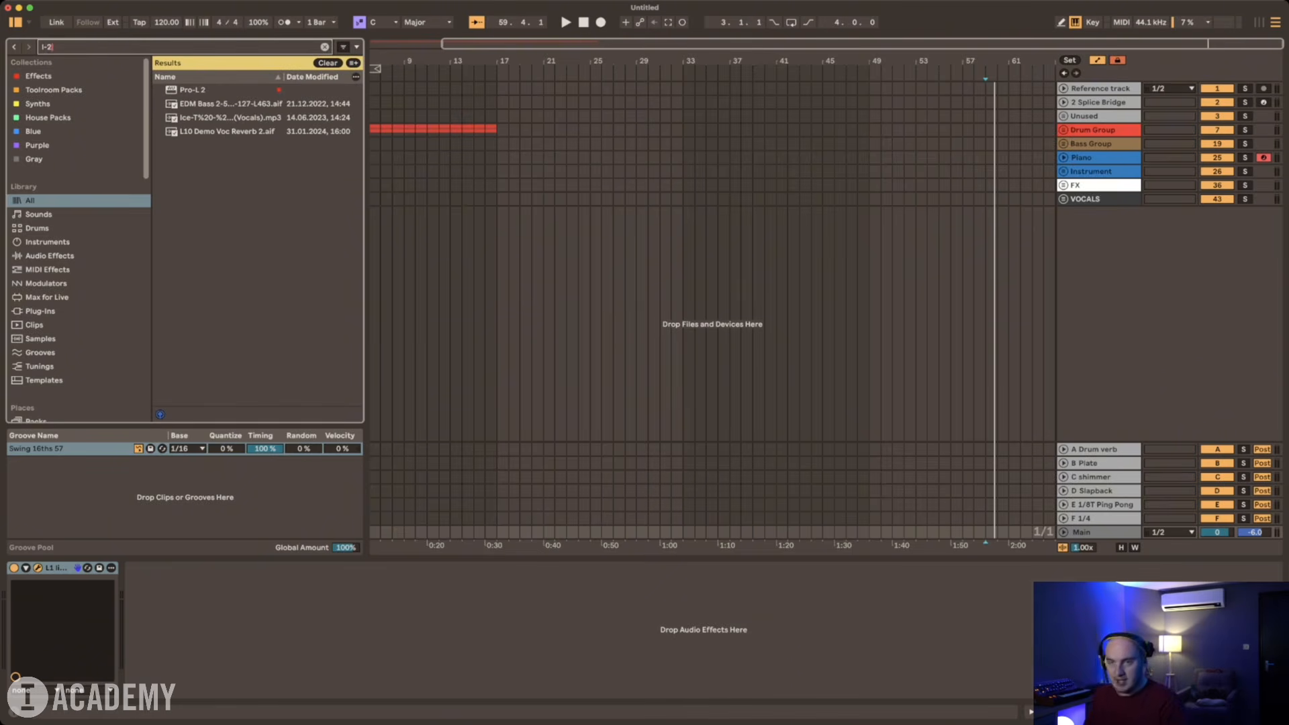
key("Down")
key("Return")
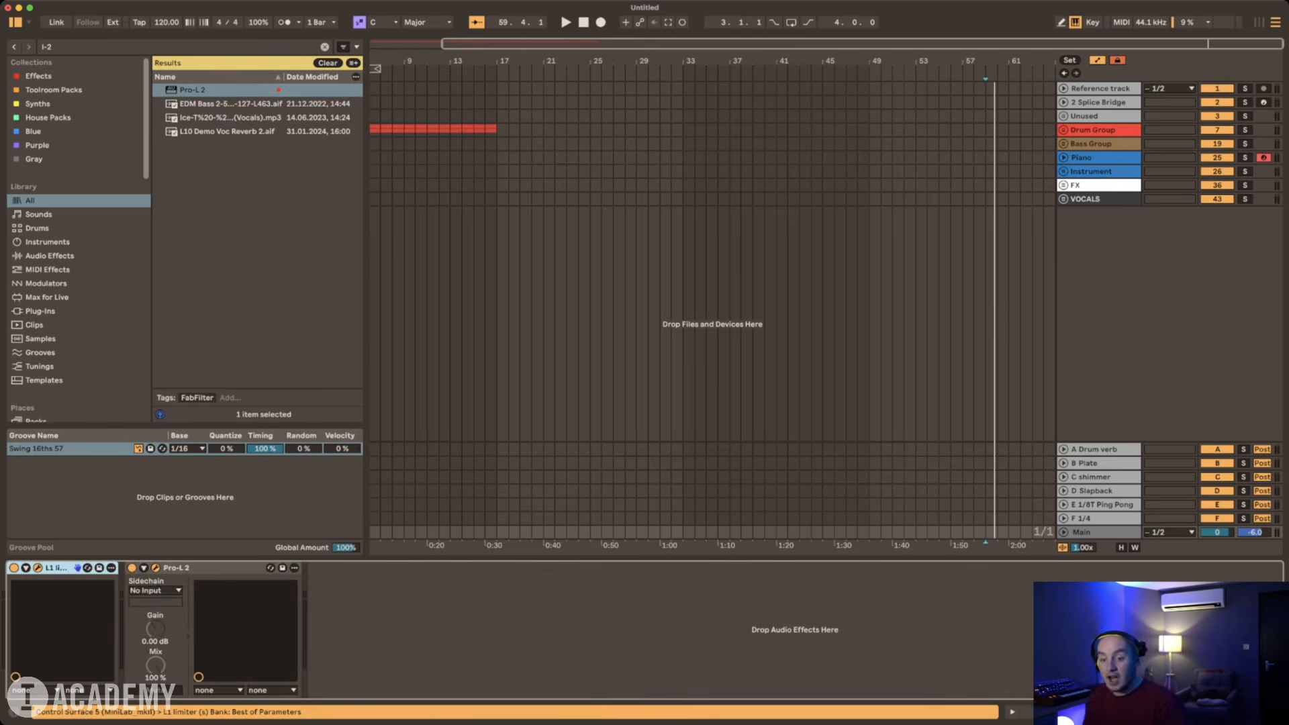
Step: Delete both the L1 limiter and Pro-L 2 from the Main track
key("Delete")
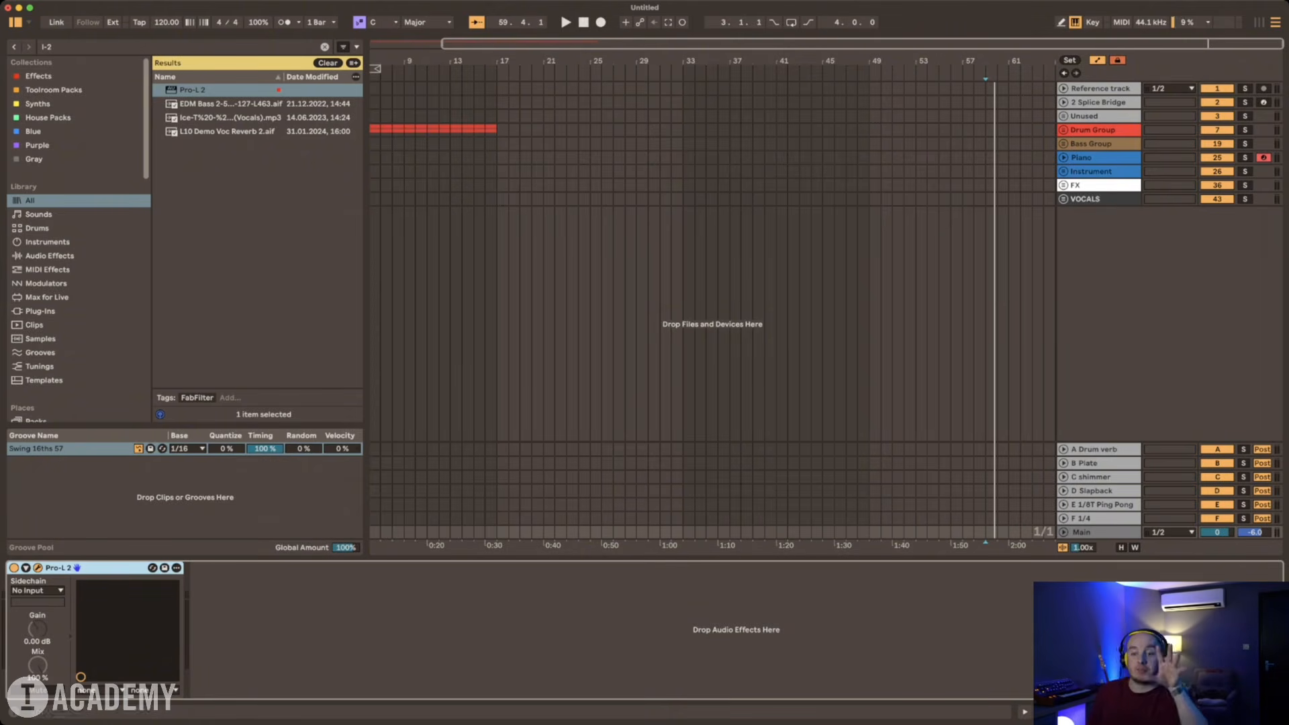
key("Delete")
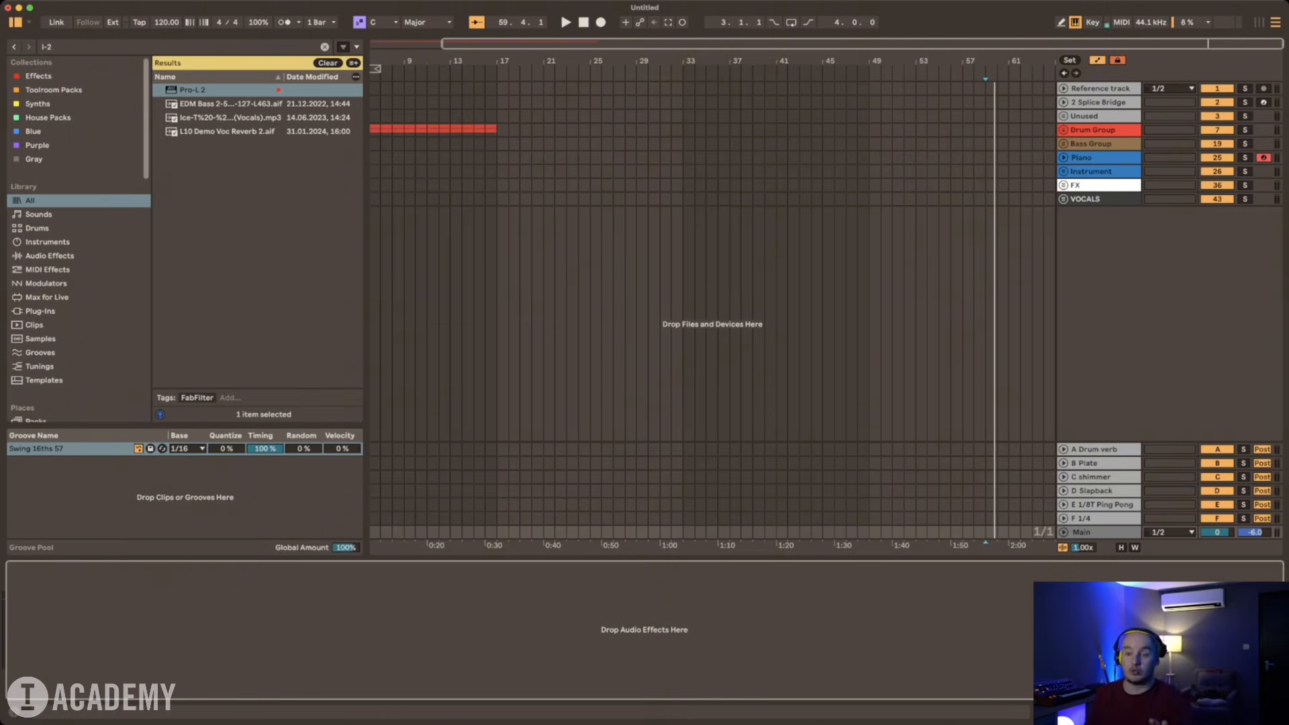
Step: Search the whole library for "l1" and load L1 limiter (s) onto the Main track
key("super+f")
type("l")
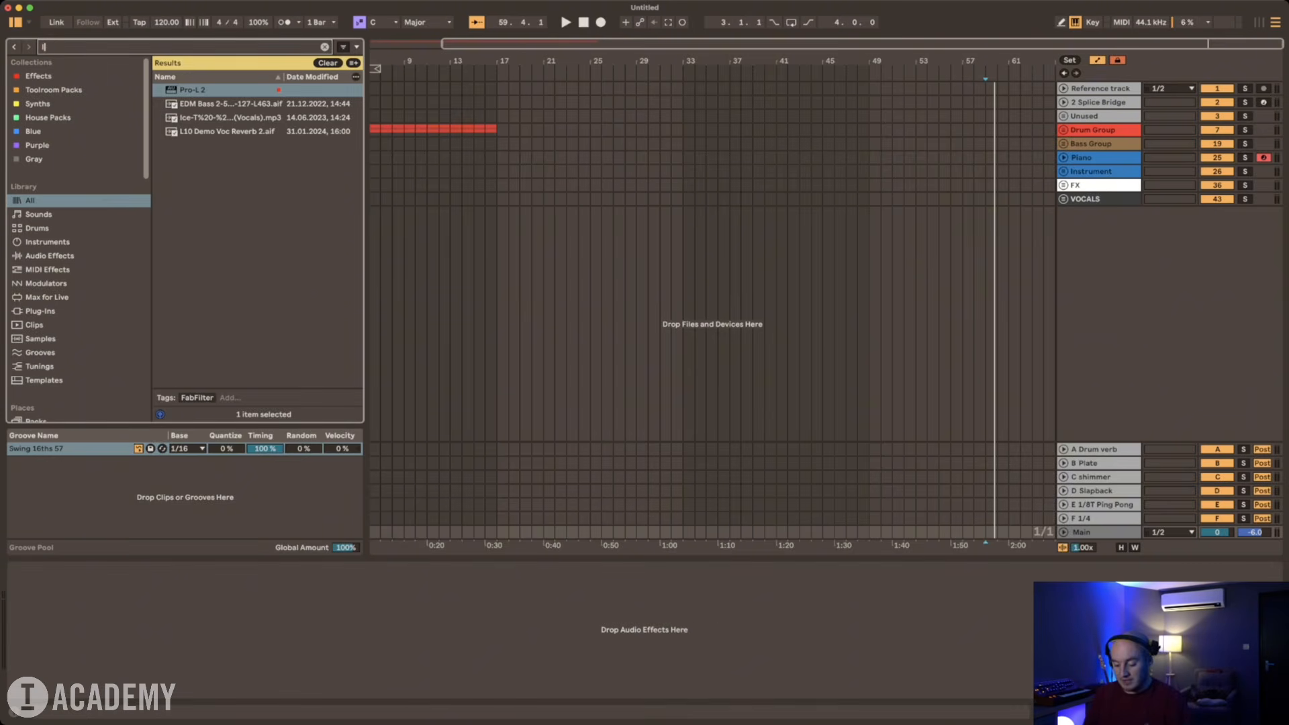
left_click(38, 76)
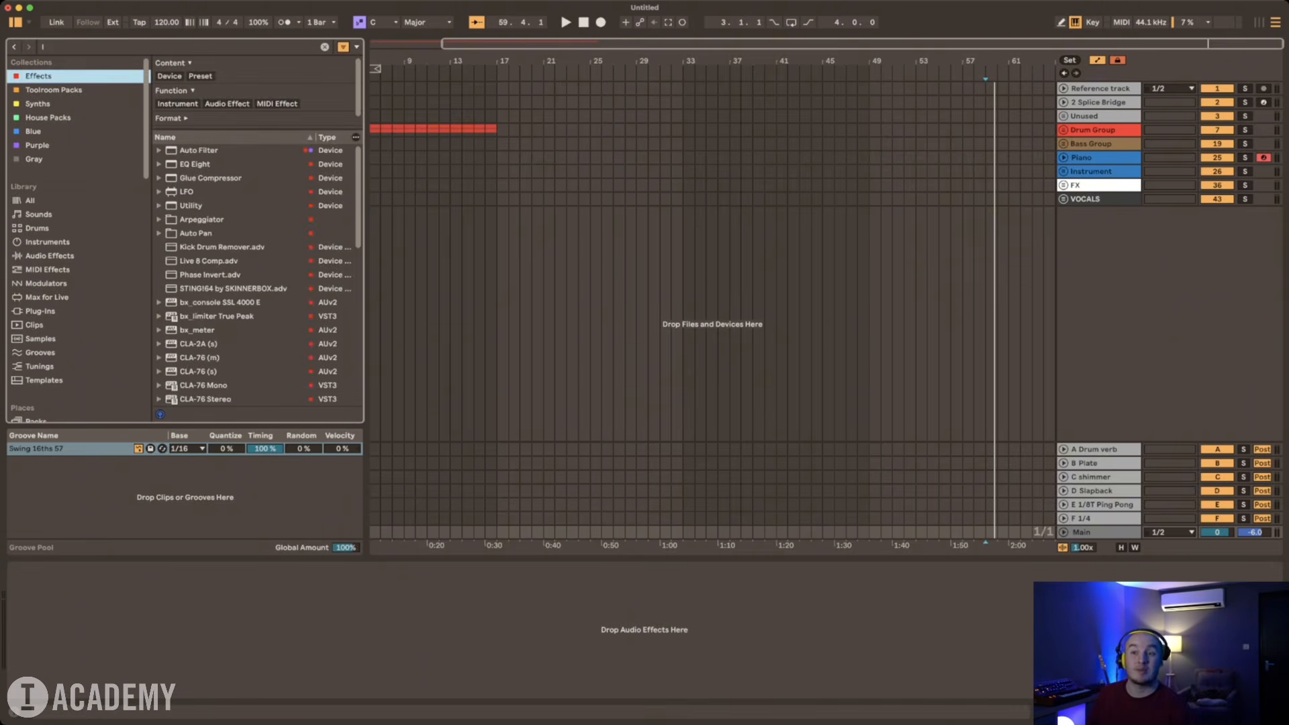
key("super+f")
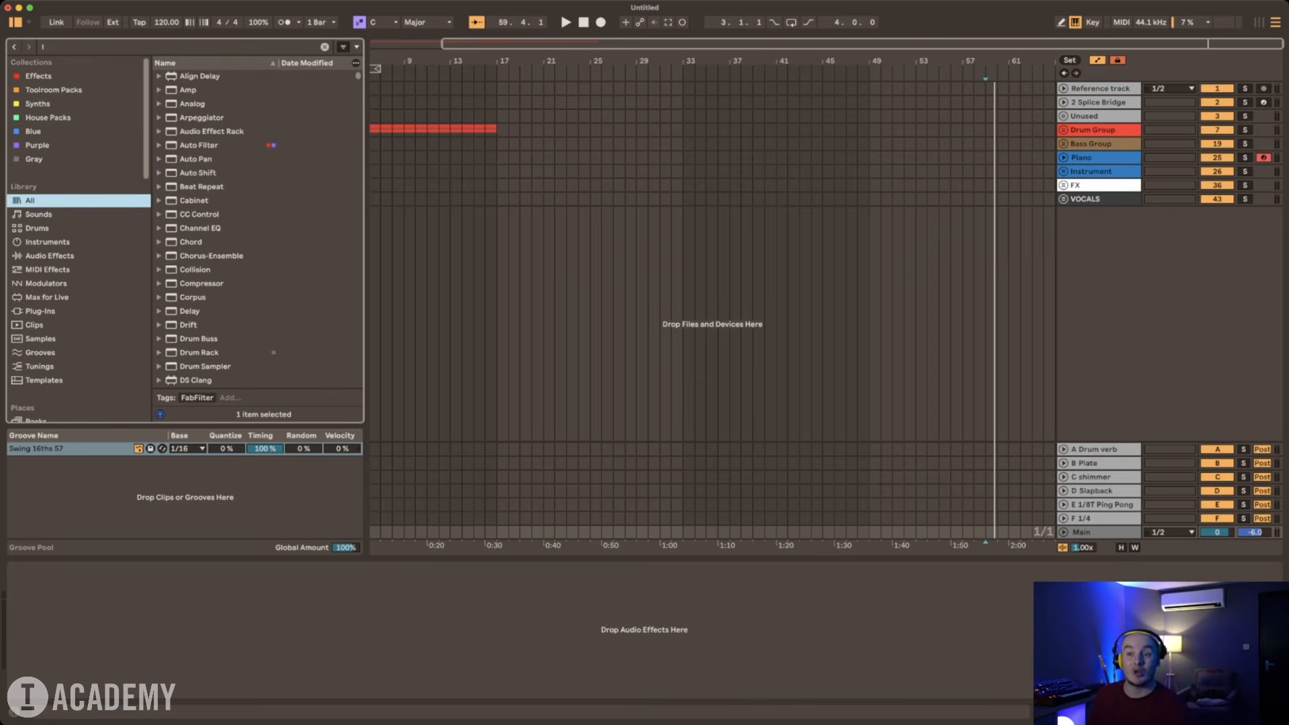
key("super+f")
type("1")
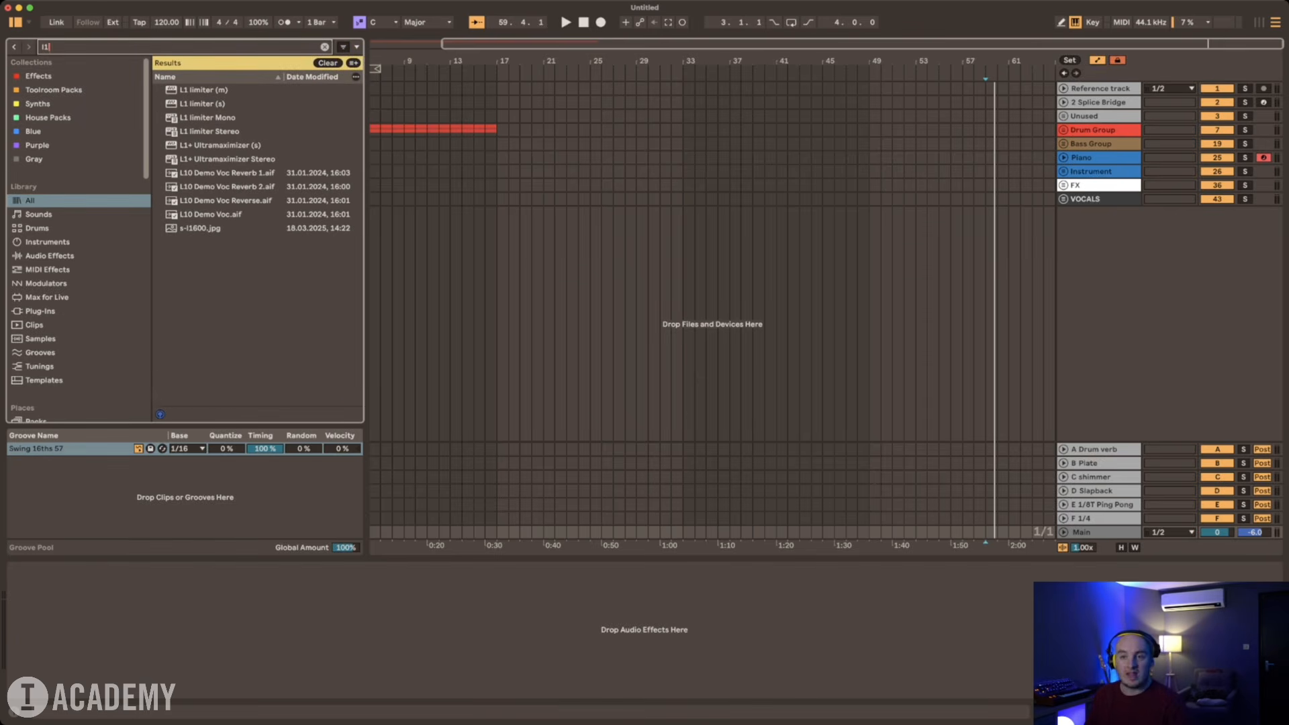
key("Down")
key("Down")
key("Return")
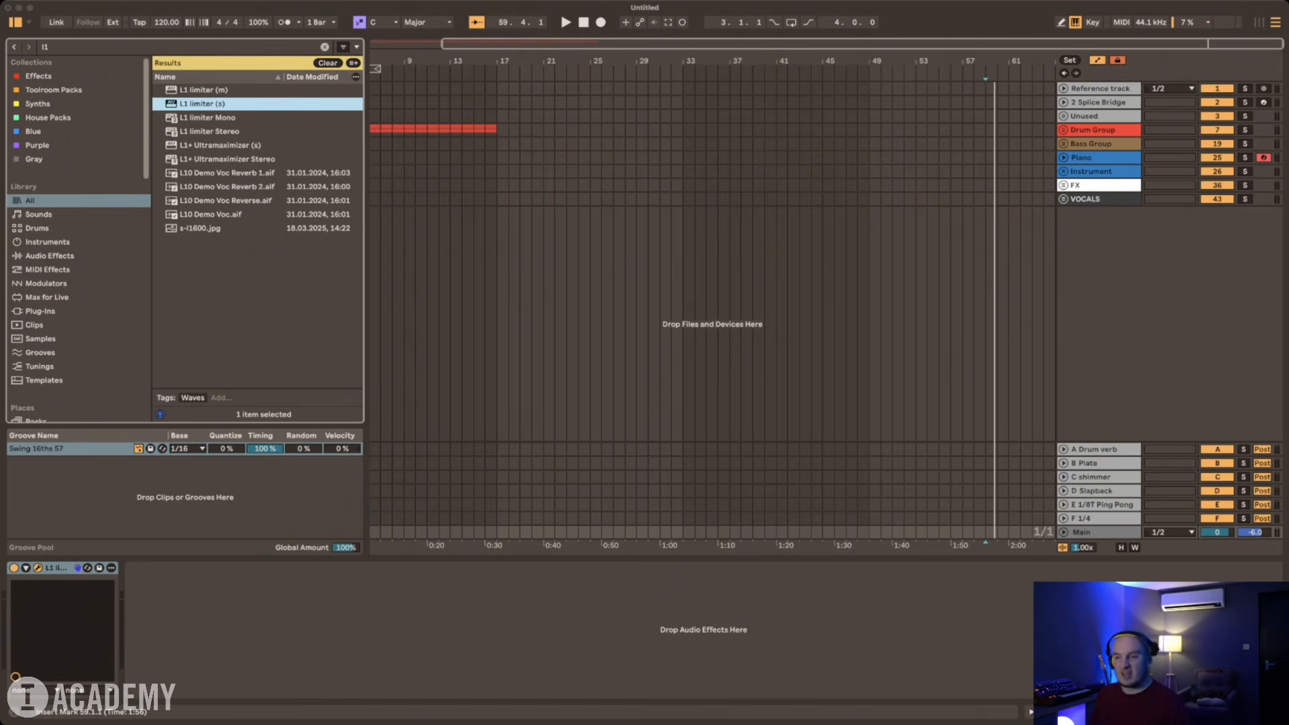
key("Escape")
left_click(1098, 532)
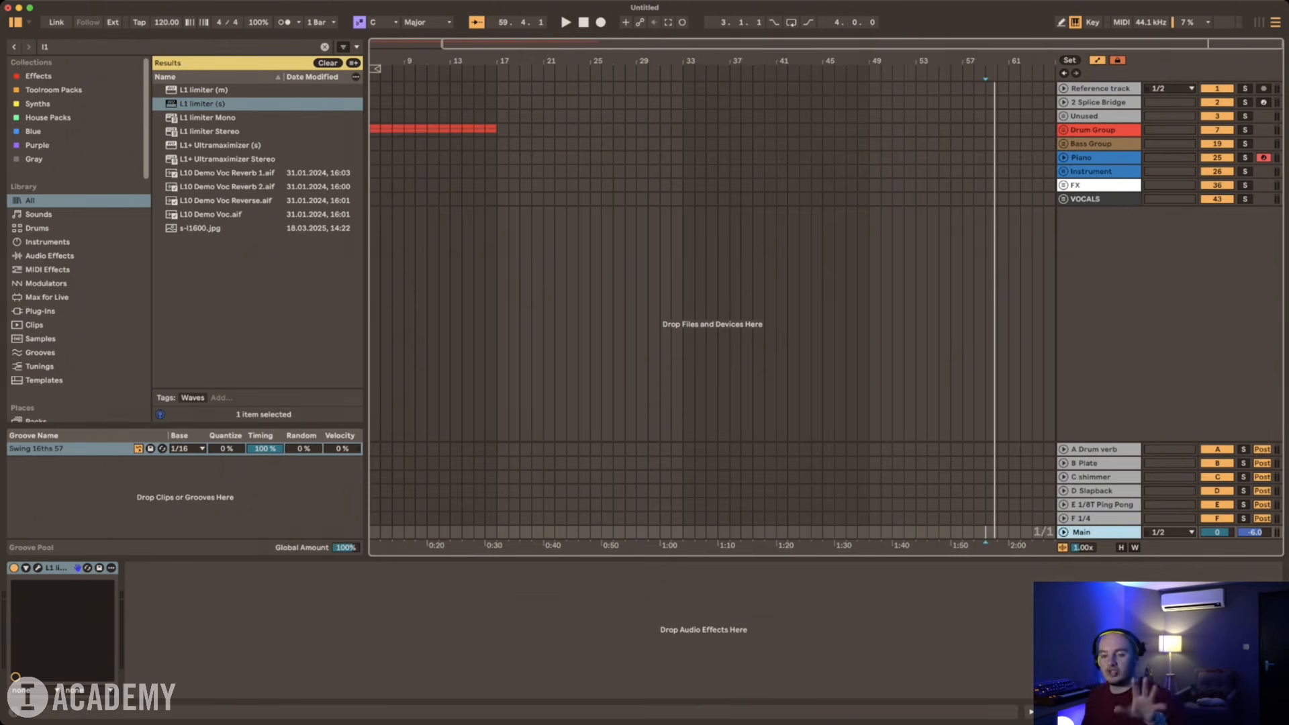
Step: Search for "utility" and insert the Utility device before the L1 limiter on the Main track
key("super+f")
type("utility")
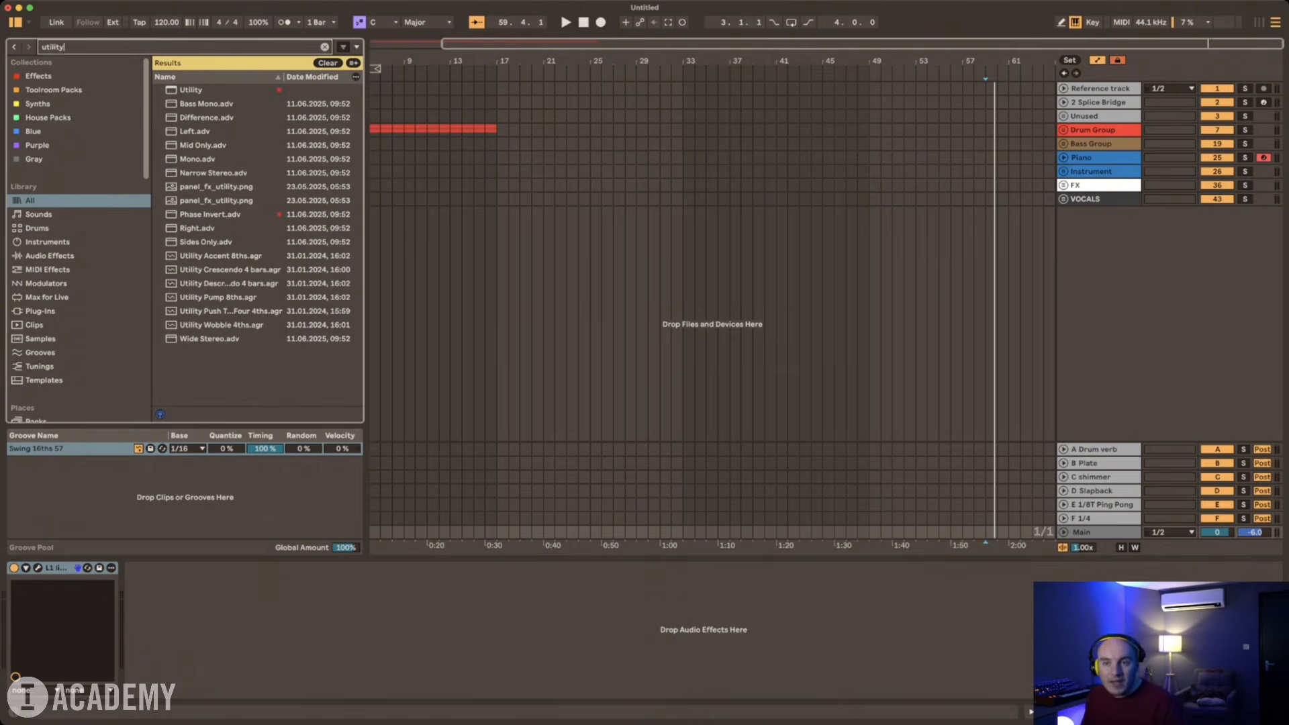
left_click_drag(202, 90, 201, 200)
left_click(206, 104)
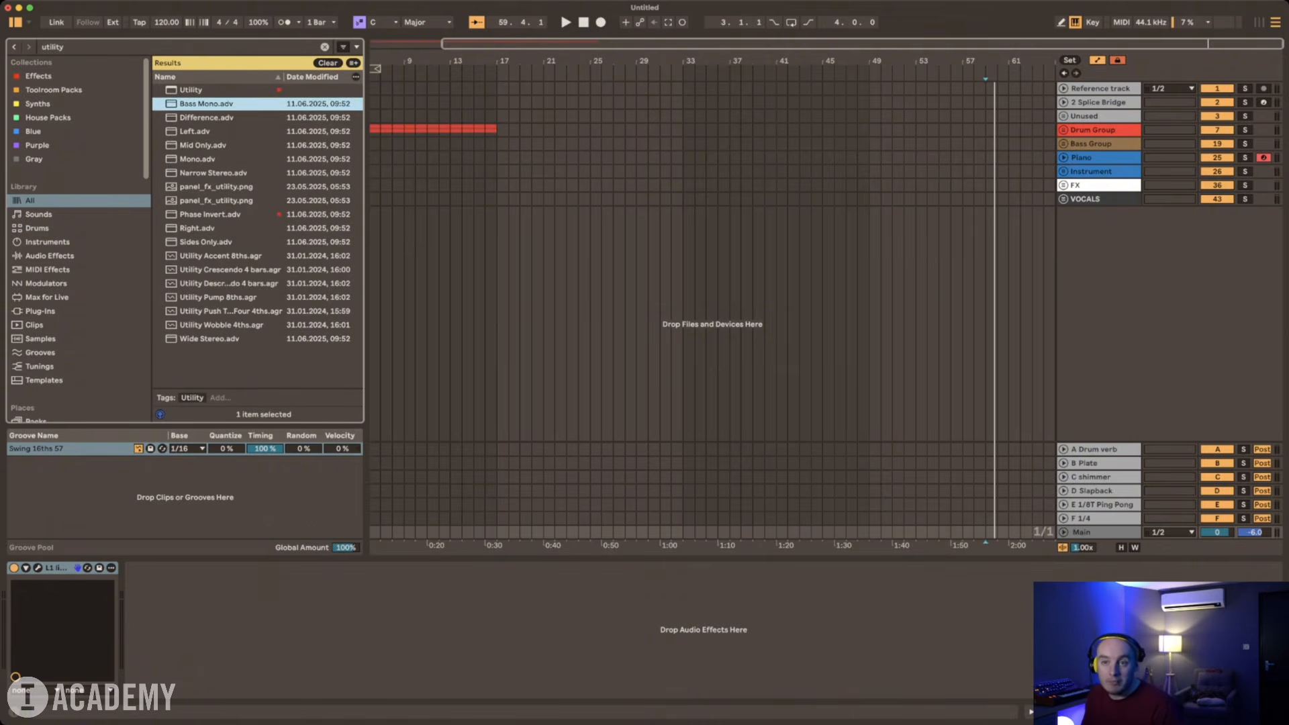
mouse_move(191, 90)
left_mouse_down()
mouse_move(167, 221)
mouse_move(27, 621)
left_mouse_up()
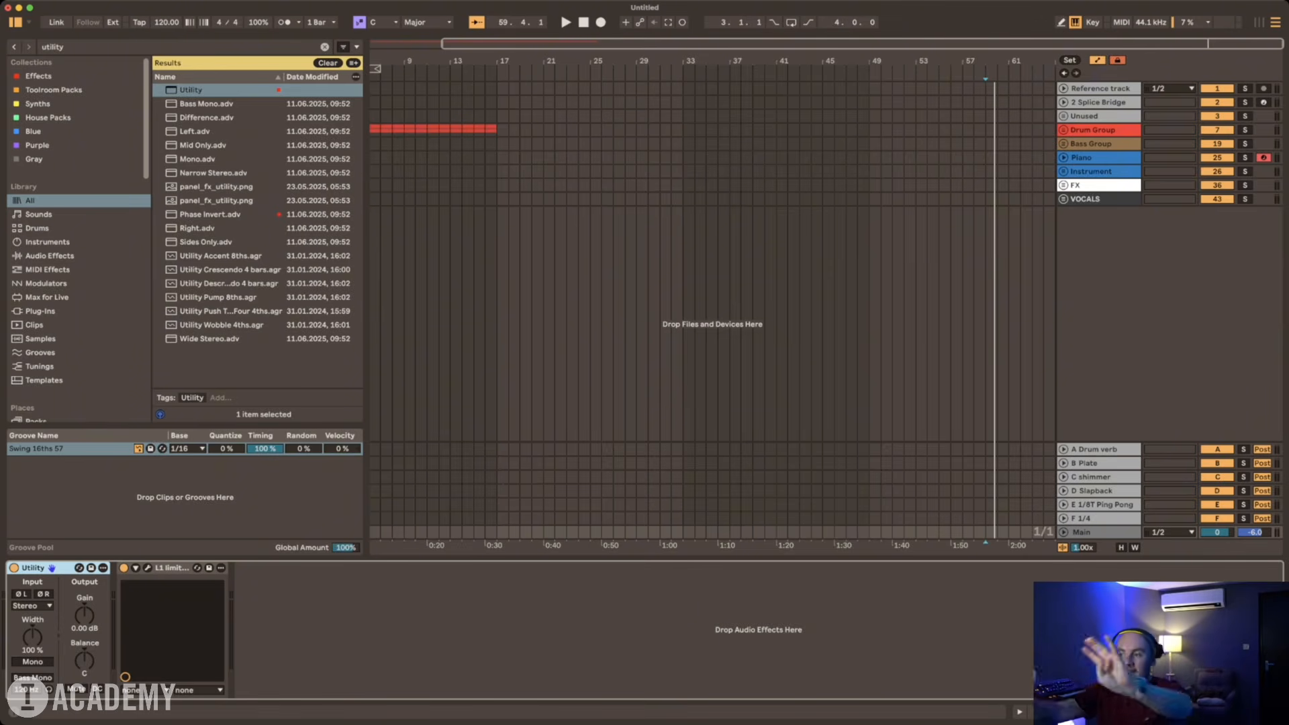
Step: Add a locator at bar 33 and name it "Breakdown"
left_click(497, 185)
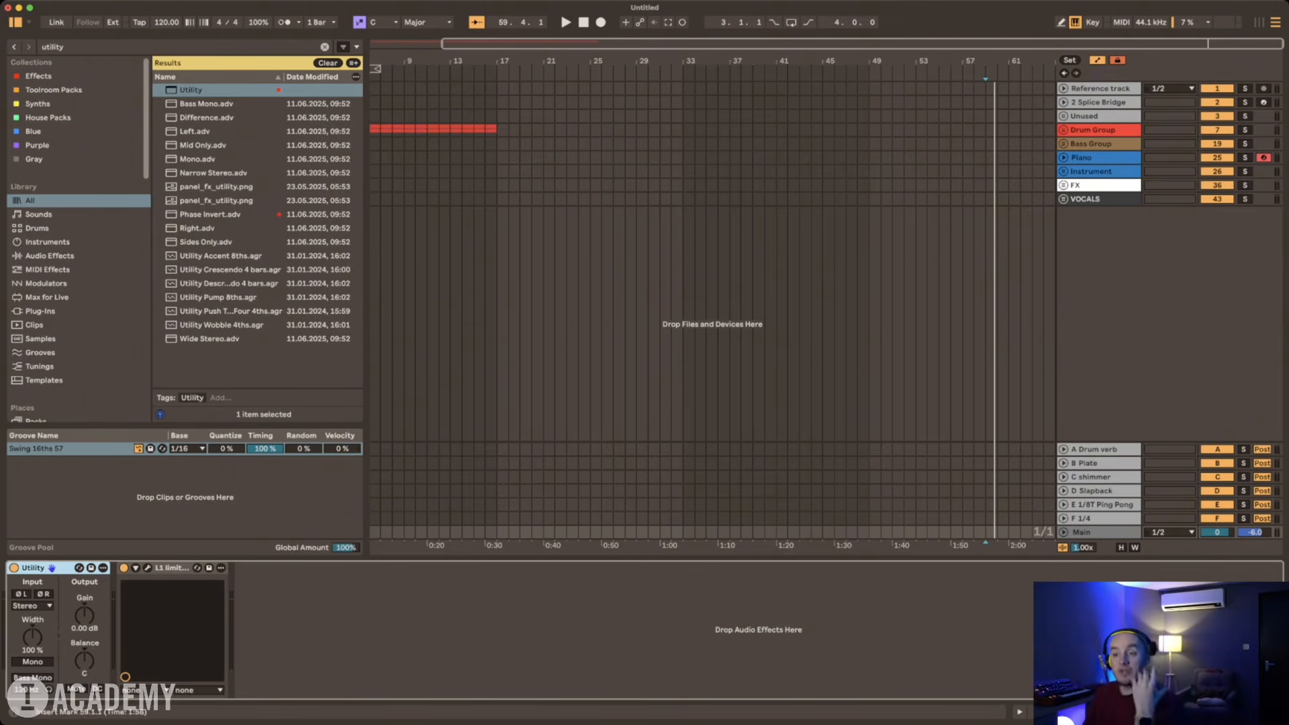
left_click(496, 143)
key("minus")
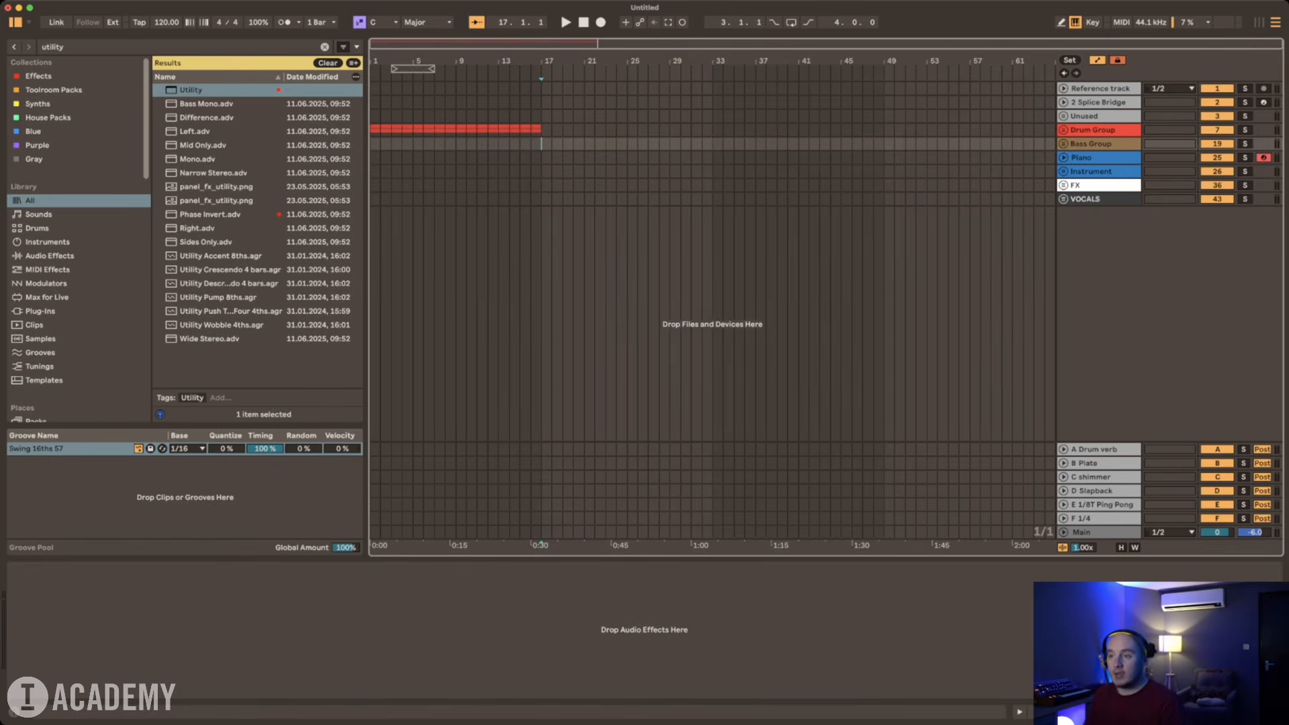
left_click(712, 144)
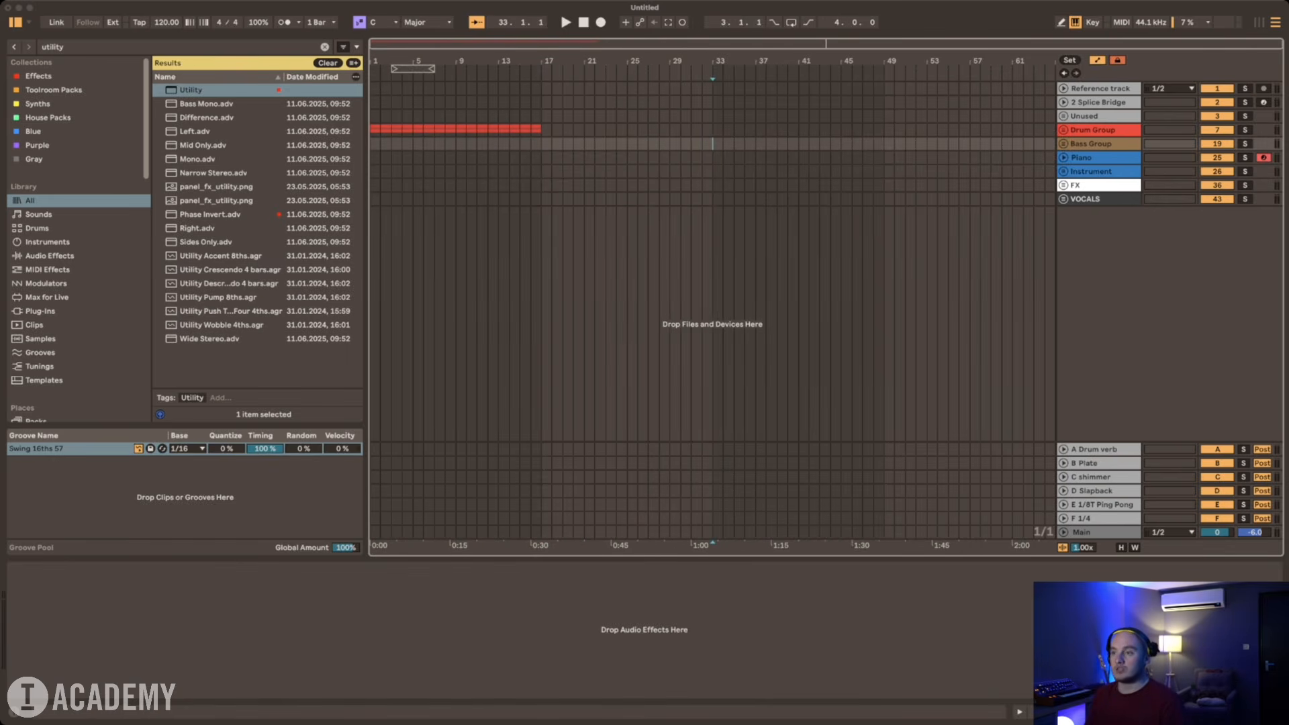
left_click(745, 86)
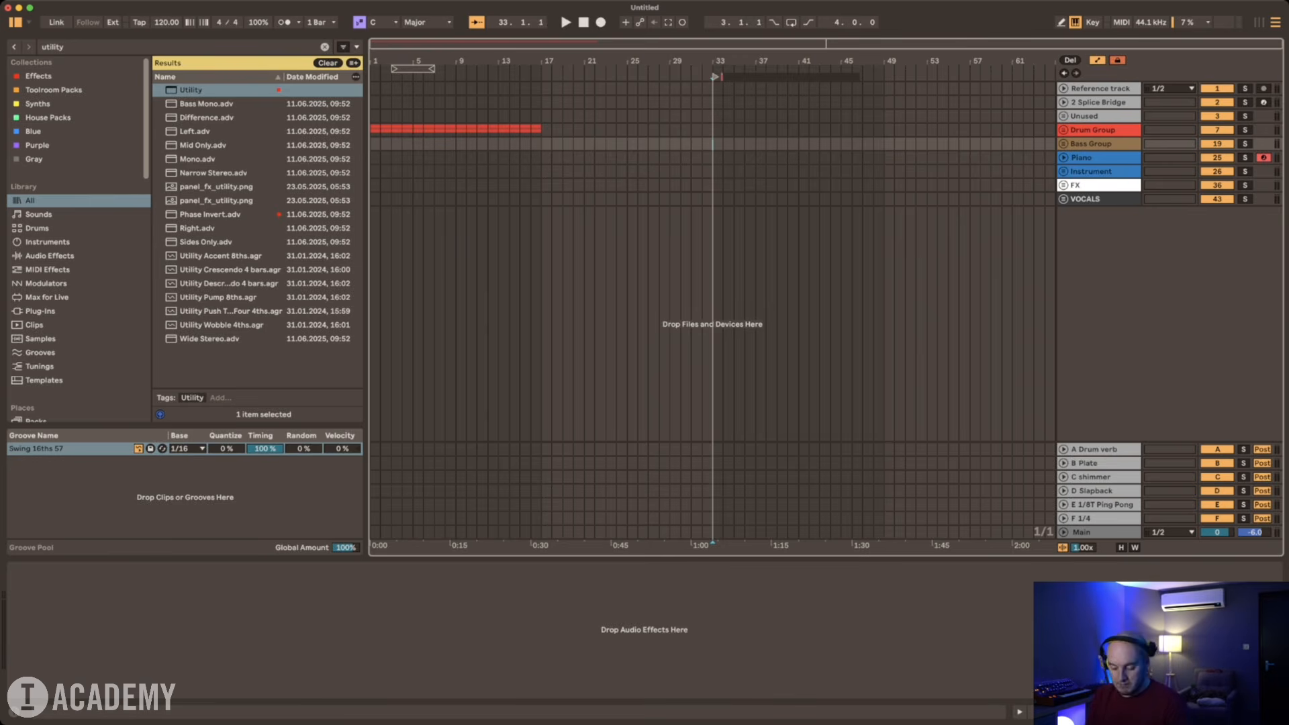
type("Breakdow")
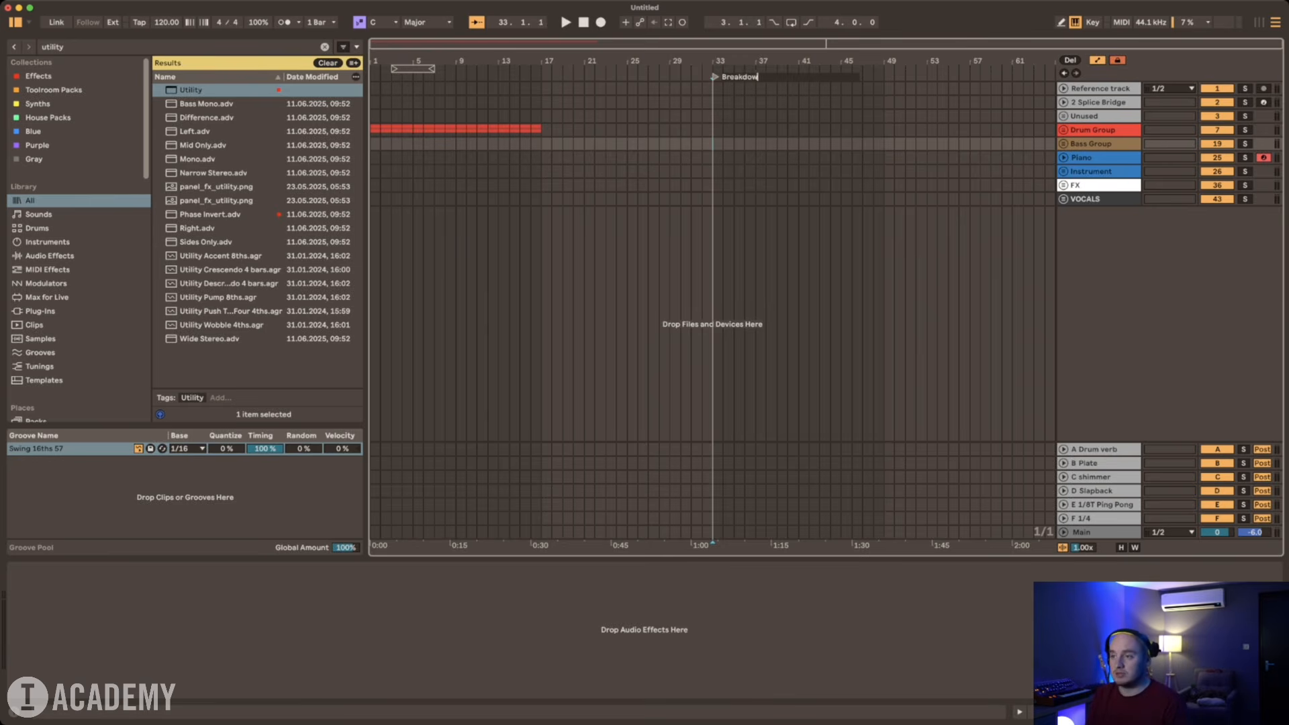
type("n")
key("Return")
Step: Add a locator at bar 49 and name it "Drop 1"
right_click(884, 76)
left_click(915, 86)
type("D")
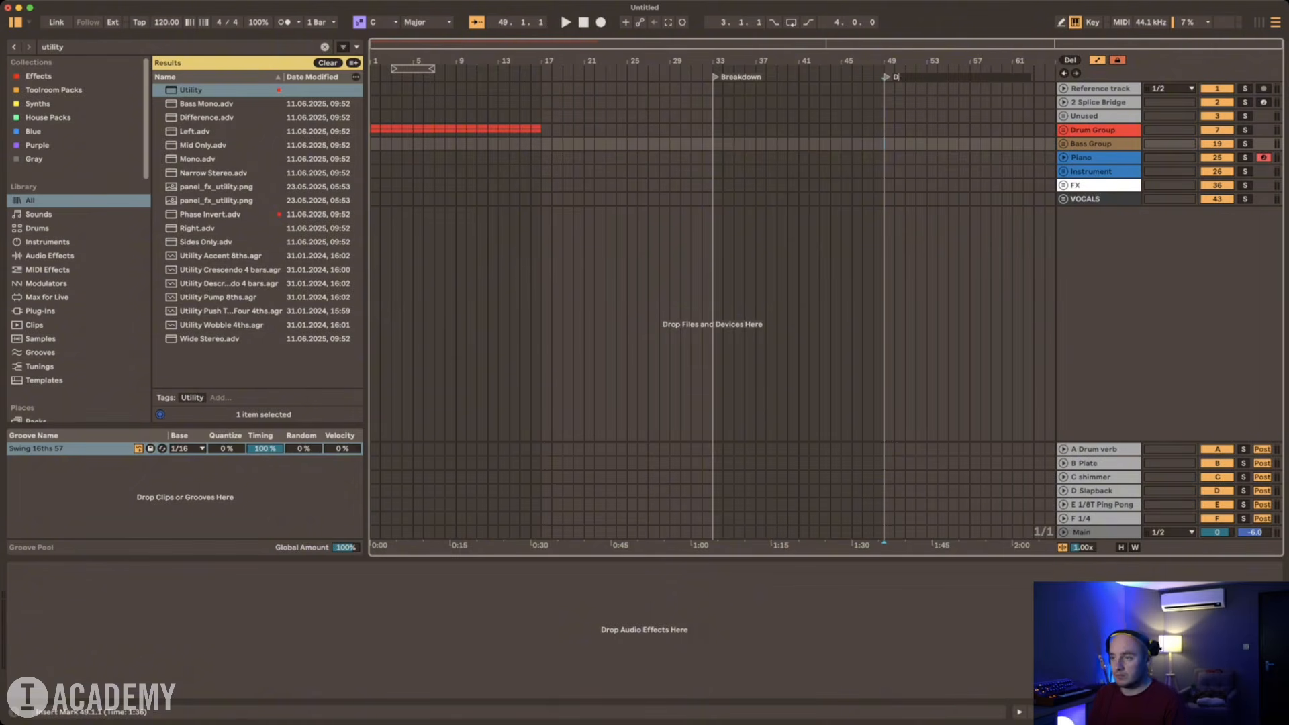
type("rop 1")
key("Return")
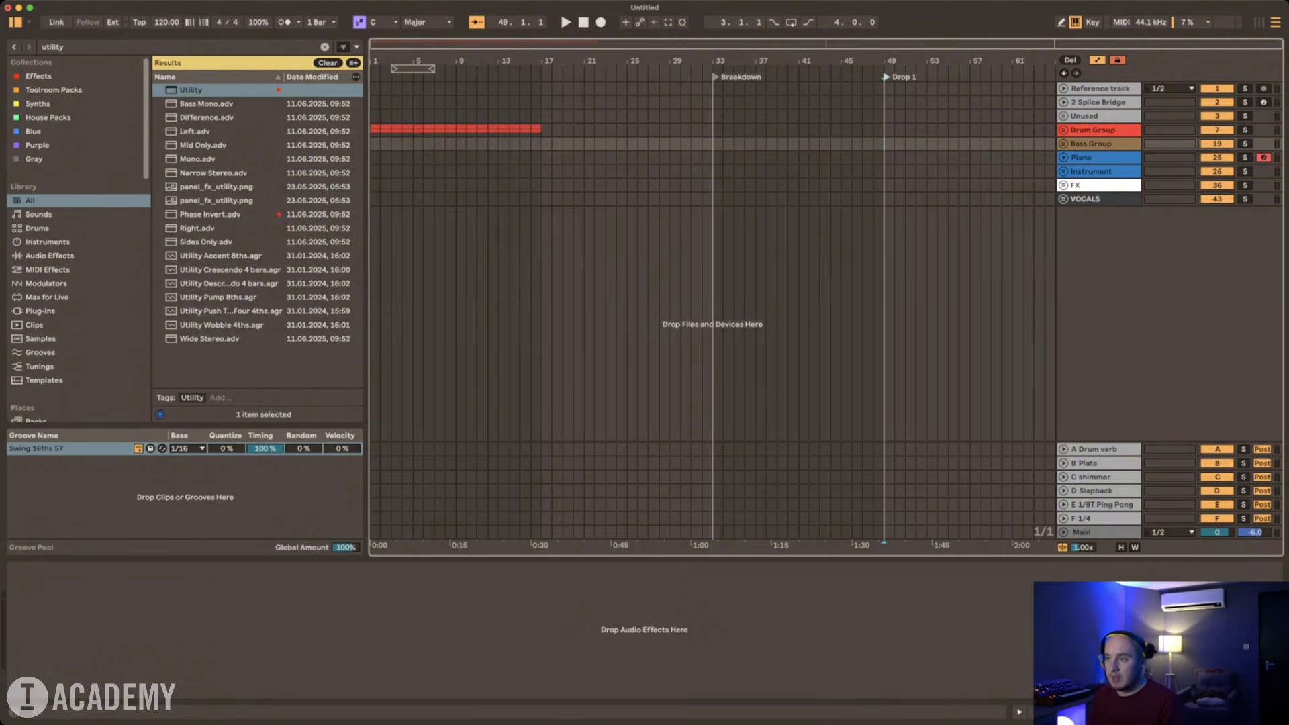
Step: Add a locator named "Build" at bar 45, between the Breakdown and Drop 1 locators
right_click(841, 77)
left_click(873, 86)
type("Build")
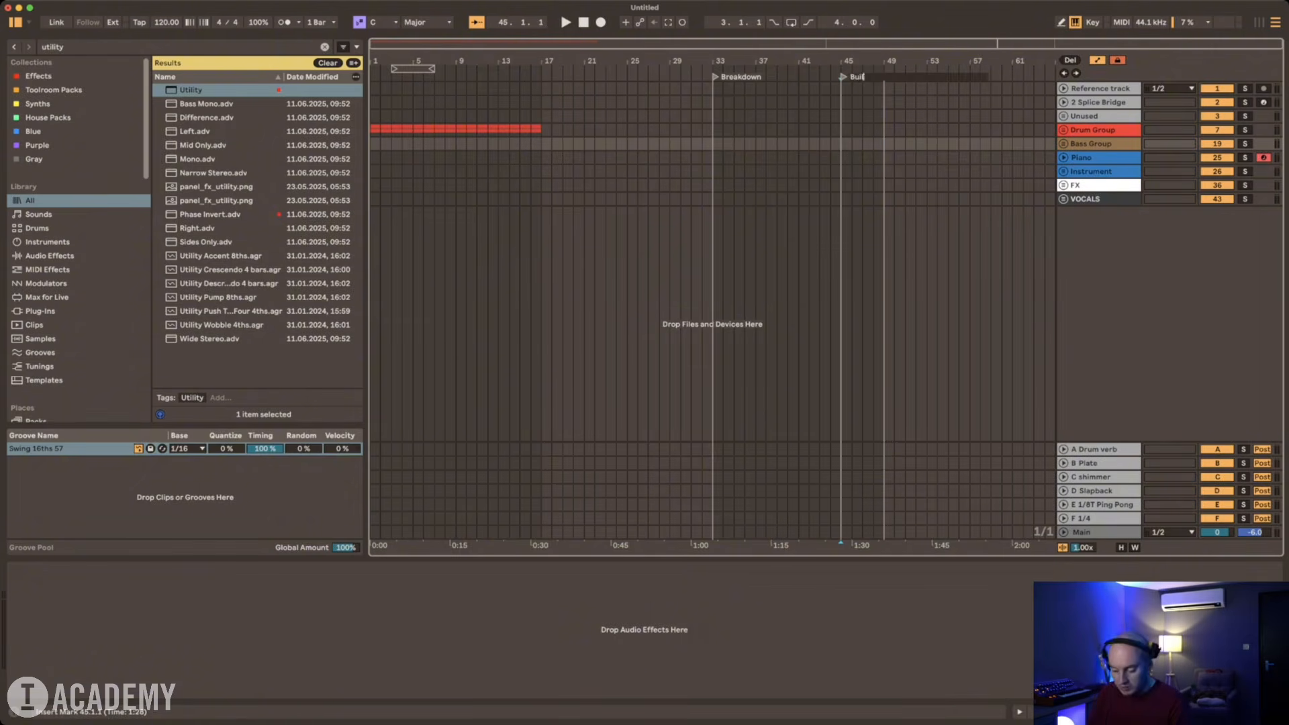
key("Return")
Step: Measure off 16 bars from Drop 1 and add a second "Breakdown" locator at bar 65
left_click_drag(895, 129, 1067, 144)
left_click_drag(884, 129, 973, 129)
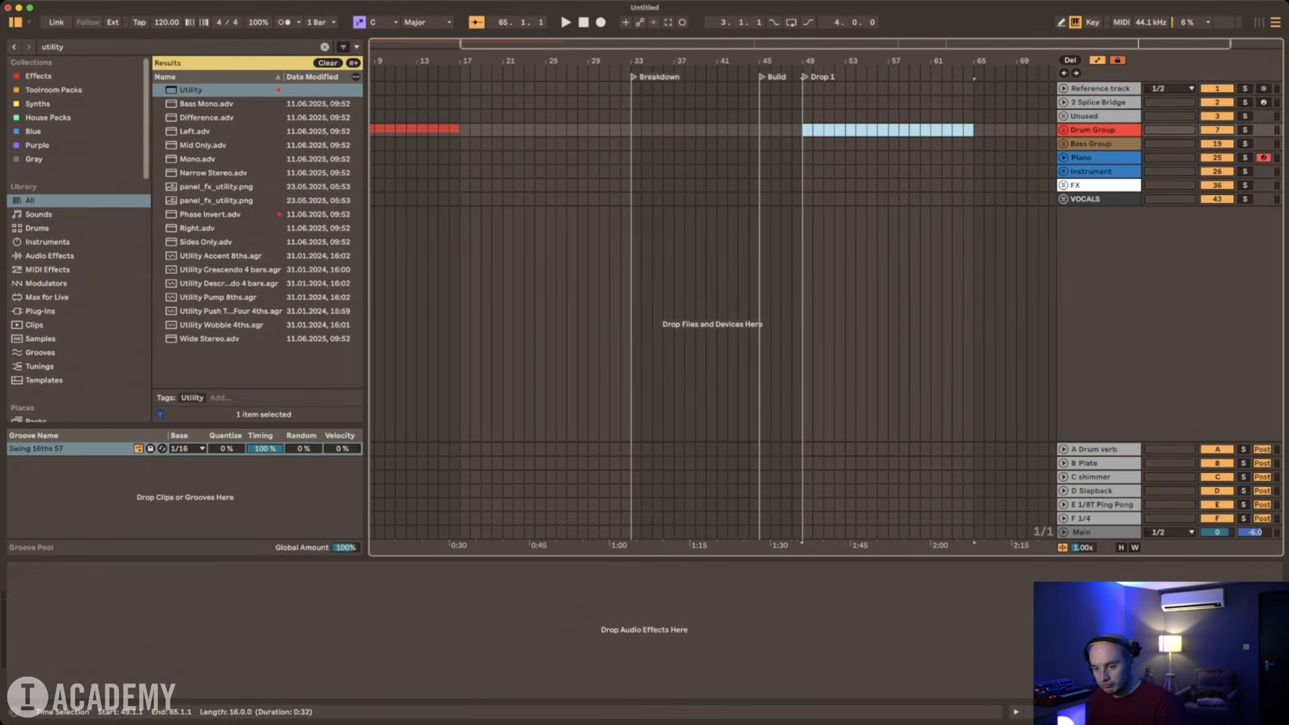
left_click(973, 129)
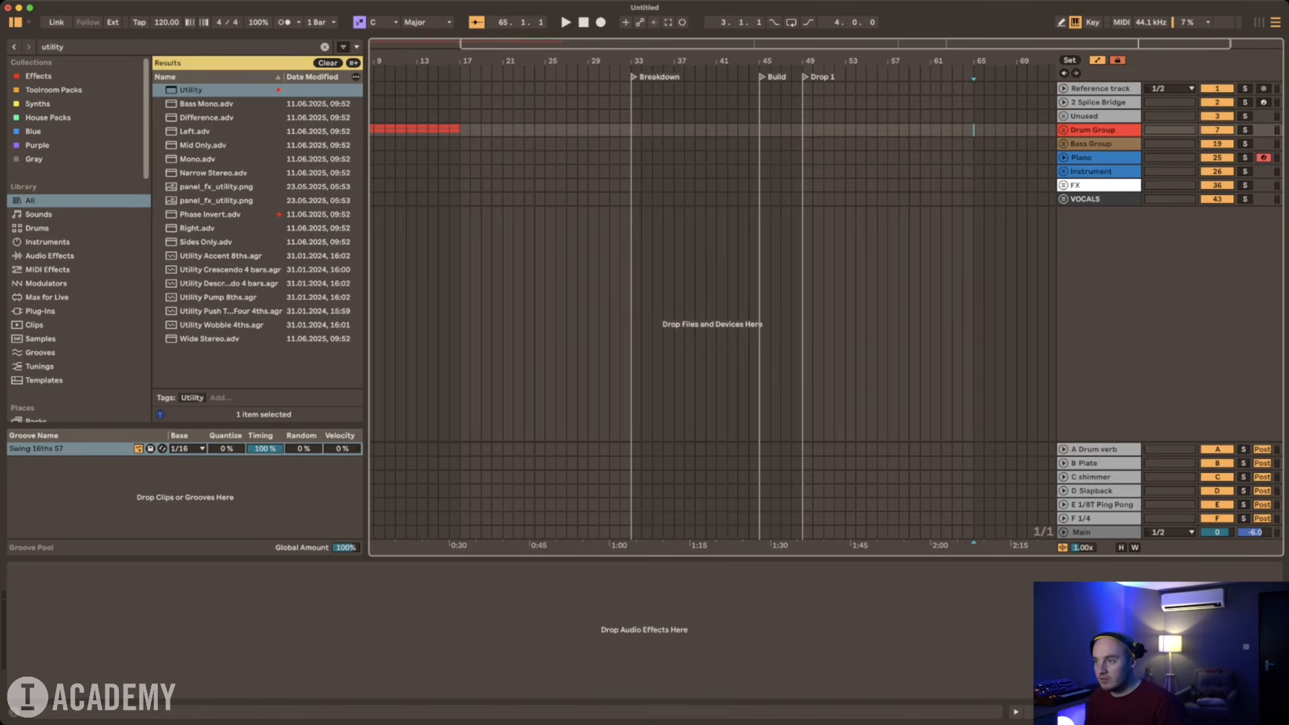
left_click(993, 76)
type("Breakdown")
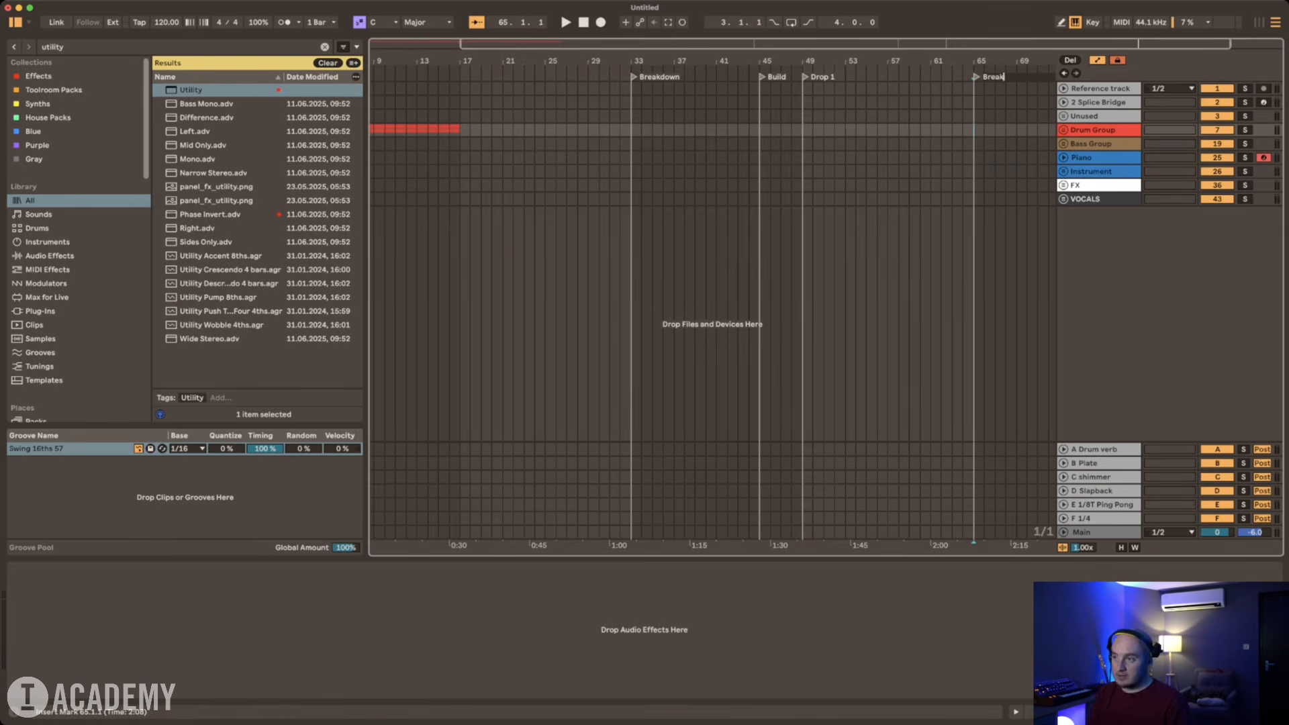
key("Return")
Step: Measure off 24 bars from the second Breakdown and add a locator named "Drop" at bar 89
left_click_drag(973, 129, 1034, 130)
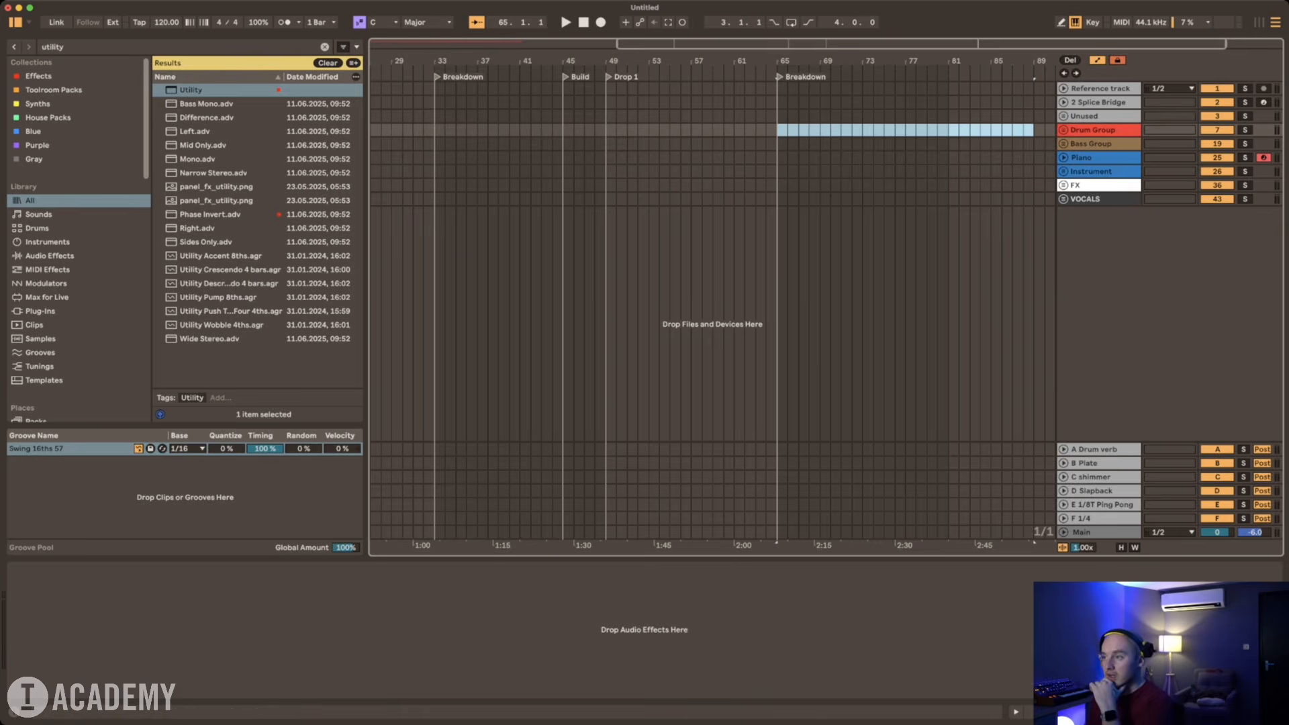
left_click(1035, 130)
left_click(1070, 61)
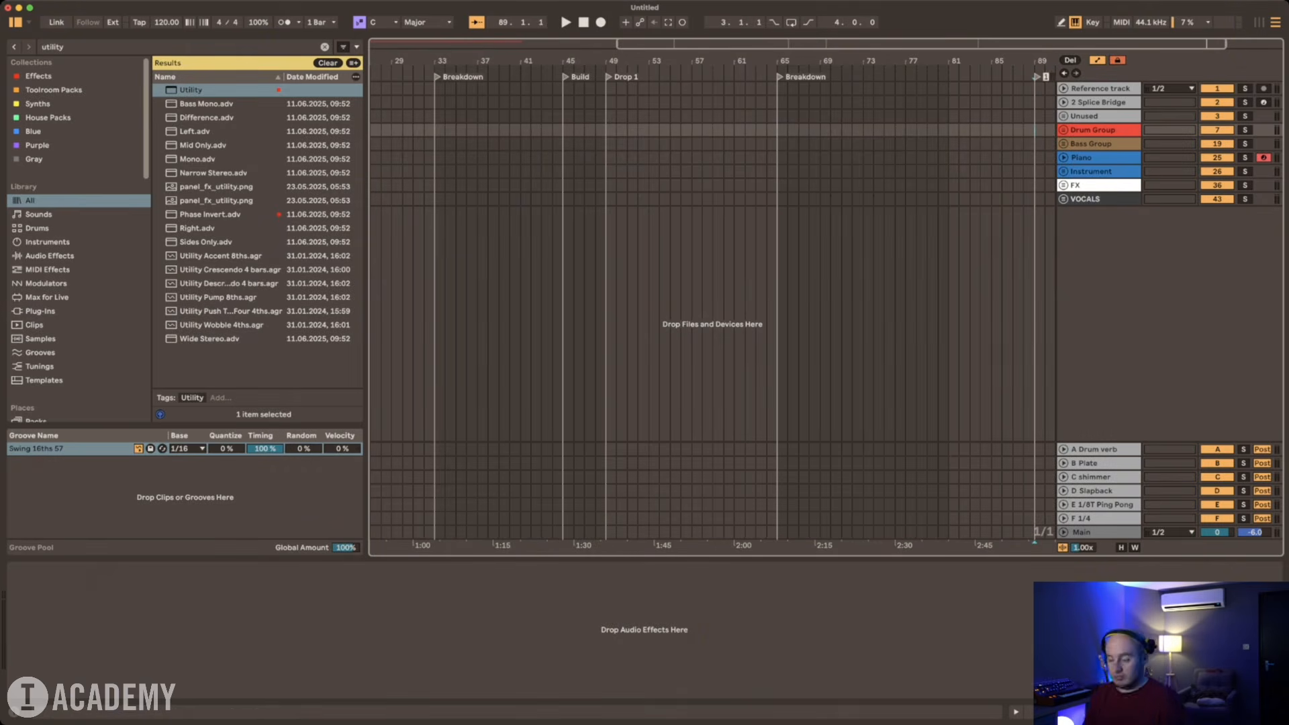
type("Drop")
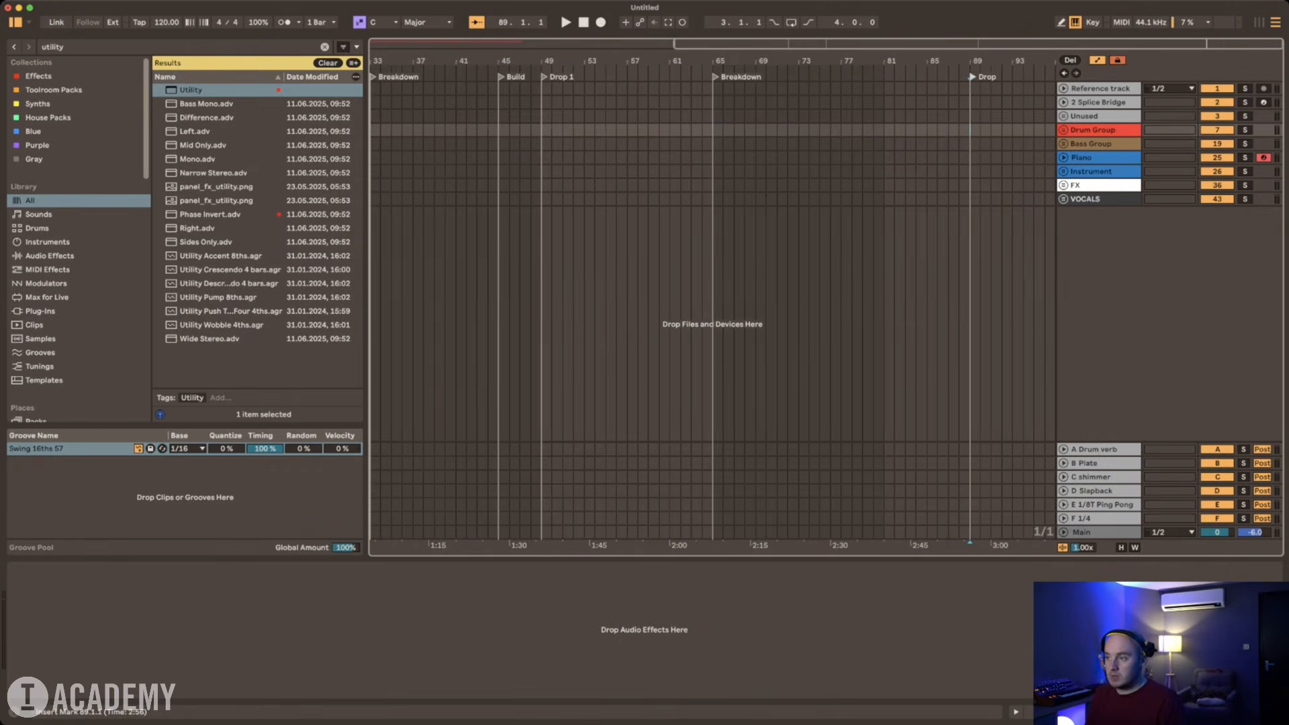
Step: Measure off 32 bars from the second drop and add a locator named "Outro" at bar 121
mouse_move(970, 131)
left_mouse_down()
mouse_move(1050, 130)
mouse_move(951, 130)
mouse_move(993, 130)
left_mouse_up()
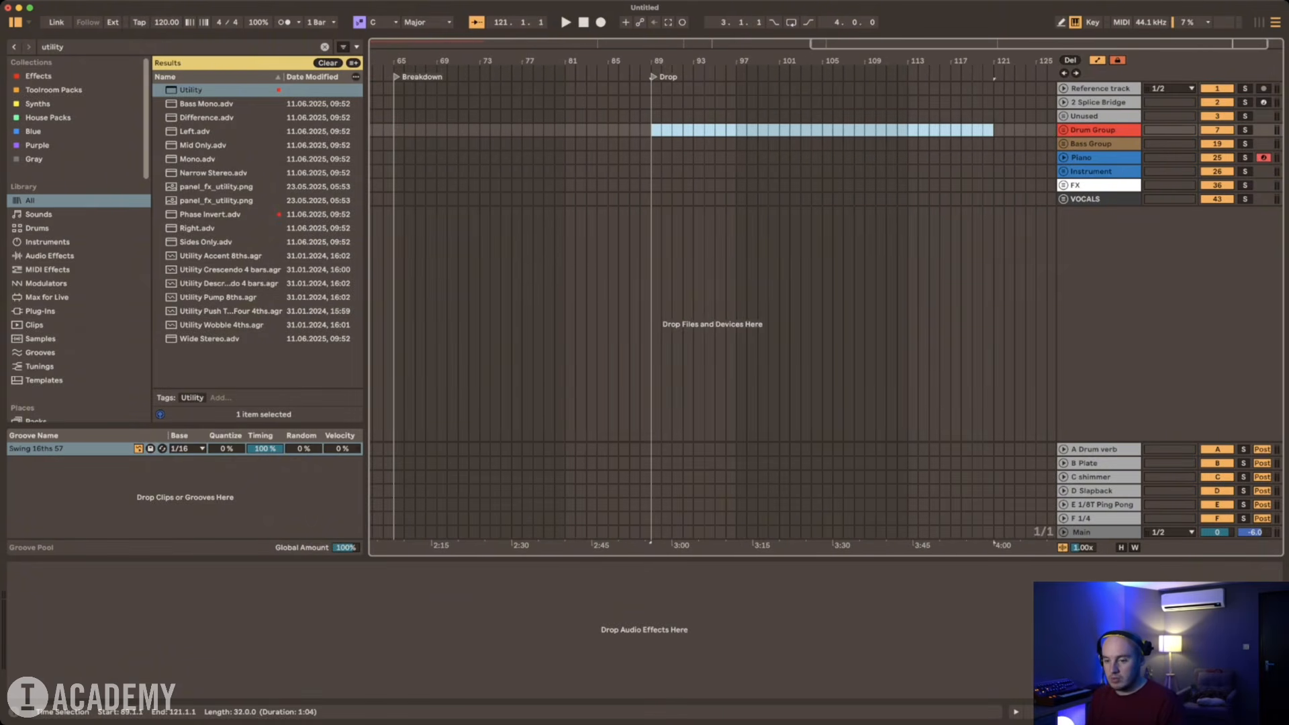
left_click(994, 130)
left_click(1070, 61)
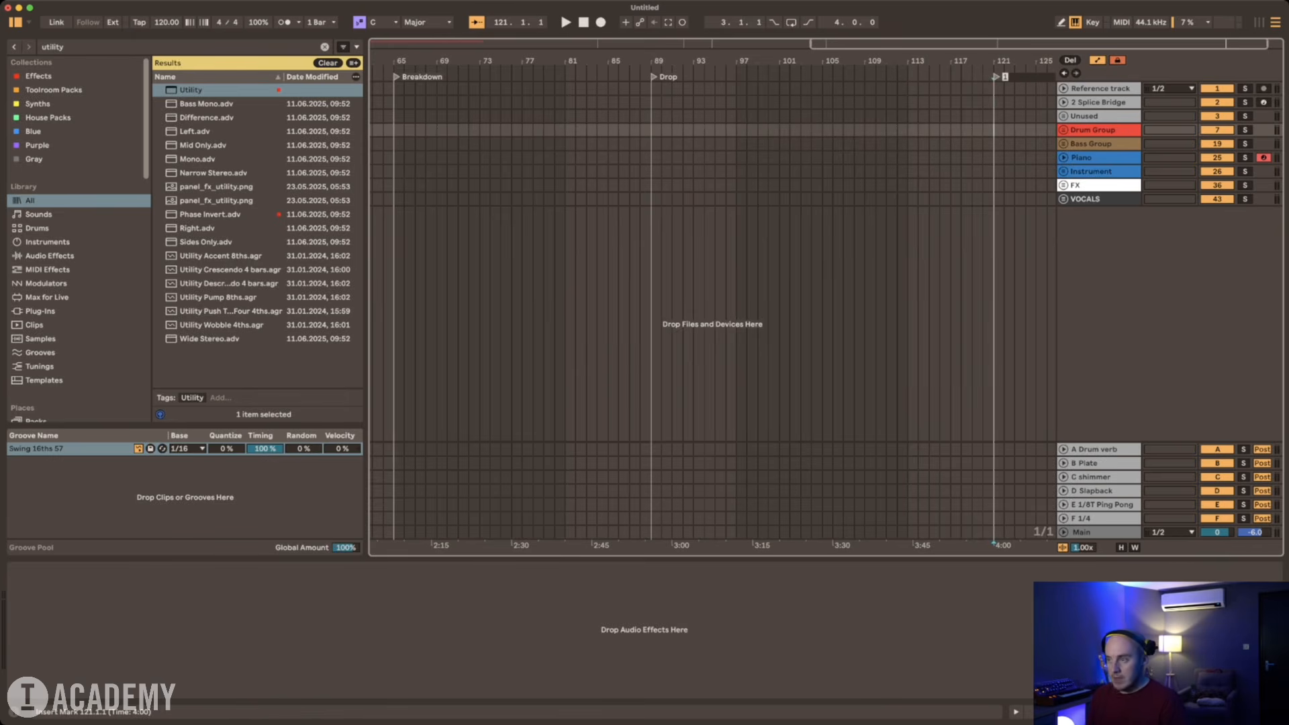
type("Outro")
key("Return")
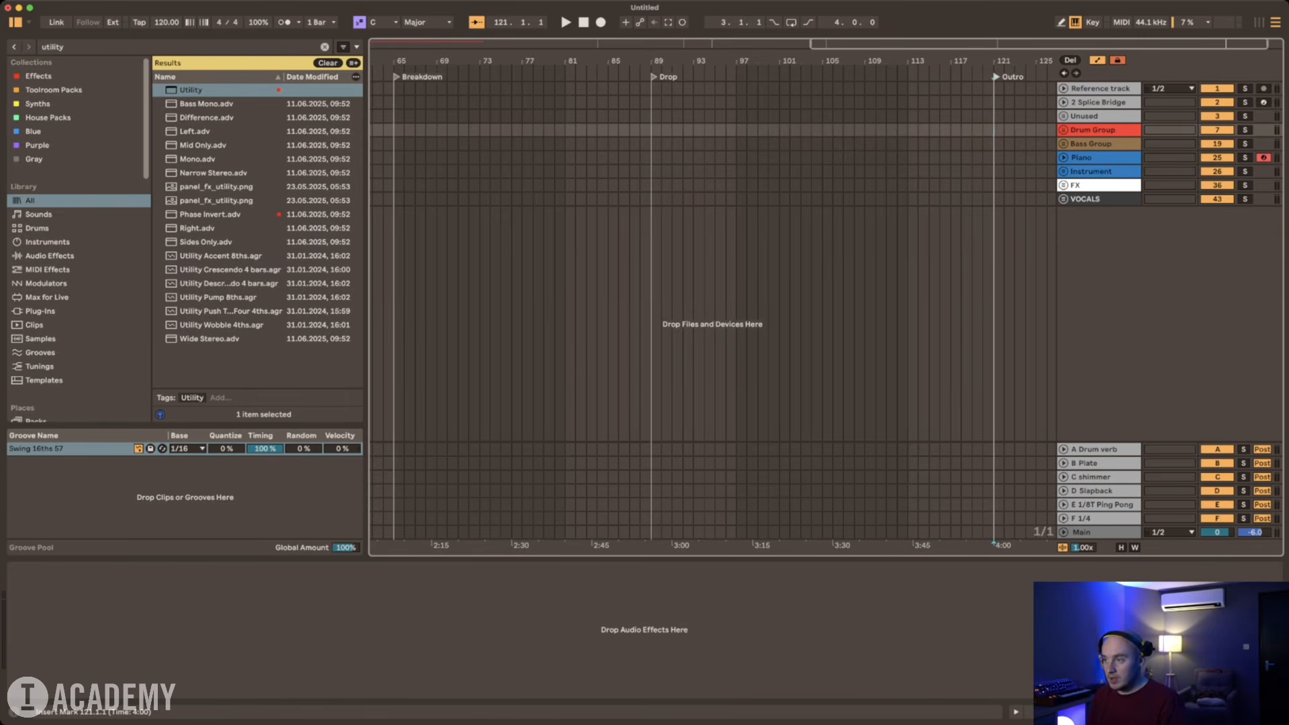
Step: Measure off 32 bars from the Outro and add a locator named "Out" at bar 153
left_click_drag(994, 130, 1003, 130)
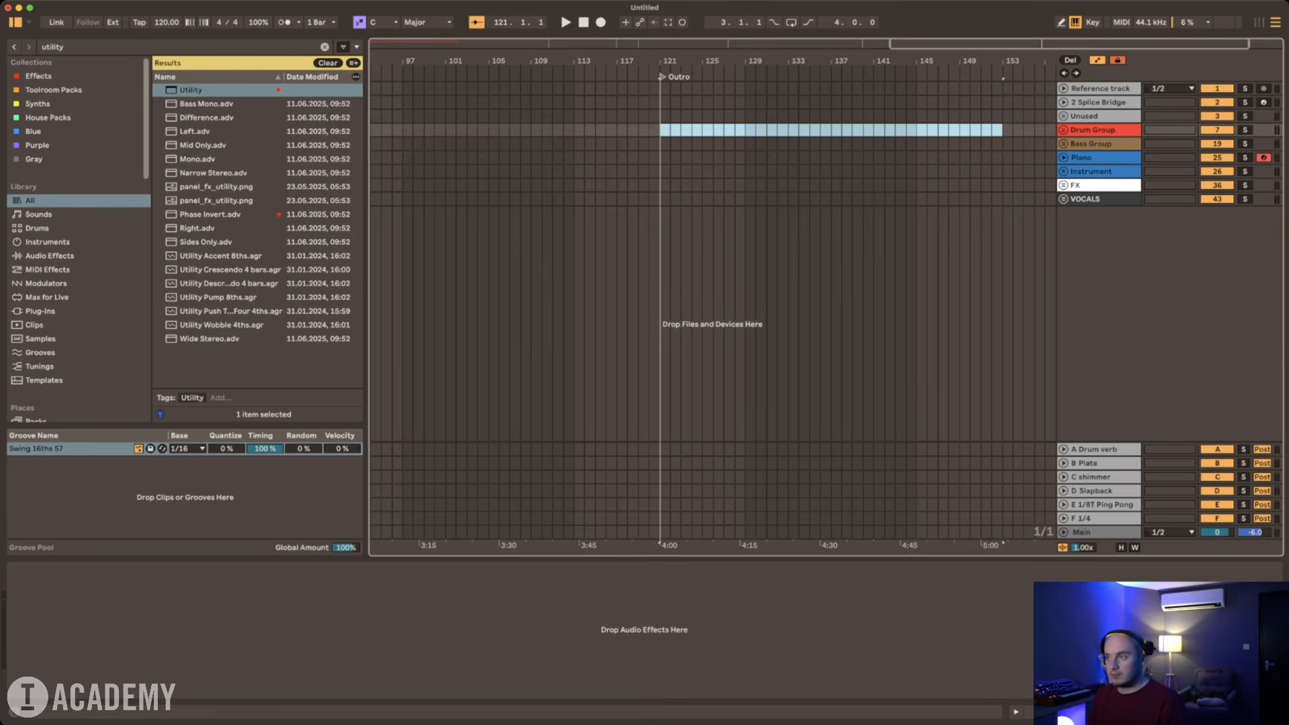
left_click(1002, 130)
left_click(1070, 60)
left_click(981, 116)
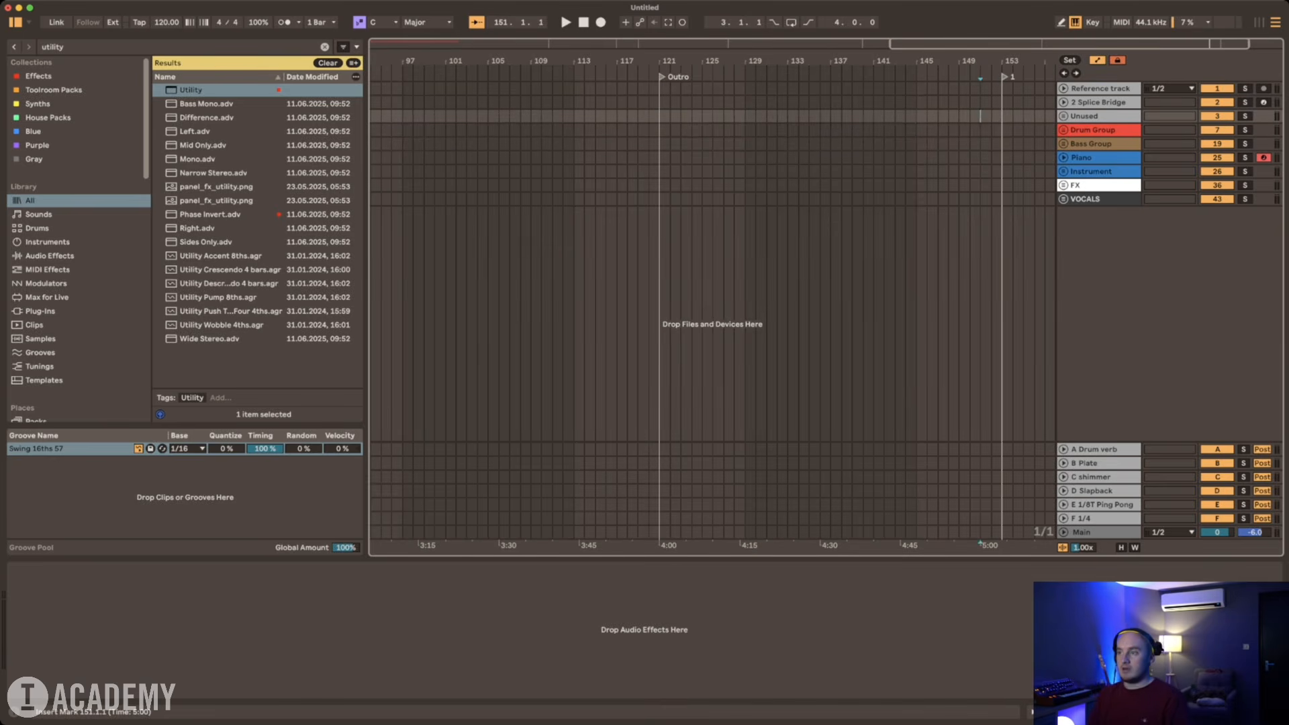
left_click(1005, 77)
key("super+r")
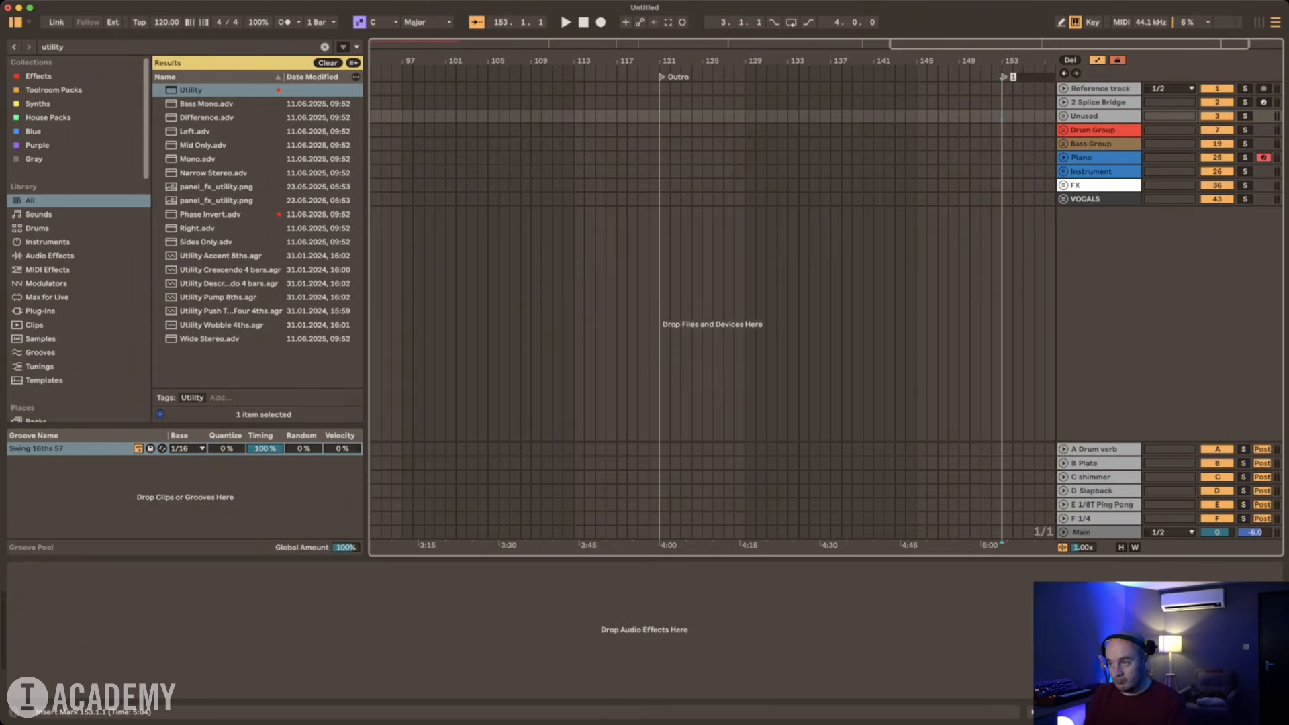
type("Out")
key("Return")
left_click(939, 130)
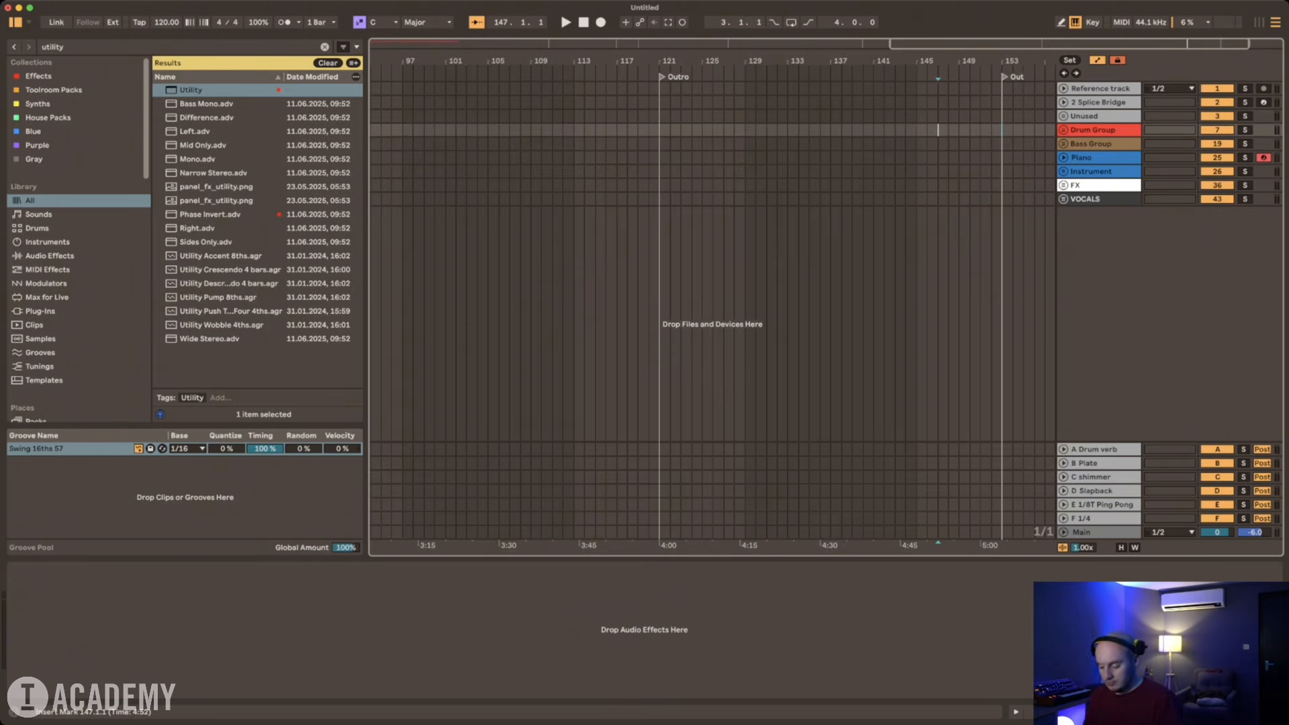
Step: Duplicate the opening 16-bar Drum Group section so the drums run up to the first Breakdown at bar 33
key("minus")
key("minus")
left_click_drag(371, 131, 503, 131)
key("super+d")
Step: Copy the 16-bar Drum Group section to Drop 1 at bar 49, keeping the second Breakdown free of drums
left_click(571, 544)
key("super+c")
left_click(572, 131)
key("super+v")
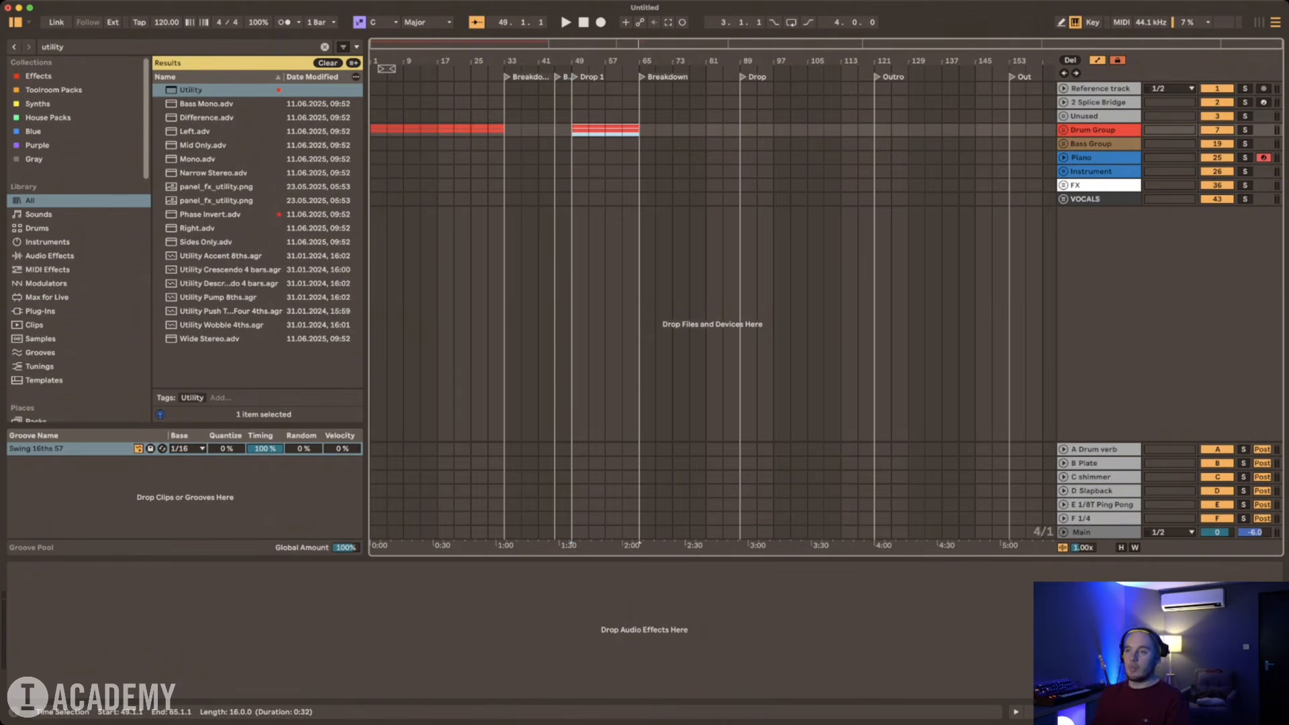
key("super+d")
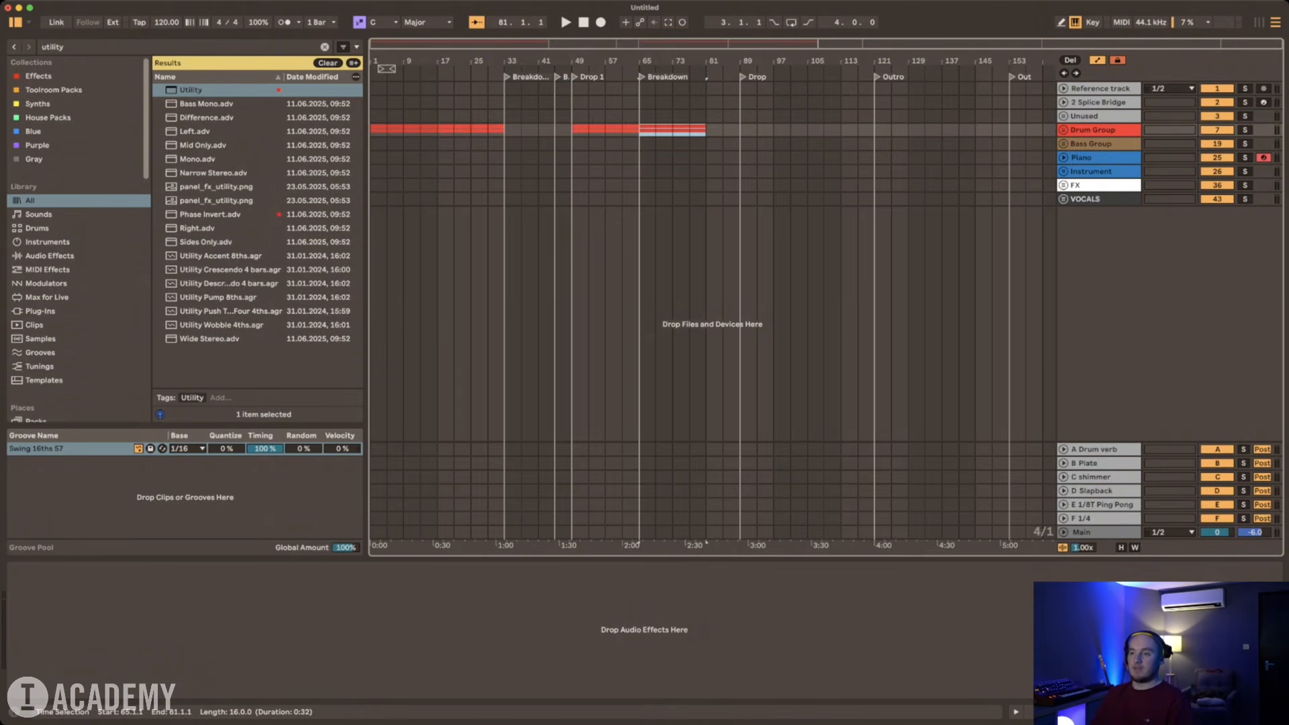
key("Delete")
Step: Paste the drum section at the Drop locator on bar 89 and repeat it through the Outro to bar 153
left_click(740, 130)
key("super+v")
key("super+d")
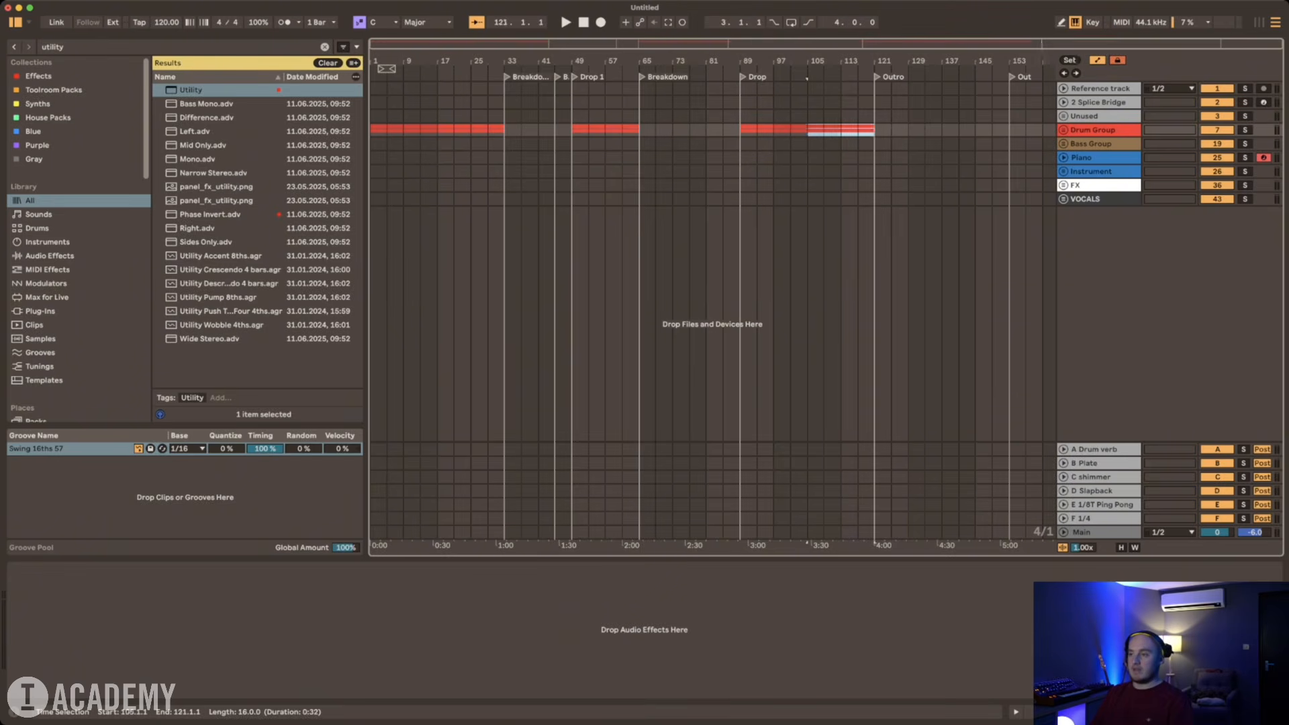
key("super+d")
key("super+d")
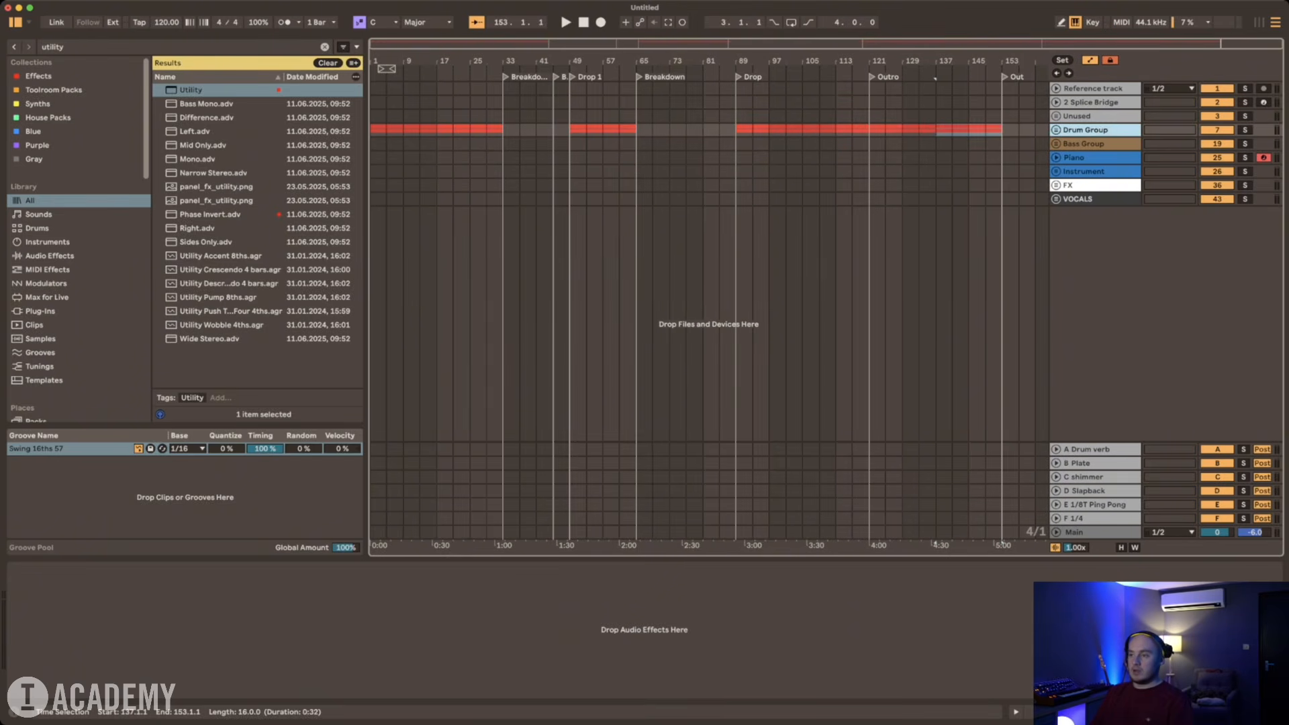
Step: Unfold the Drum Group with its Kick and Top groups, check their clips across the arrangement, and fold the tracks again
key("u")
left_click(1060, 182)
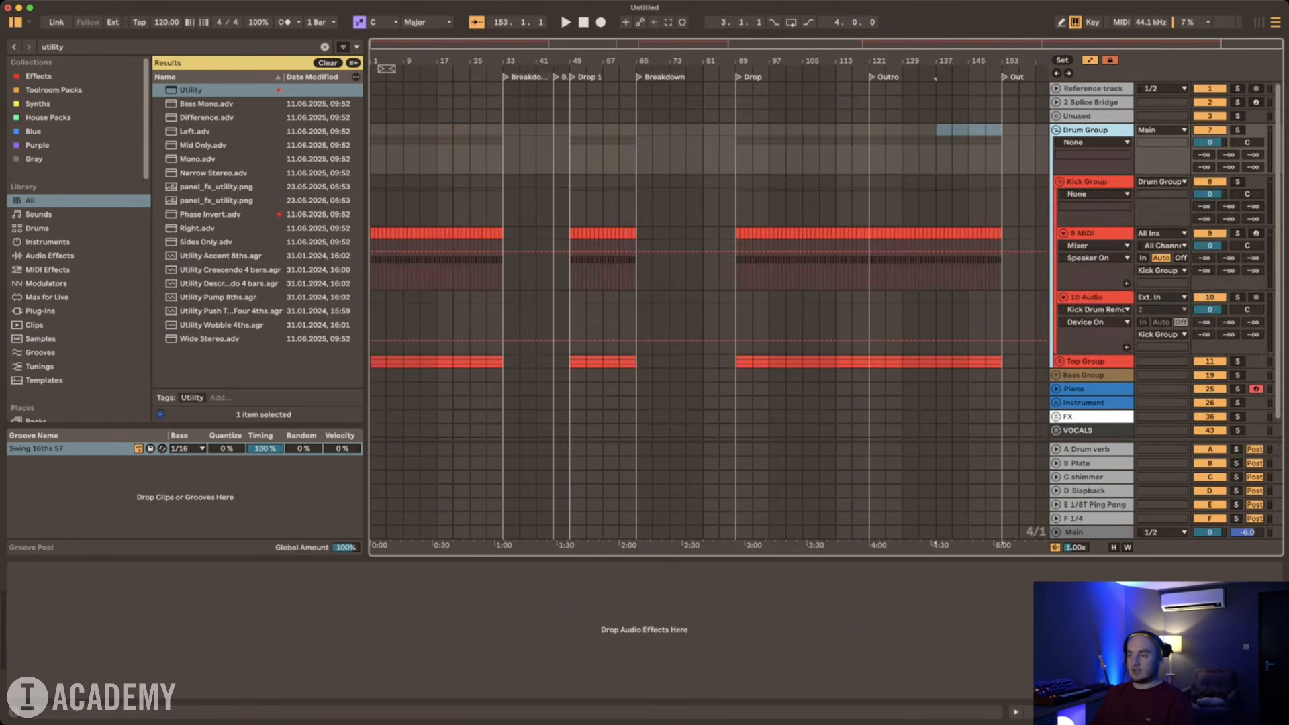
scroll(1060, 182, "down", 1)
left_click(1059, 333)
scroll(1060, 333, "down", 10)
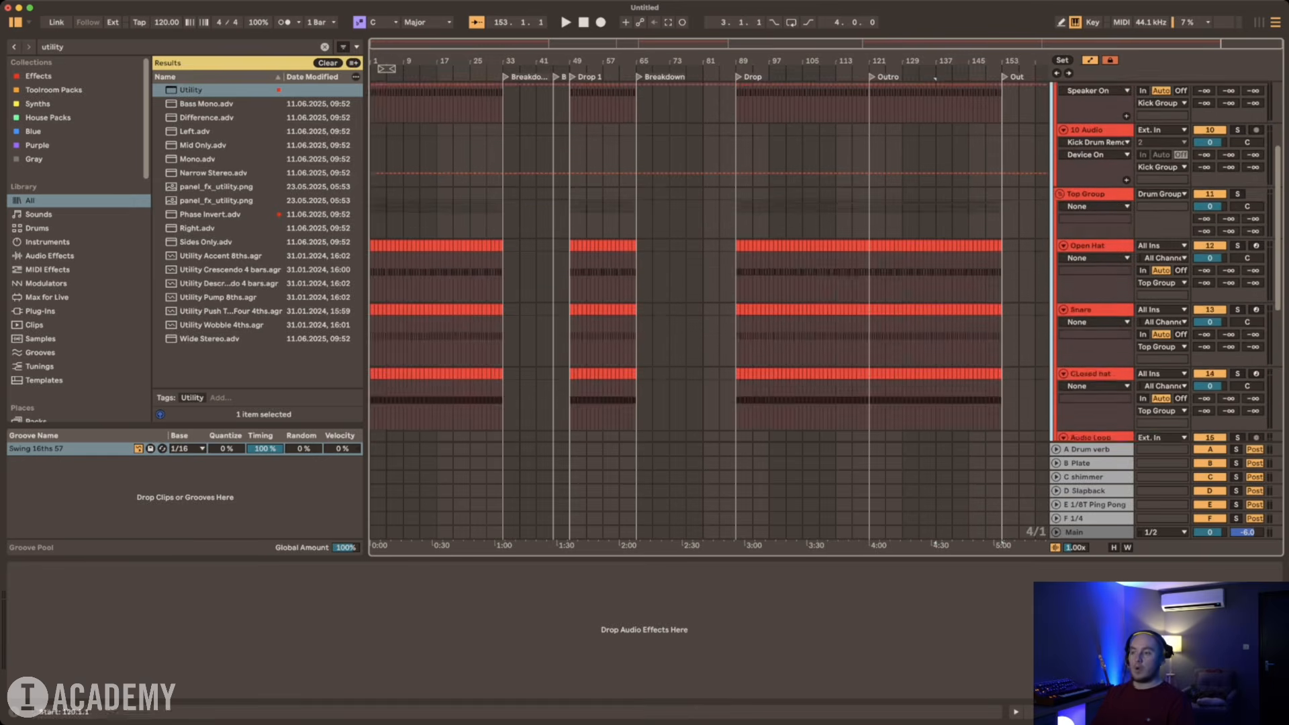
scroll(1060, 332, "up", 3)
scroll(935, 79, "up", 10)
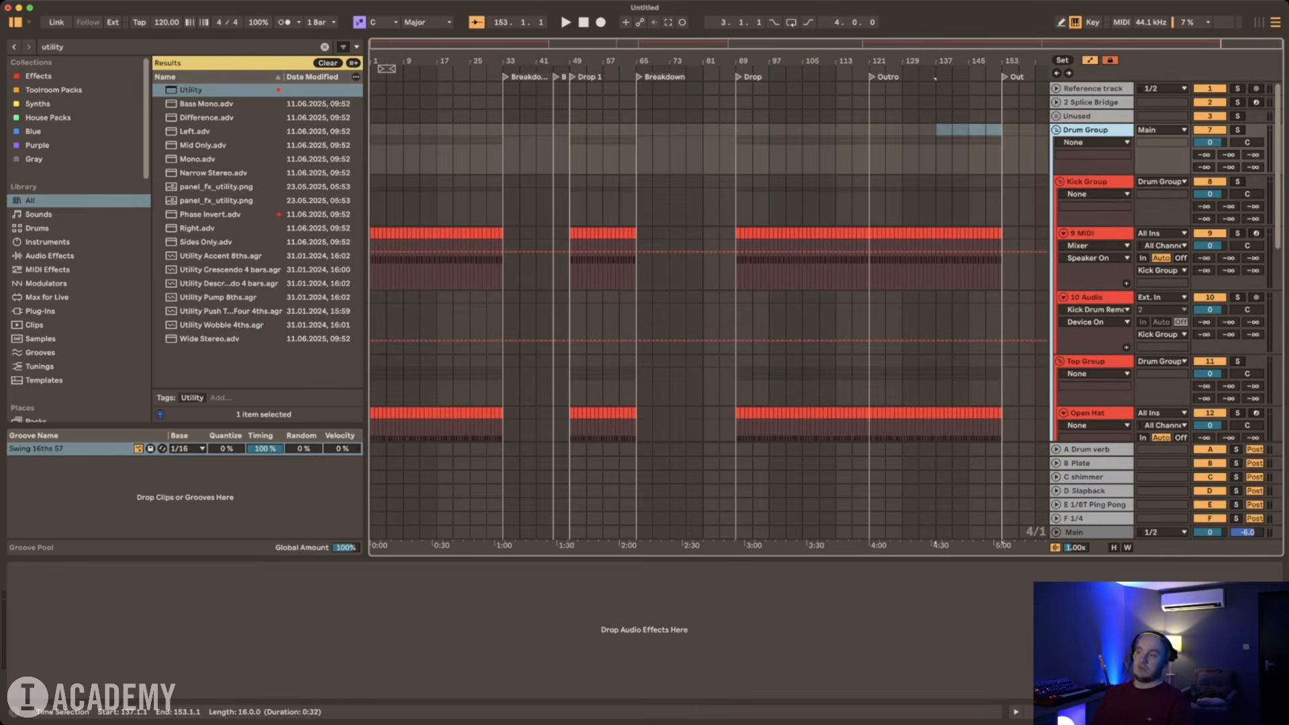
key("super+alt+u")
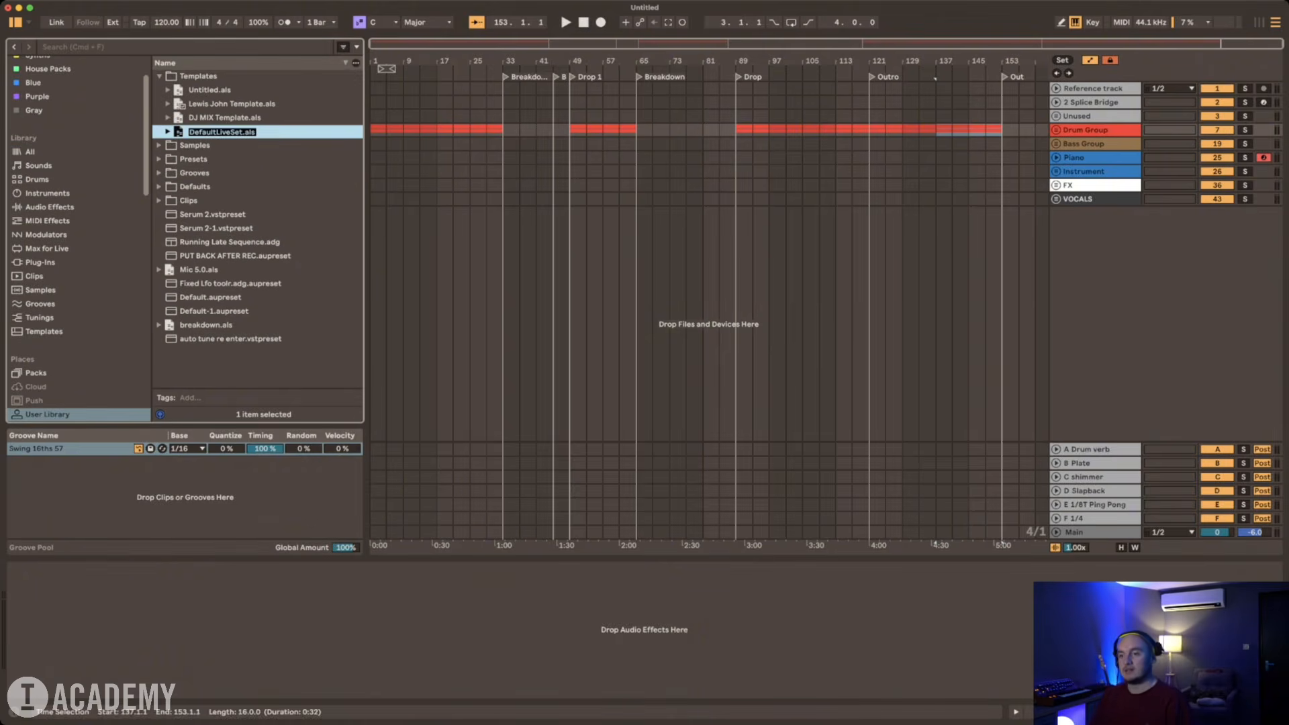
Step: Name the new template set in the User Library's Templates folder "ToolroomAcademy Template"
type("Tool")
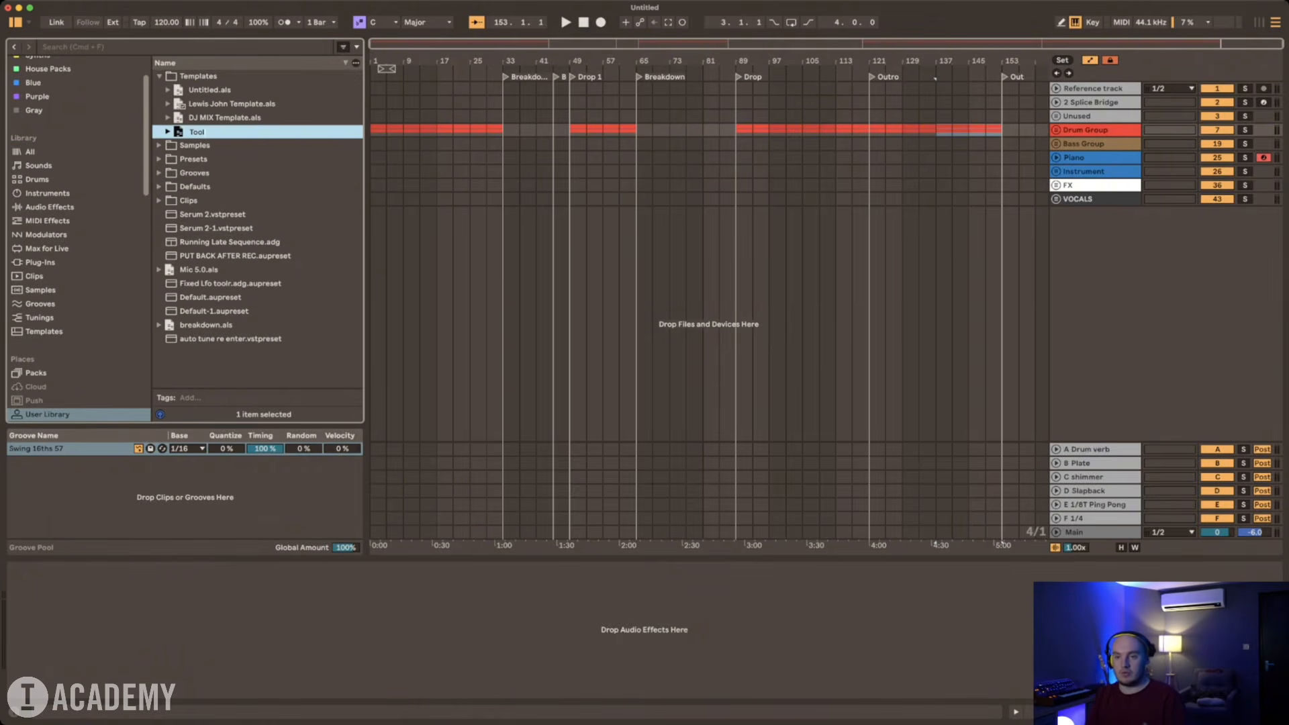
type("roomAcademy")
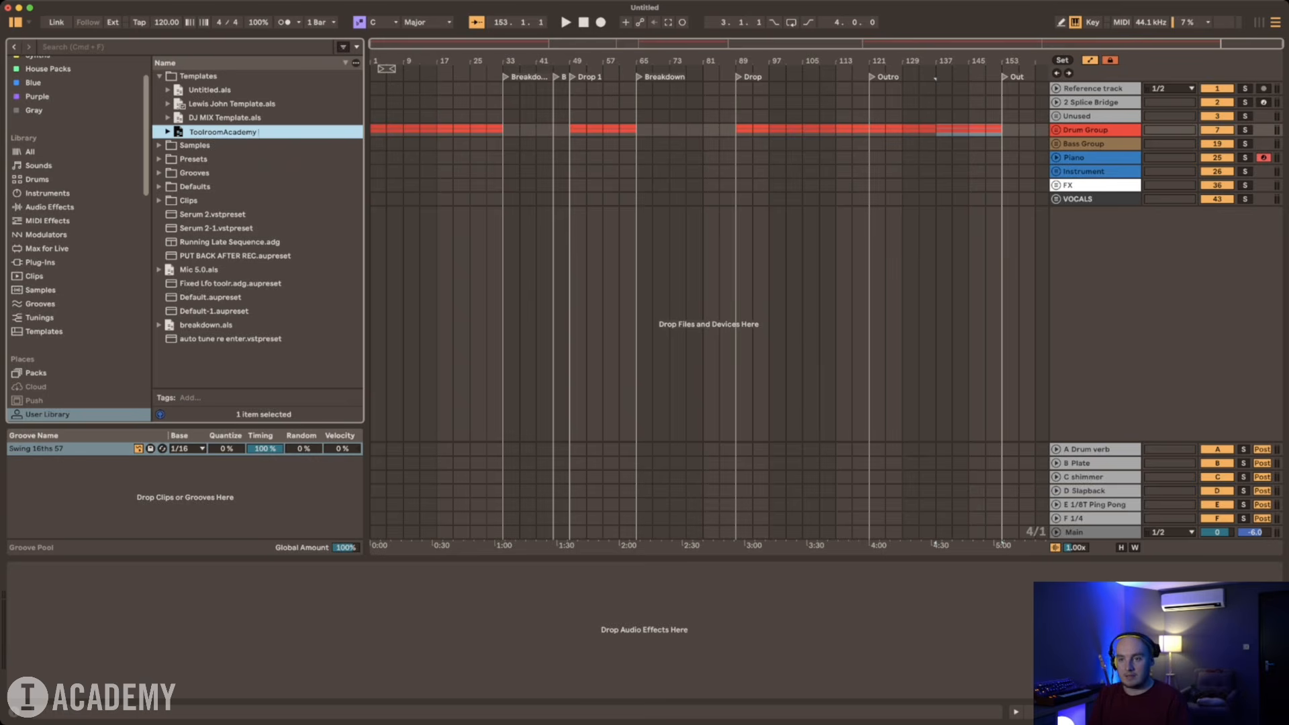
type(" Template")
key("Return")
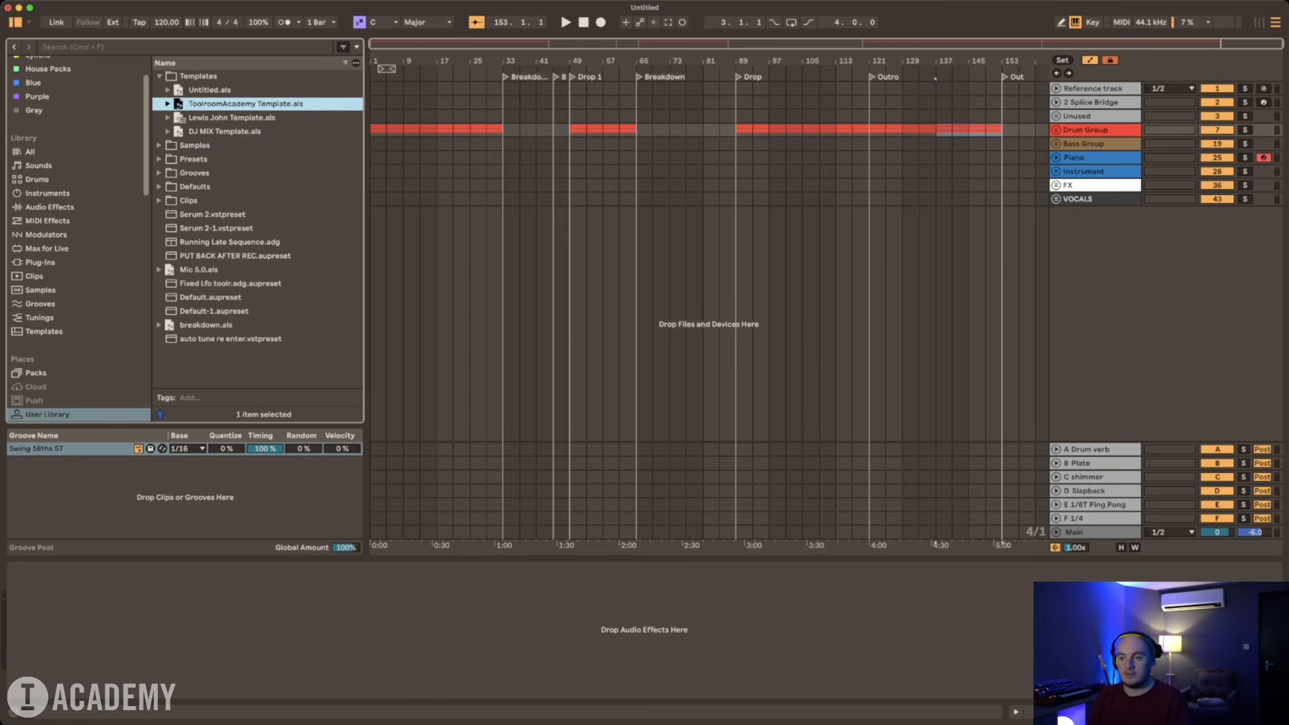